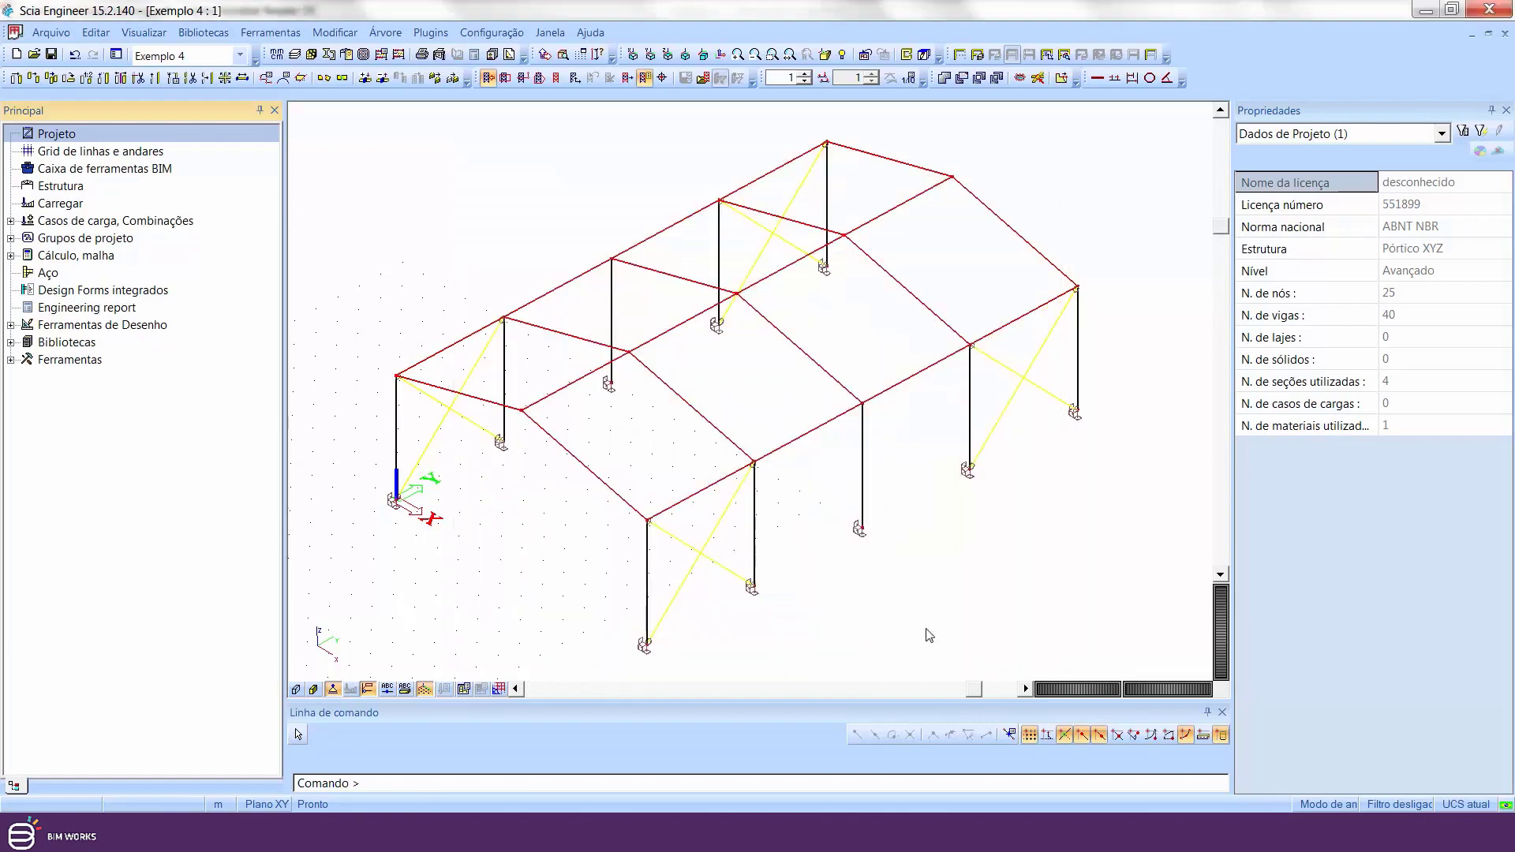
# - Set the structure's style and colour to normal in the view parameters for all elements
pyautogui.rightClick(478, 249)
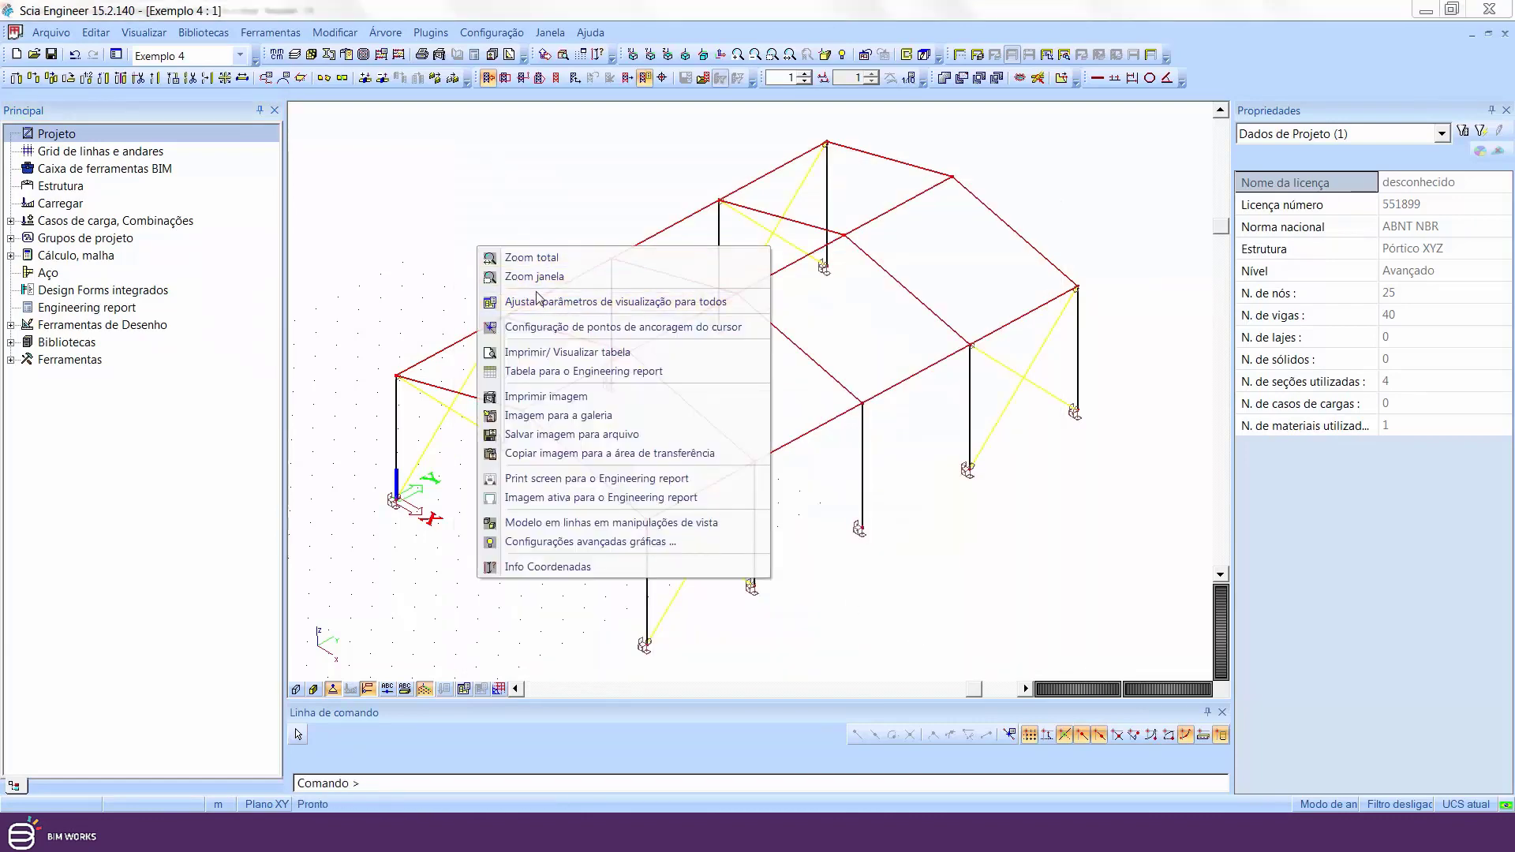
pyautogui.click(552, 303)
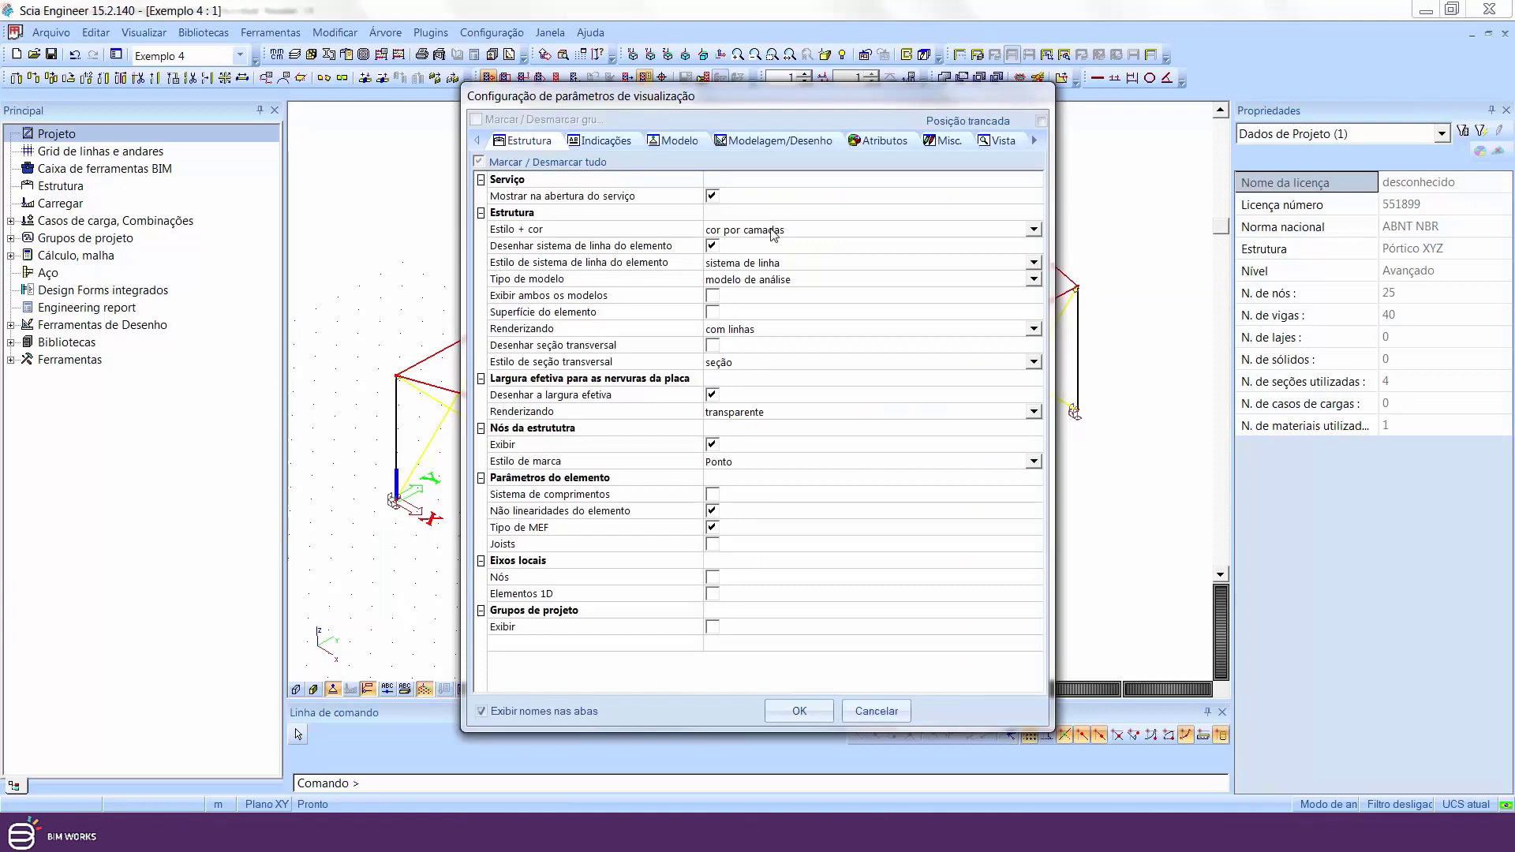
pyautogui.click(773, 234)
pyautogui.click(773, 234)
pyautogui.click(758, 246)
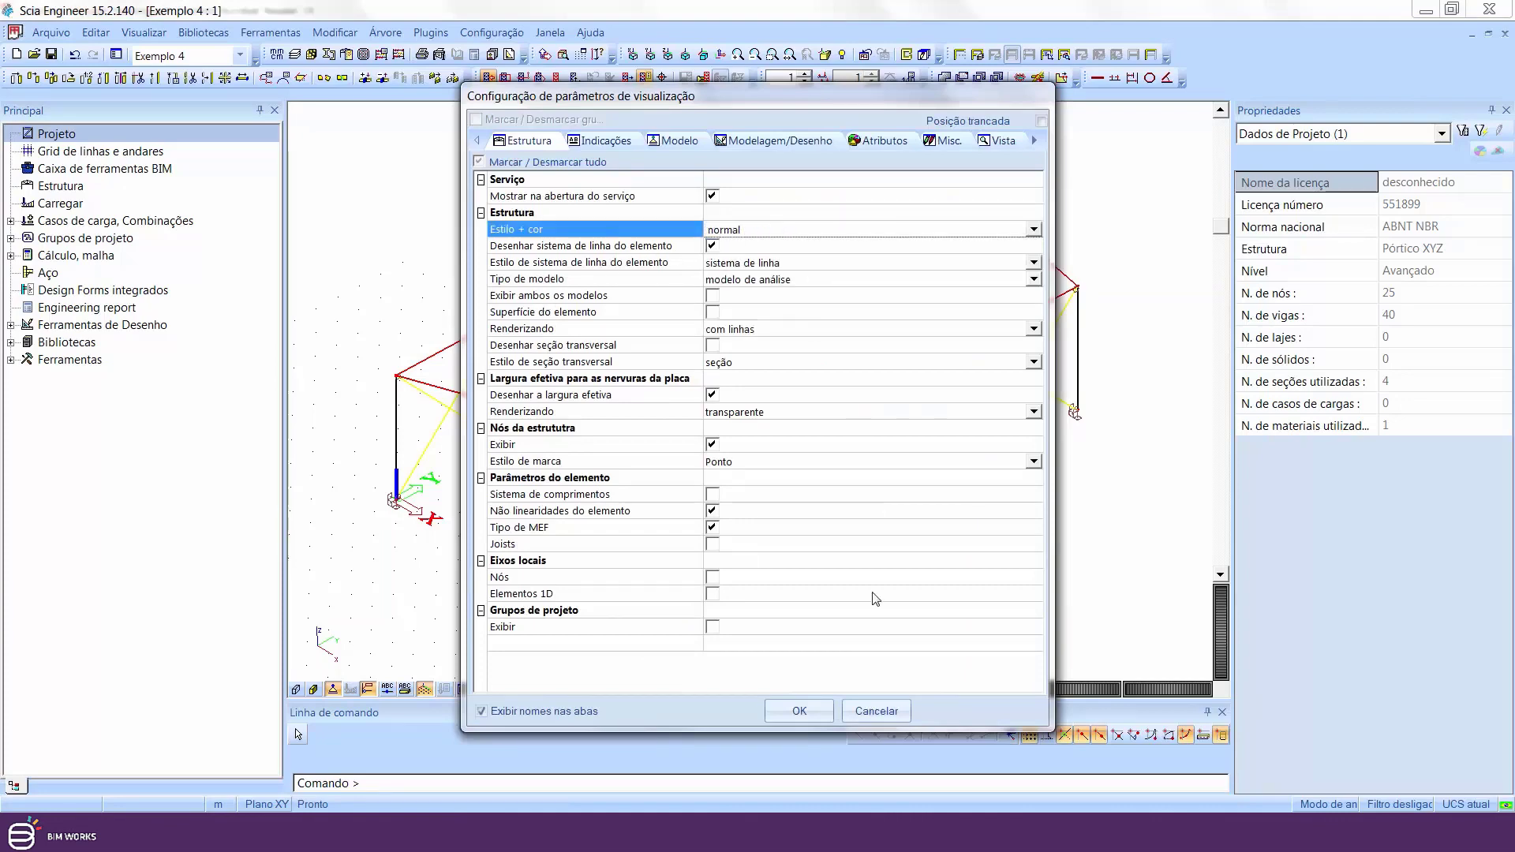
pyautogui.click(800, 712)
# - Start a new 1D element and create a cold-formed C cross-section from the thin-walled geometric group for it
pyautogui.moveTo(505, 561); pyautogui.dragTo(598, 556, button='middle')
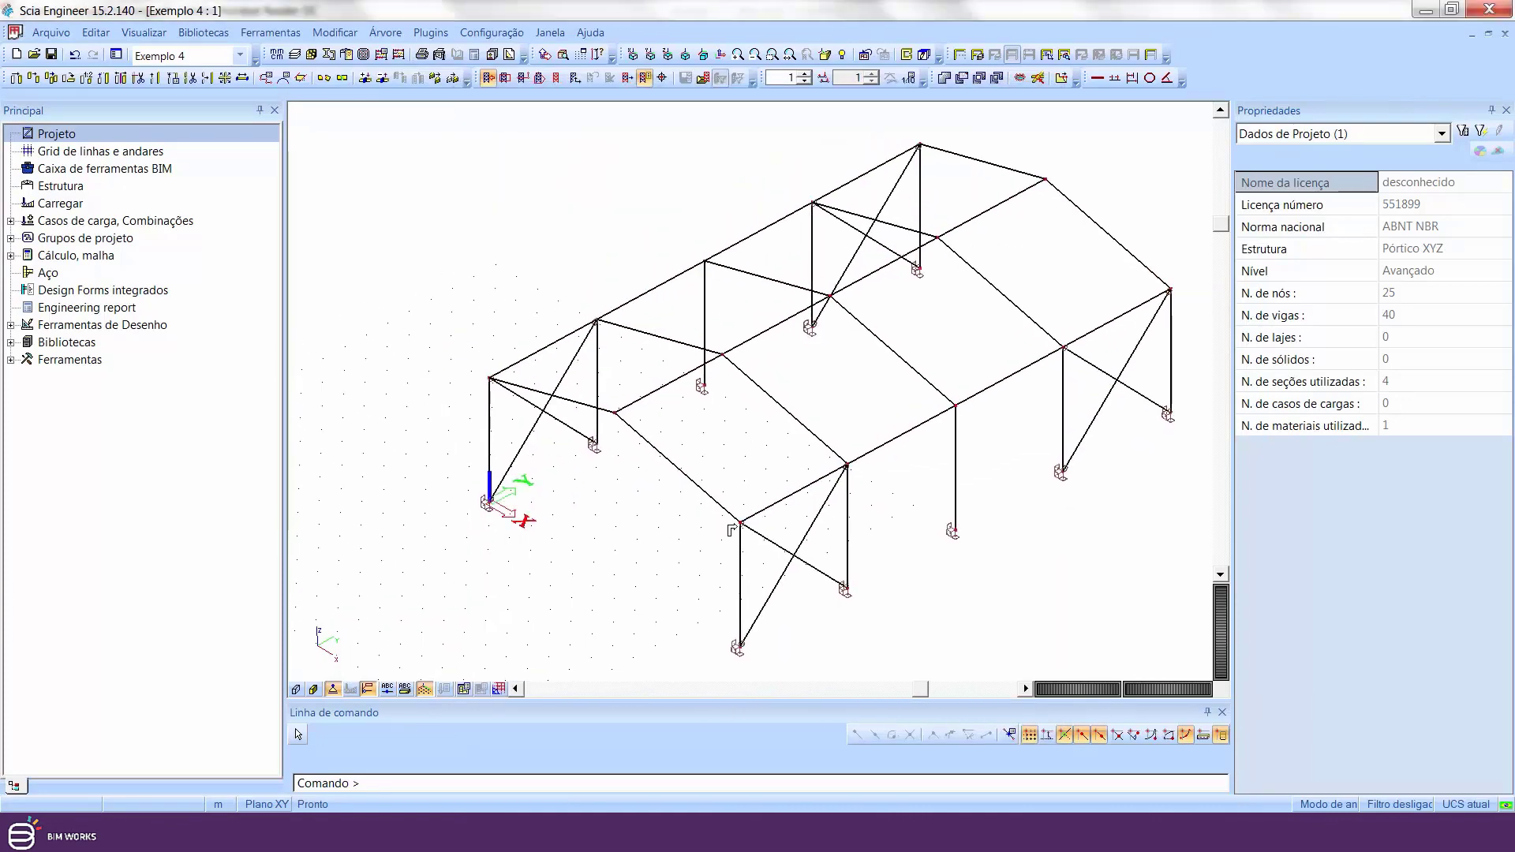
pyautogui.keyDown('ctrl'); pyautogui.moveTo(731, 530); pyautogui.dragTo(753, 538, button='right'); pyautogui.keyUp('ctrl')
pyautogui.moveTo(757, 555); pyautogui.dragTo(675, 557, button='middle')
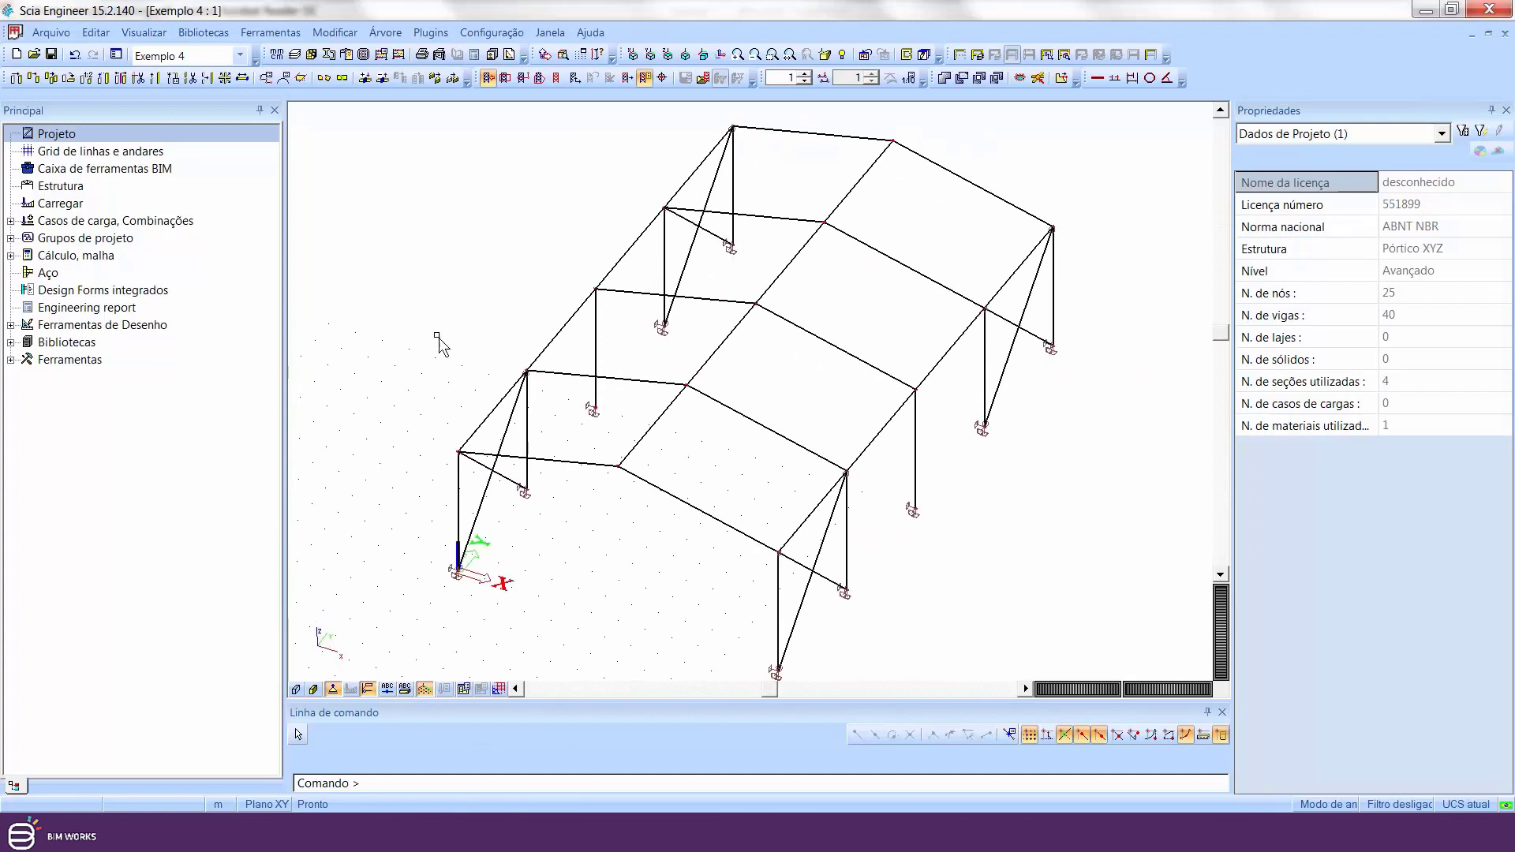
pyautogui.doubleClick(57, 188)
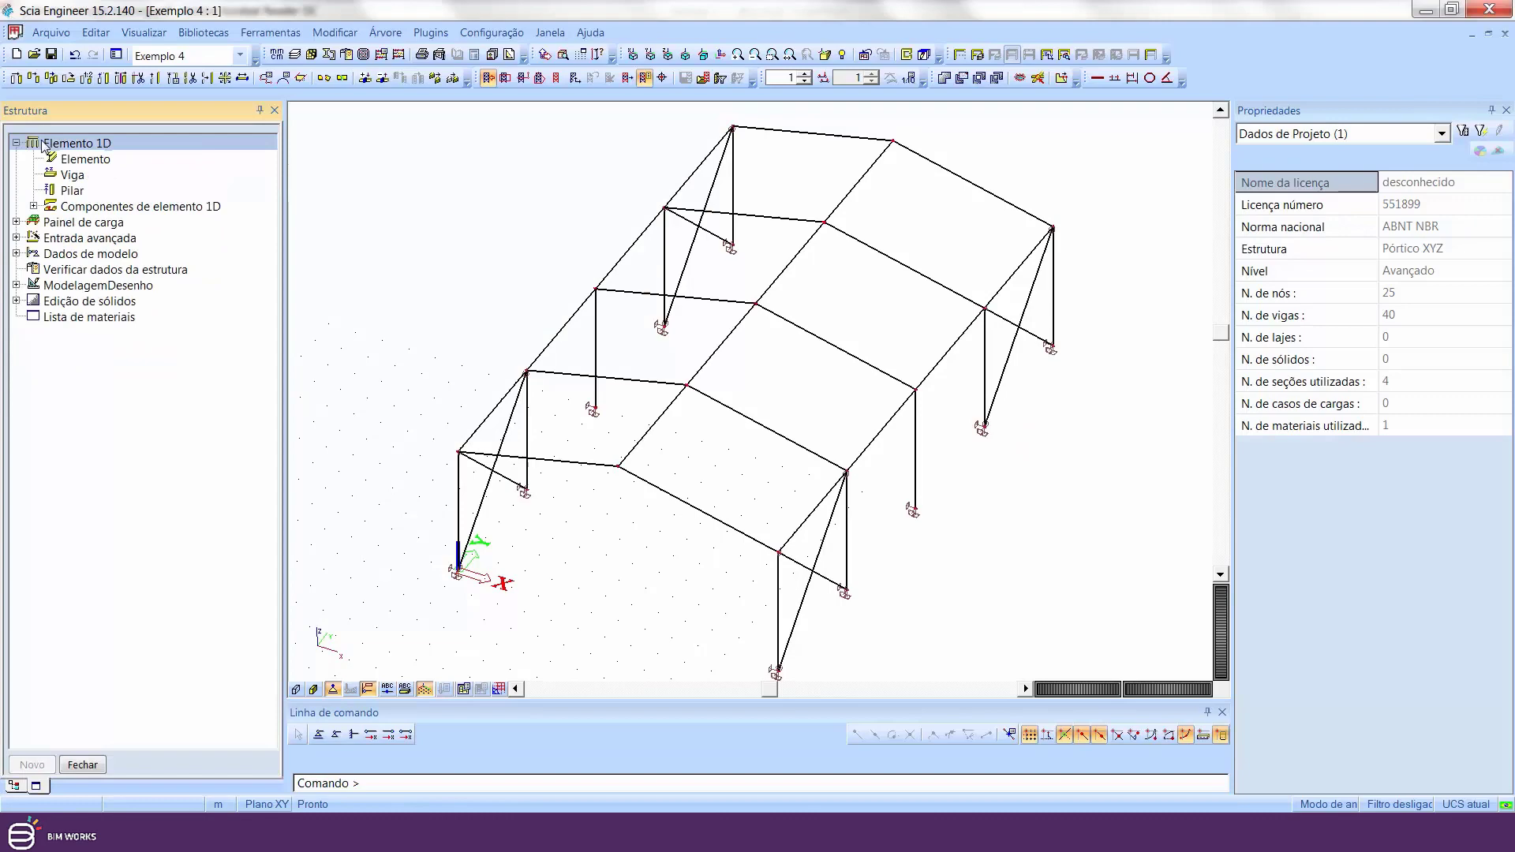
pyautogui.doubleClick(99, 160)
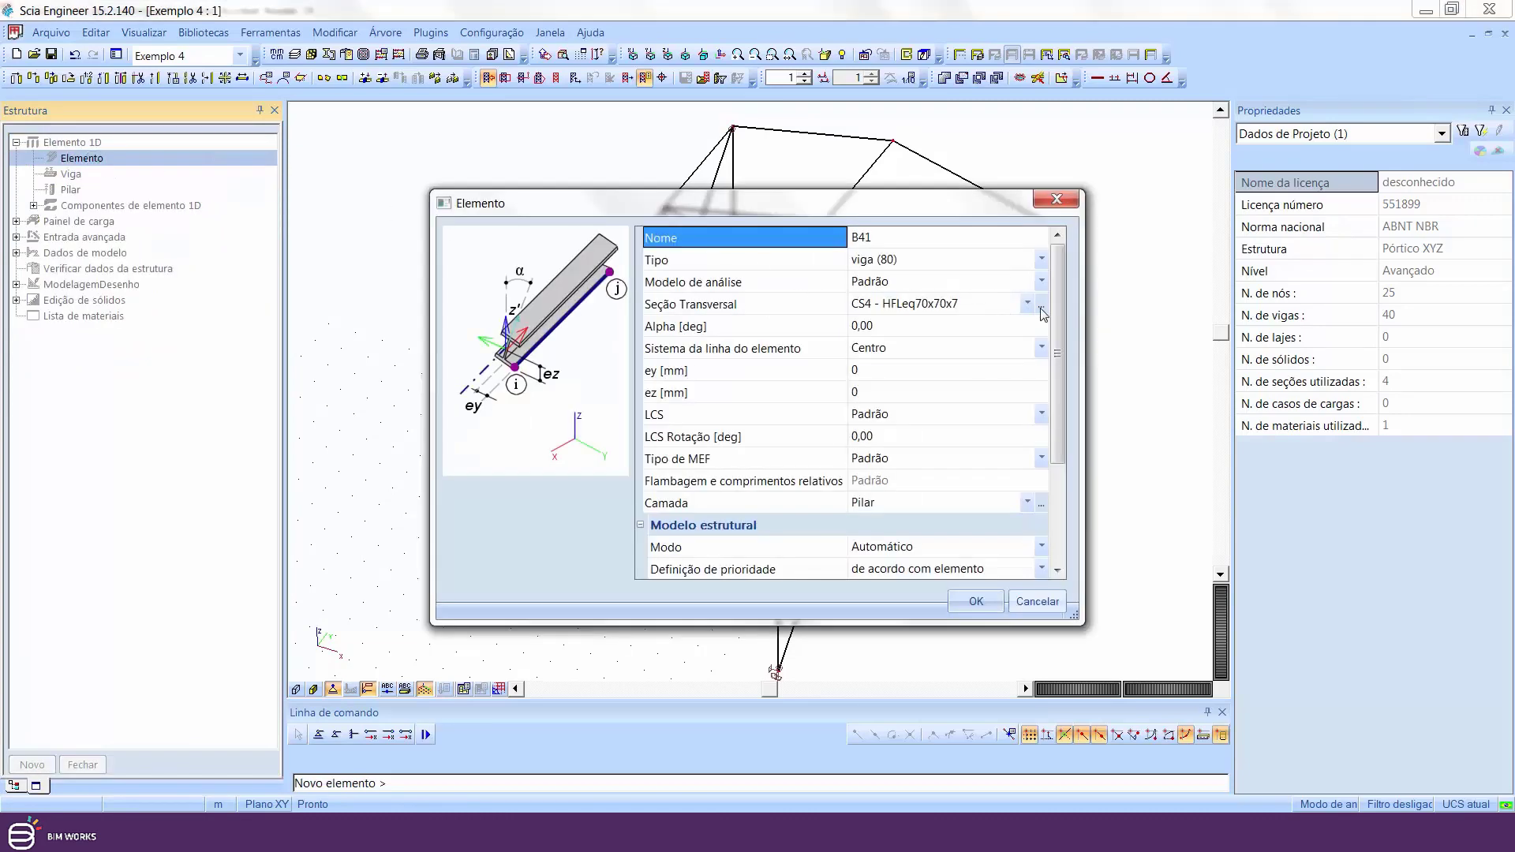
pyautogui.click(1042, 308)
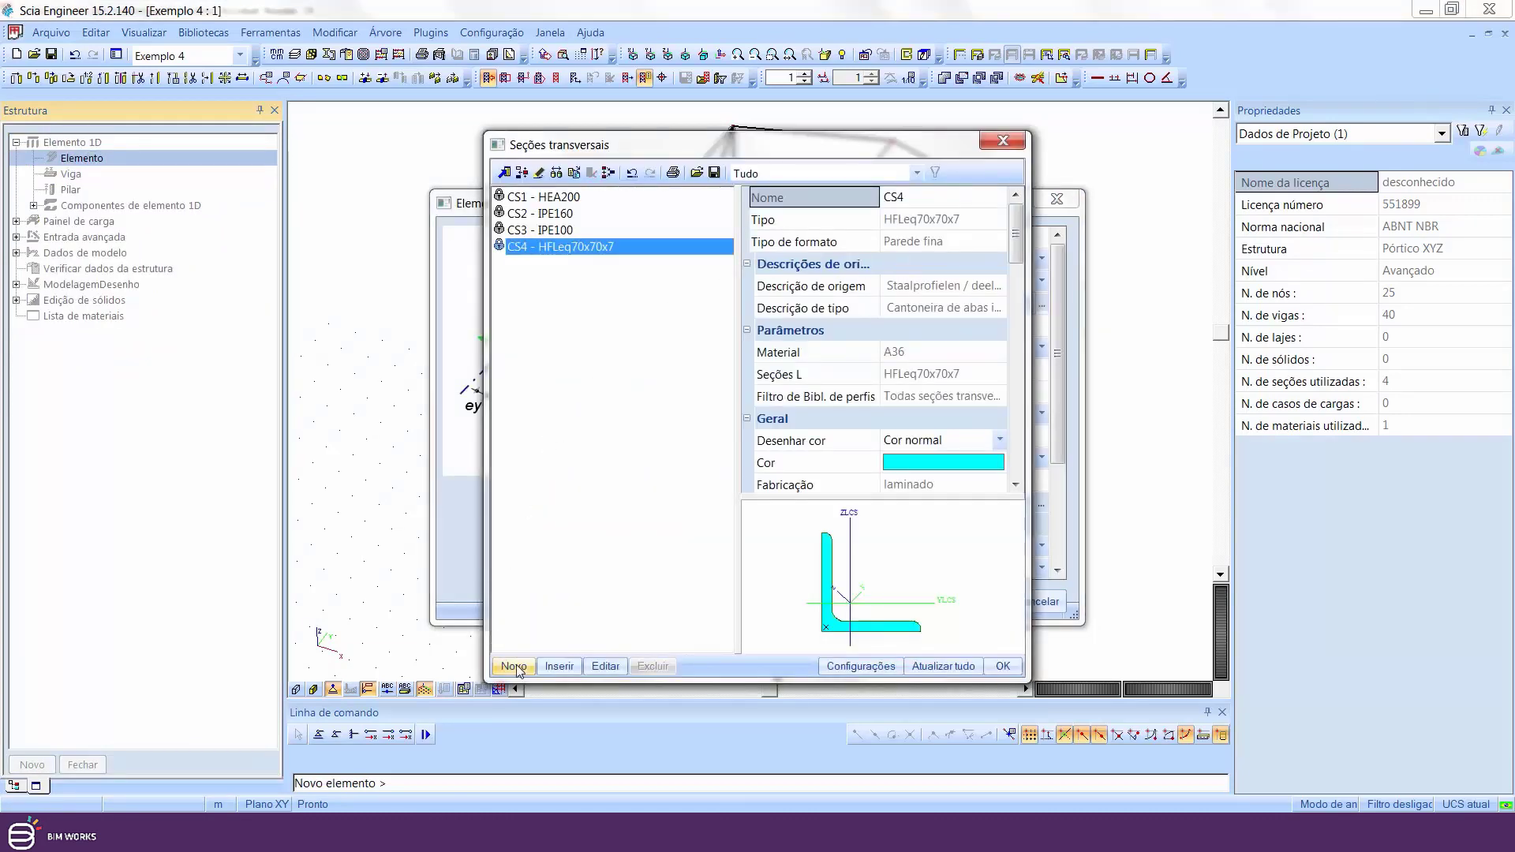
pyautogui.click(514, 666)
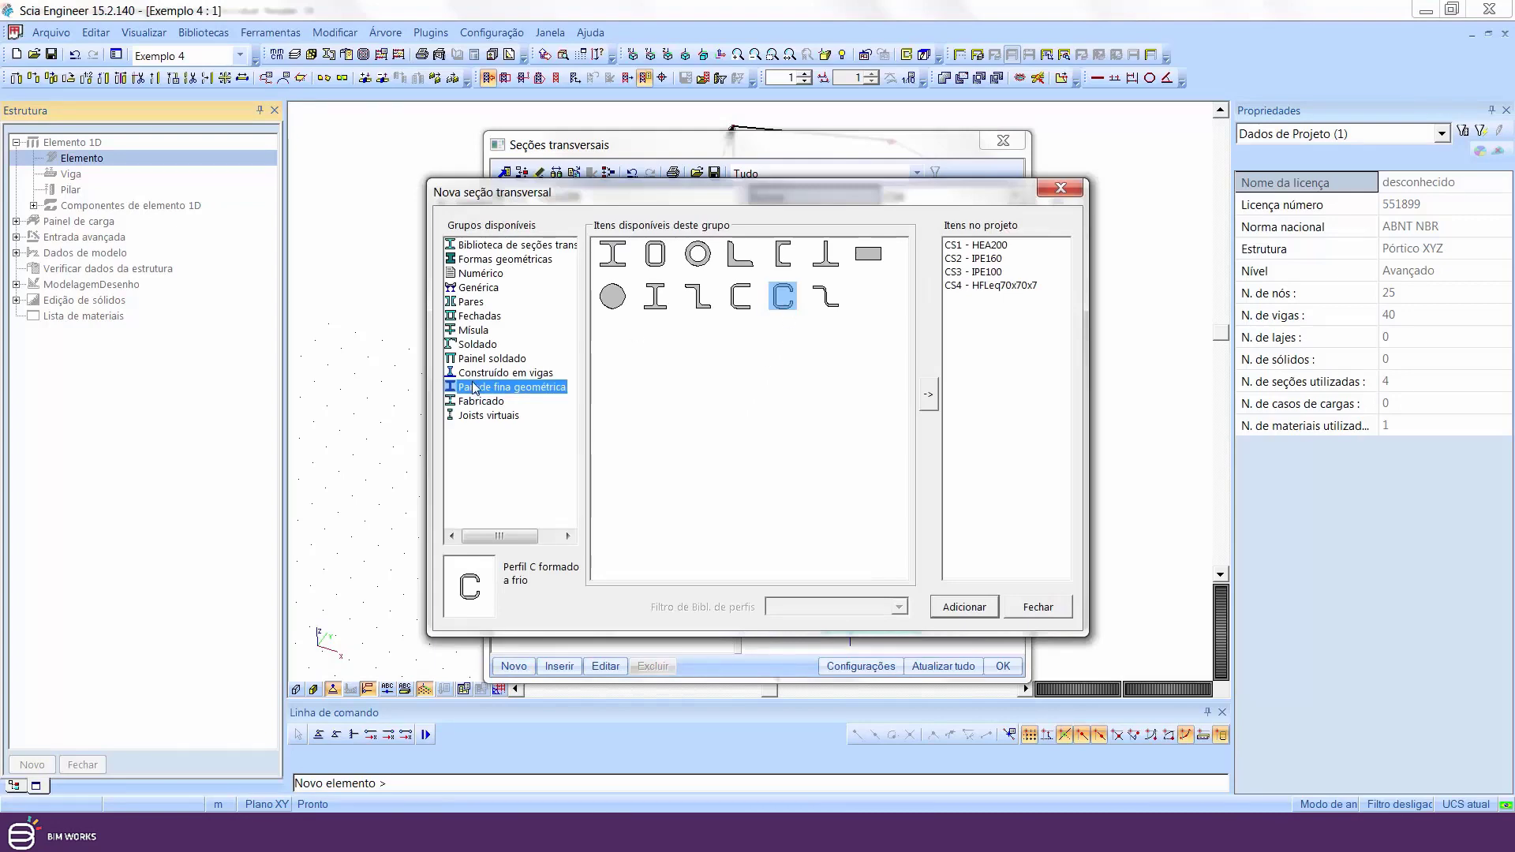
pyautogui.doubleClick(785, 297)
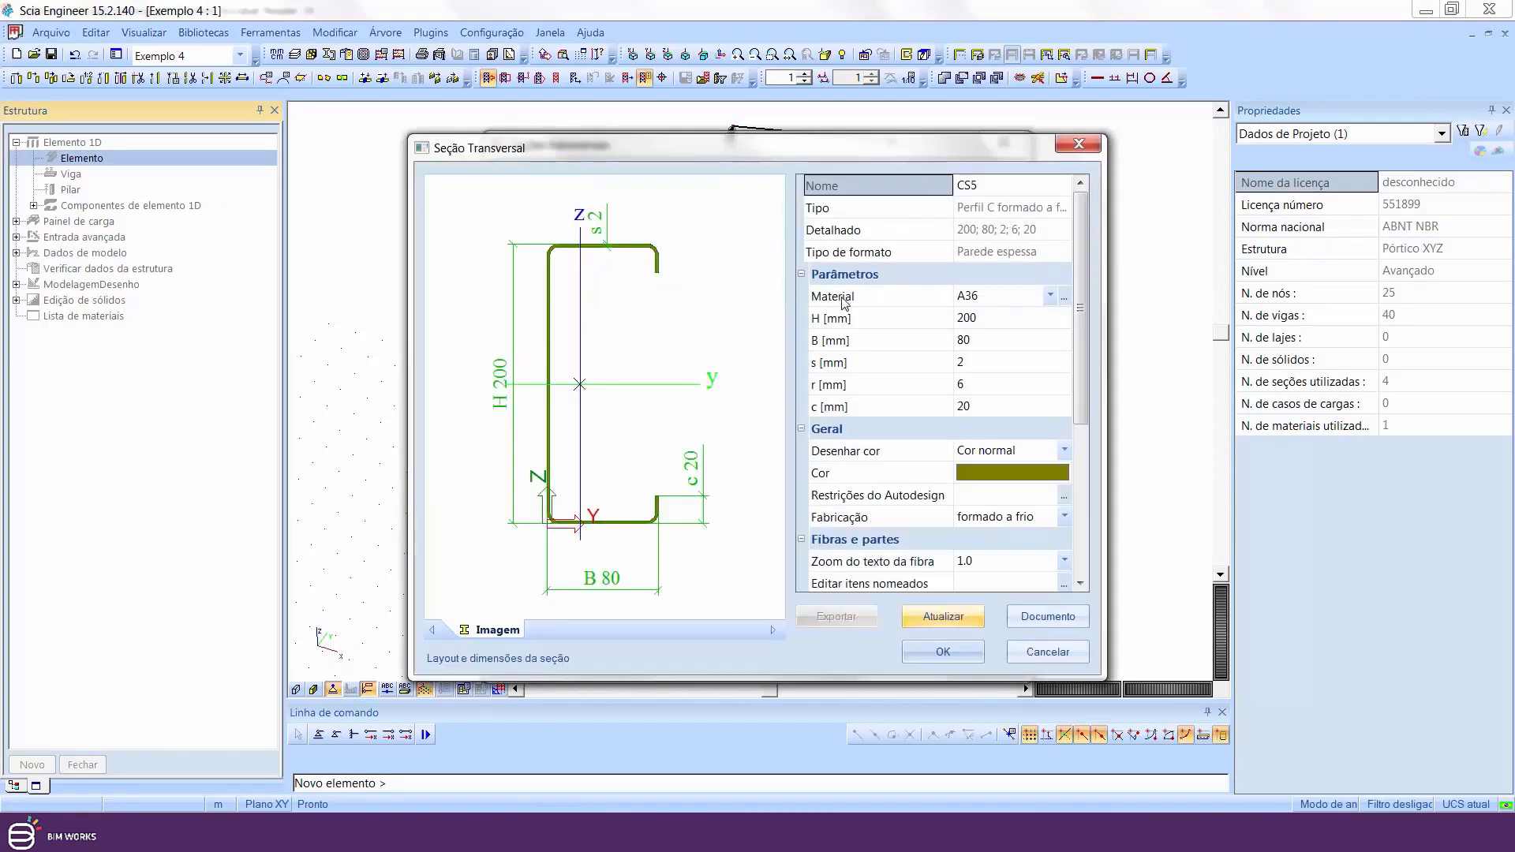
# - Set the C section's height H to 150 mm, width B to 60 mm, radius r to 2 mm and lip c to 20 mm
pyautogui.click(1012, 319)
pyautogui.write('150')
pyautogui.press('Return')
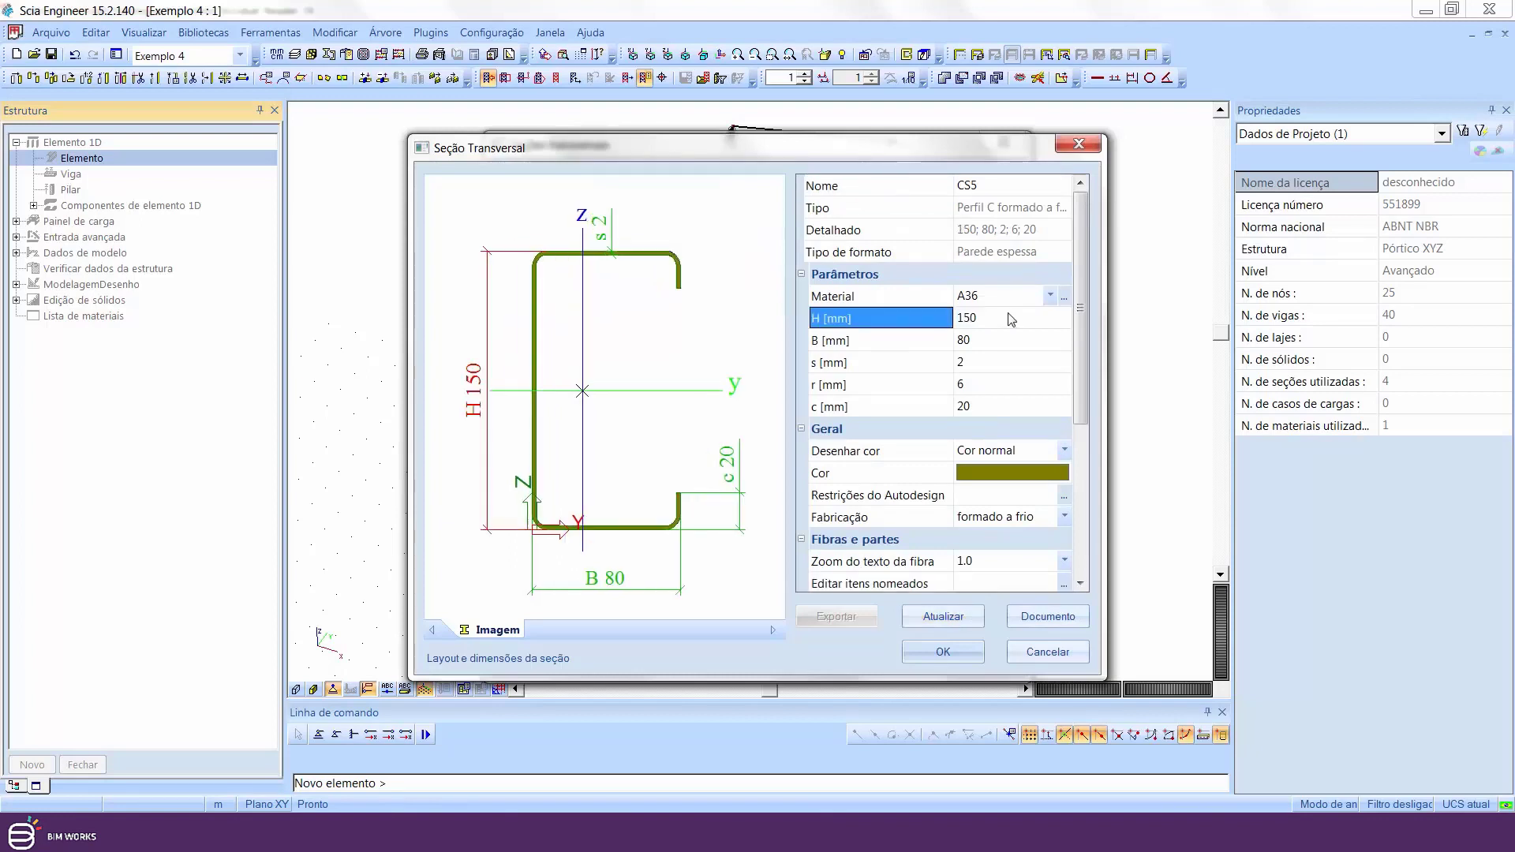
pyautogui.click(1007, 341)
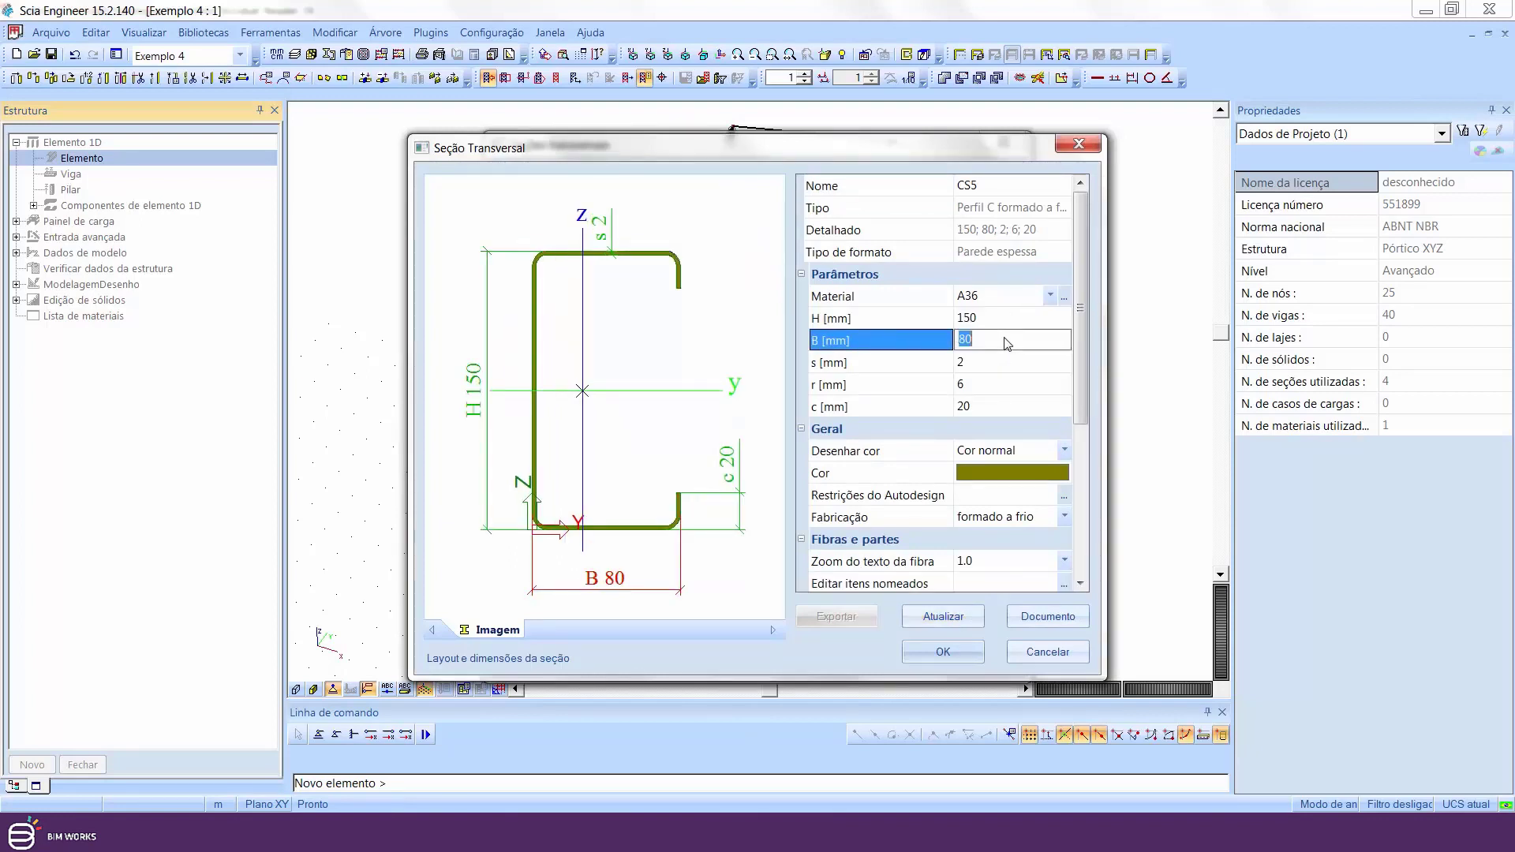
pyautogui.press('Return')
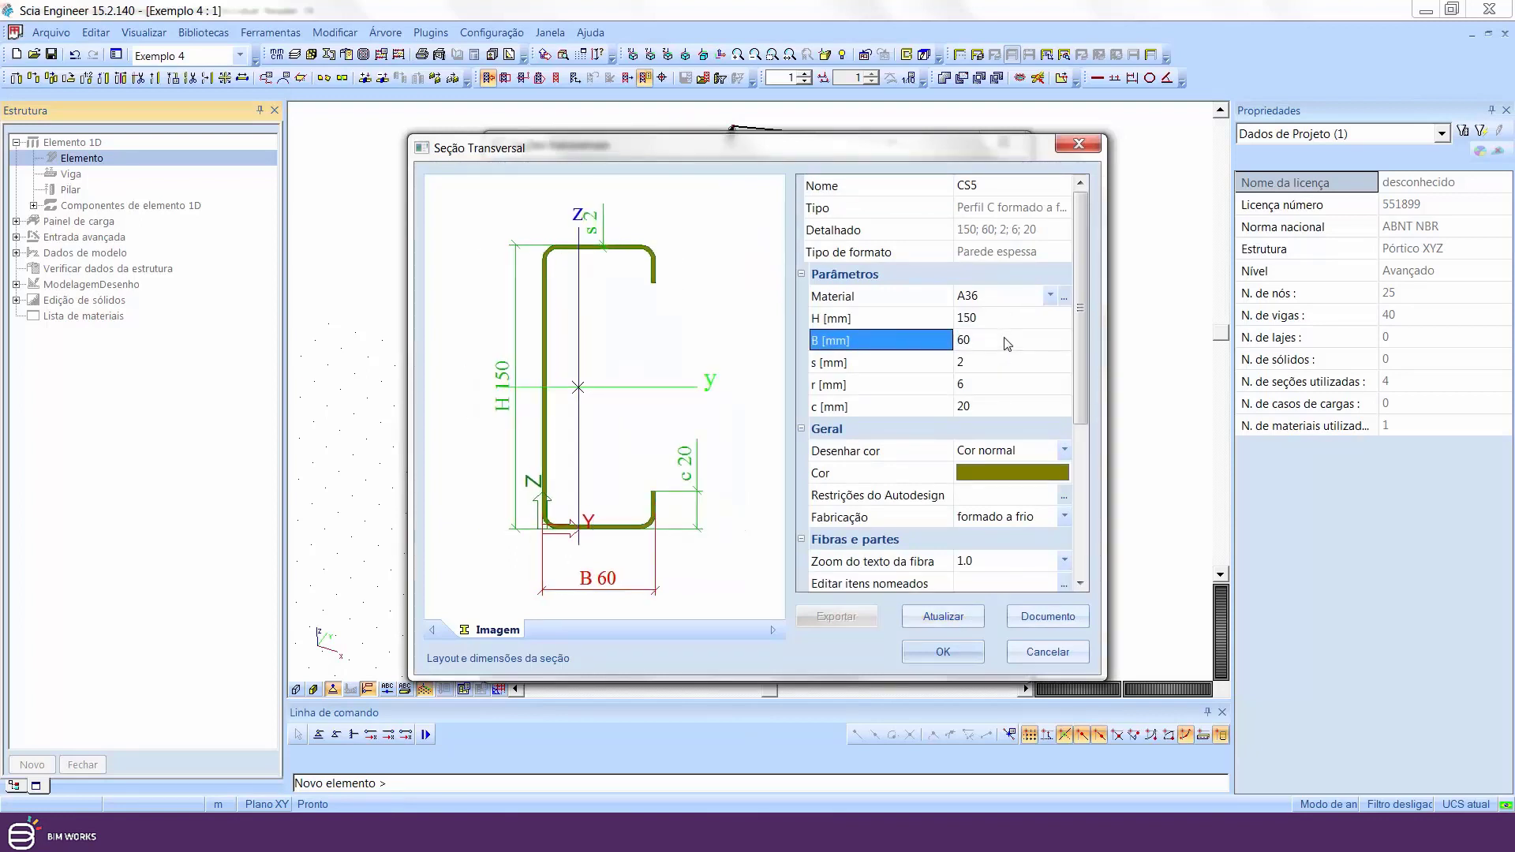
pyautogui.click(1011, 387)
pyautogui.press('Return')
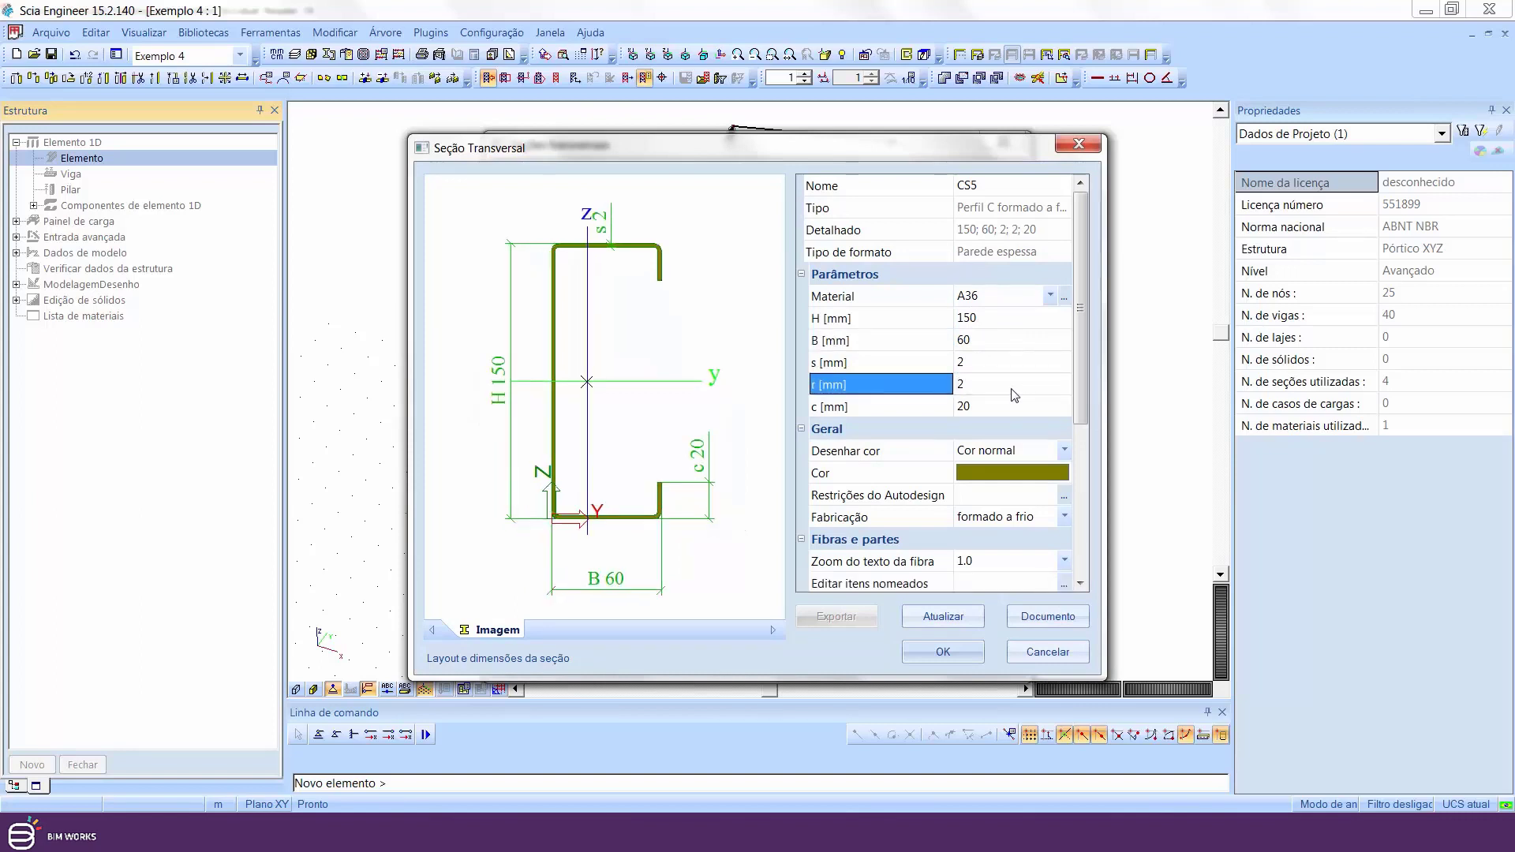
pyautogui.click(997, 408)
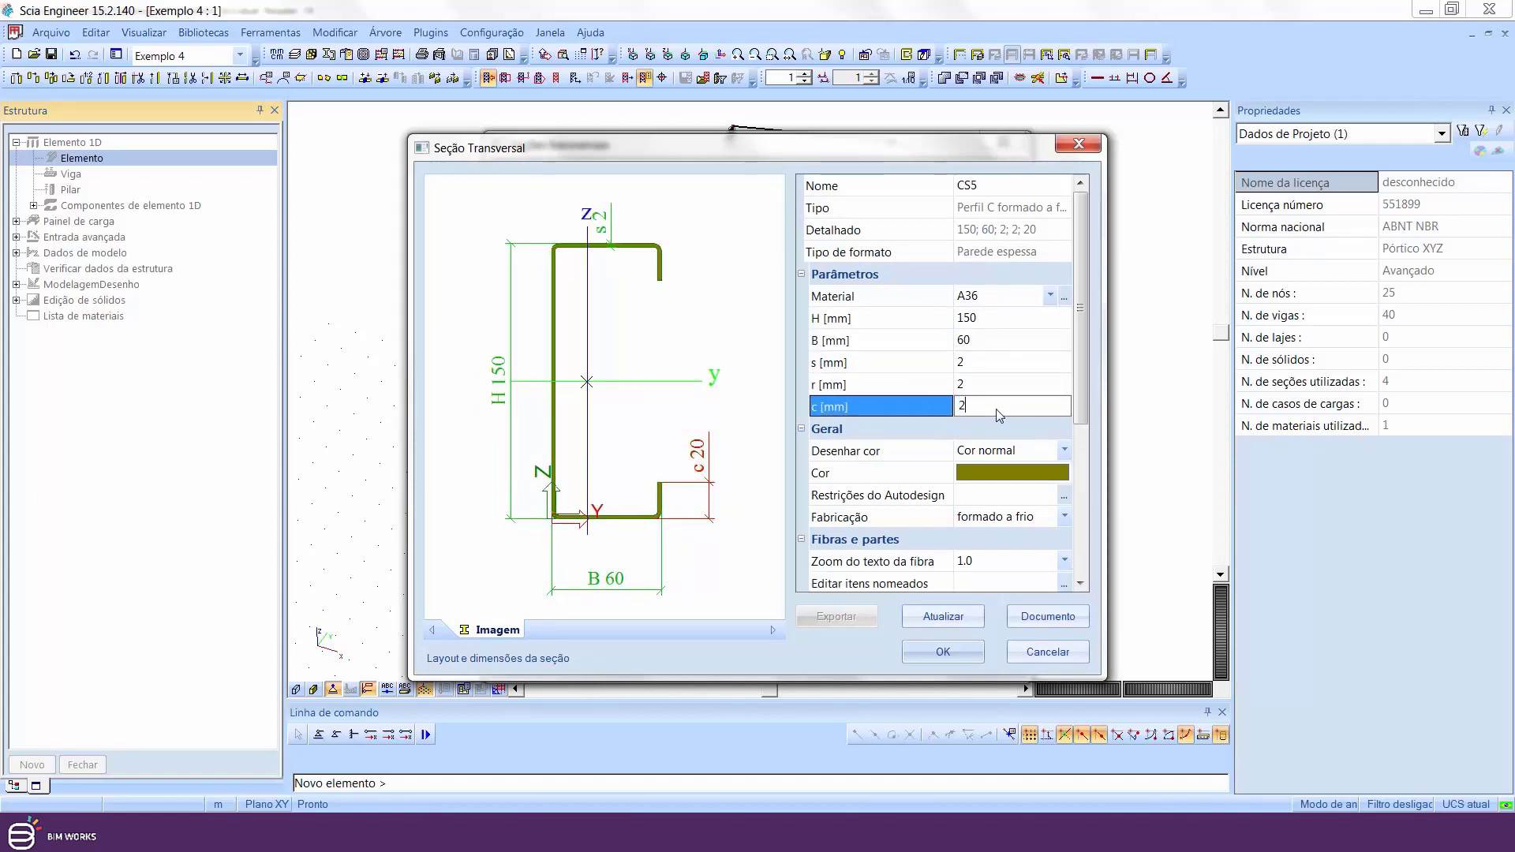
pyautogui.write('2')
pyautogui.press('Return')
# - Add the new C section to the project and assign it to the new element
pyautogui.click(957, 652)
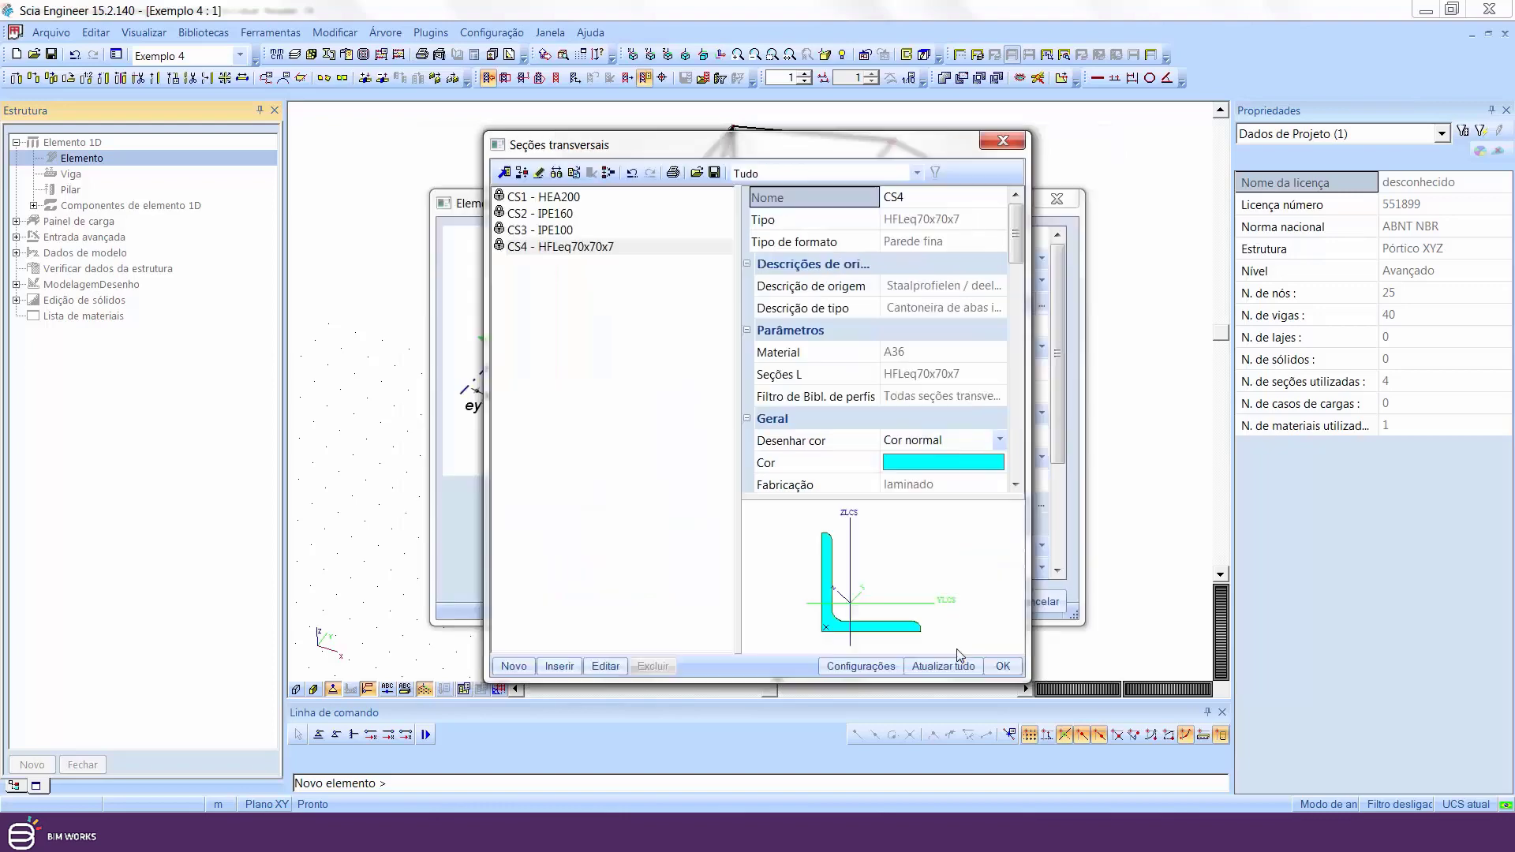
pyautogui.click(1034, 607)
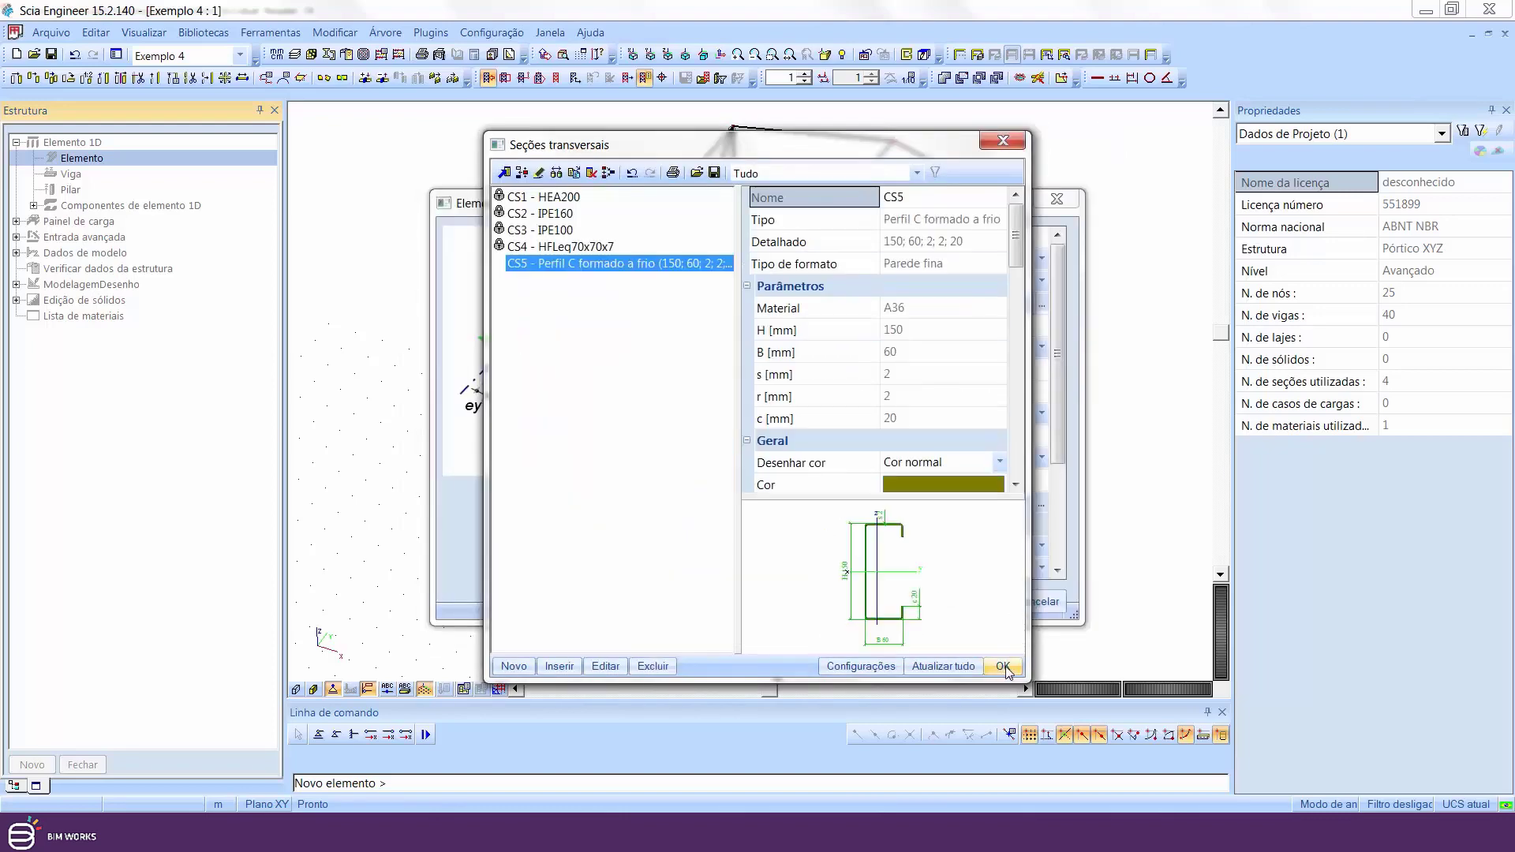
pyautogui.click(1003, 666)
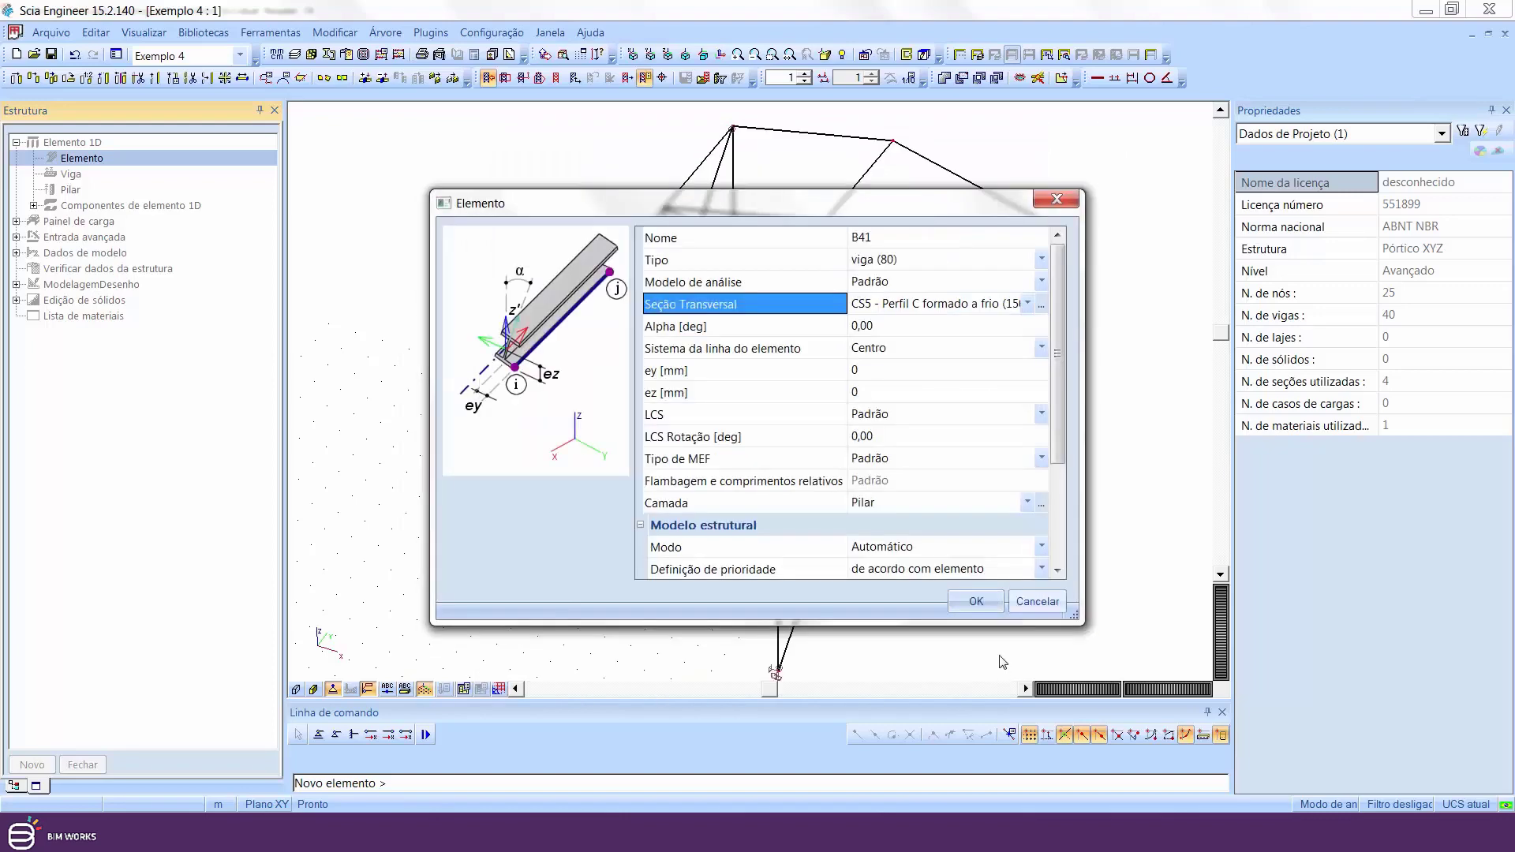
pyautogui.click(976, 602)
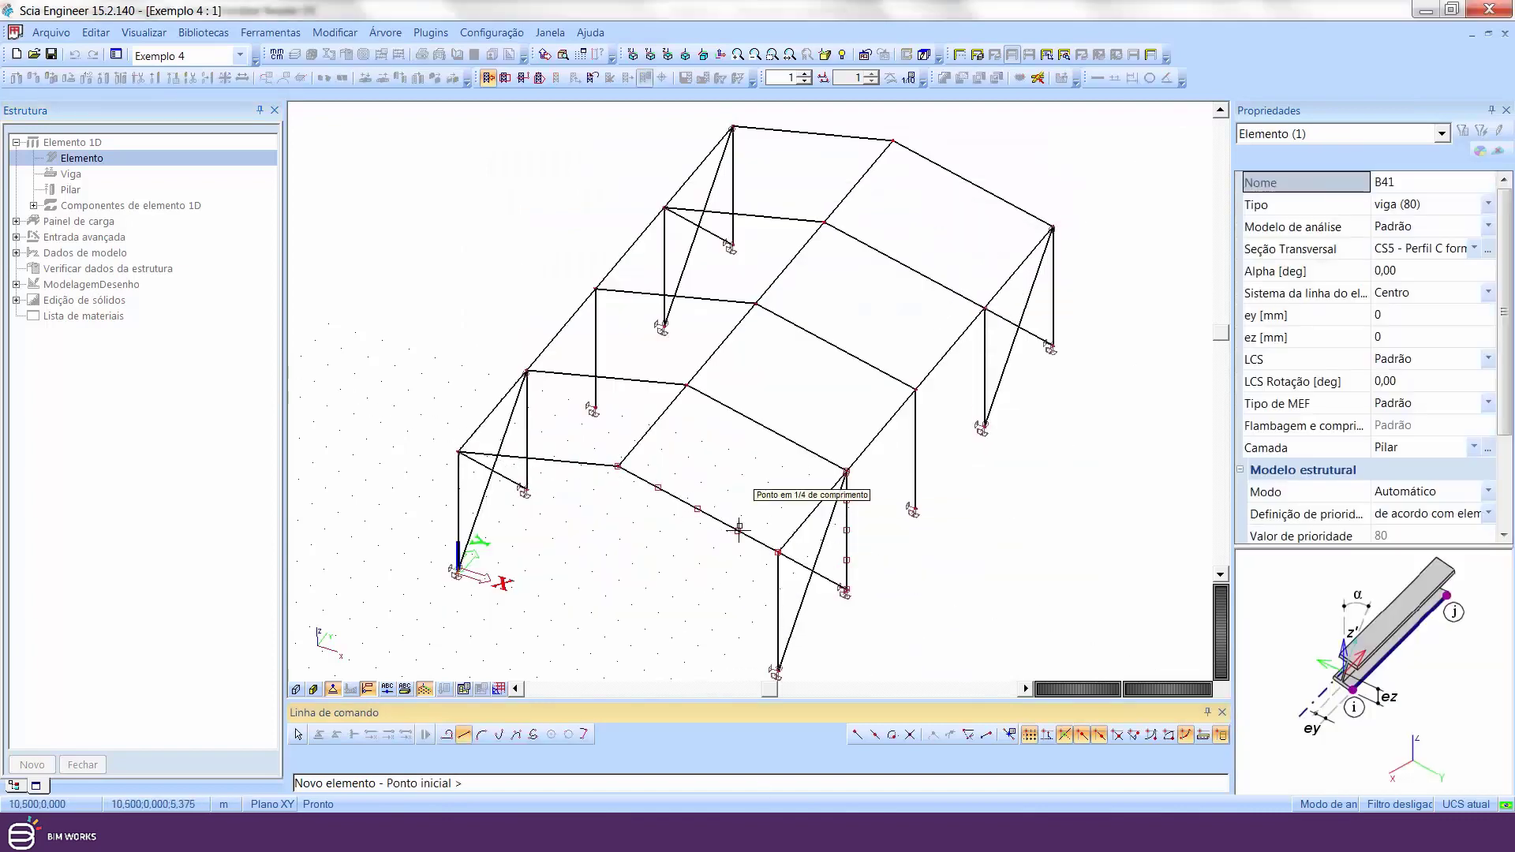
# - Turn off snapping to general solids in the cursor snap settings
pyautogui.scroll(3, 740, 529)
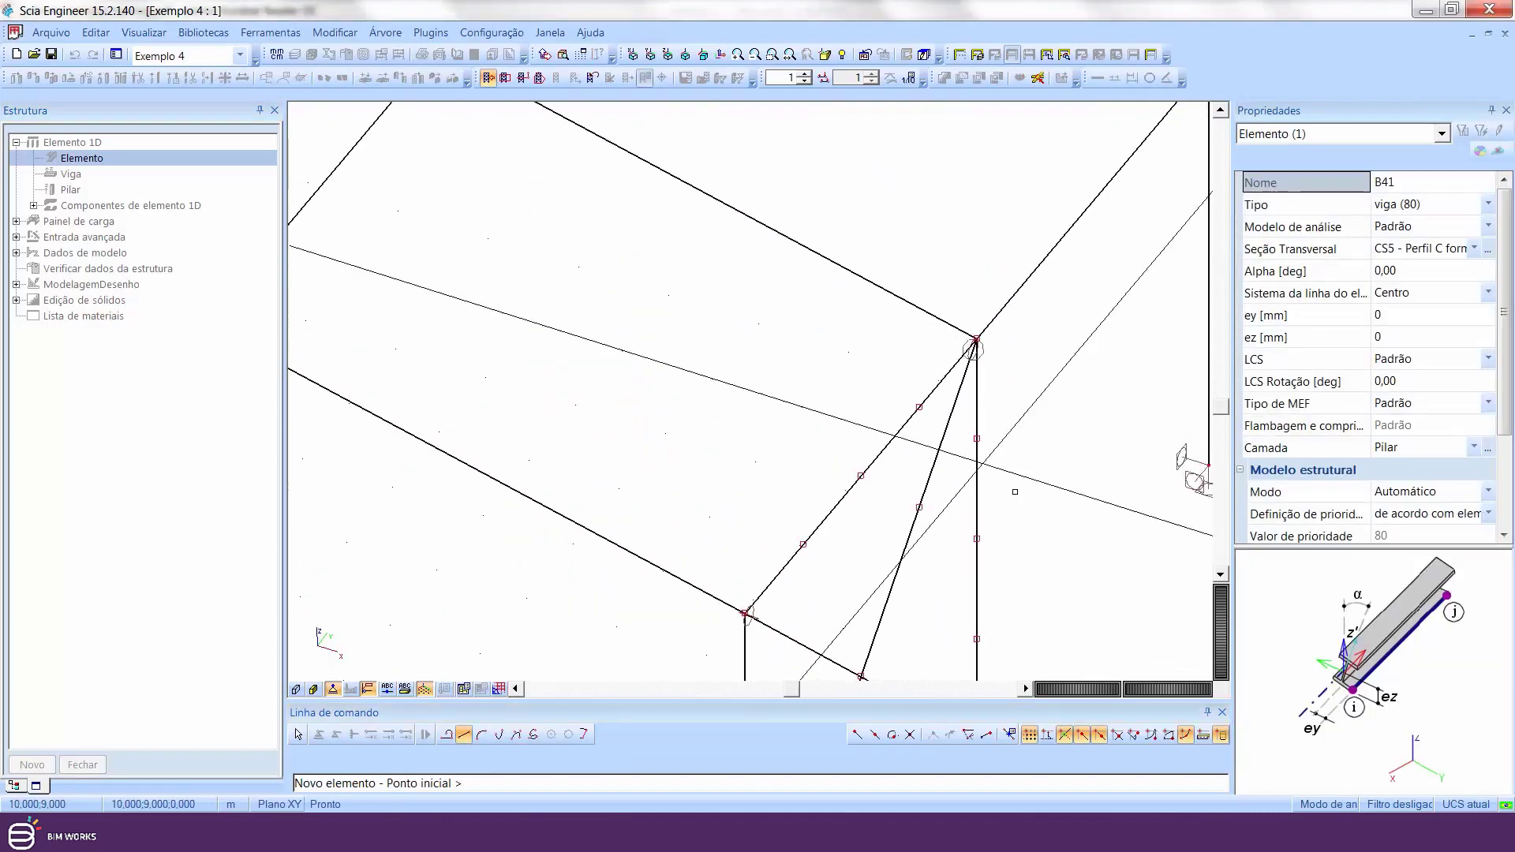
pyautogui.scroll(-3, 1015, 492)
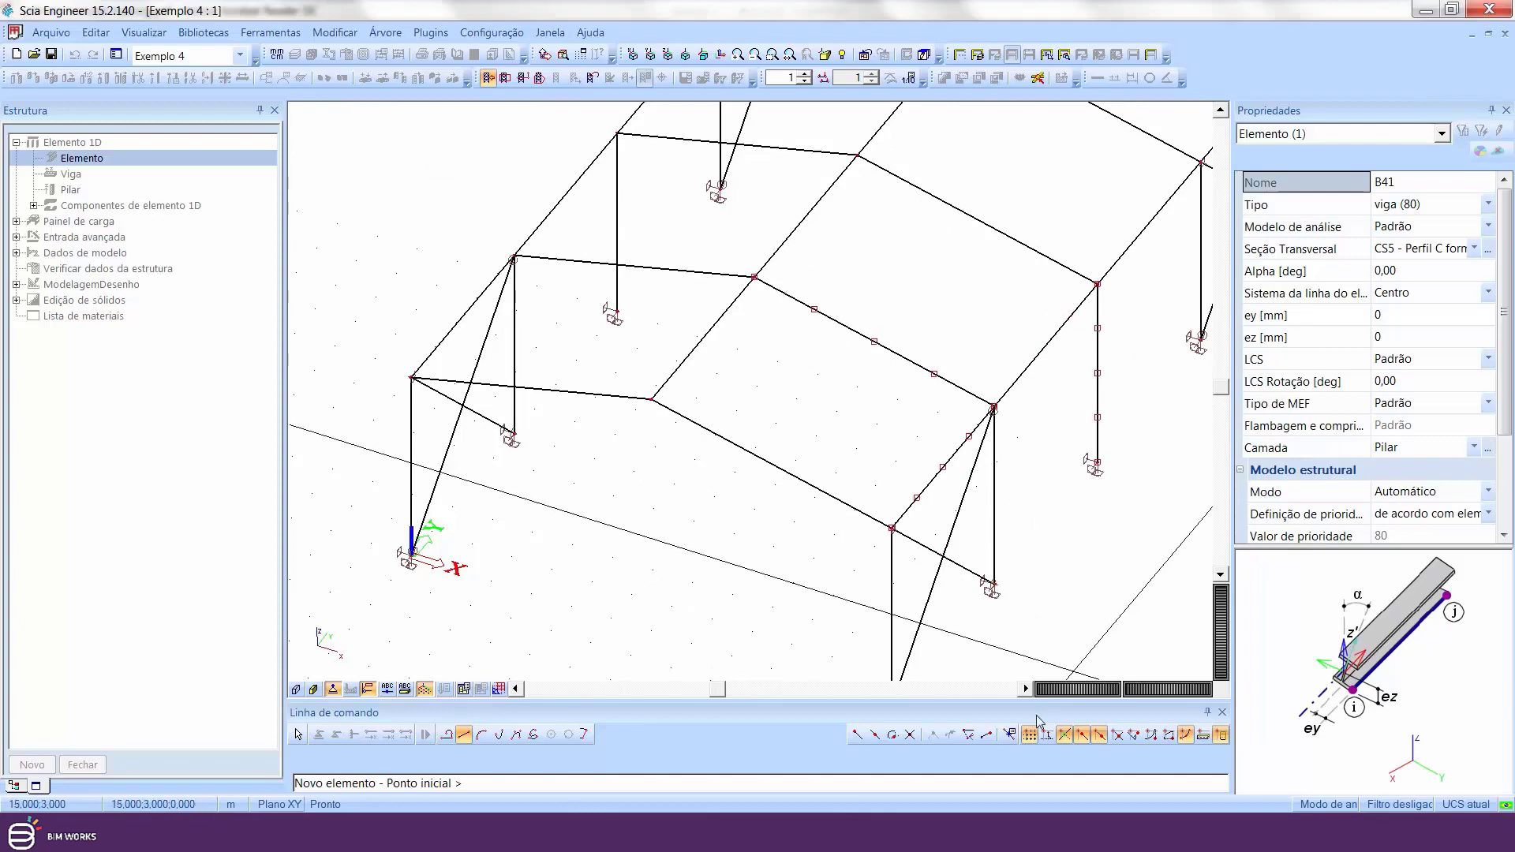
pyautogui.click(1010, 735)
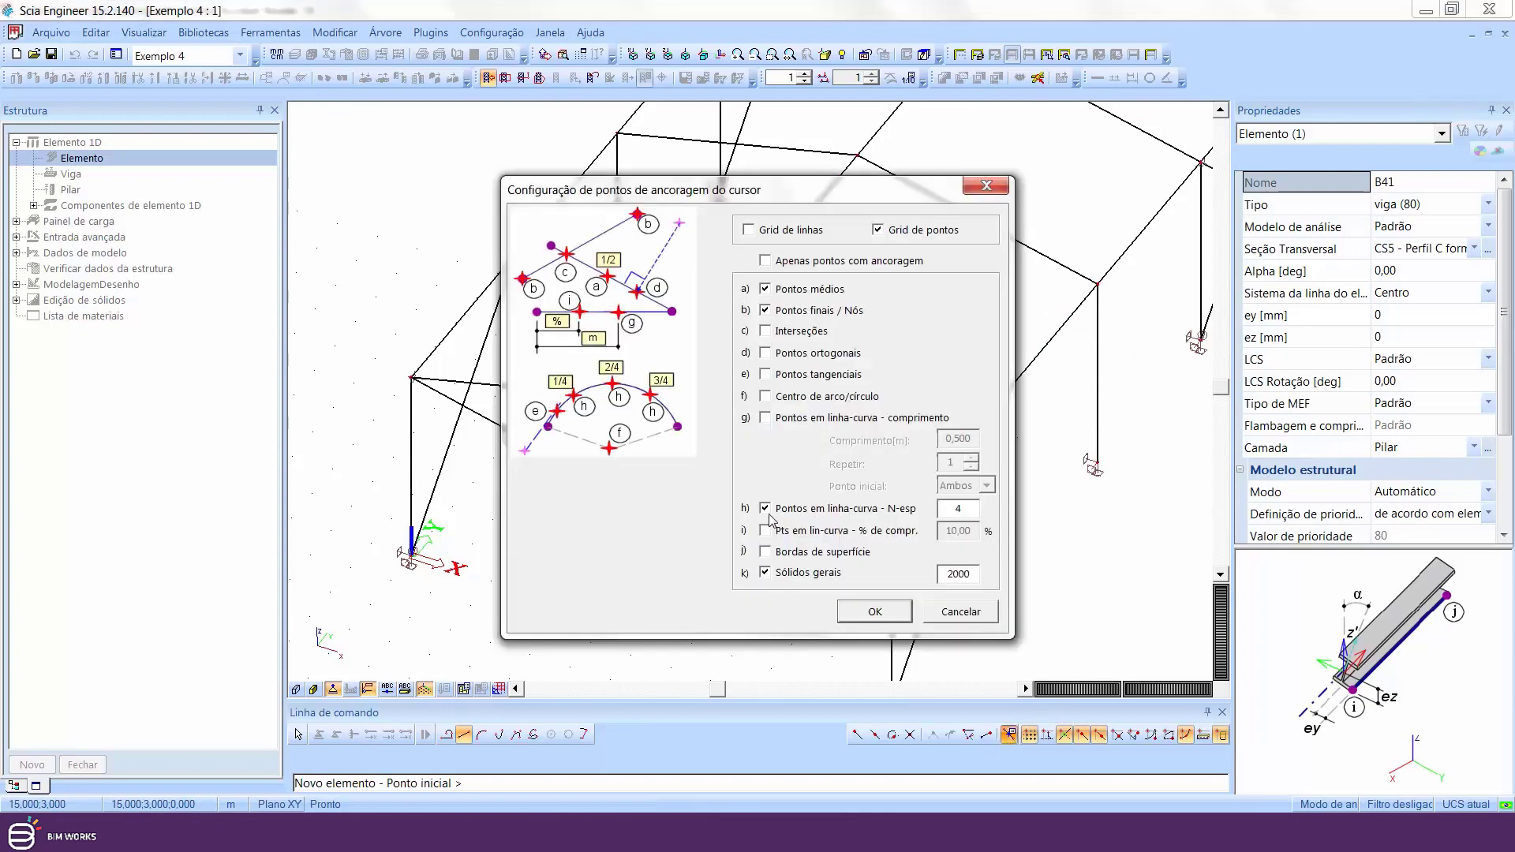
pyautogui.click(765, 574)
pyautogui.click(895, 615)
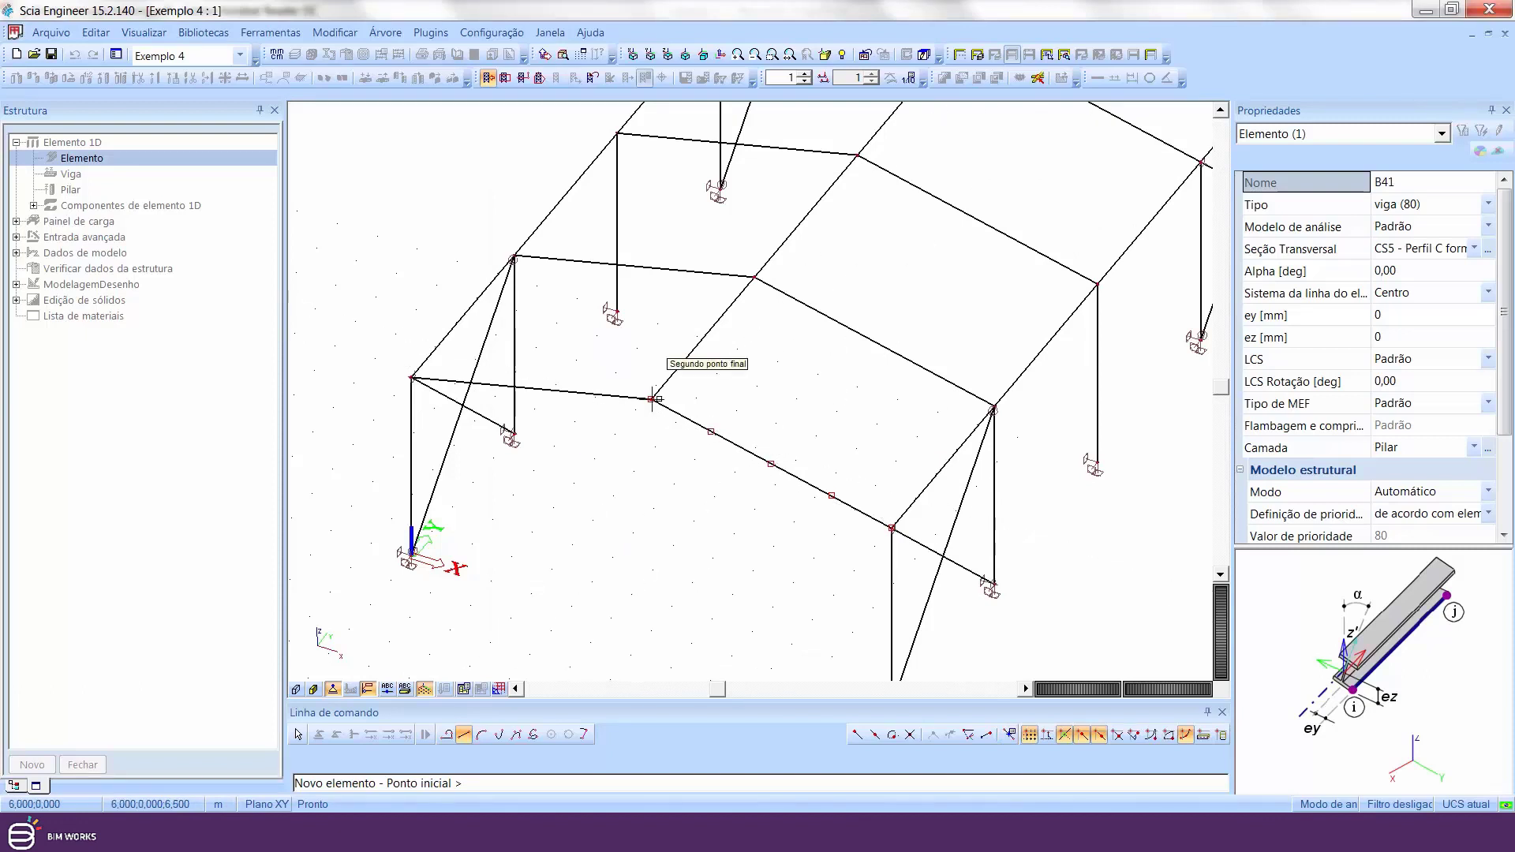
# - Draw three 5 m purlins between the first two frames, joining the rafters' quarter points on the roof slope away from the origin
pyautogui.click(831, 495)
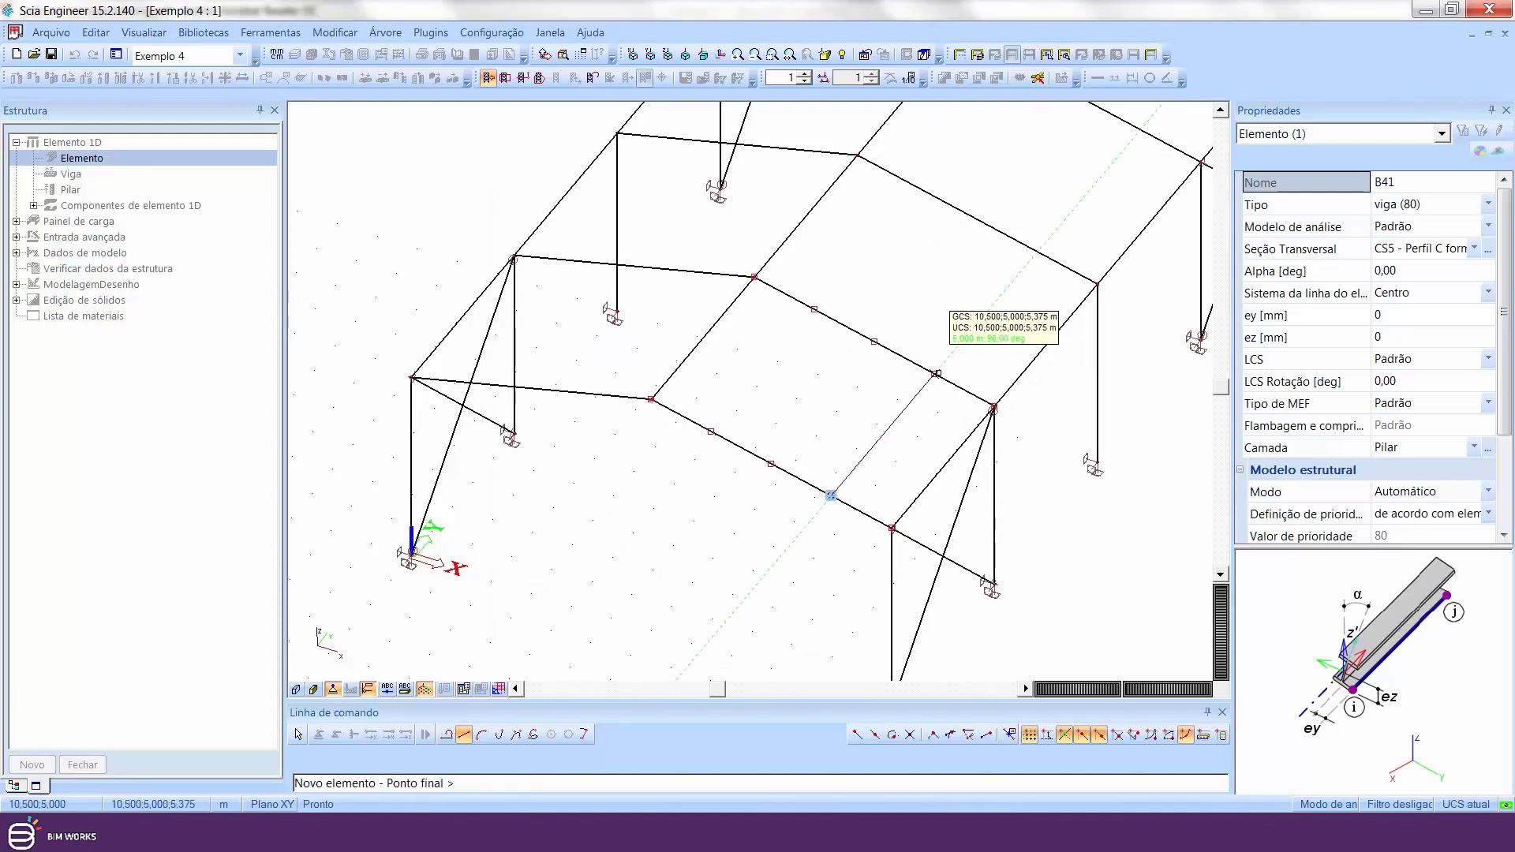
pyautogui.click(937, 374)
pyautogui.click(771, 464)
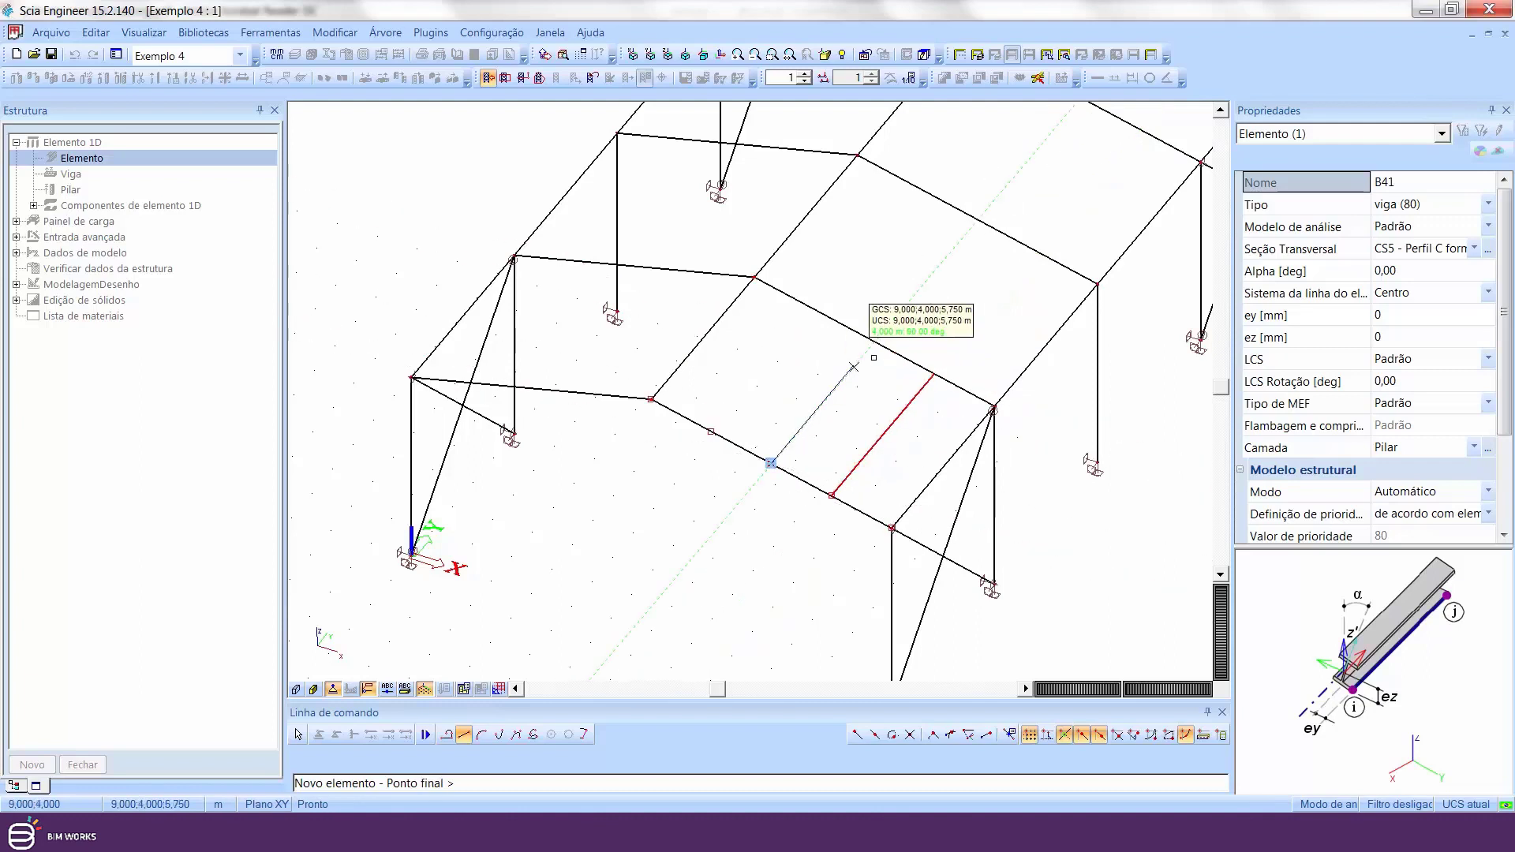
pyautogui.click(875, 342)
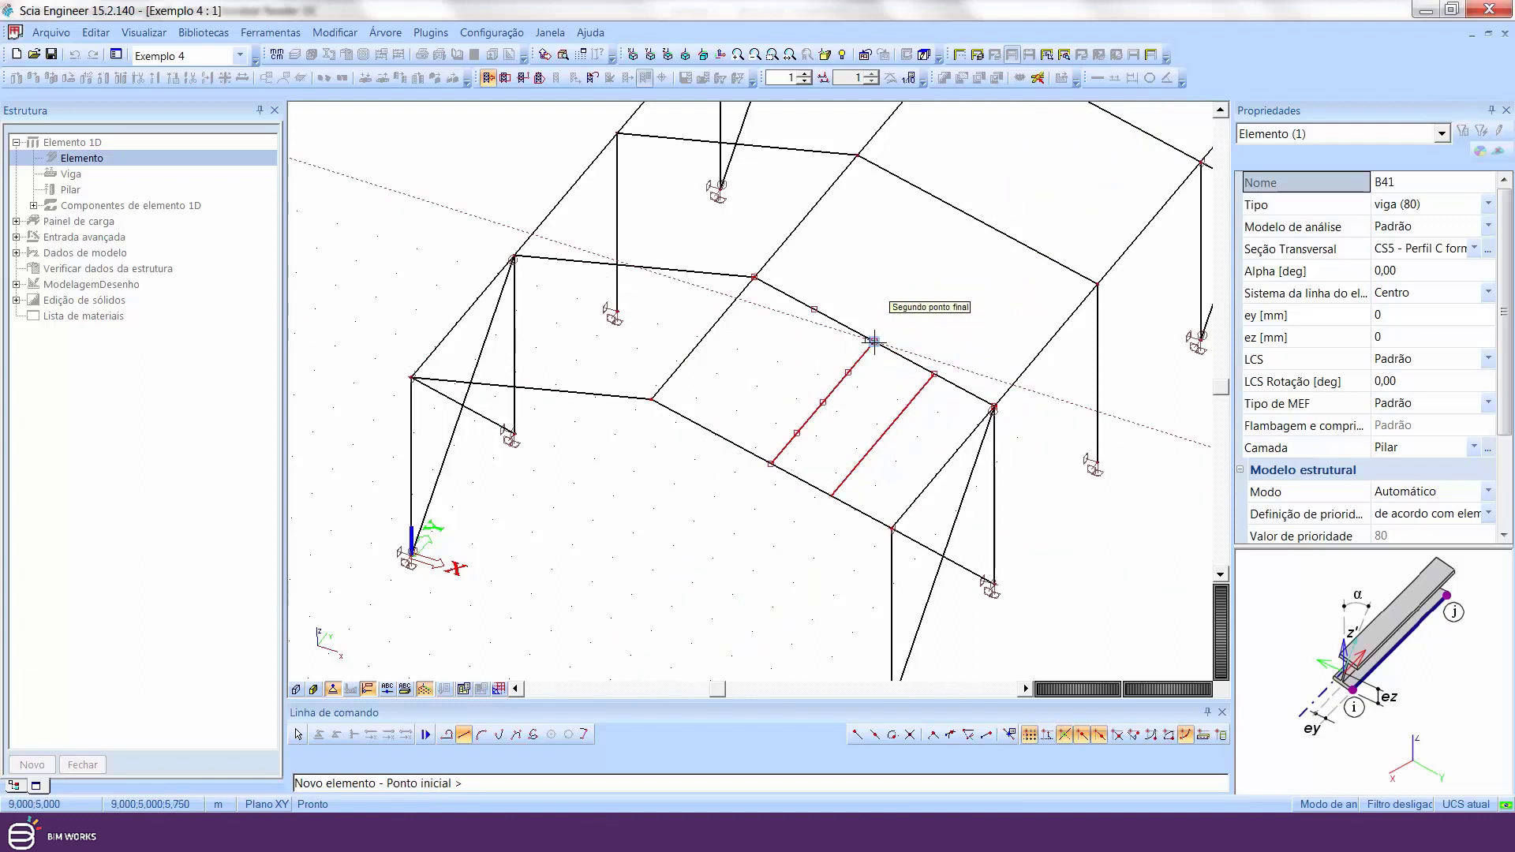
pyautogui.click(712, 432)
pyautogui.click(815, 310)
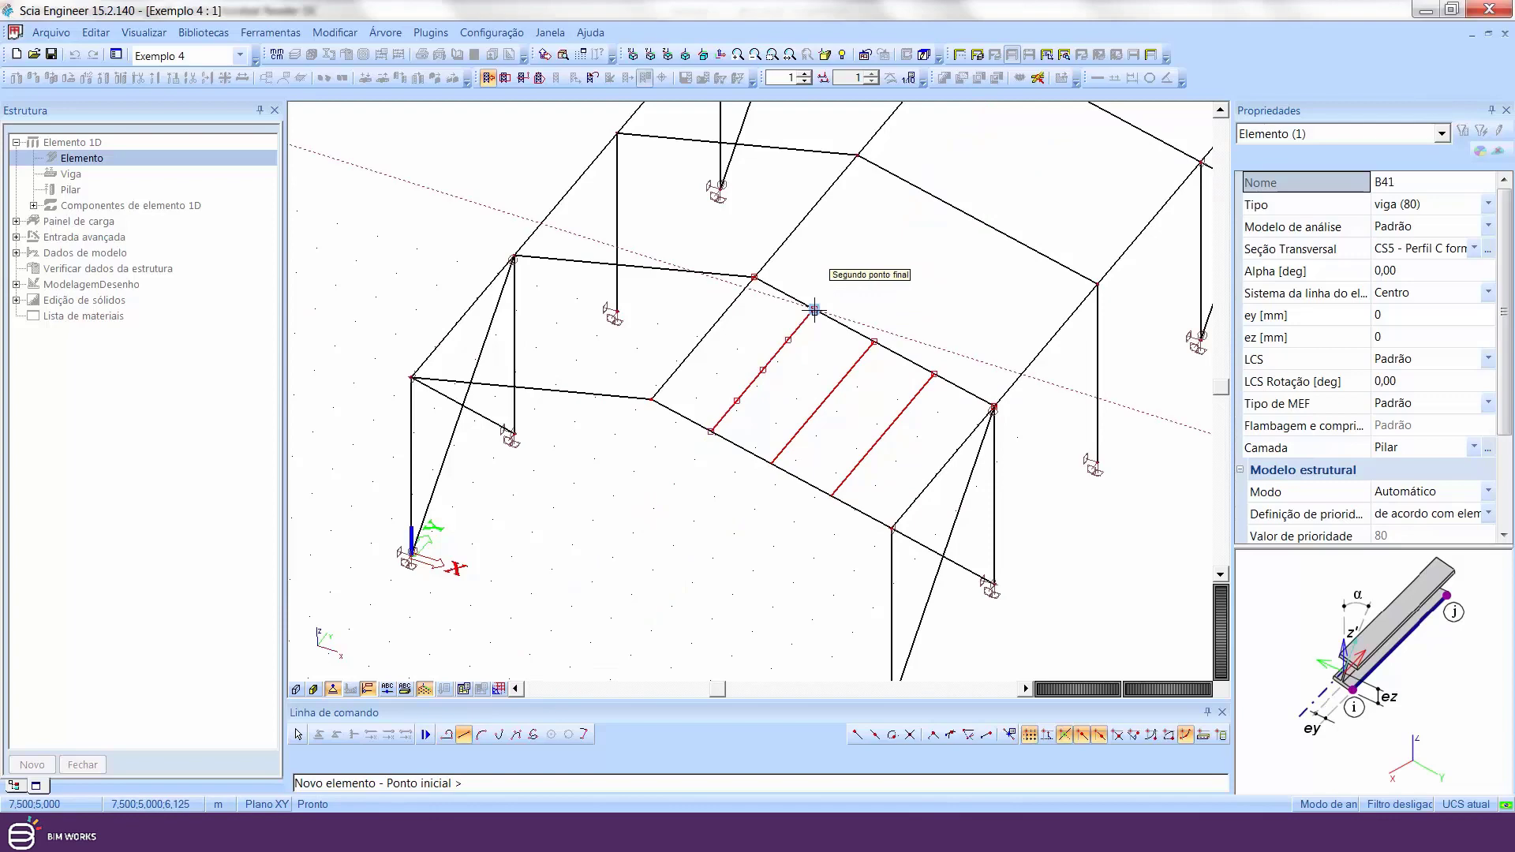
pyautogui.press('Escape')
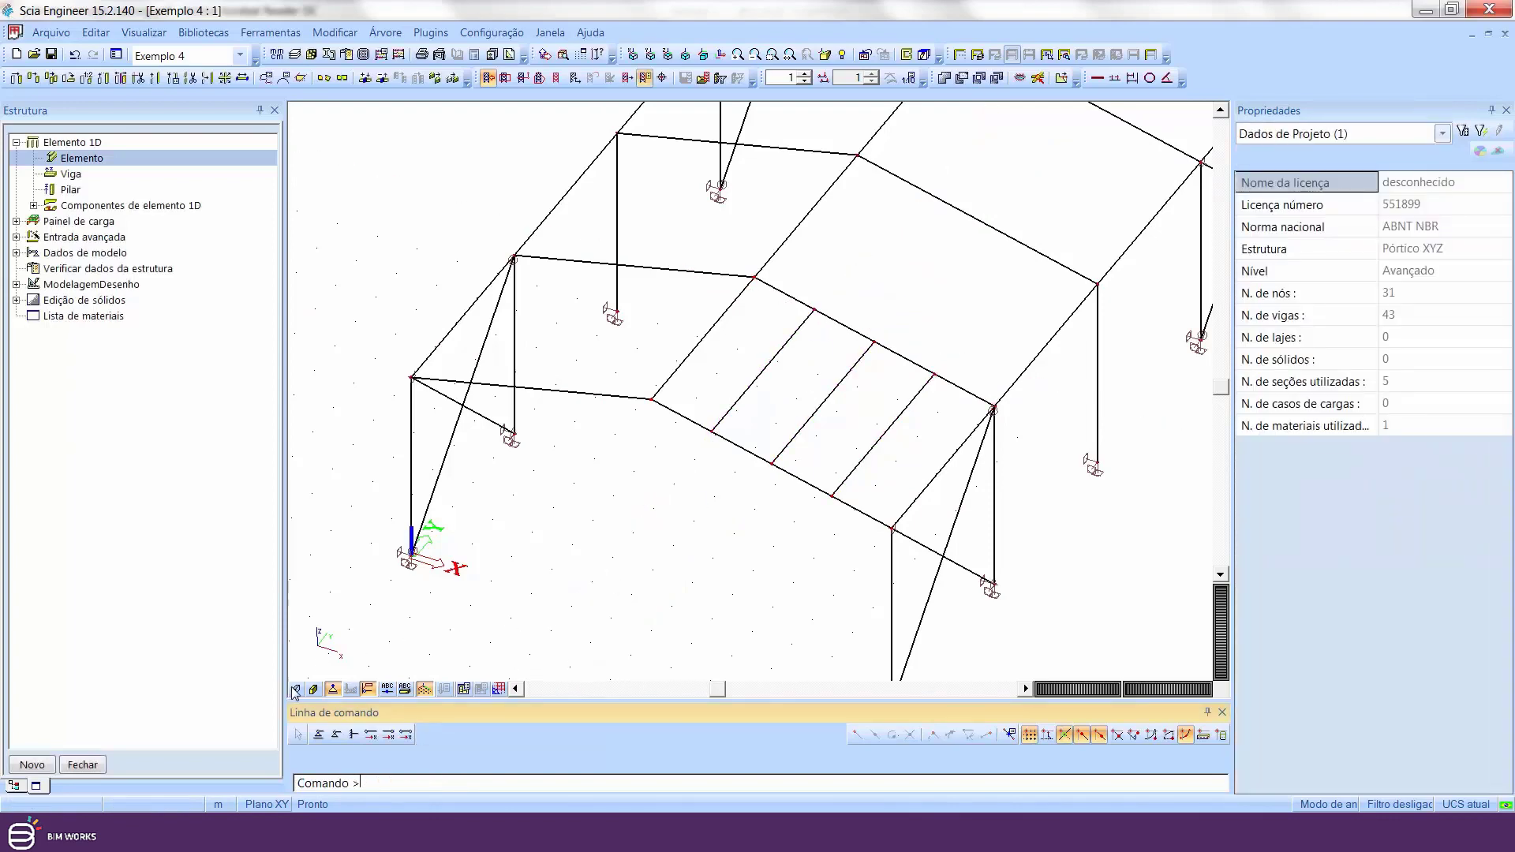
# - Show the member surfaces with rendering and examine the purlins on the roof slope up close
pyautogui.click(294, 690)
pyautogui.click(313, 690)
pyautogui.keyDown('ctrl'); pyautogui.moveTo(870, 502); pyautogui.dragTo(973, 448, button='right'); pyautogui.keyUp('ctrl')
pyautogui.scroll(5, 904, 483)
pyautogui.keyDown('shift'); pyautogui.moveTo(1103, 362); pyautogui.dragTo(618, 585, button='right'); pyautogui.keyUp('shift')
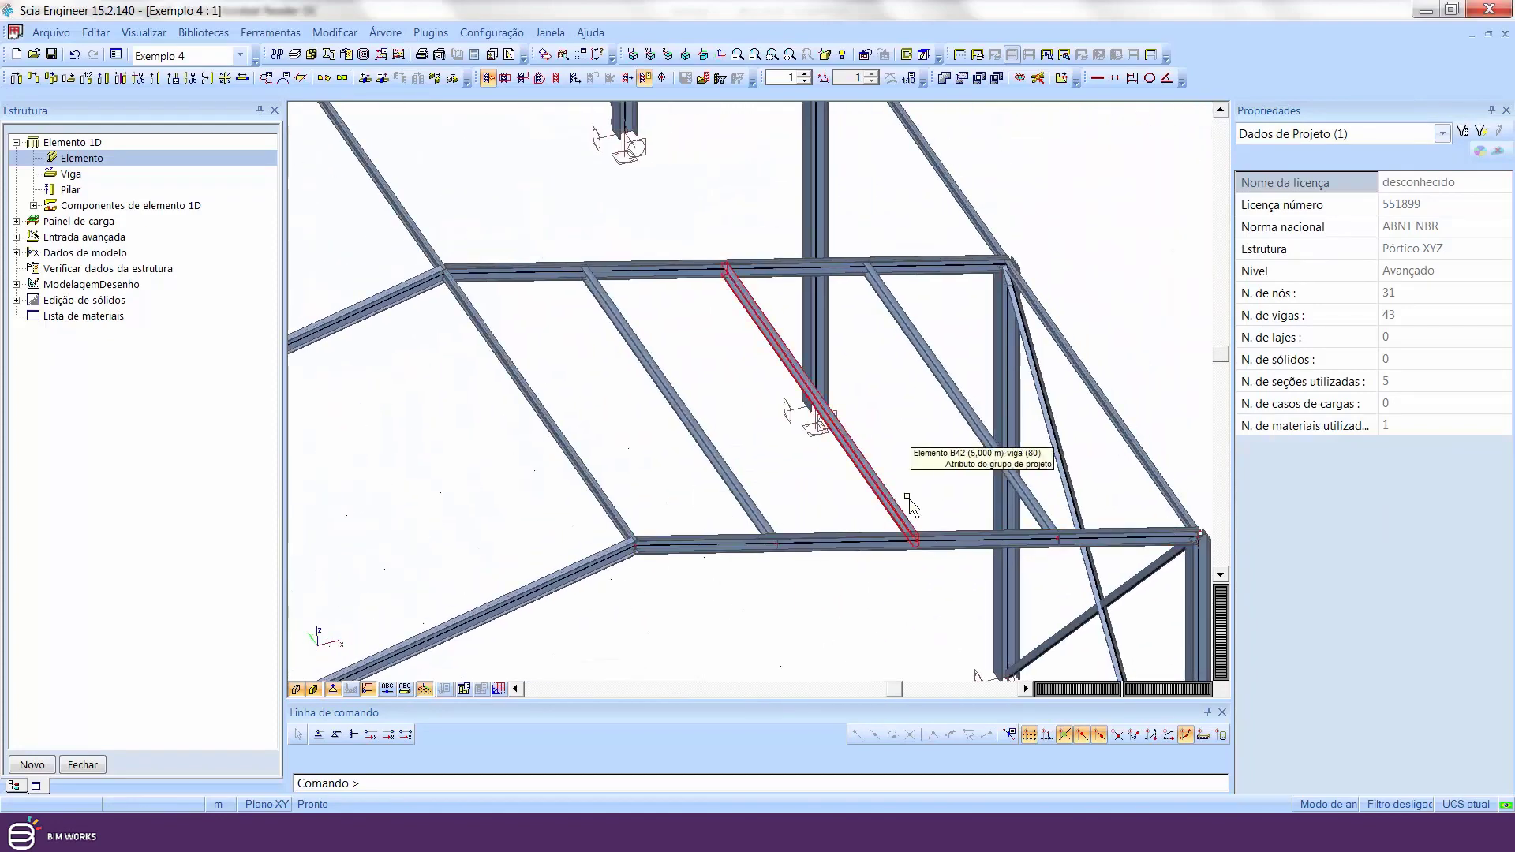
pyautogui.scroll(4, 998, 462)
pyautogui.scroll(-5, 1002, 460)
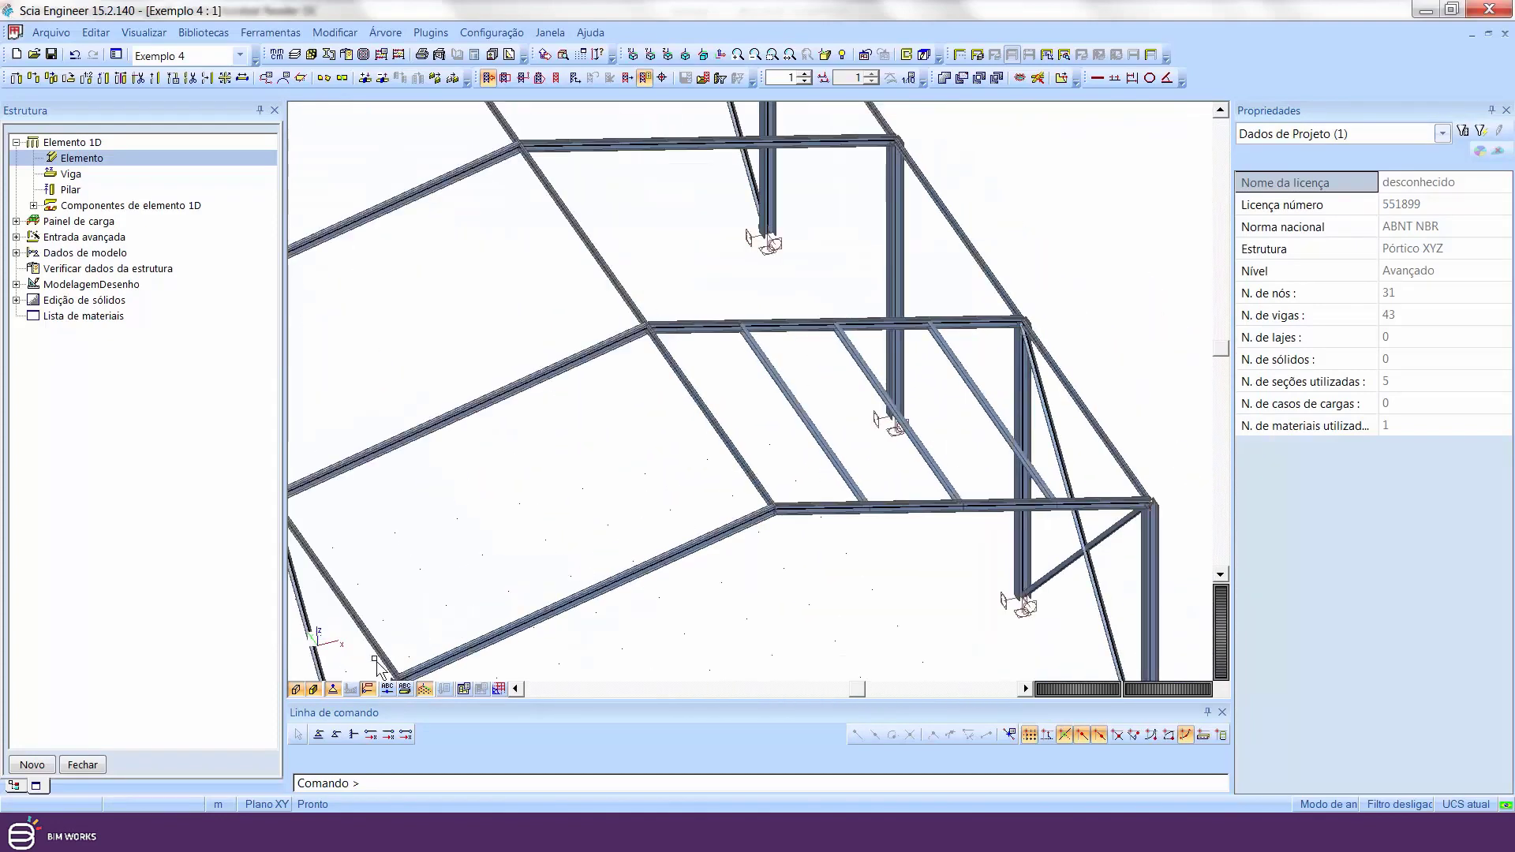
# - Turn off the rendering and display the members with surface outlines only
pyautogui.click(313, 689)
pyautogui.click(296, 689)
pyautogui.keyDown('ctrl'); pyautogui.moveTo(987, 499); pyautogui.dragTo(386, 642, button='right'); pyautogui.keyUp('ctrl')
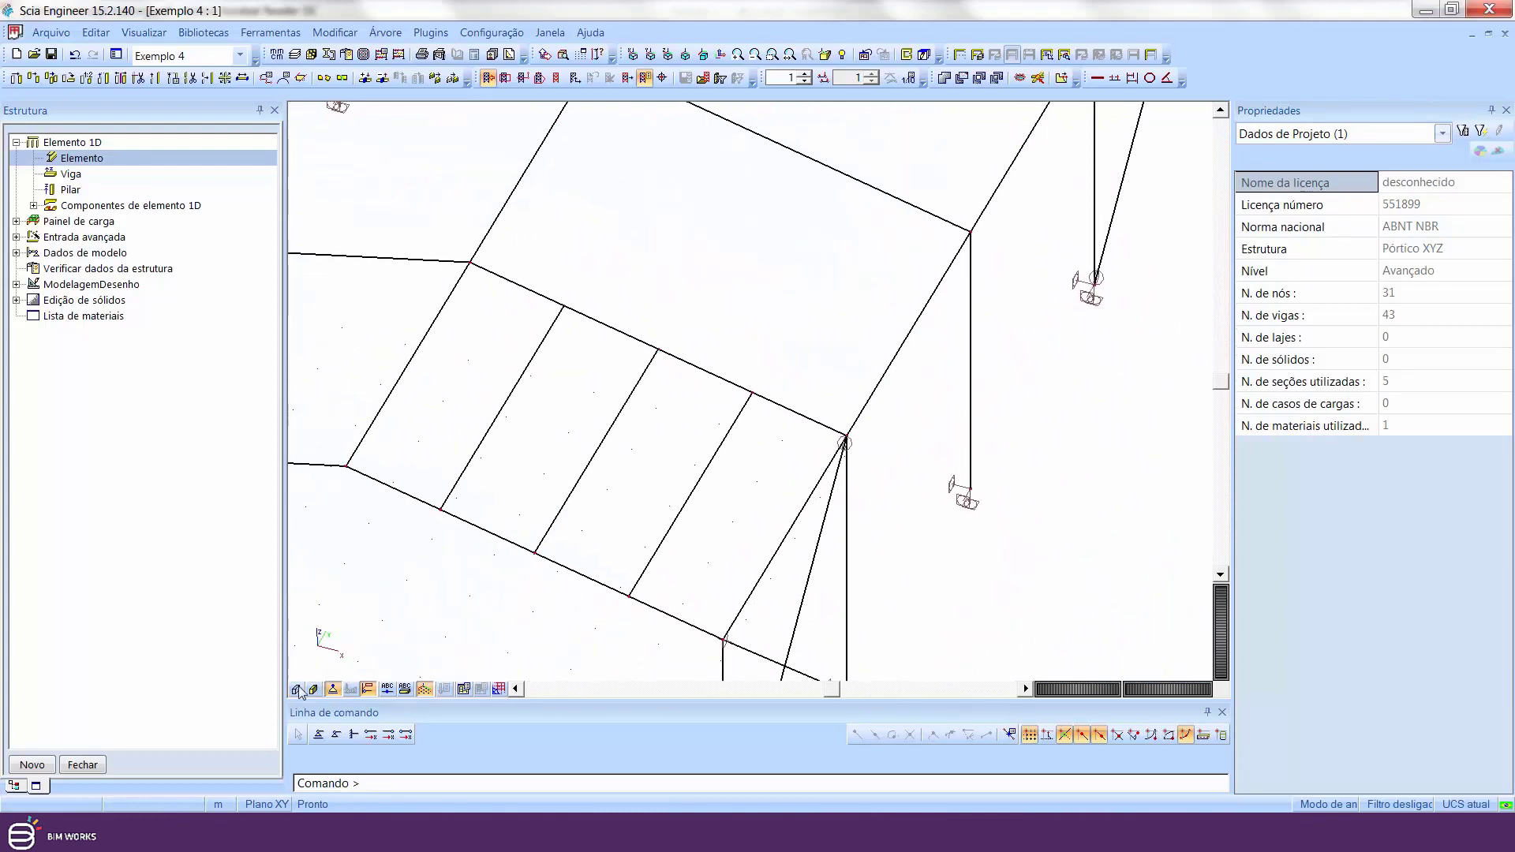
pyautogui.click(297, 690)
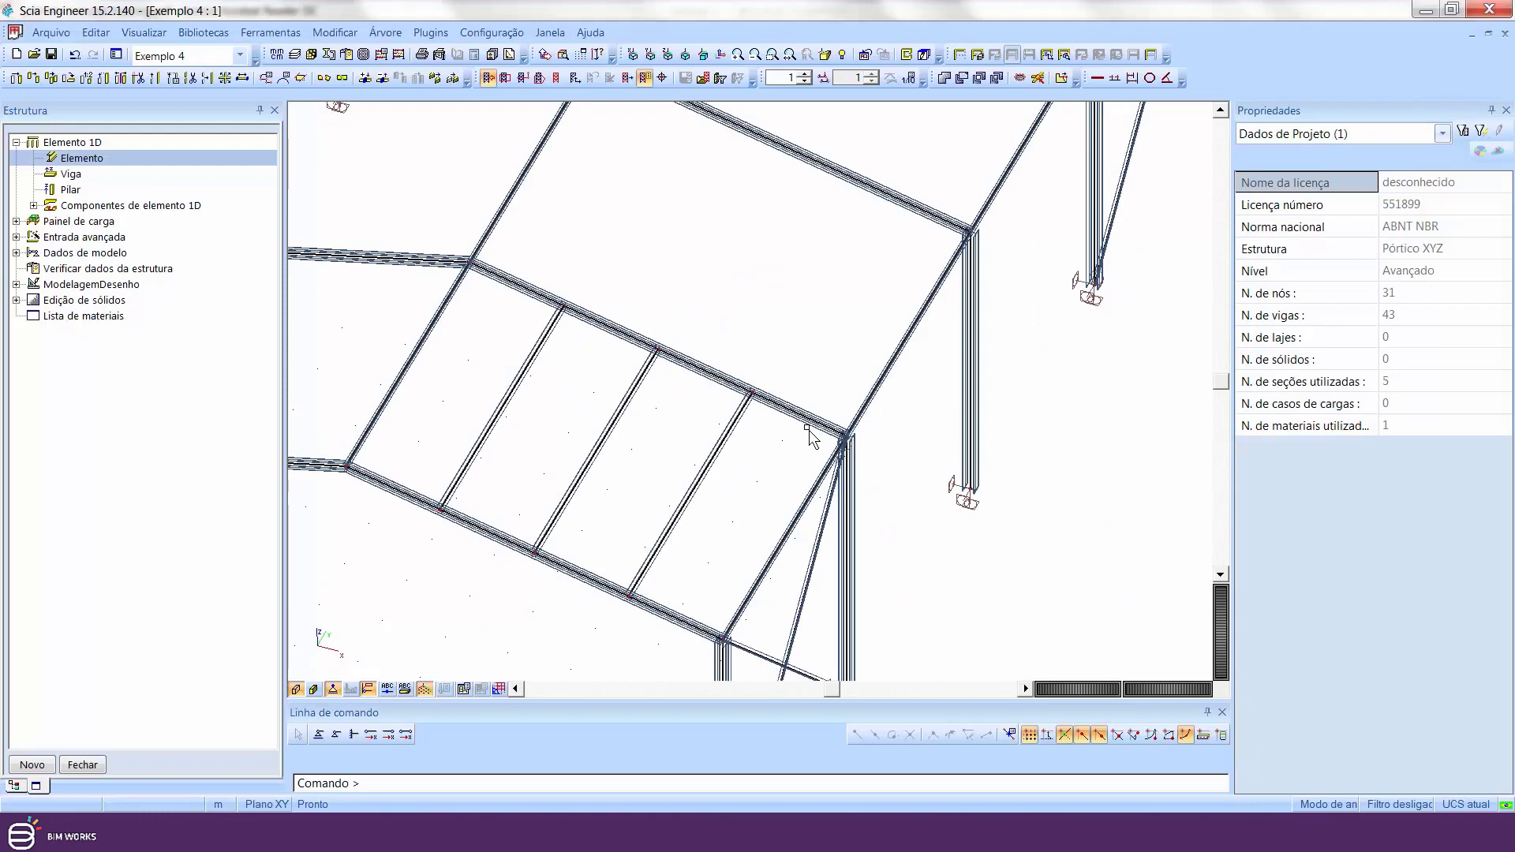
# - Examine the orientation of the purlins' C section relative to the sloped rafter in front view
pyautogui.press('Return')
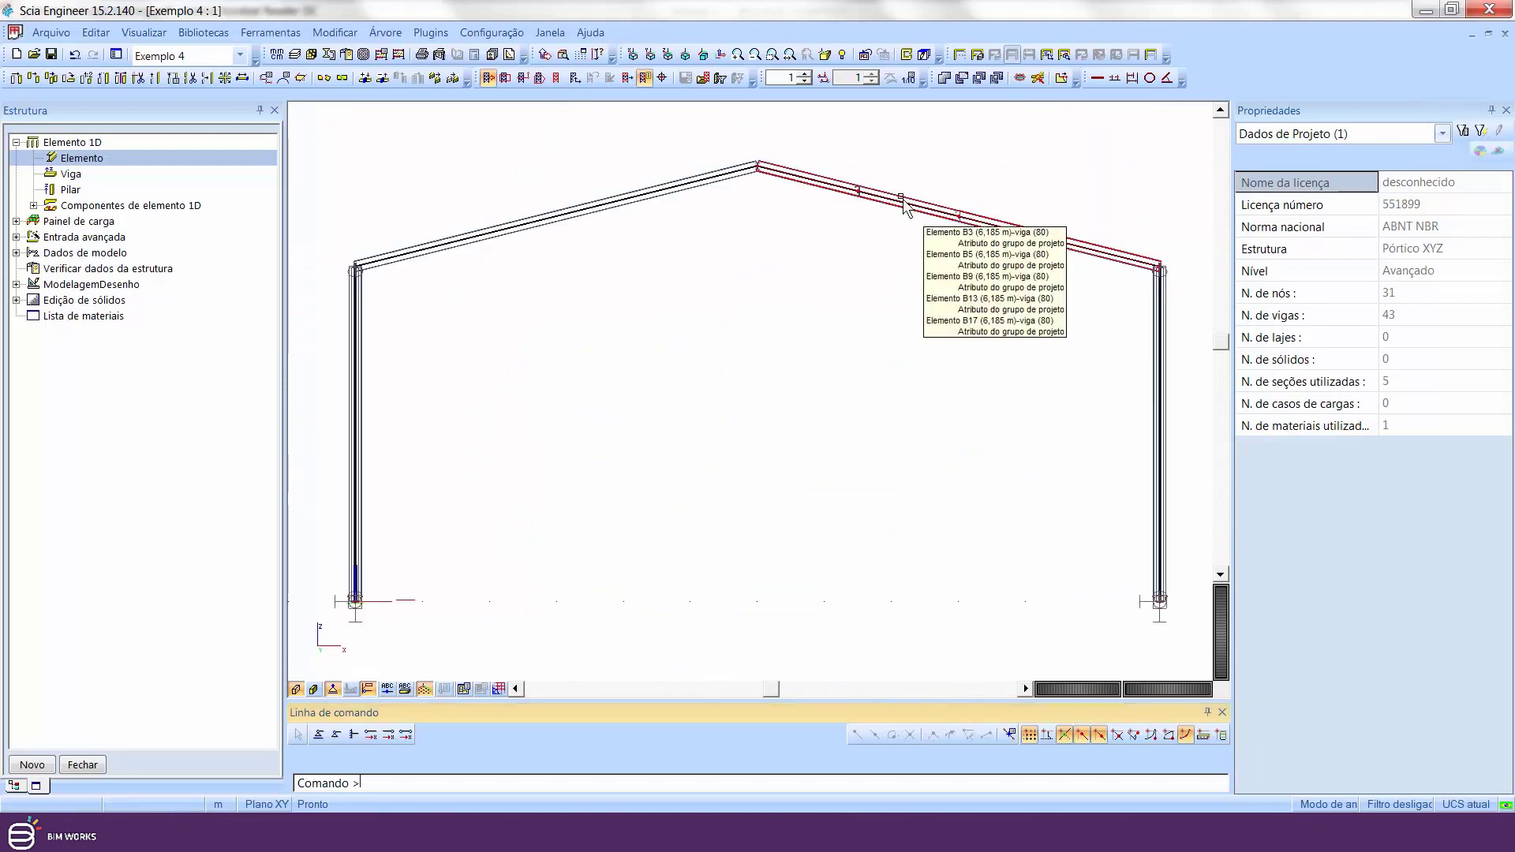
pyautogui.scroll(10, 837, 191)
pyautogui.keyDown('shift'); pyautogui.moveTo(967, 213); pyautogui.dragTo(750, 500, button='right'); pyautogui.keyUp('shift')
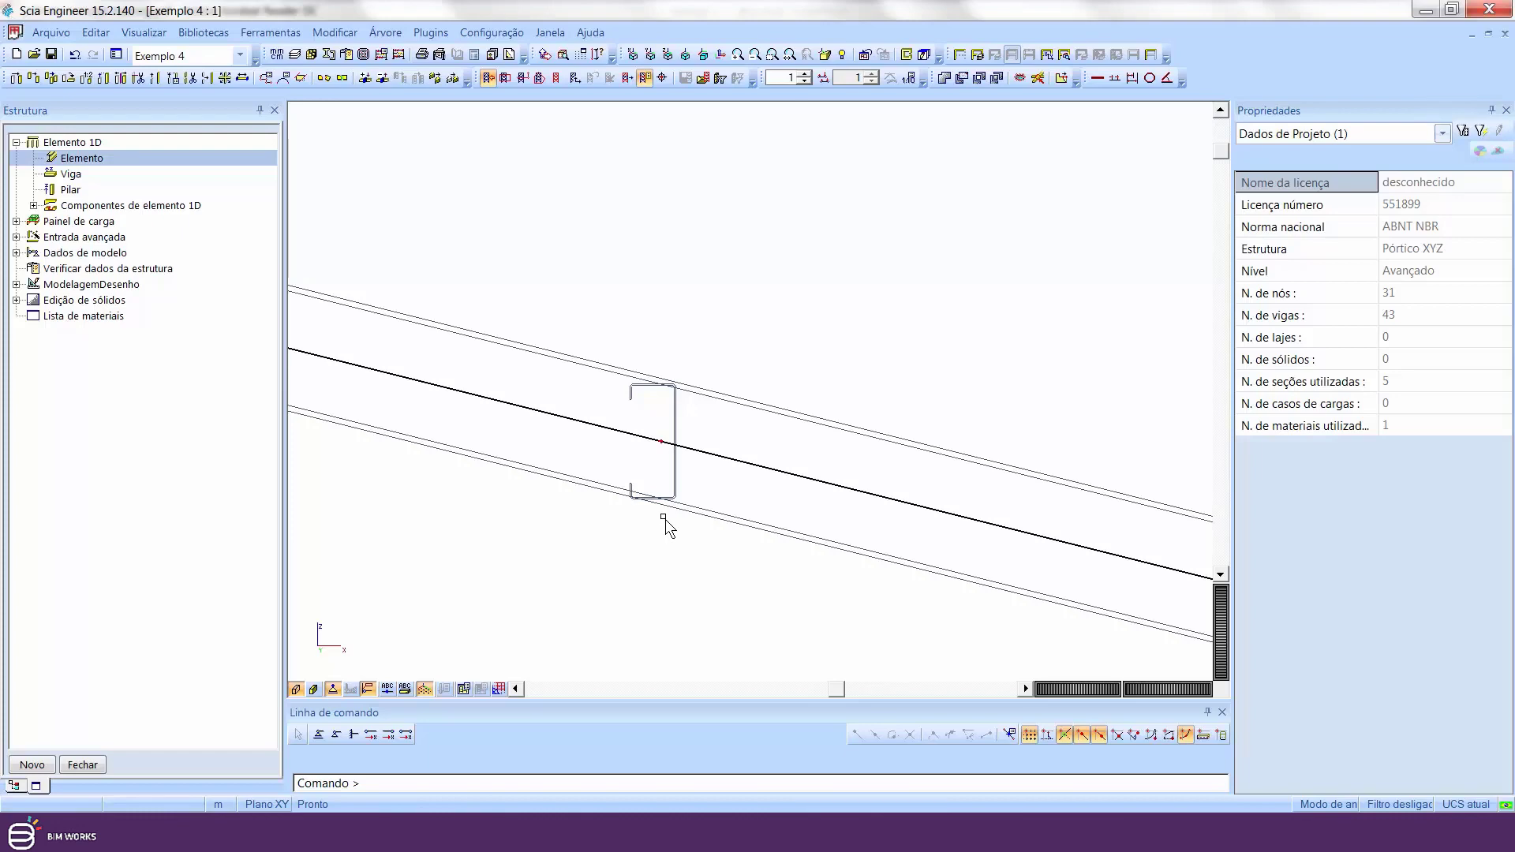
pyautogui.scroll(-5, 666, 519)
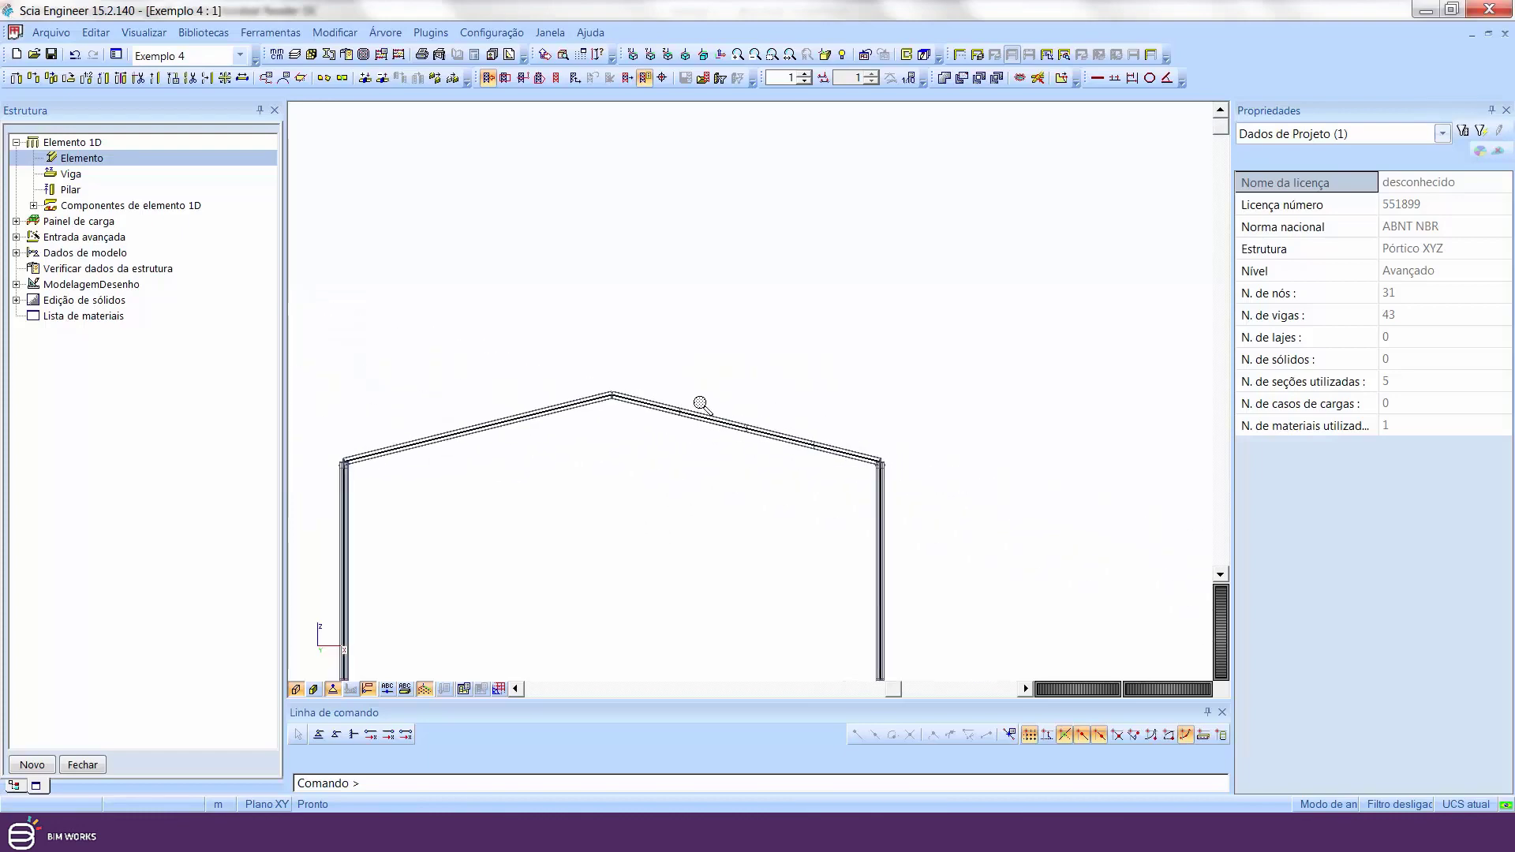
# - Check the global and UCS coordinates of the eave node above the origin
pyautogui.keyDown('ctrl'); pyautogui.moveTo(723, 479); pyautogui.dragTo(833, 339, button='right'); pyautogui.keyUp('ctrl')
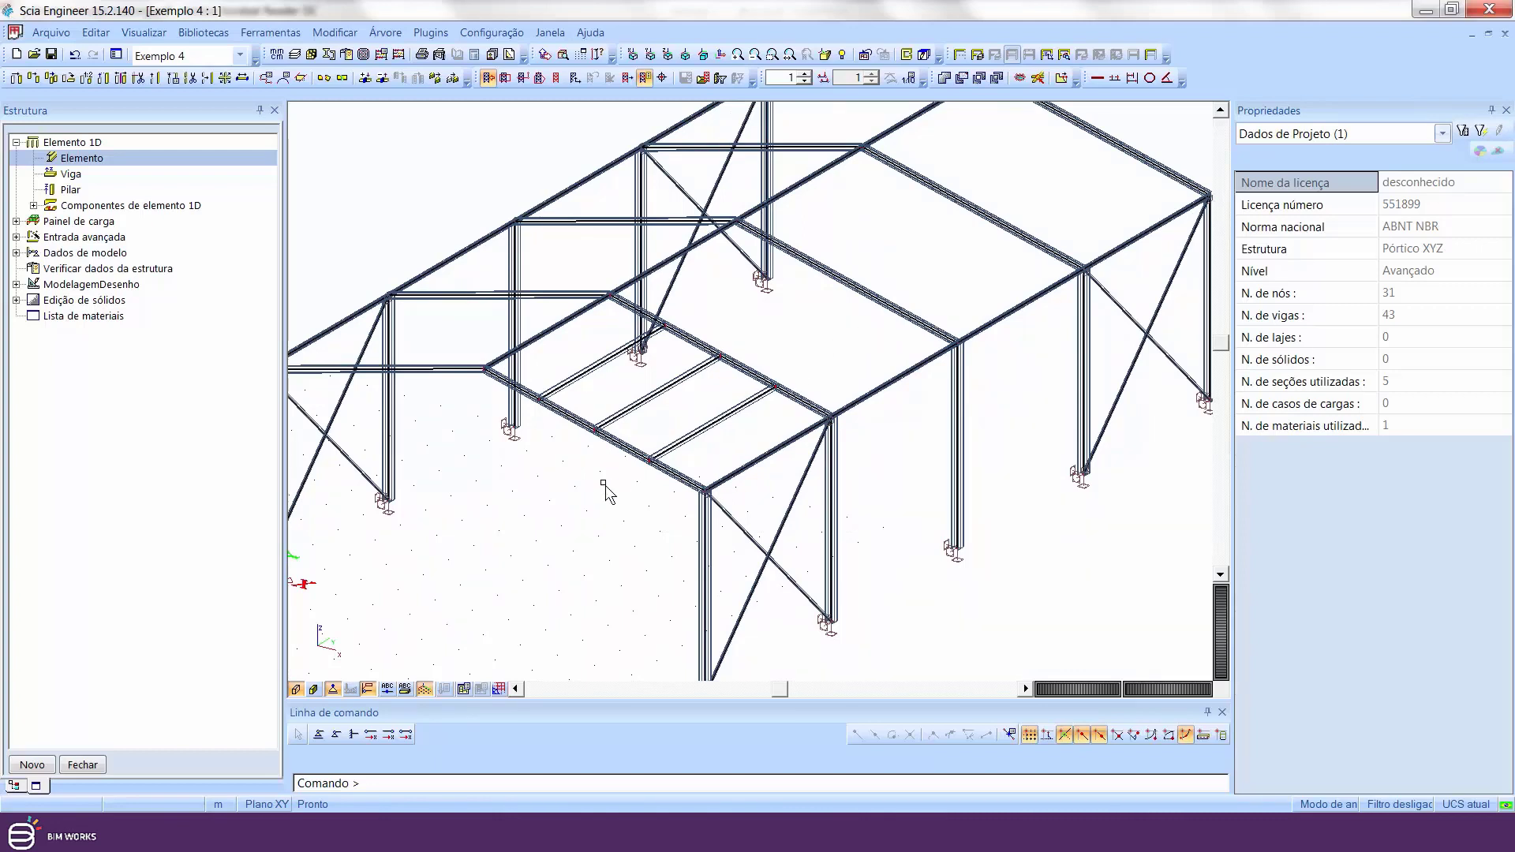
pyautogui.keyDown('shift'); pyautogui.moveTo(632, 473); pyautogui.dragTo(684, 469, button='right'); pyautogui.keyUp('shift')
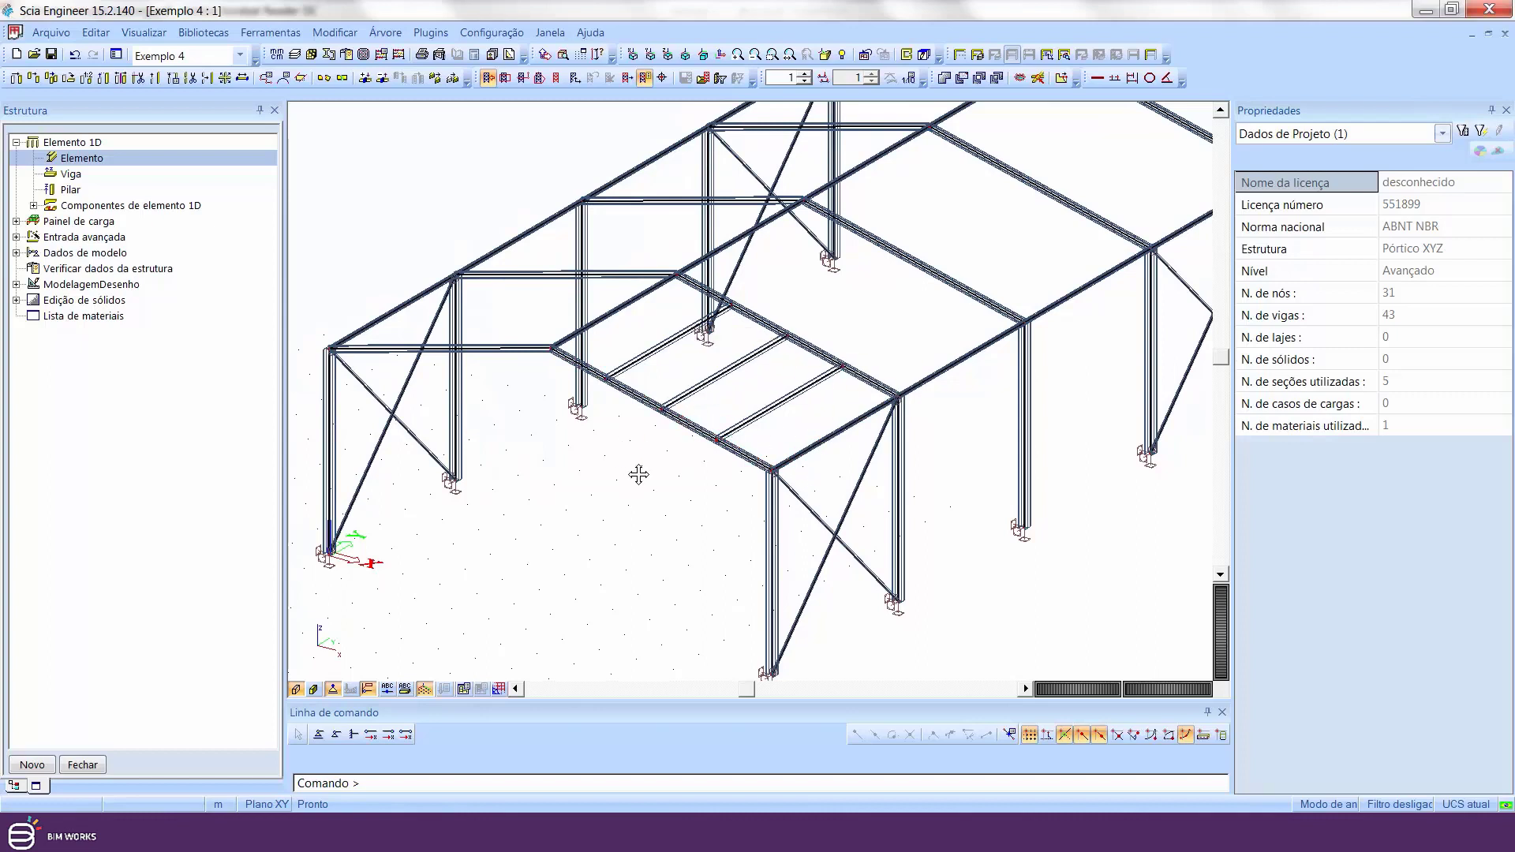
pyautogui.keyDown('shift'); pyautogui.moveTo(639, 474); pyautogui.dragTo(701, 428, button='right'); pyautogui.keyUp('shift')
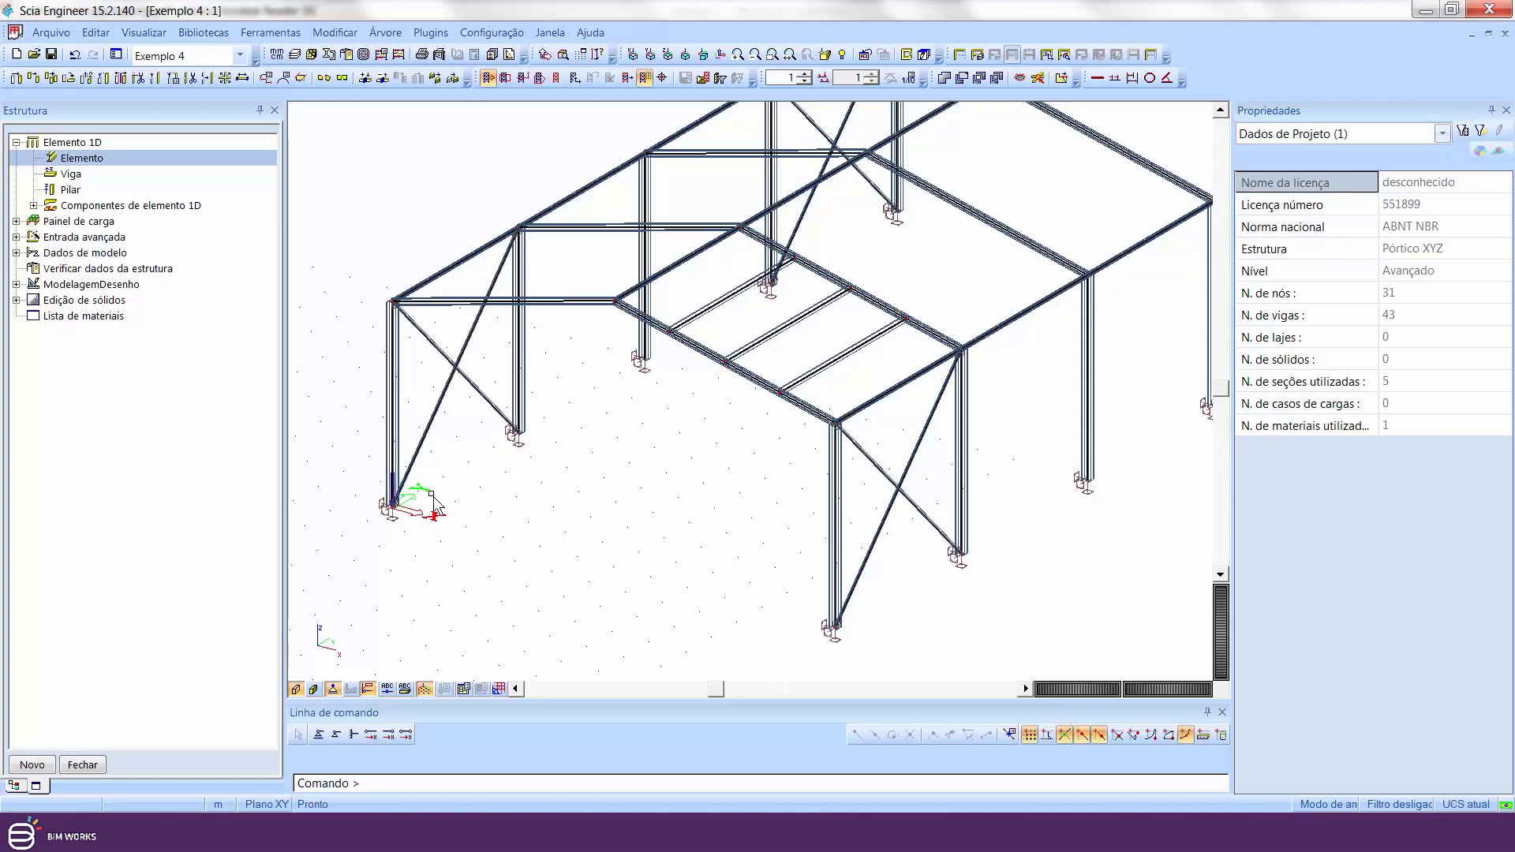
pyautogui.moveTo(405, 340); pyautogui.dragTo(481, 374, button='middle')
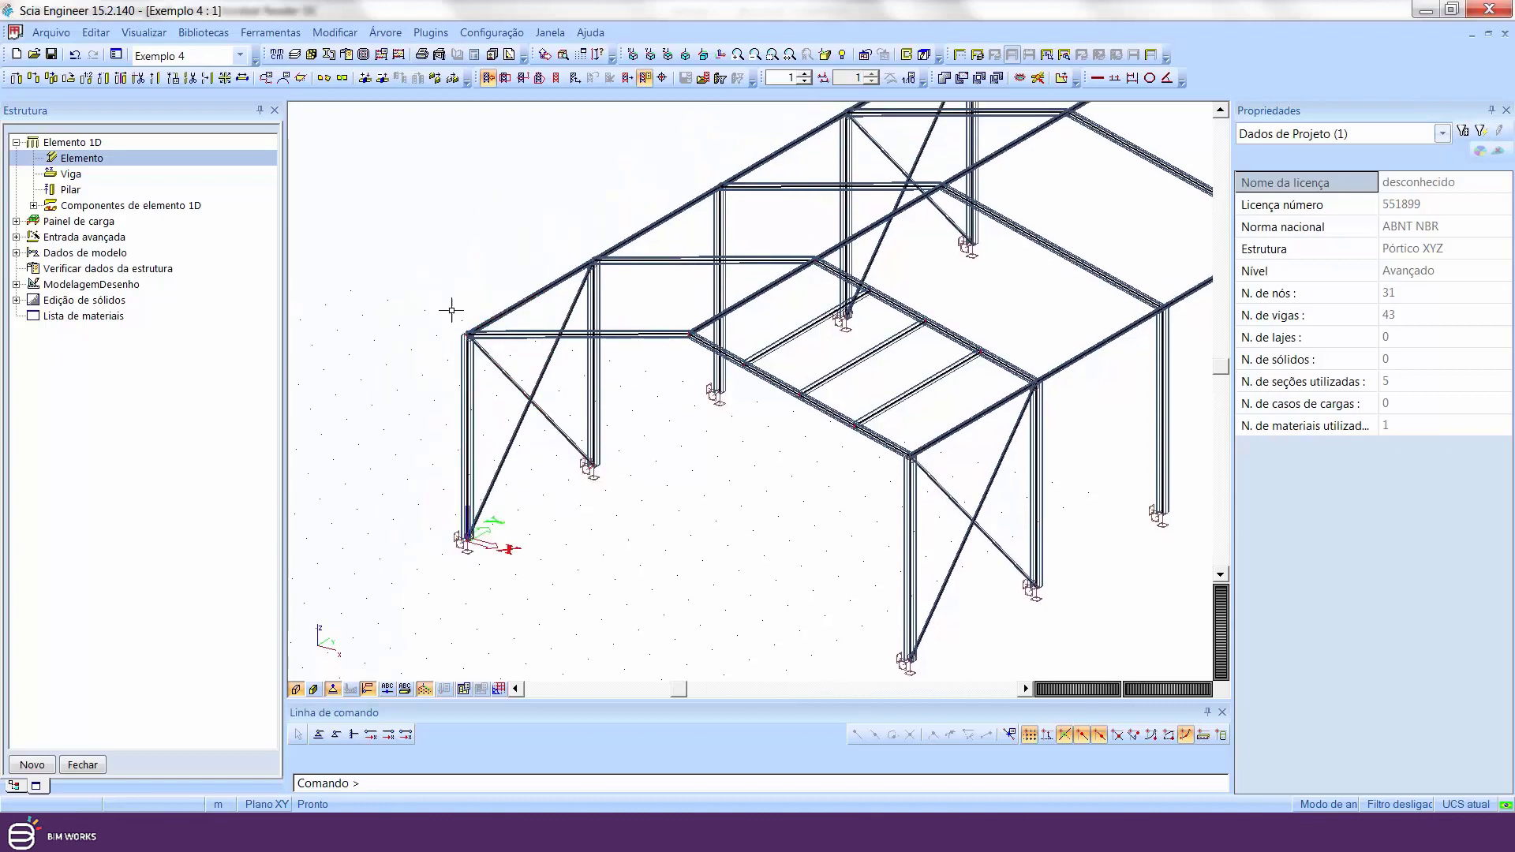
pyautogui.moveTo(401, 283); pyautogui.dragTo(481, 379)
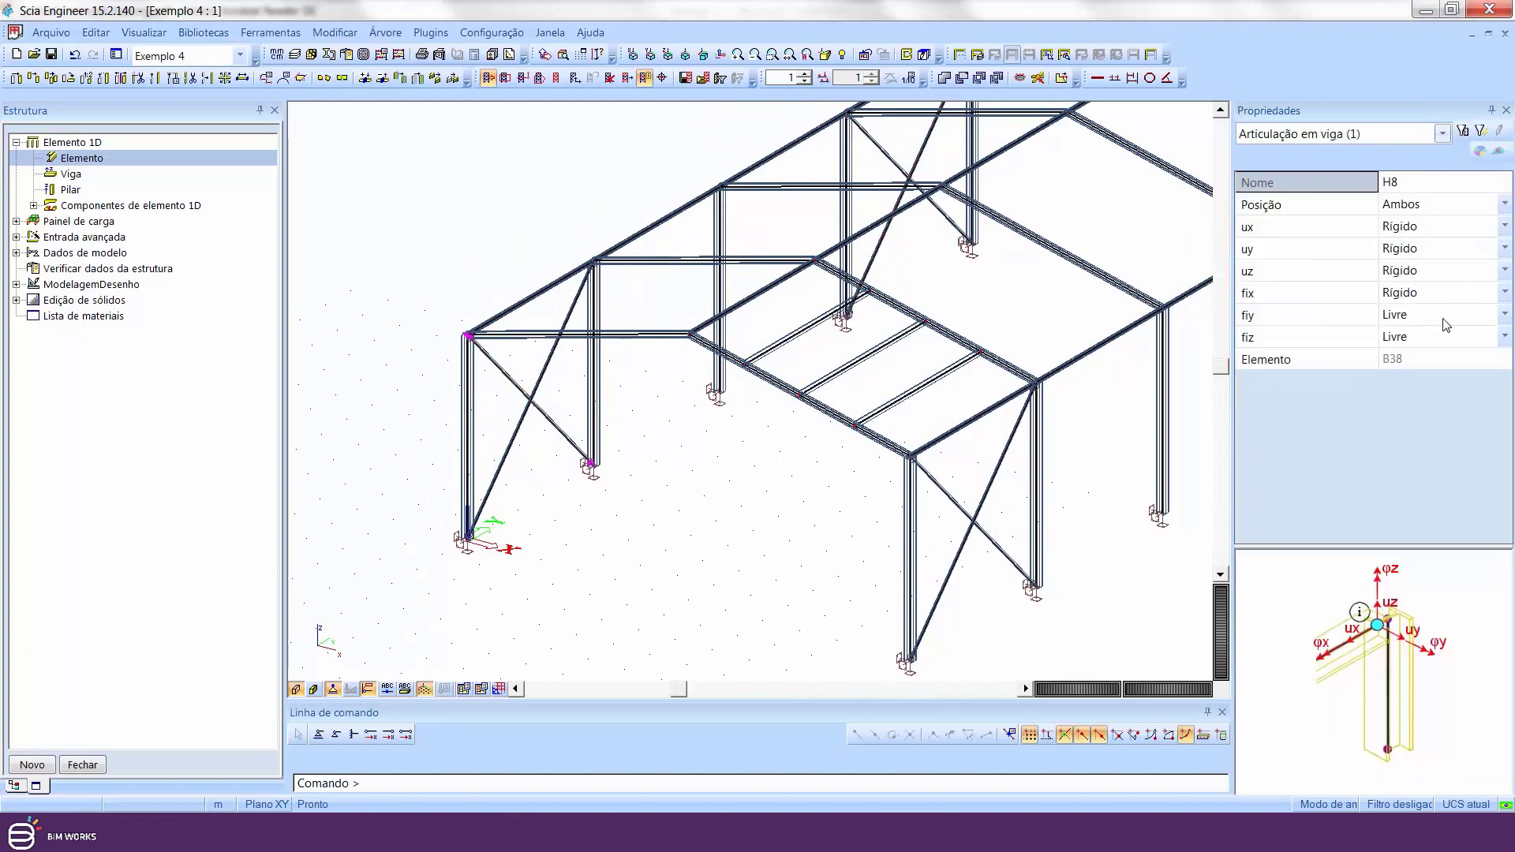
pyautogui.click(1354, 141)
pyautogui.click(1316, 150)
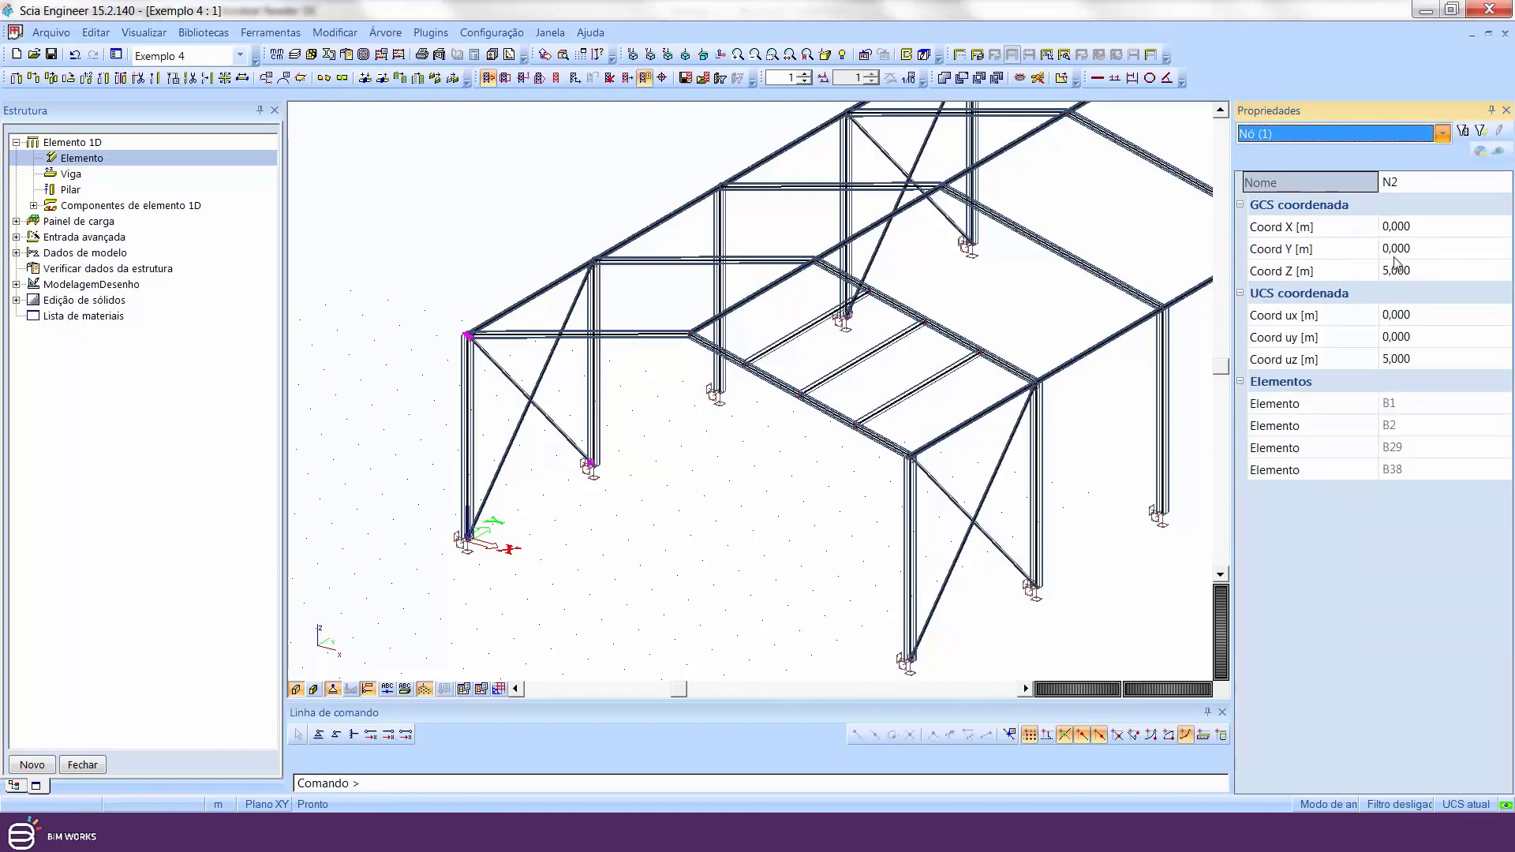
pyautogui.press('Escape')
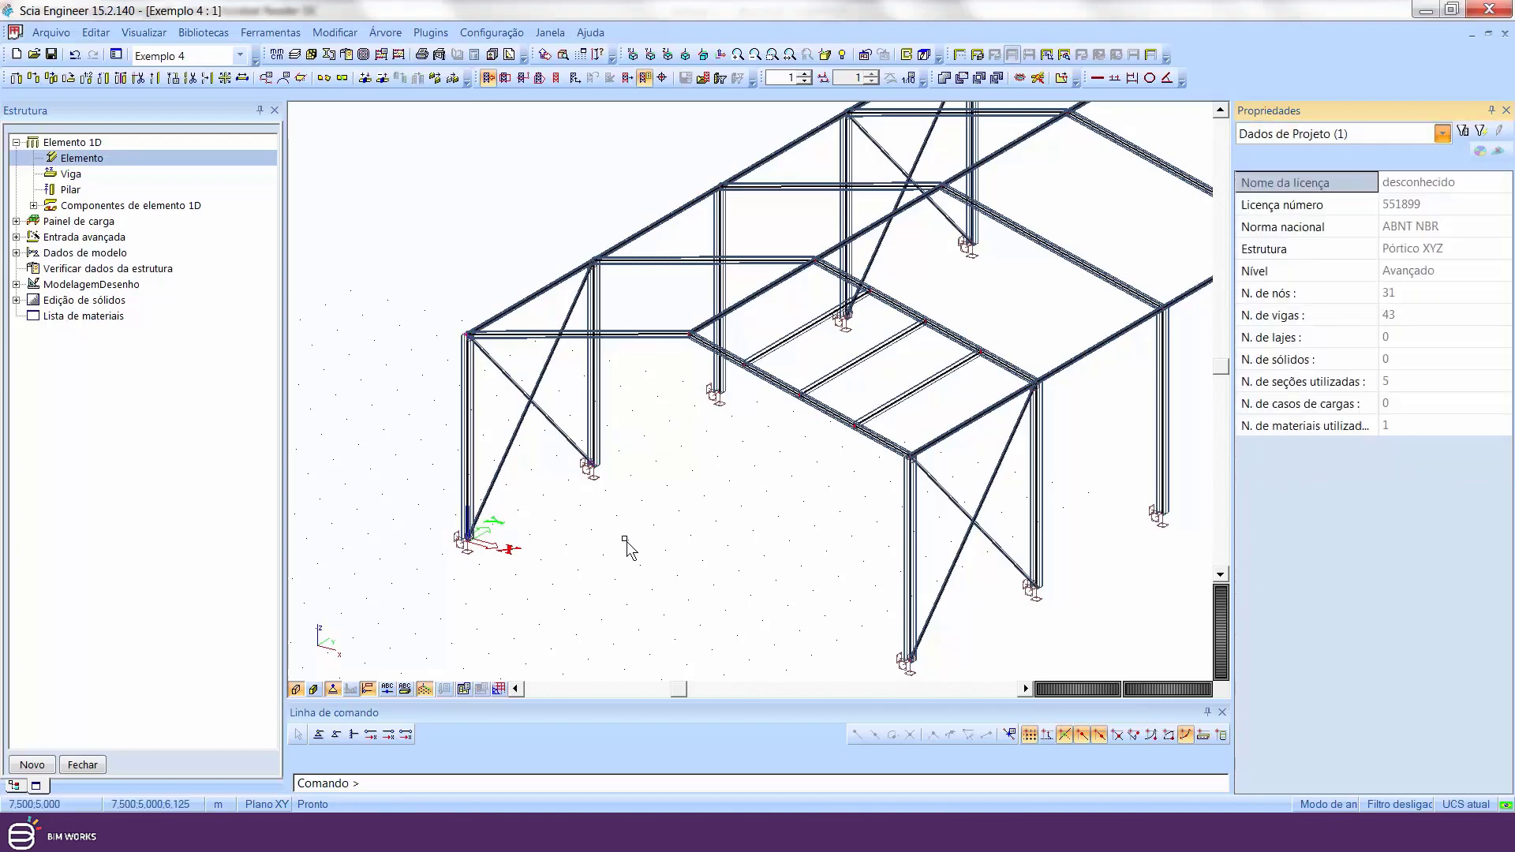
# - Hide the member surfaces and display the local axes of the 1D elements for the whole model
pyautogui.moveTo(625, 550); pyautogui.dragTo(597, 547, button='middle')
pyautogui.click(296, 690)
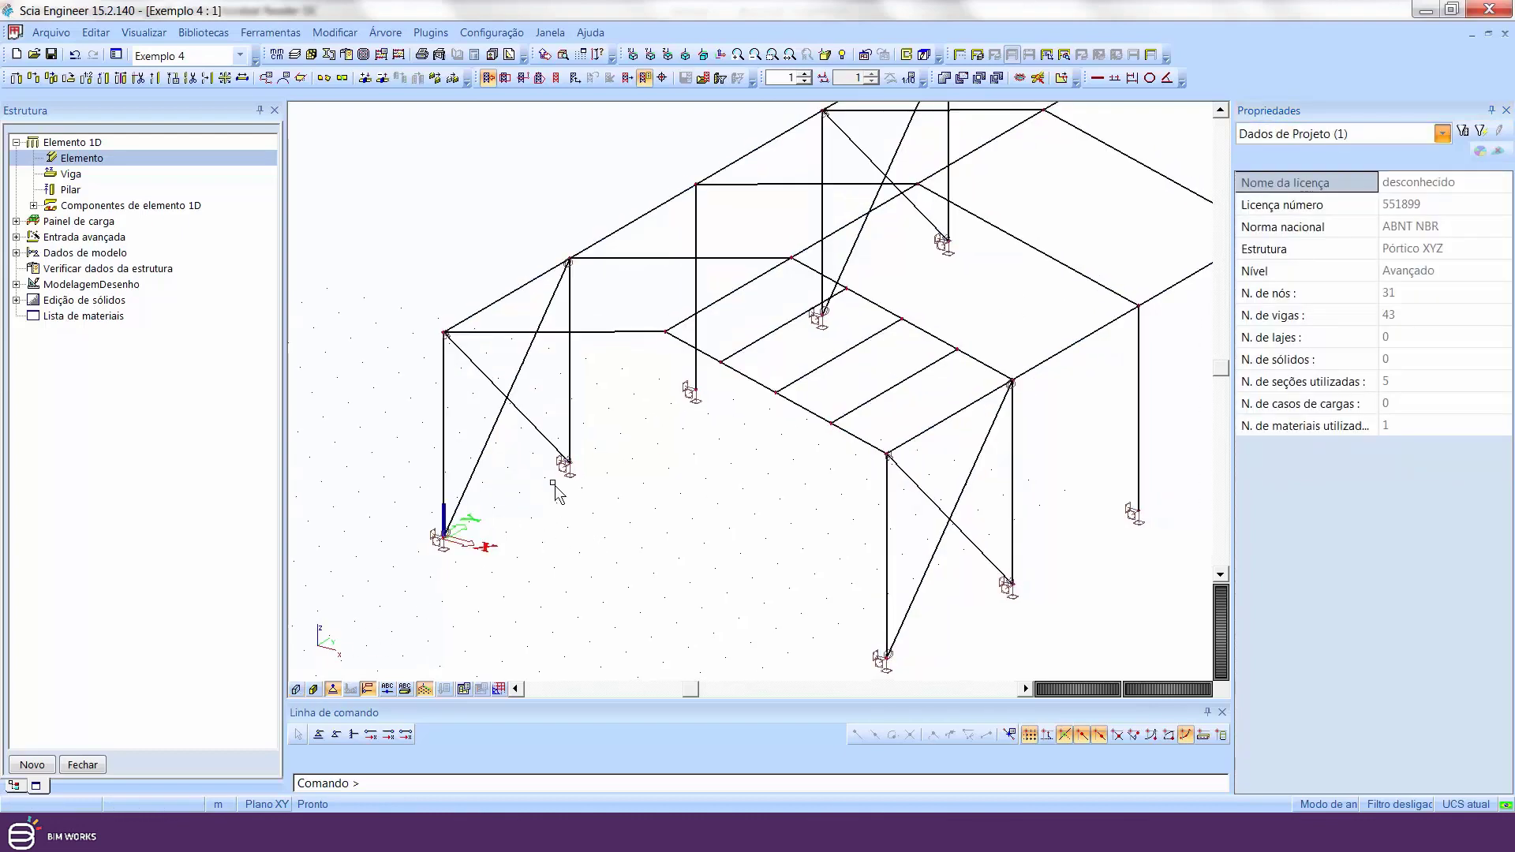
pyautogui.rightClick(486, 194)
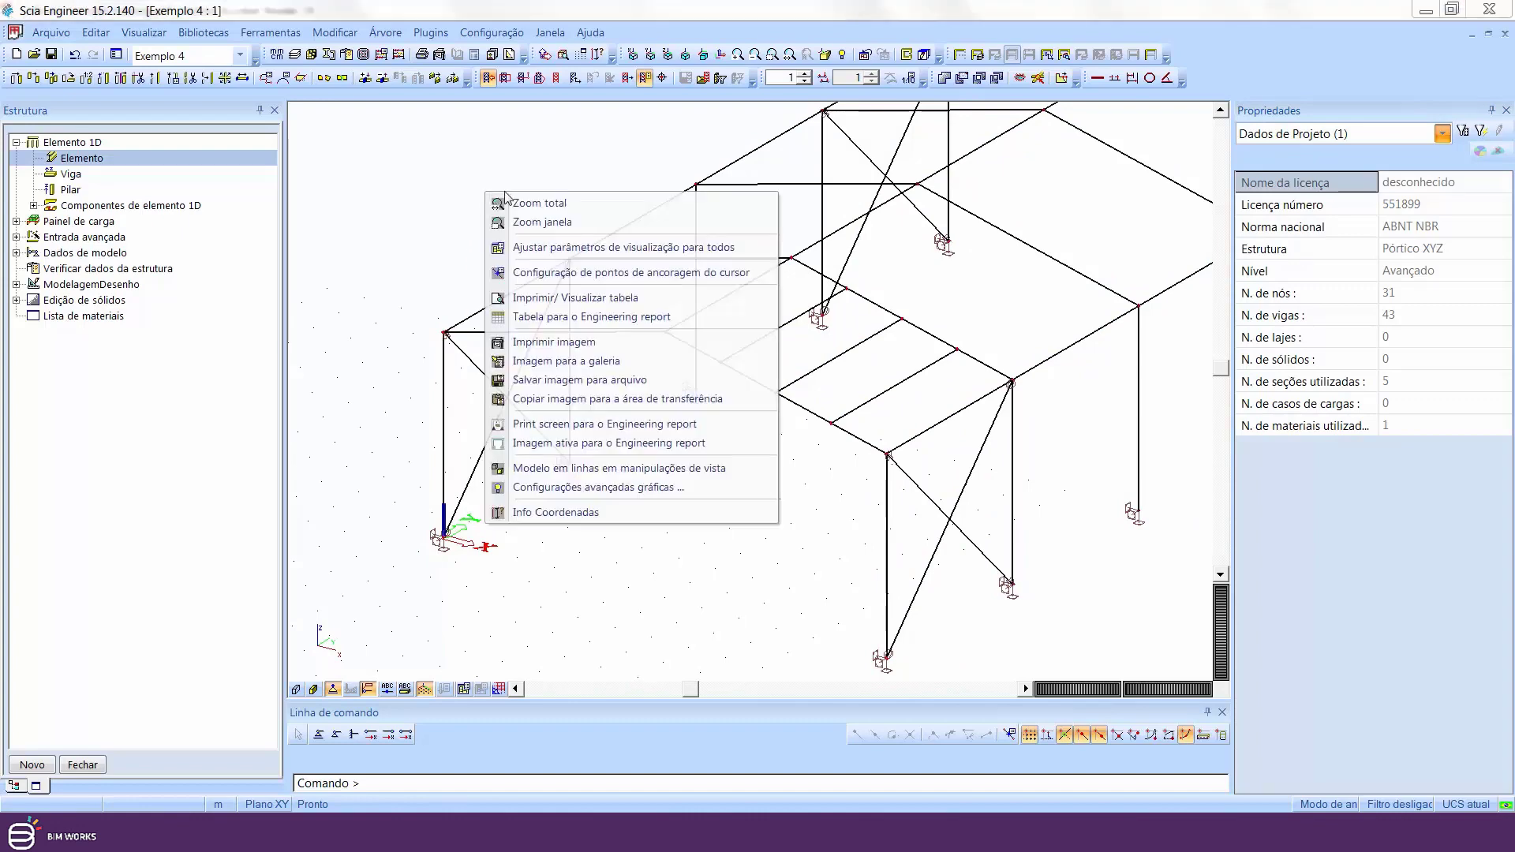
pyautogui.click(554, 249)
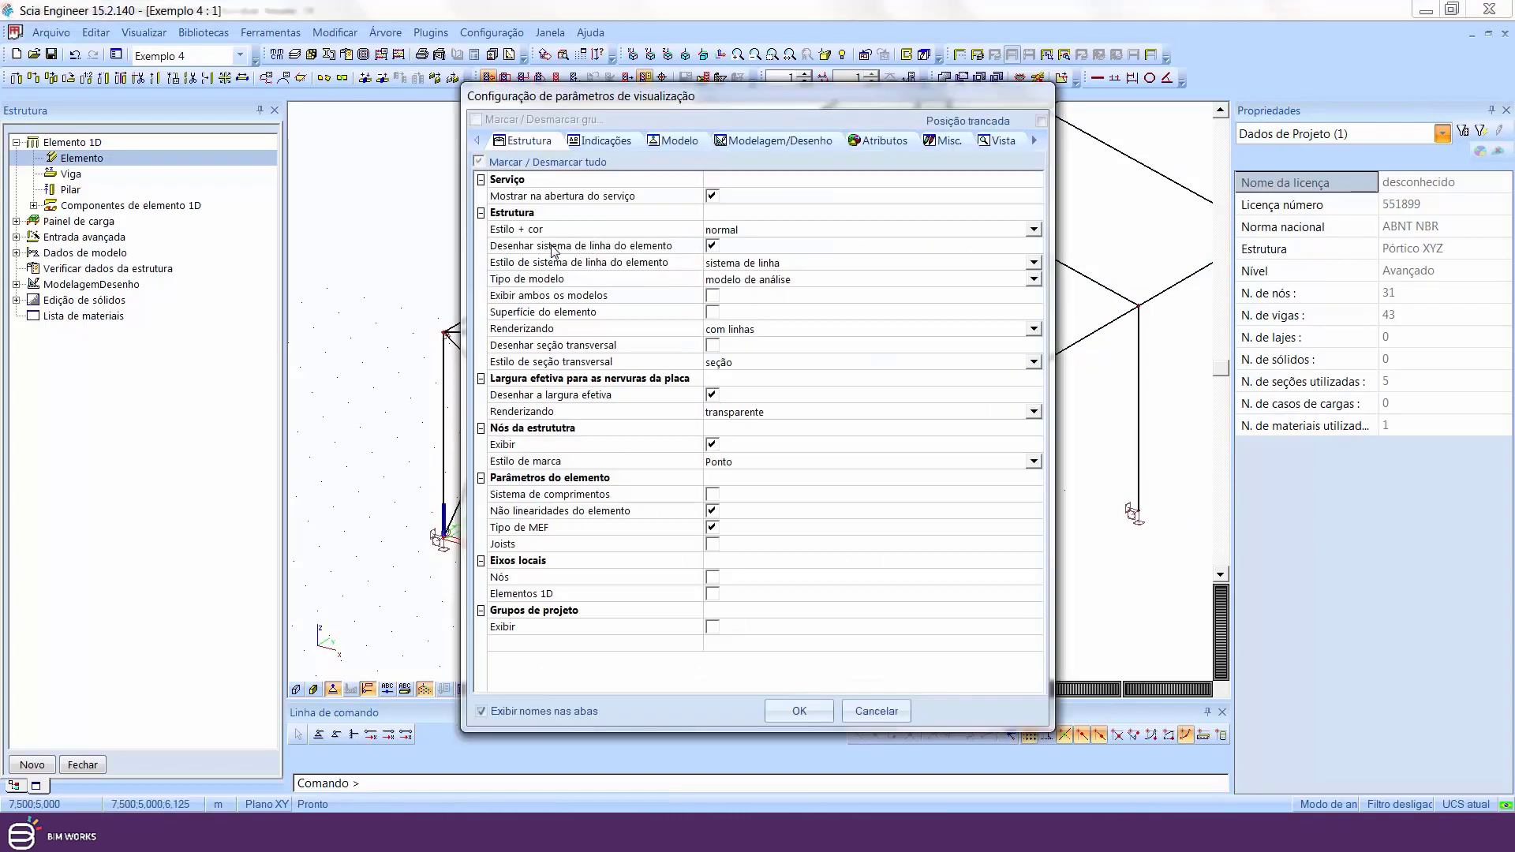
pyautogui.click(714, 596)
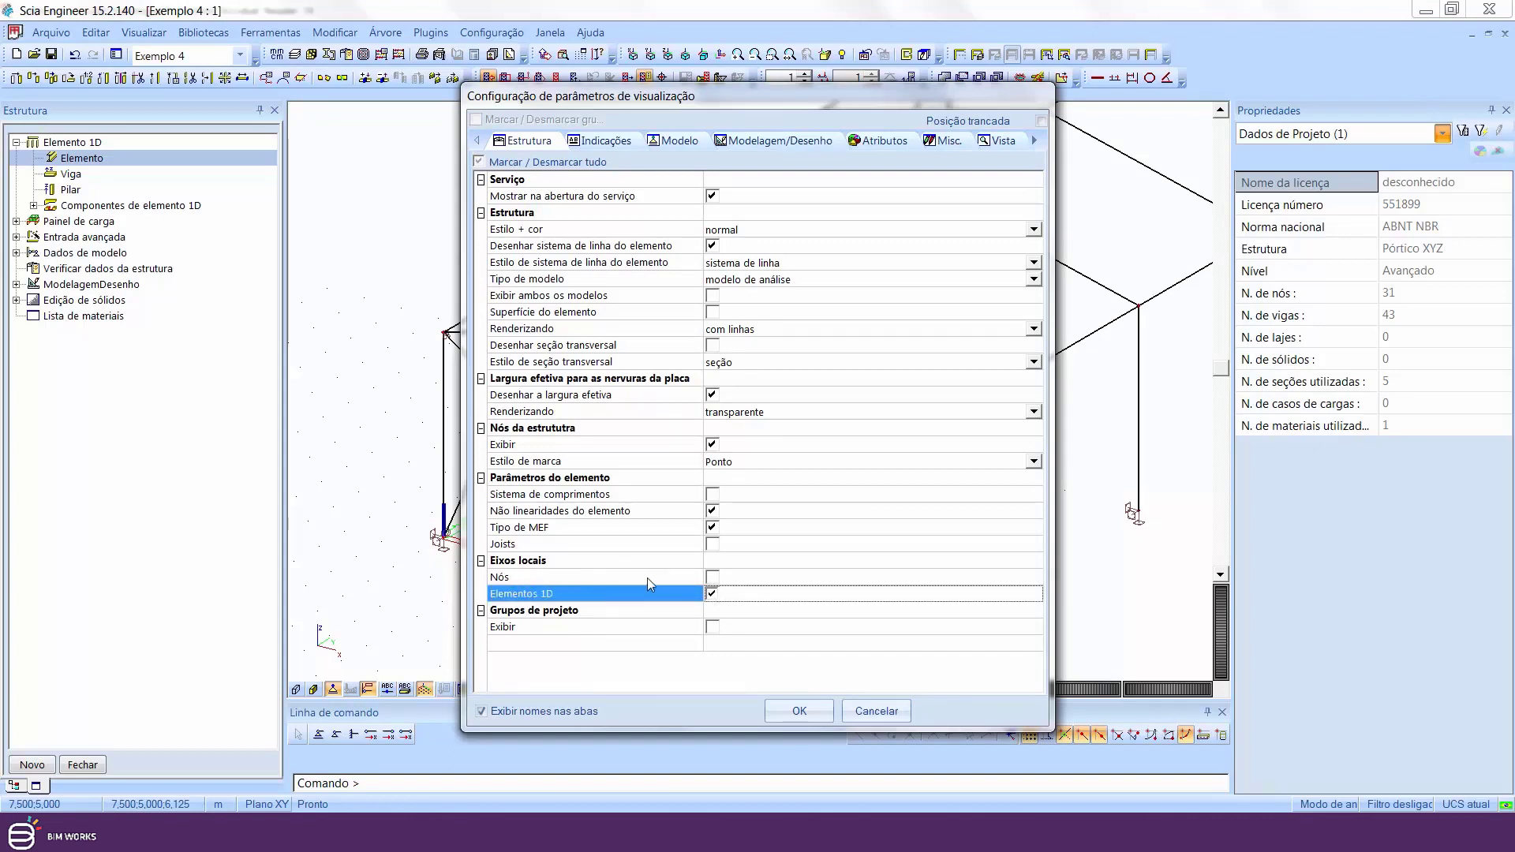
pyautogui.click(799, 711)
pyautogui.scroll(4, 497, 316)
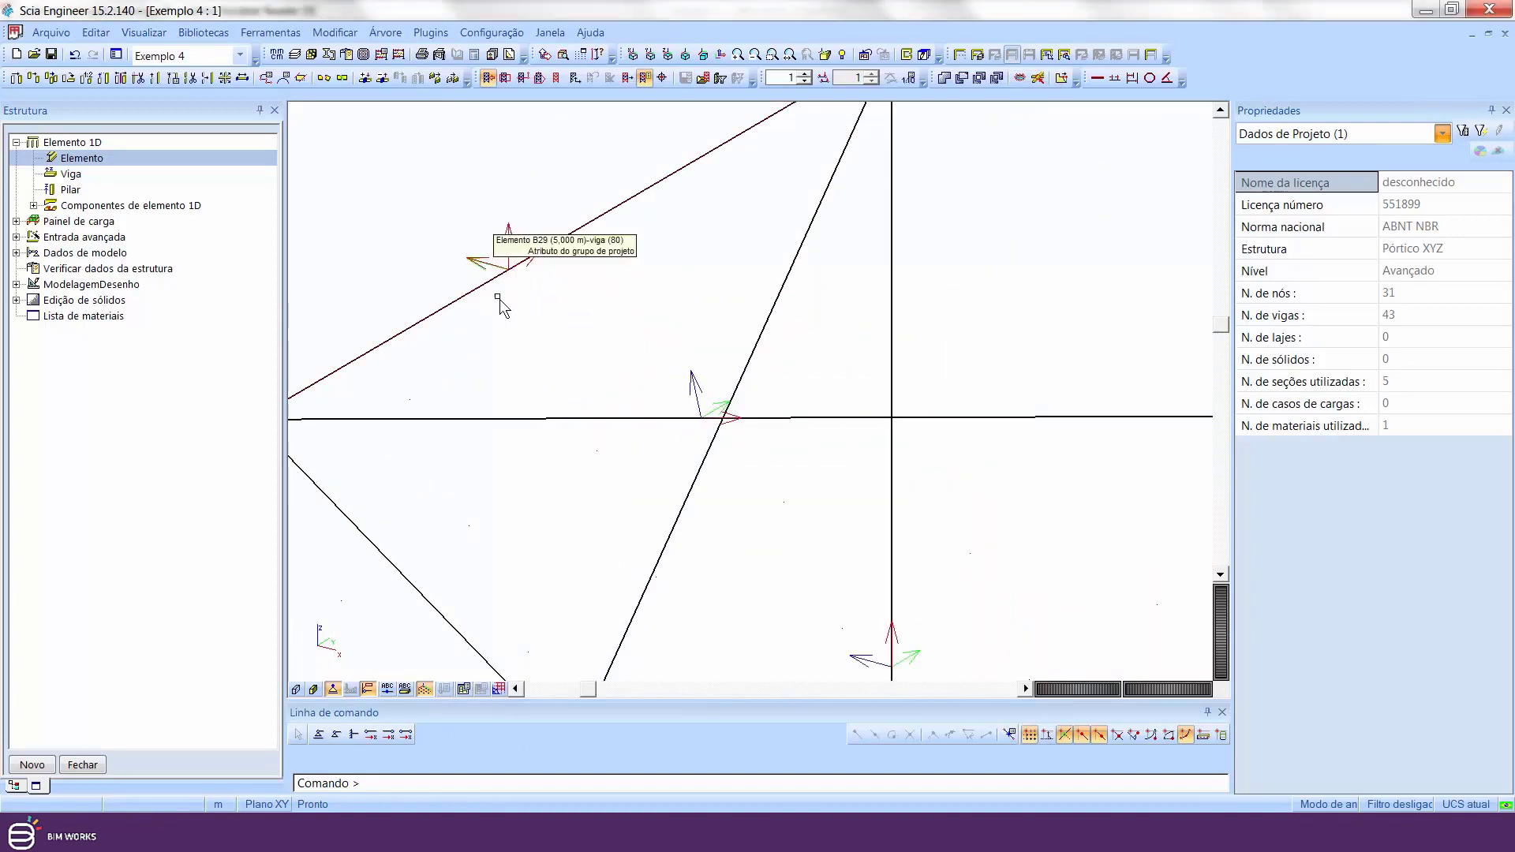
pyautogui.scroll(-3, 575, 230)
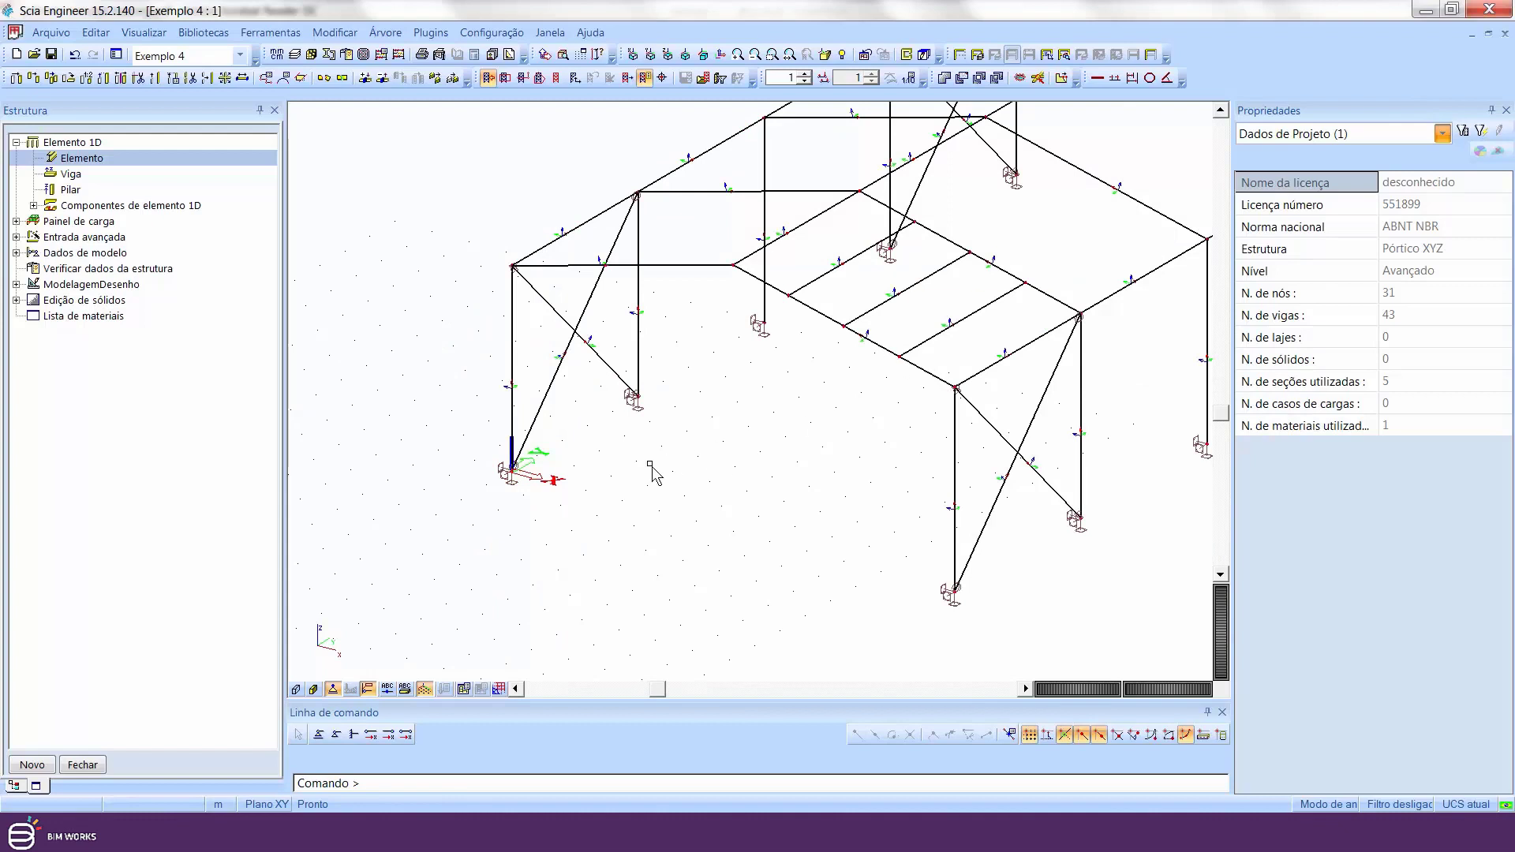
# - Compare the GCS and UCS coordinates of the eave node above the origin with the local axes displayed
pyautogui.moveTo(630, 543); pyautogui.dragTo(632, 575, button='middle')
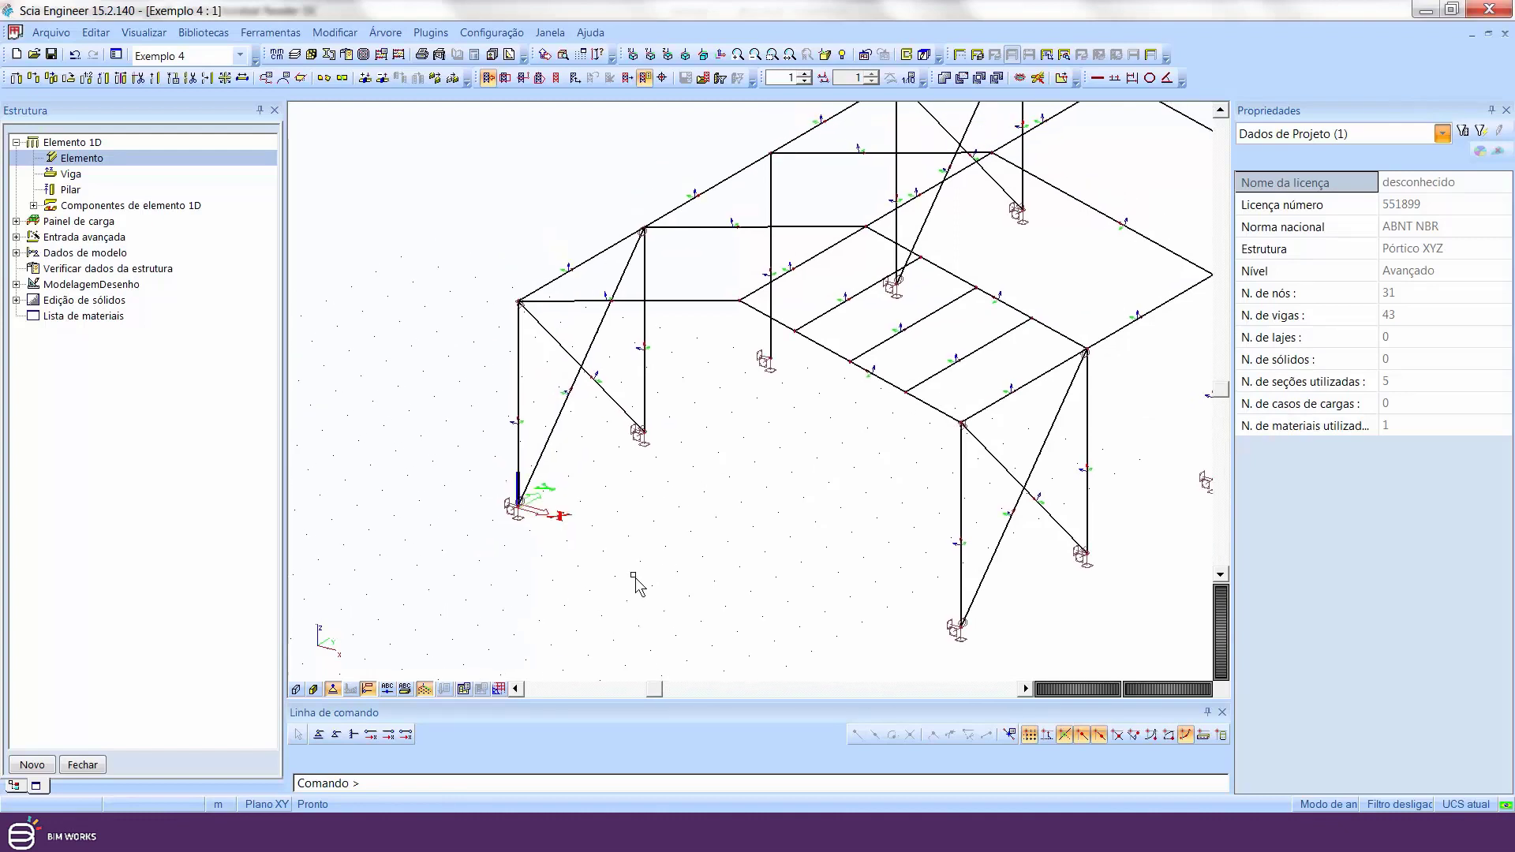
pyautogui.scroll(2, 566, 543)
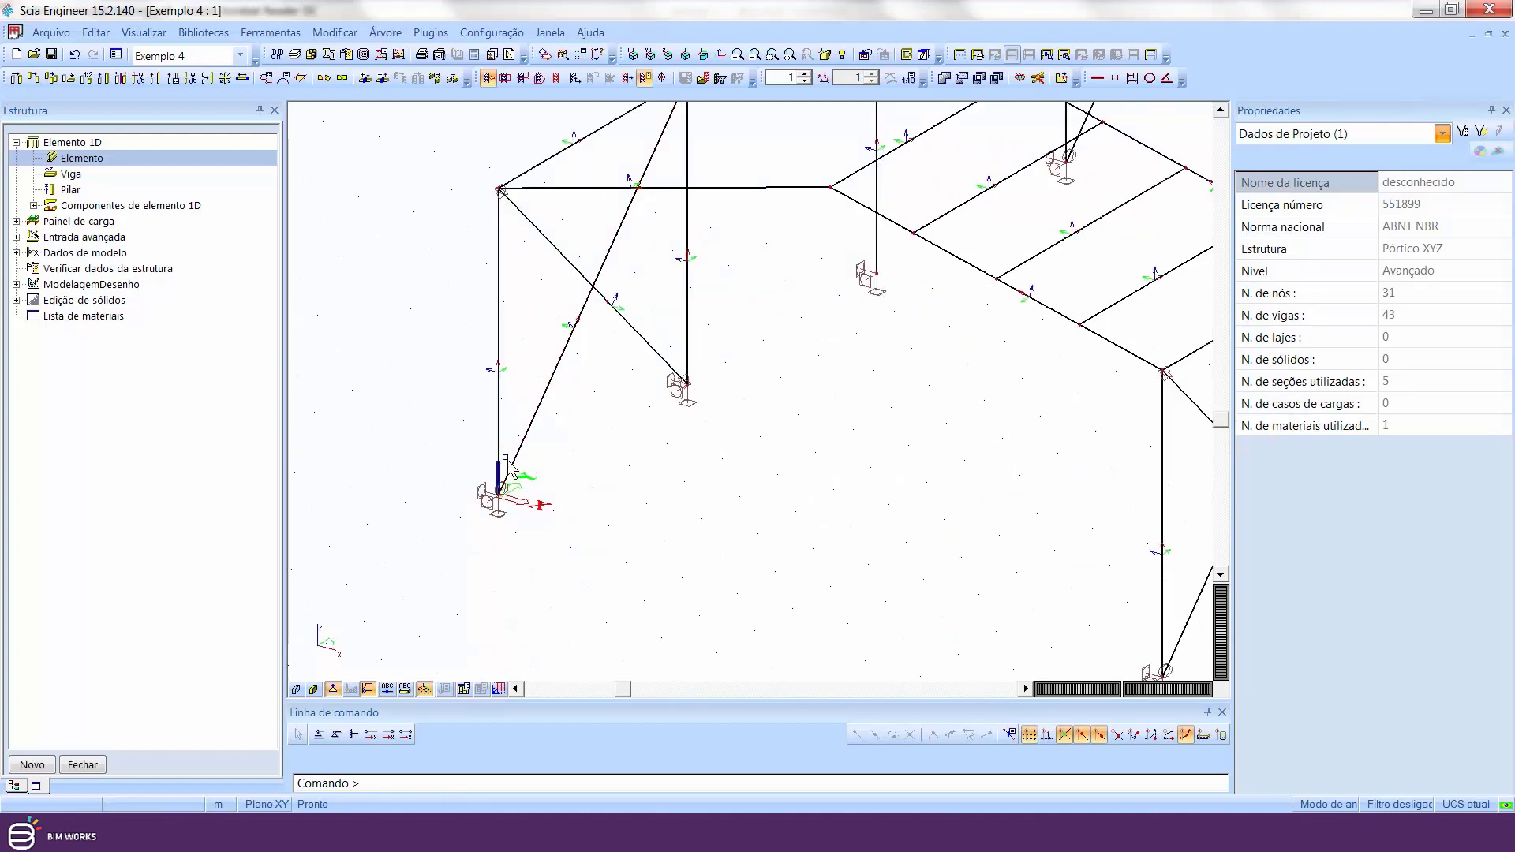
pyautogui.moveTo(446, 130); pyautogui.dragTo(545, 244)
pyautogui.click(1346, 134)
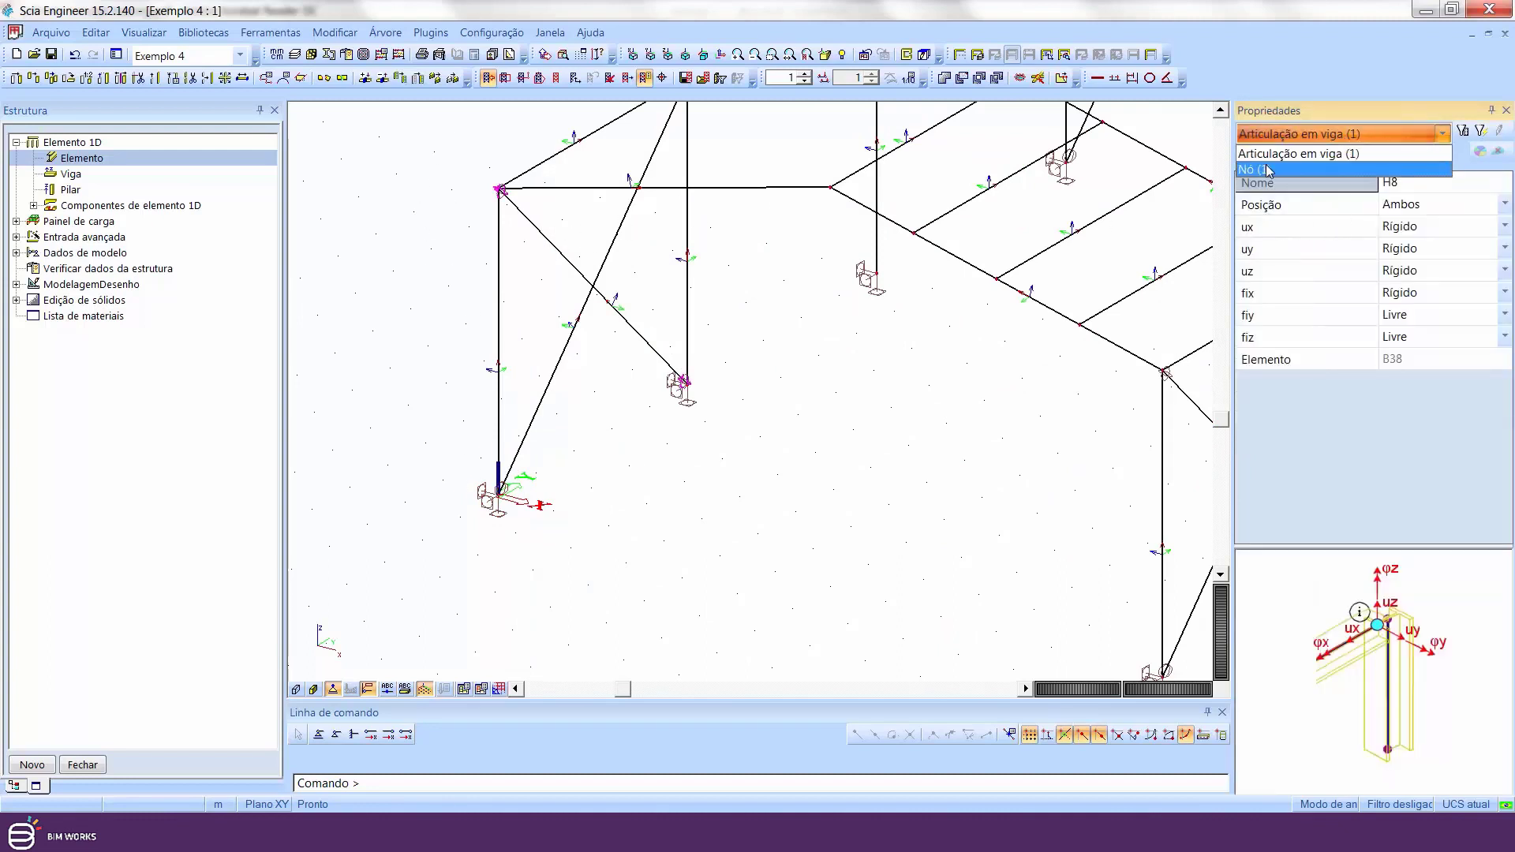
pyautogui.click(1350, 162)
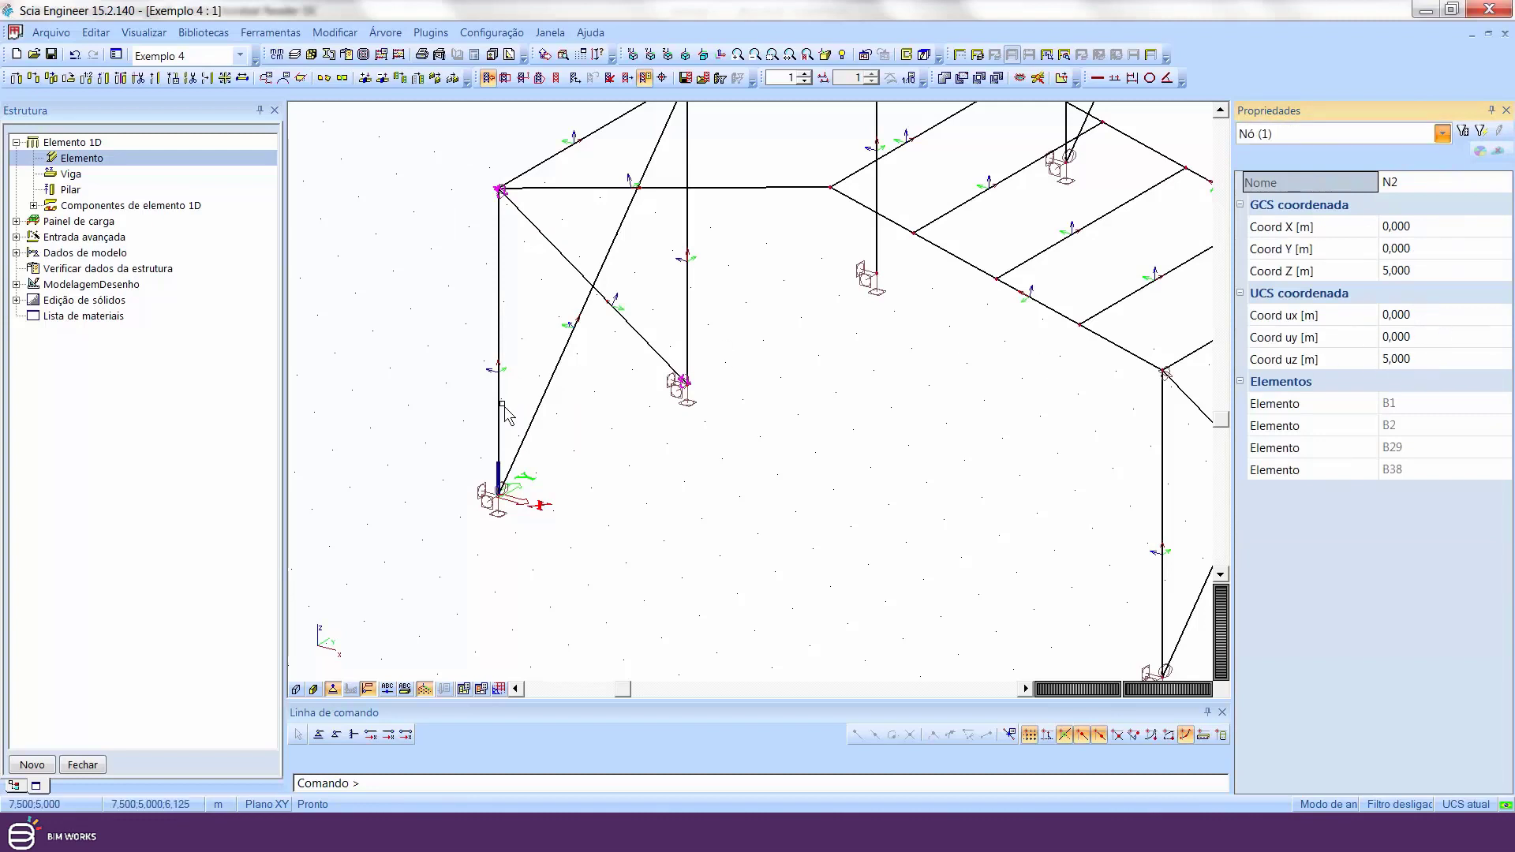
pyautogui.moveTo(504, 401); pyautogui.dragTo(480, 458, button='middle')
pyautogui.press('Escape')
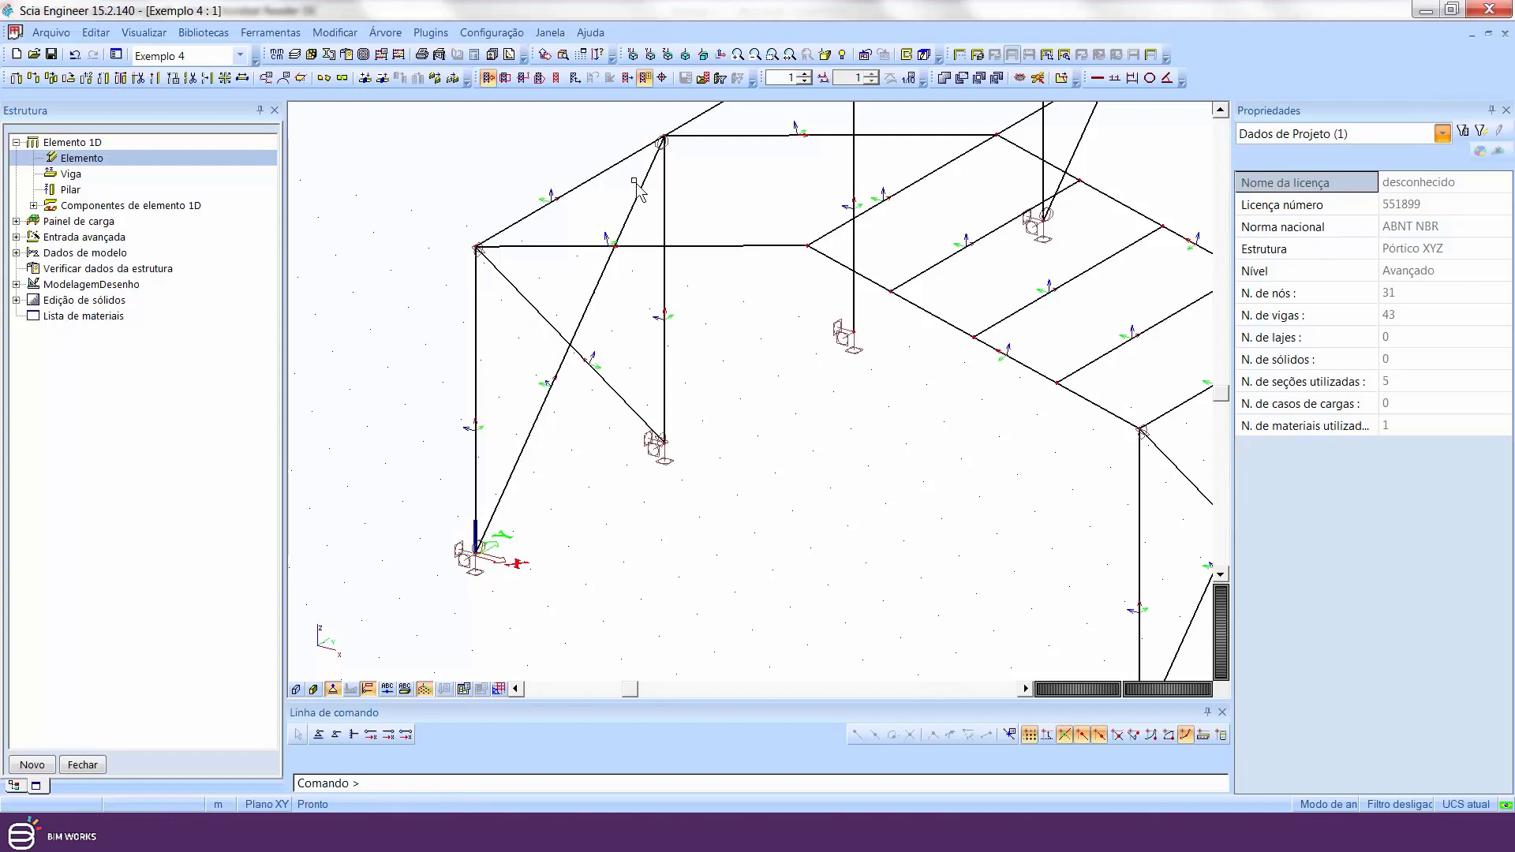
# - Move the UCS origin to the eave node at the head of the column standing on the global origin
pyautogui.click(545, 54)
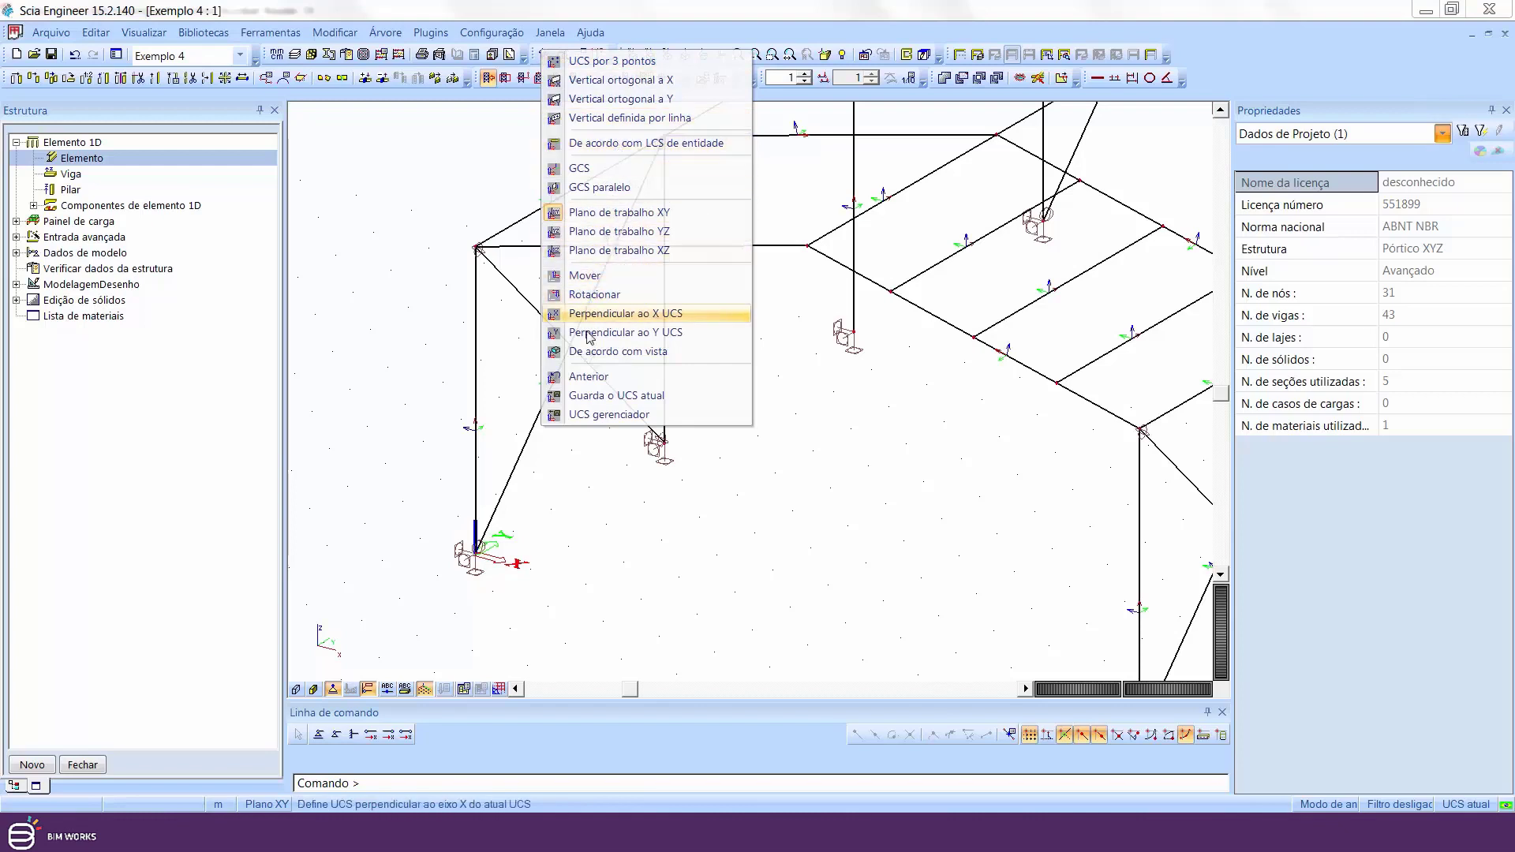
pyautogui.click(586, 276)
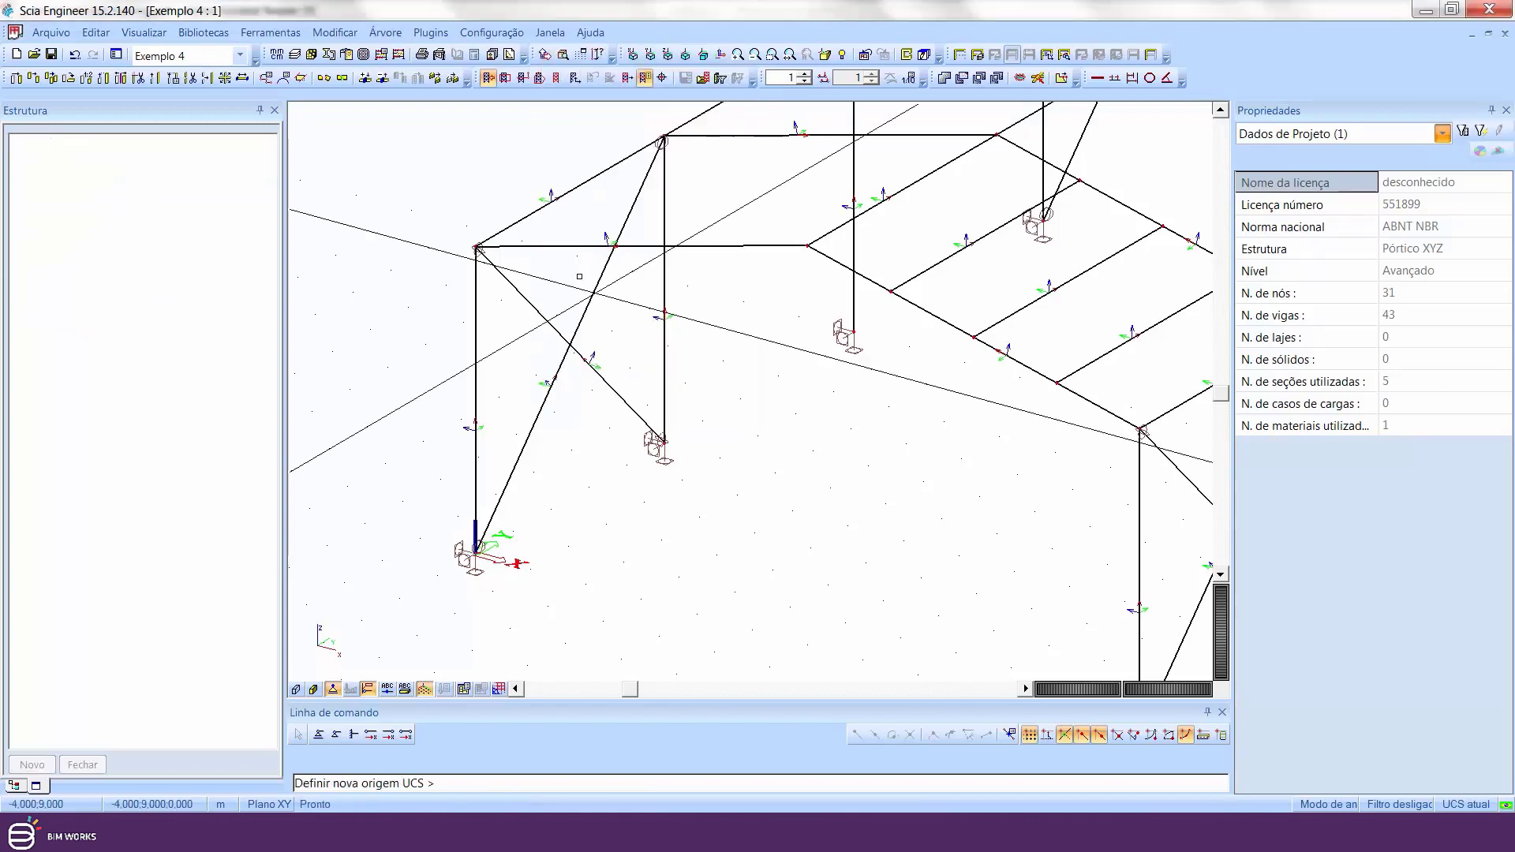
pyautogui.click(476, 248)
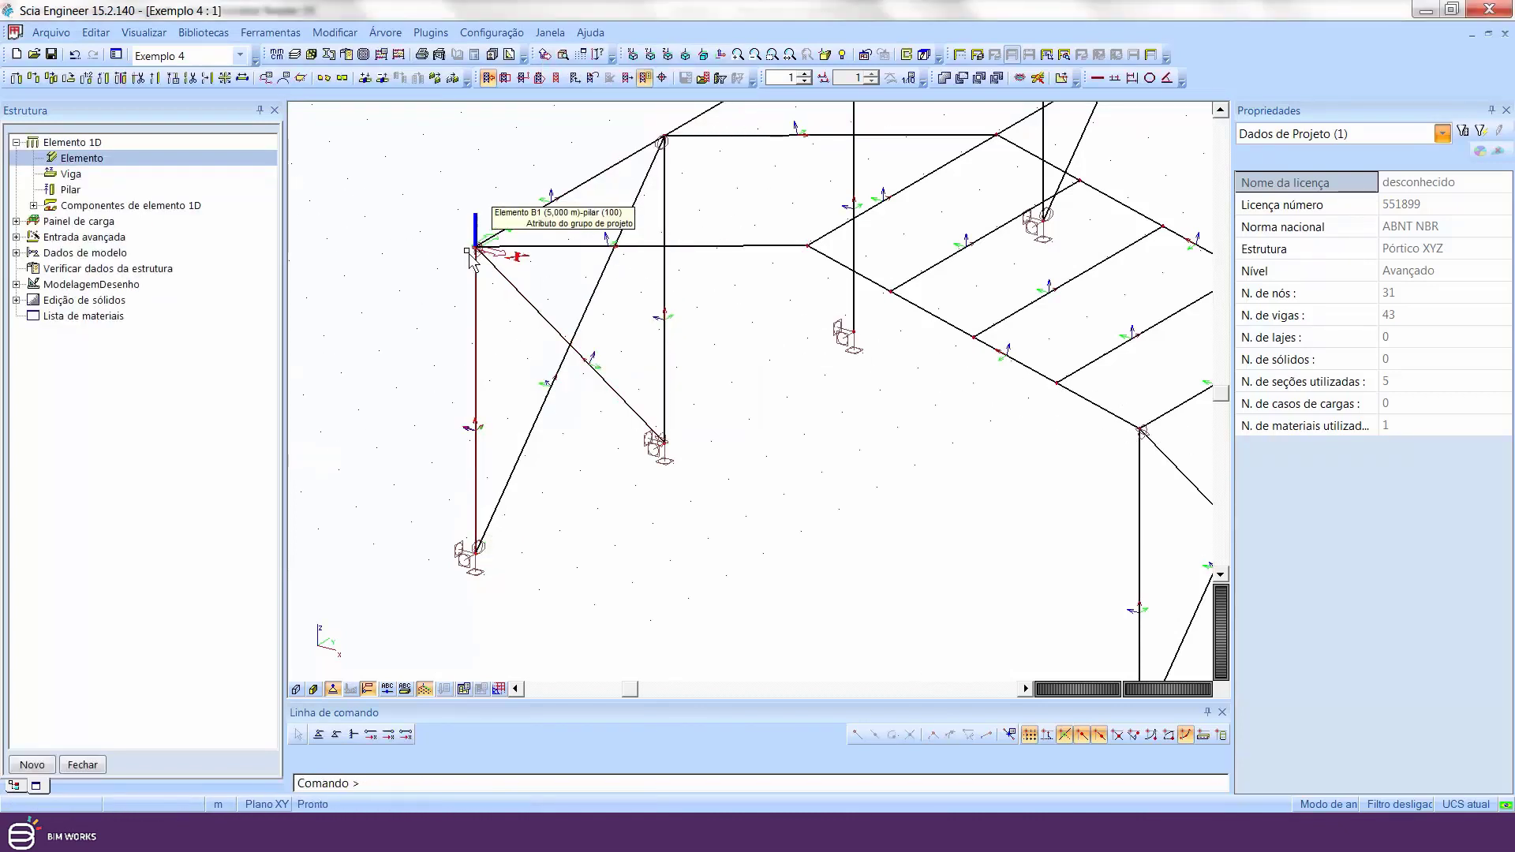
# - Check the eave node's GCS and UCS coordinates with the UCS origin placed on it
pyautogui.moveTo(455, 229); pyautogui.dragTo(506, 288)
pyautogui.click(1370, 136)
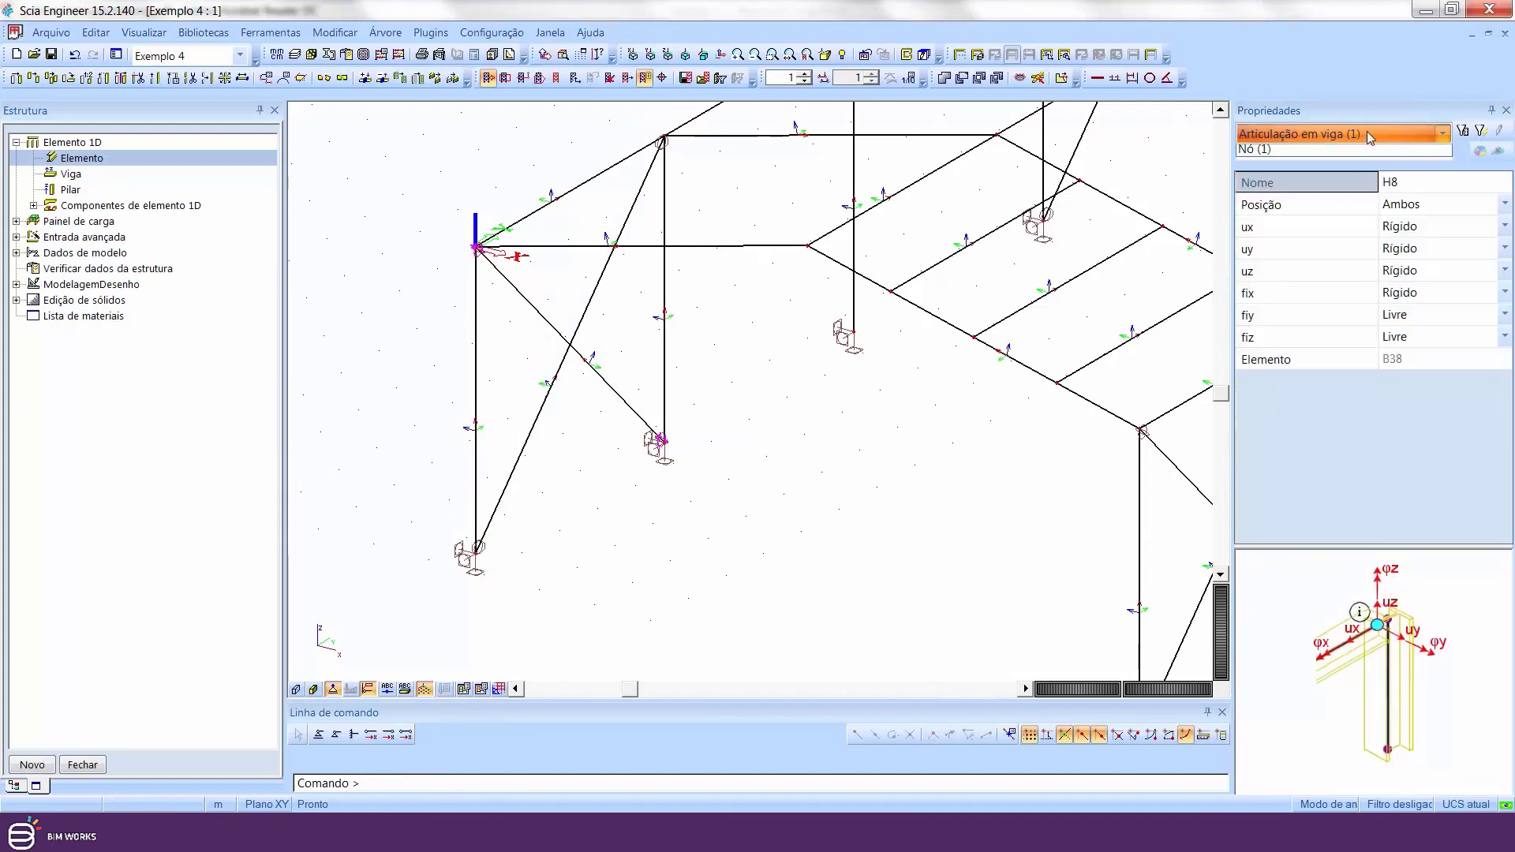
pyautogui.click(1303, 149)
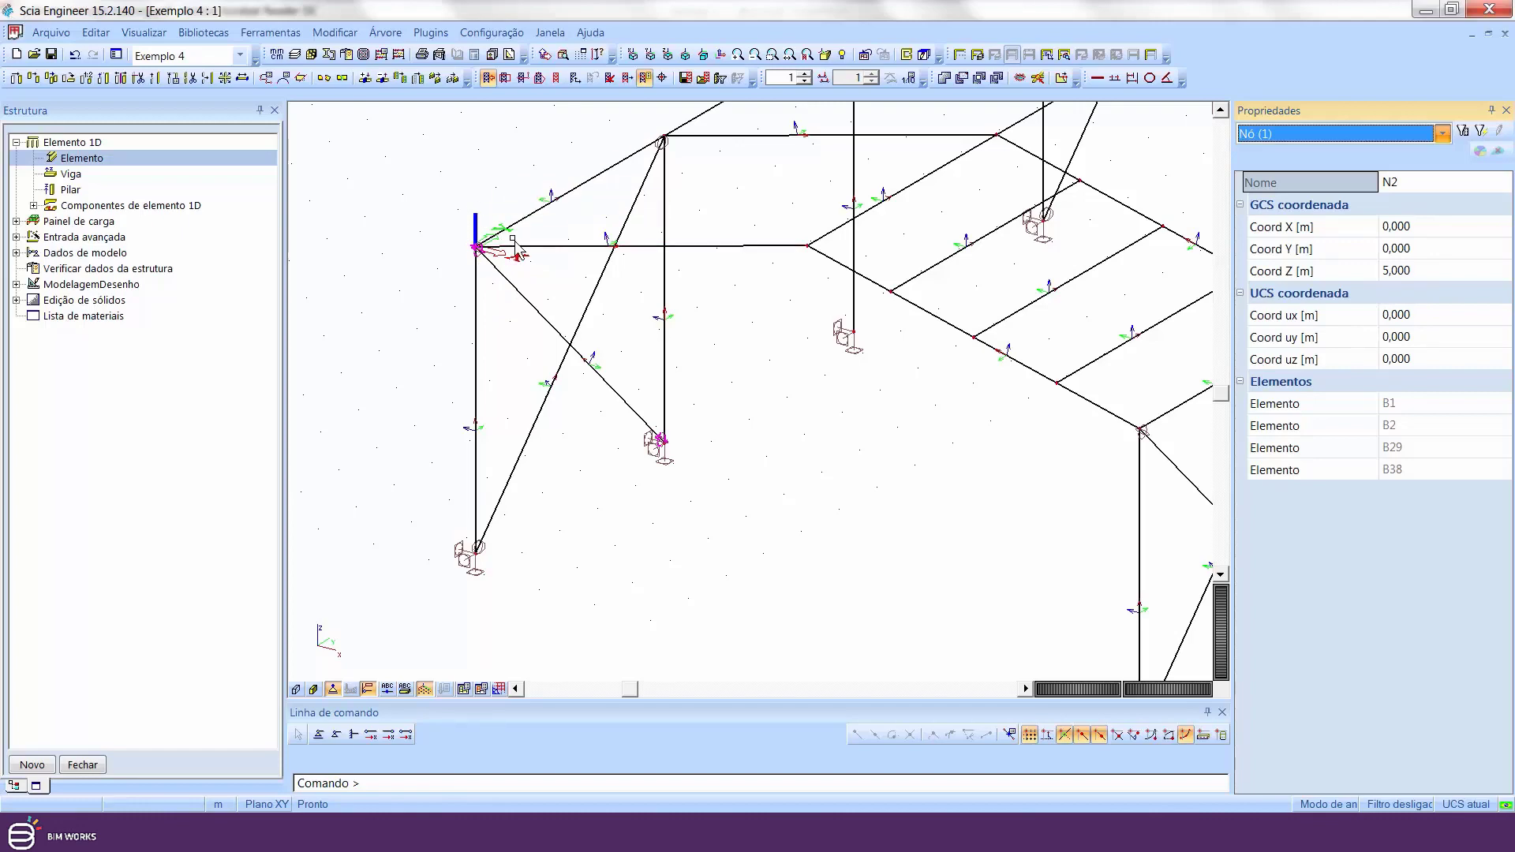
# - Return the UCS to the global coordinate system (GCS)
pyautogui.scroll(-3, 514, 243)
pyautogui.keyDown('ctrl'); pyautogui.moveTo(702, 303); pyautogui.dragTo(693, 333, button='right'); pyautogui.keyUp('ctrl')
pyautogui.press('Escape')
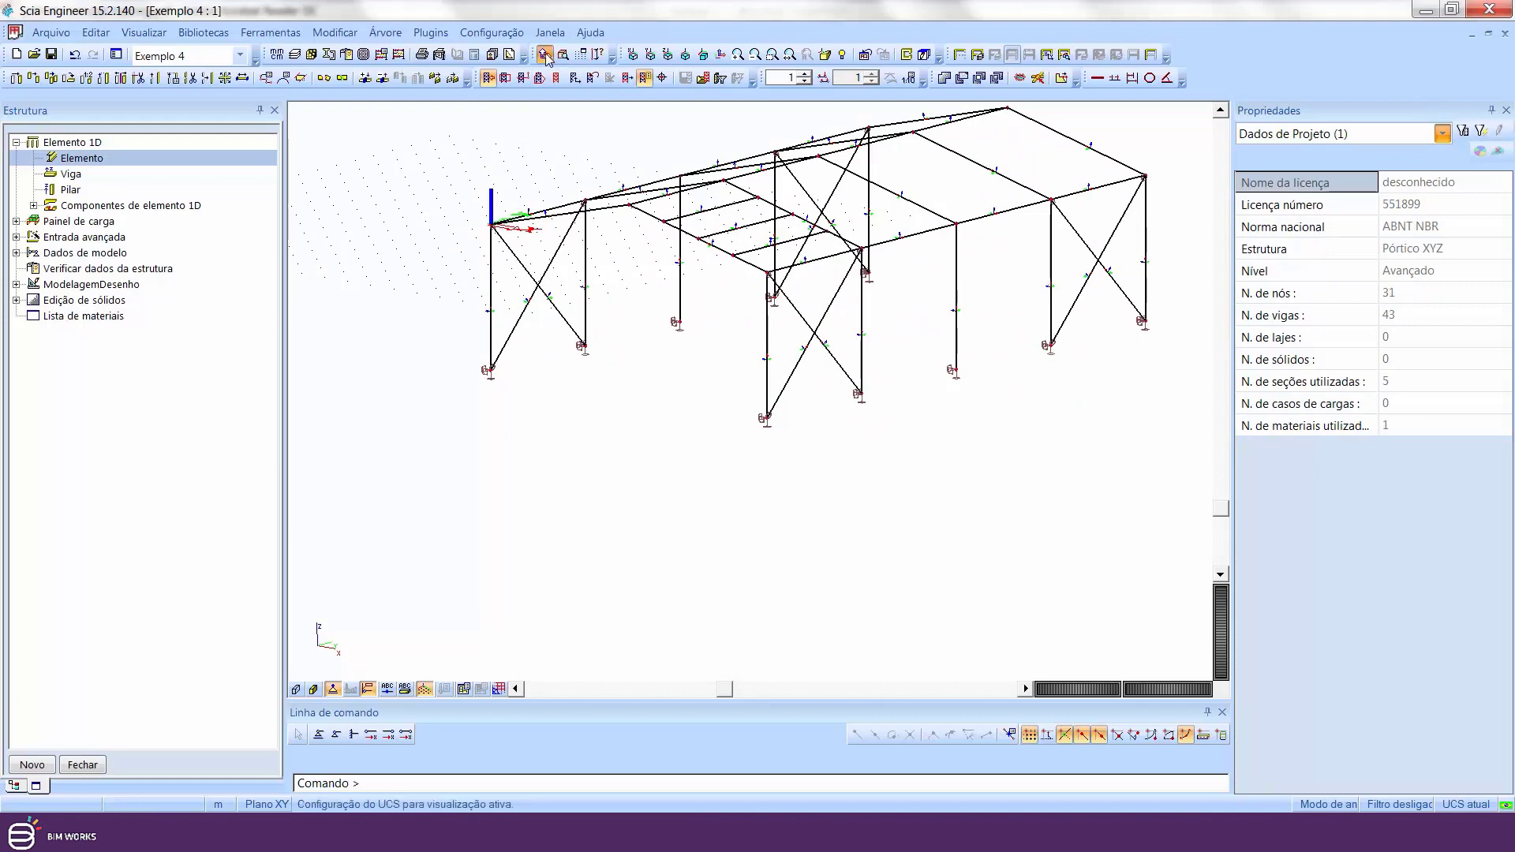
pyautogui.click(545, 57)
pyautogui.click(584, 172)
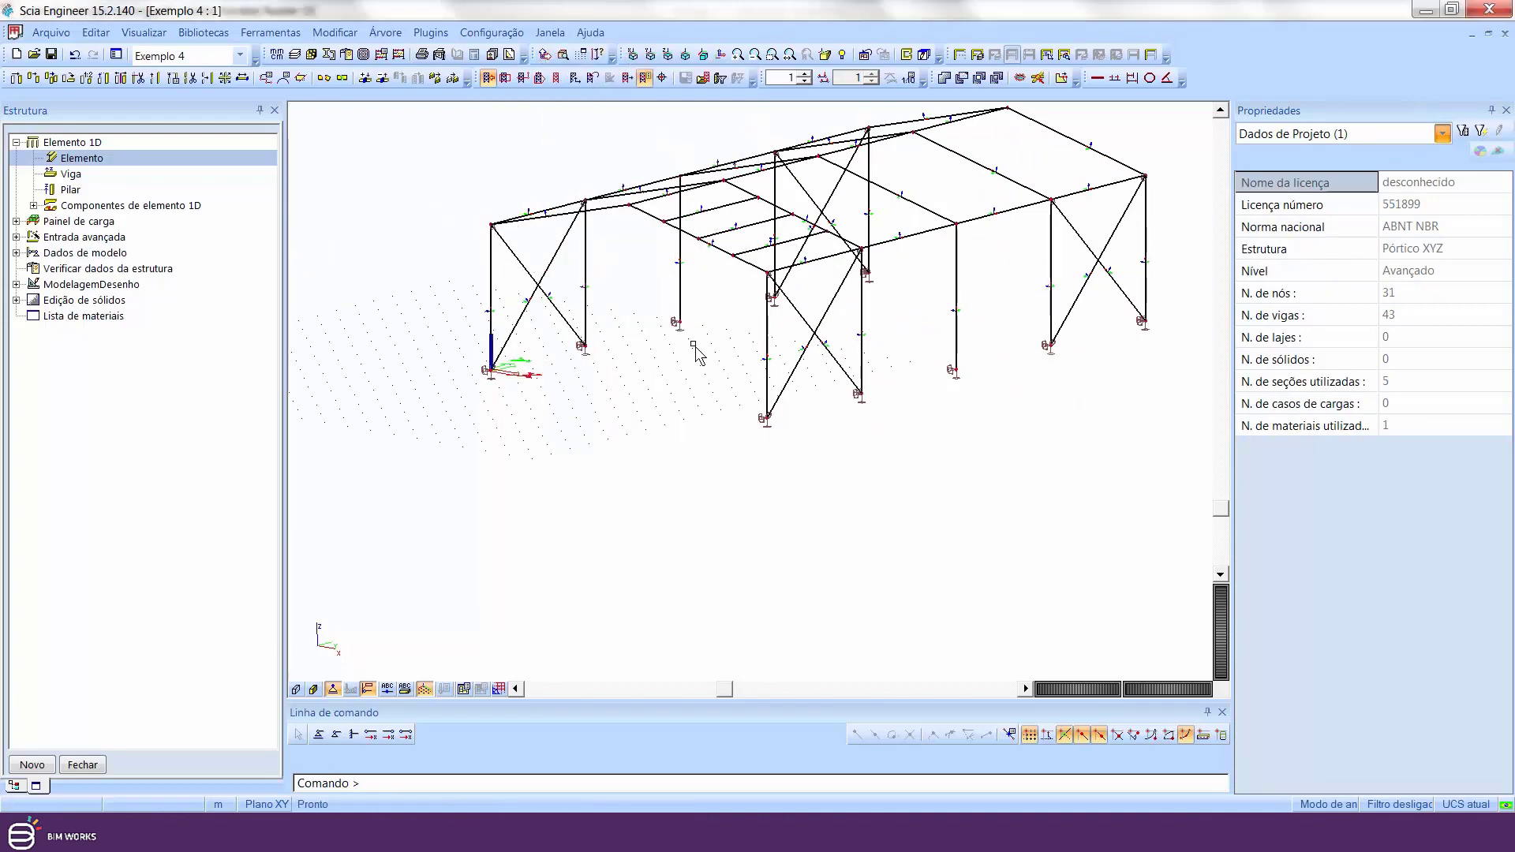
# - Show the member surfaces again together with the local axes on the roof slope carrying the purlins
pyautogui.keyDown('ctrl'); pyautogui.moveTo(693, 344); pyautogui.dragTo(774, 352, button='right'); pyautogui.keyUp('ctrl')
pyautogui.keyDown('shift'); pyautogui.moveTo(1020, 317); pyautogui.dragTo(624, 446, button='right'); pyautogui.keyUp('shift')
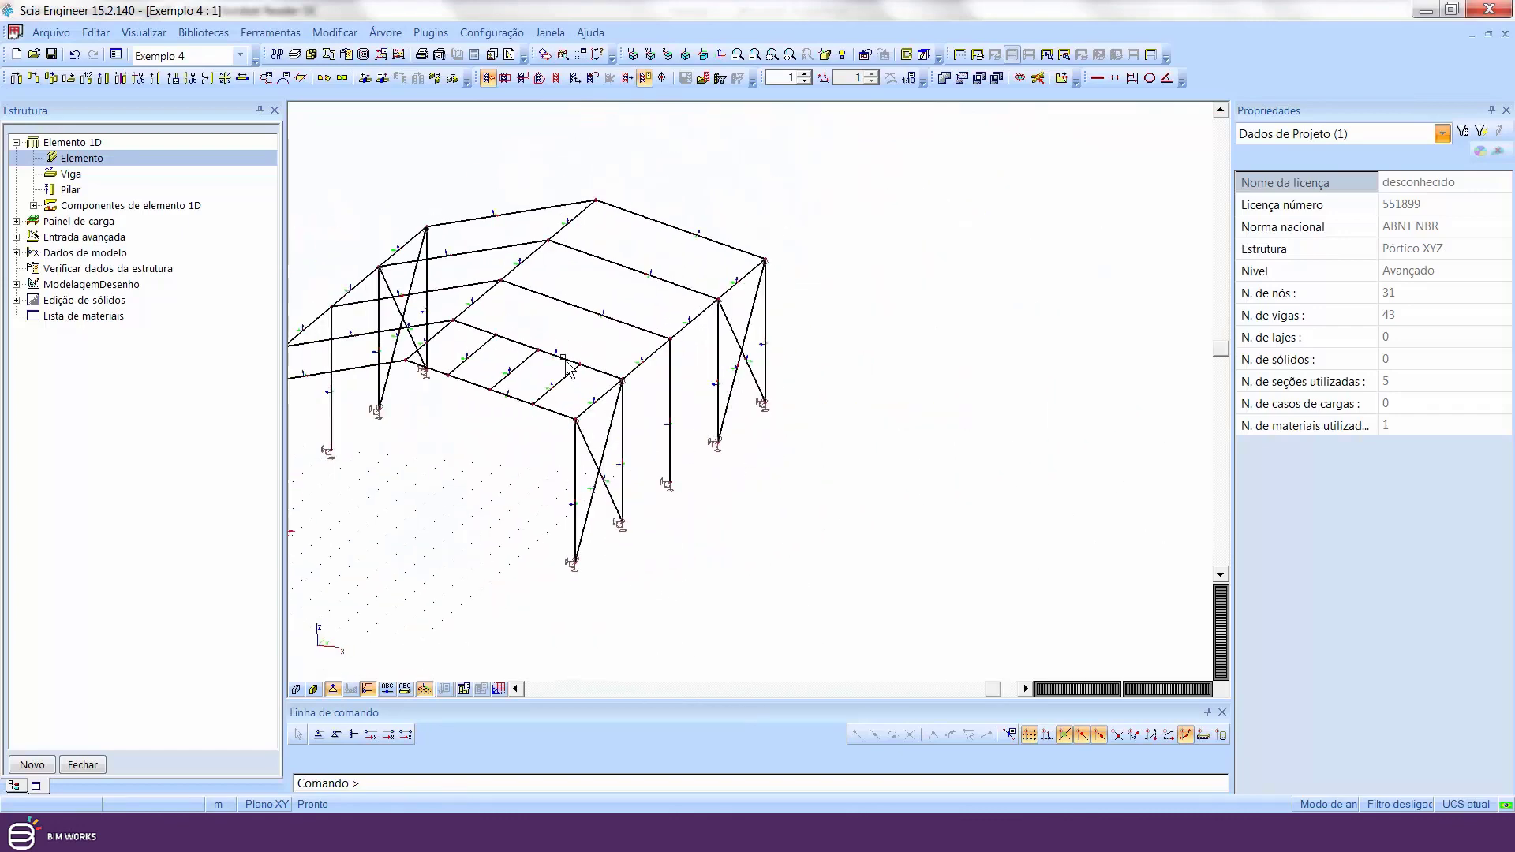
pyautogui.scroll(3, 521, 427)
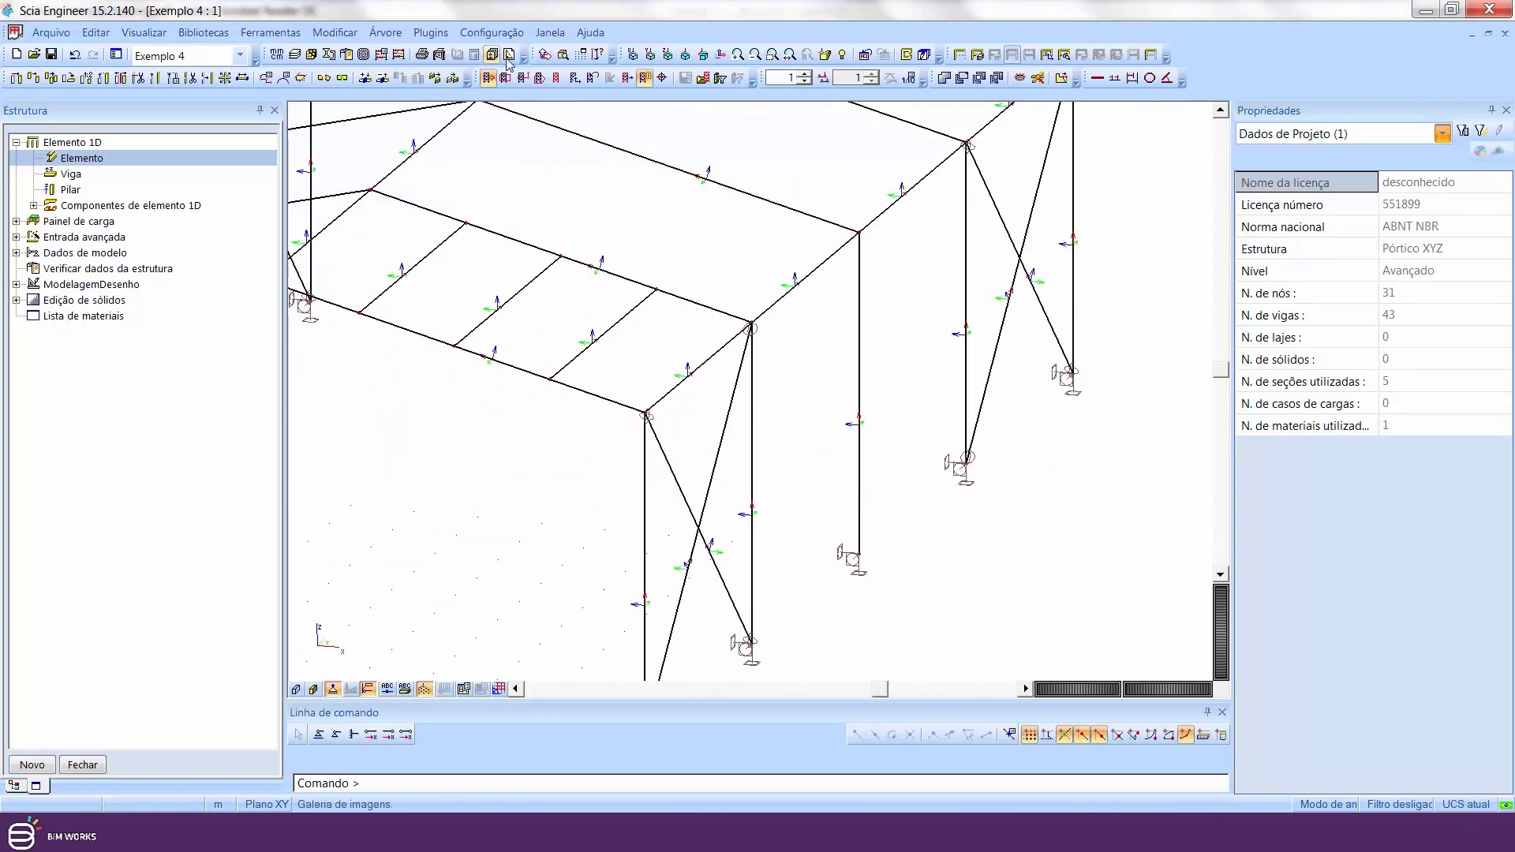
pyautogui.click(297, 689)
# - Examine the local axes of the three purlins along the roof slope from near the frame's front
pyautogui.moveTo(565, 433)
pyautogui.keyDown('ctrl'); pyautogui.mouseDown(button='right')
pyautogui.moveTo(582, 419)
pyautogui.moveTo(562, 257)
pyautogui.moveTo(575, 162)
pyautogui.mouseUp(button='right'); pyautogui.keyUp('ctrl')
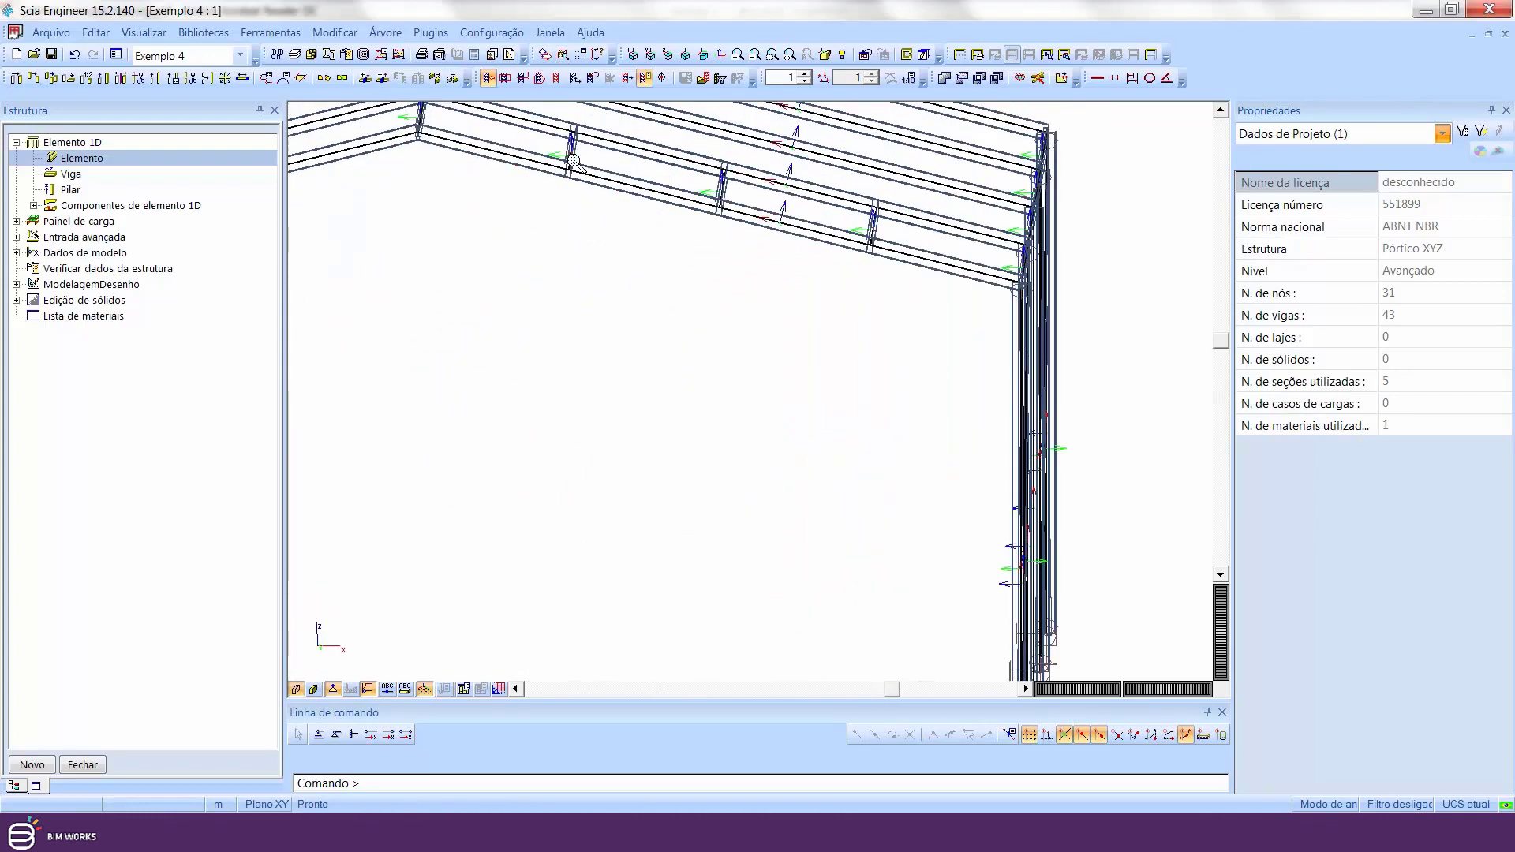
pyautogui.scroll(2, 575, 162)
pyautogui.scroll(-8, 576, 186)
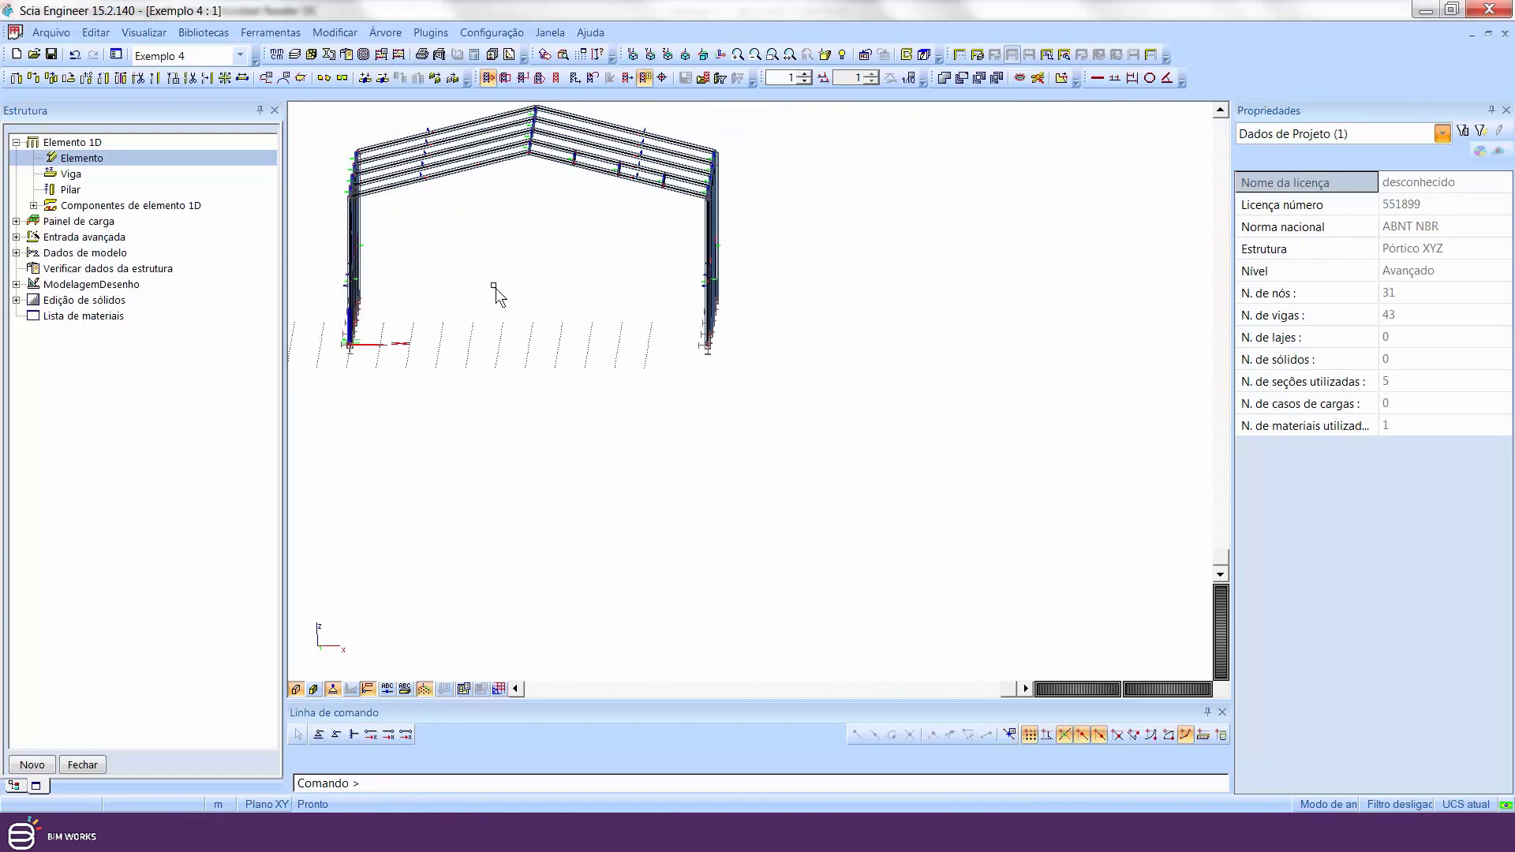
pyautogui.moveTo(722, 216); pyautogui.dragTo(669, 288, button='middle')
pyautogui.scroll(8, 507, 224)
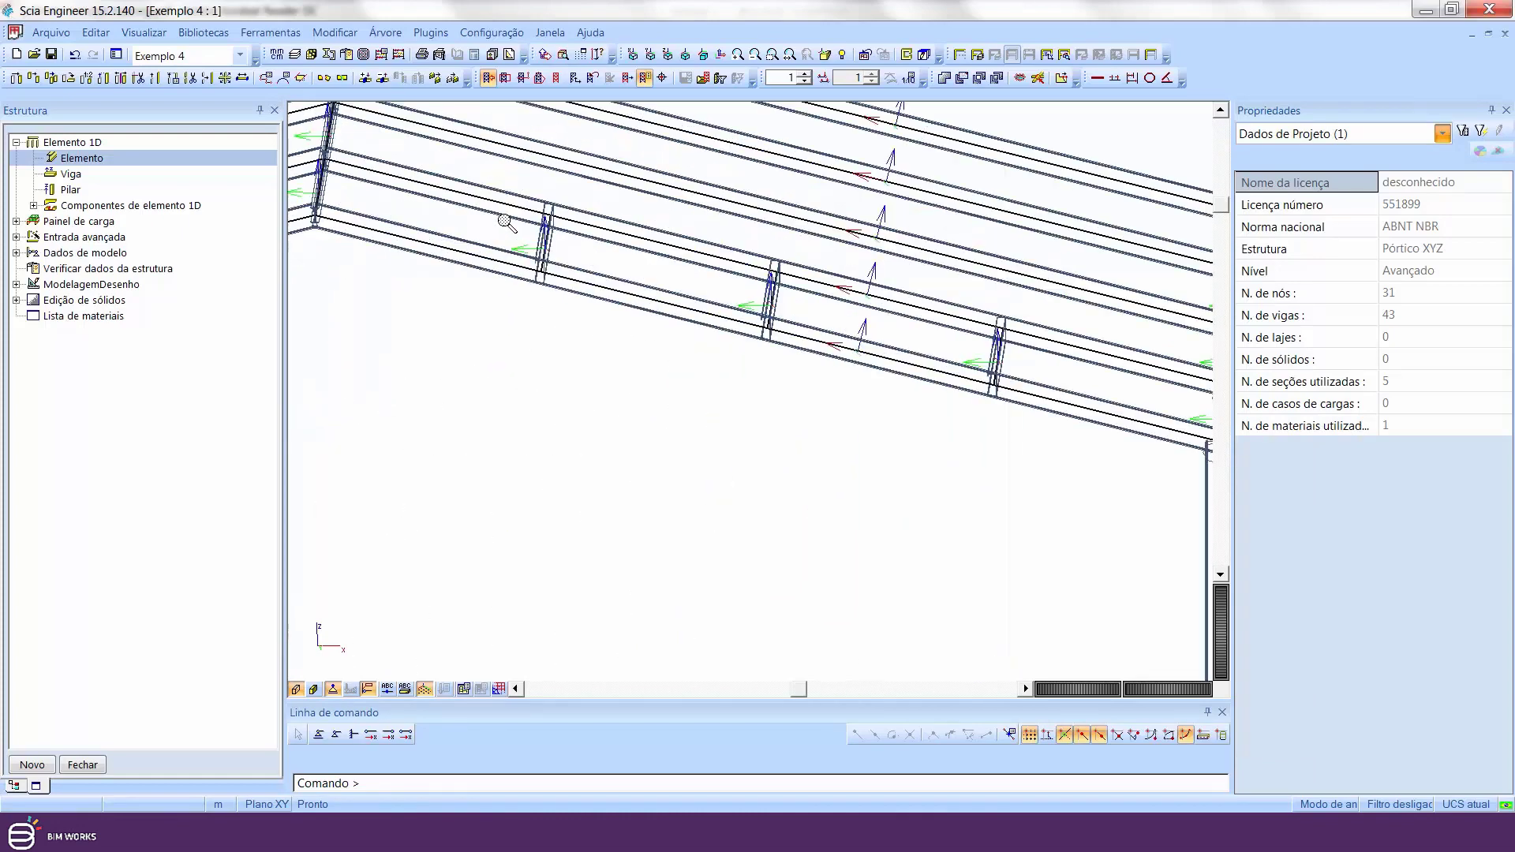
pyautogui.scroll(-1, 600, 189)
pyautogui.scroll(-3, 860, 375)
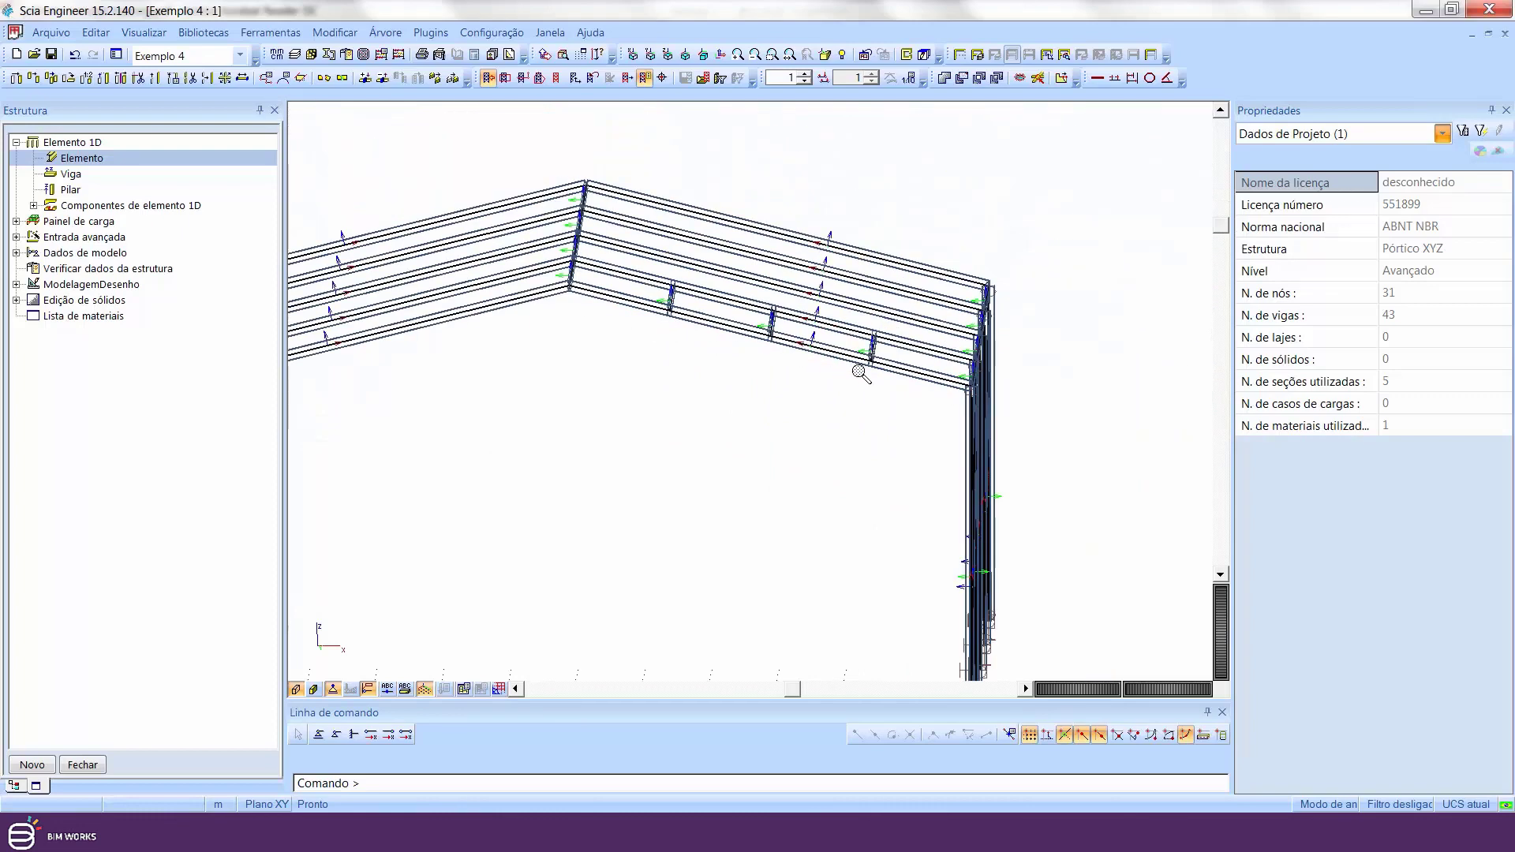
# - View the frame along the Y axis and compare a purlin's local axes with the sloped rafter's up close
pyautogui.keyDown('ctrl'); pyautogui.moveTo(859, 371); pyautogui.dragTo(868, 372, button='right'); pyautogui.keyUp('ctrl')
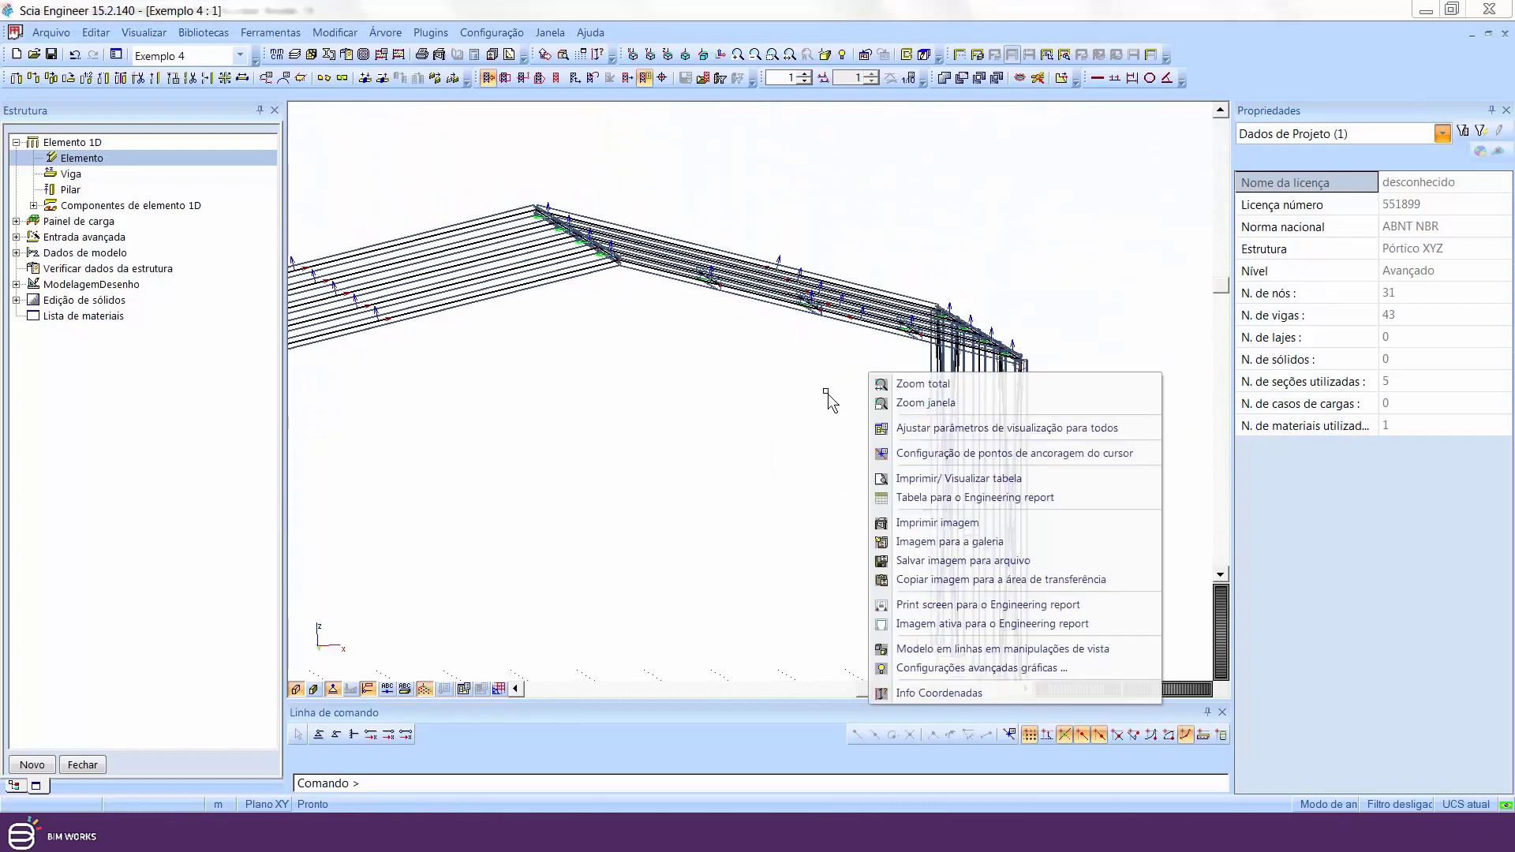
pyautogui.click(826, 397)
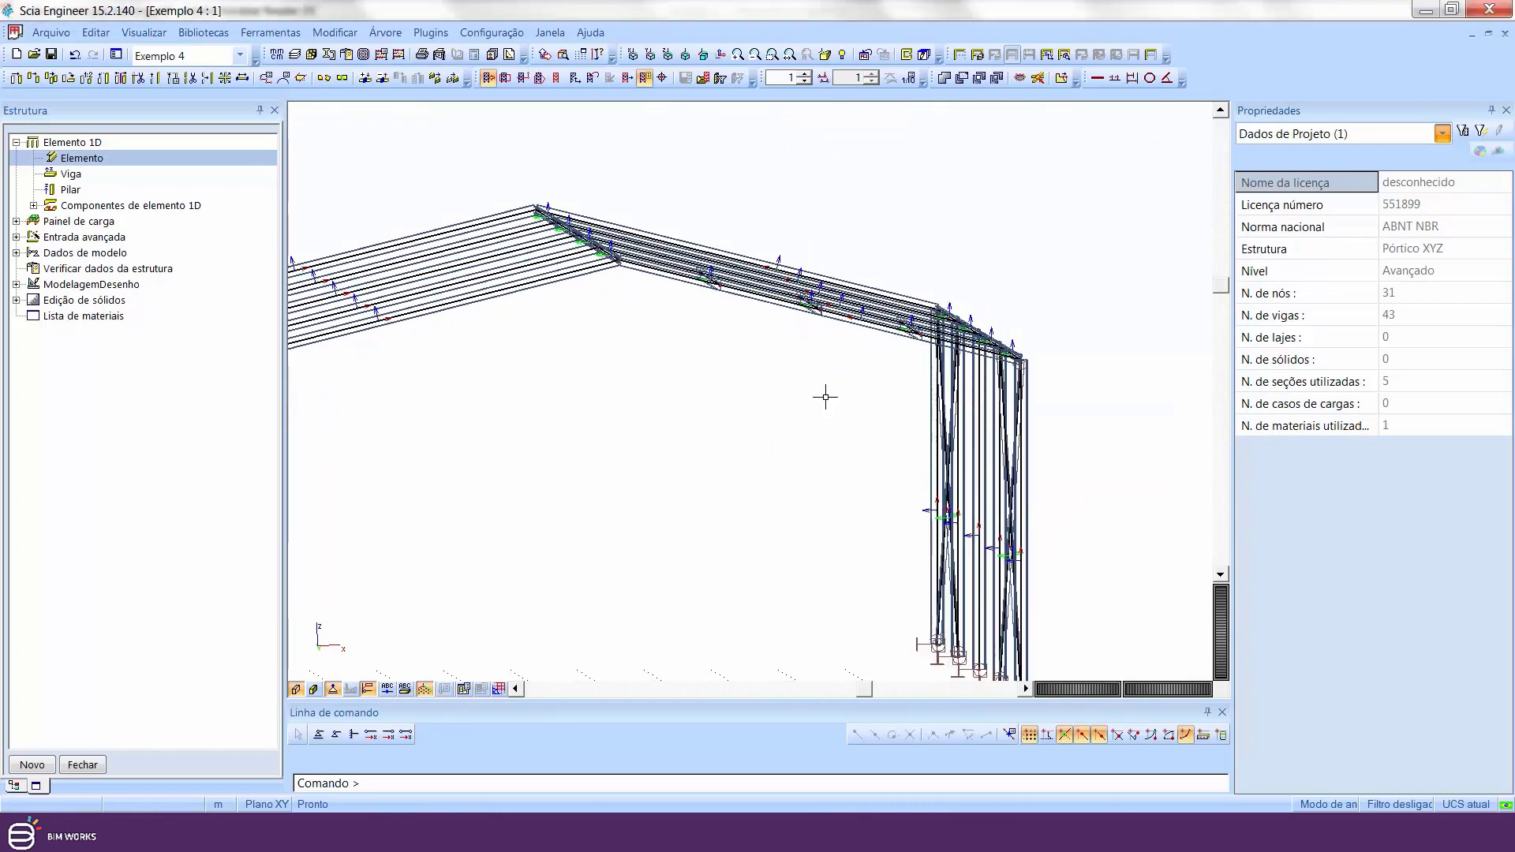
pyautogui.write('y')
pyautogui.press('Return')
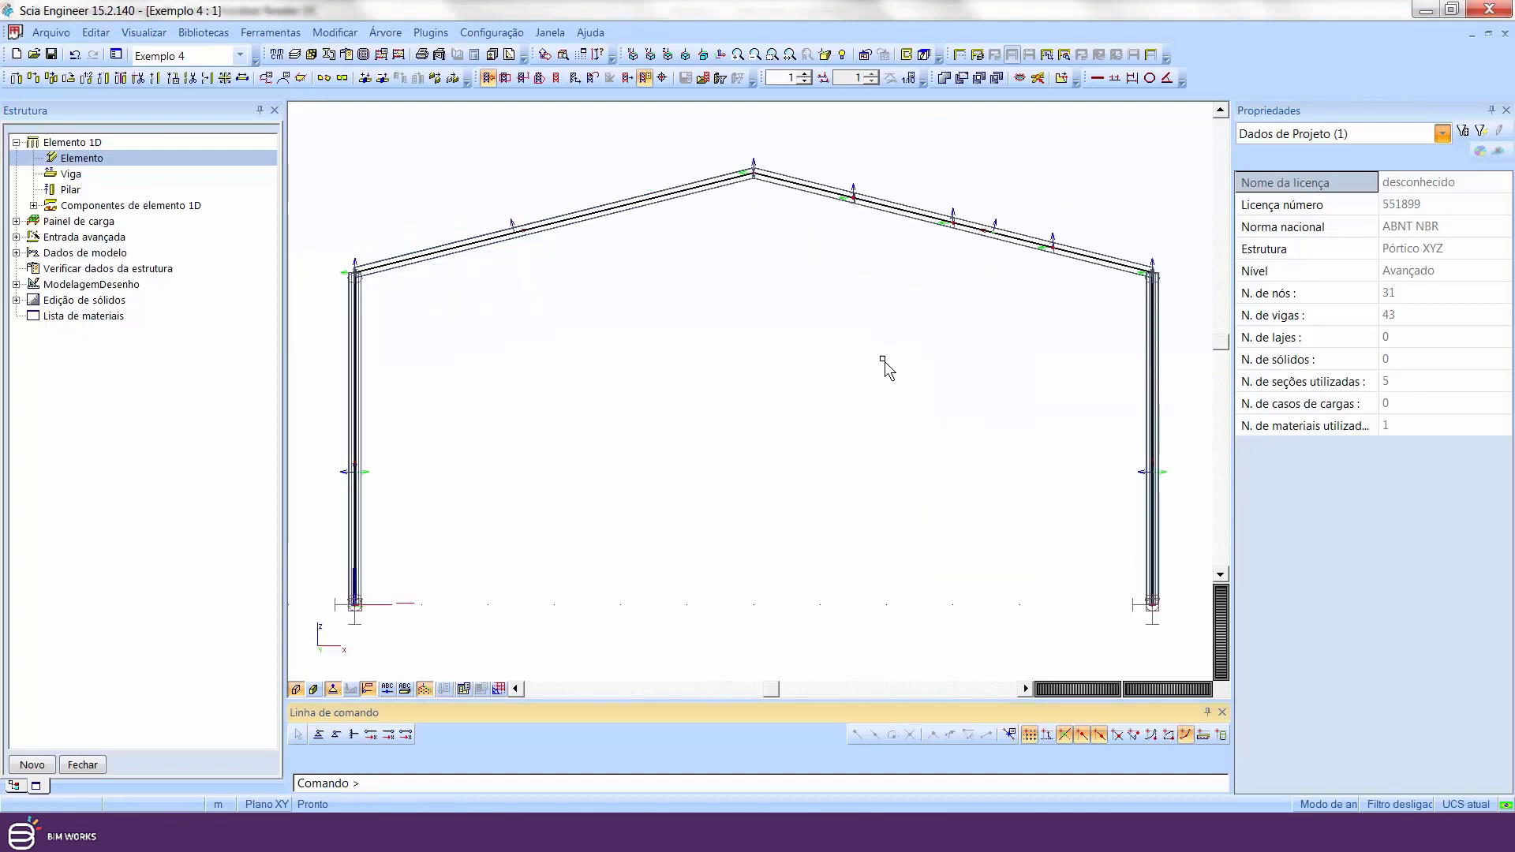
pyautogui.moveTo(883, 360); pyautogui.dragTo(731, 466, button='middle')
pyautogui.scroll(4, 805, 352)
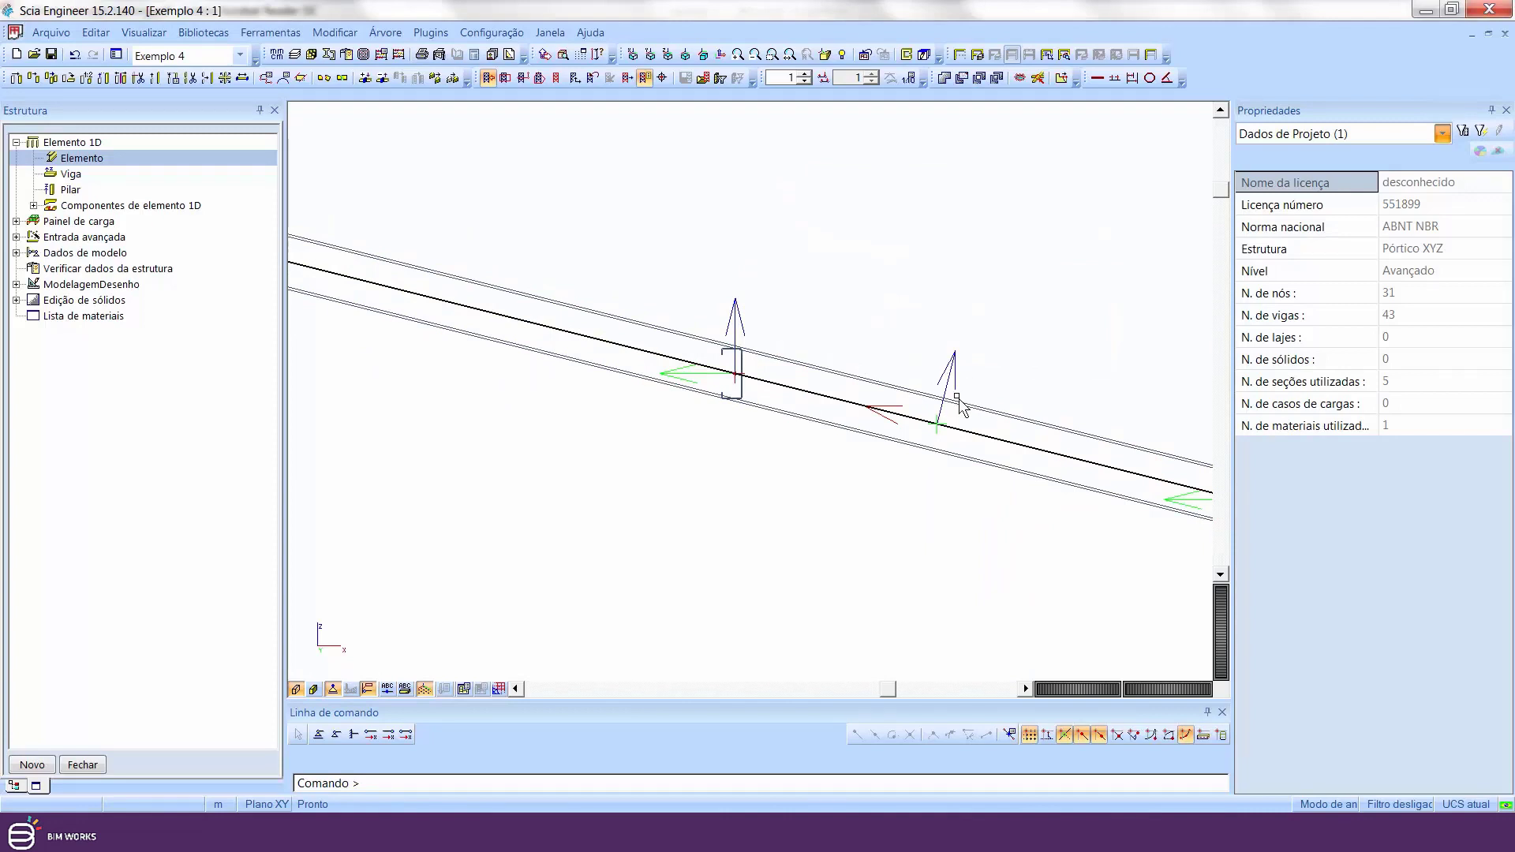
# - Compare the local axes of the purlins and the sloped rafter at several points along the roof slope in the Y-direction view
pyautogui.moveTo(955, 407); pyautogui.dragTo(855, 430, button='middle')
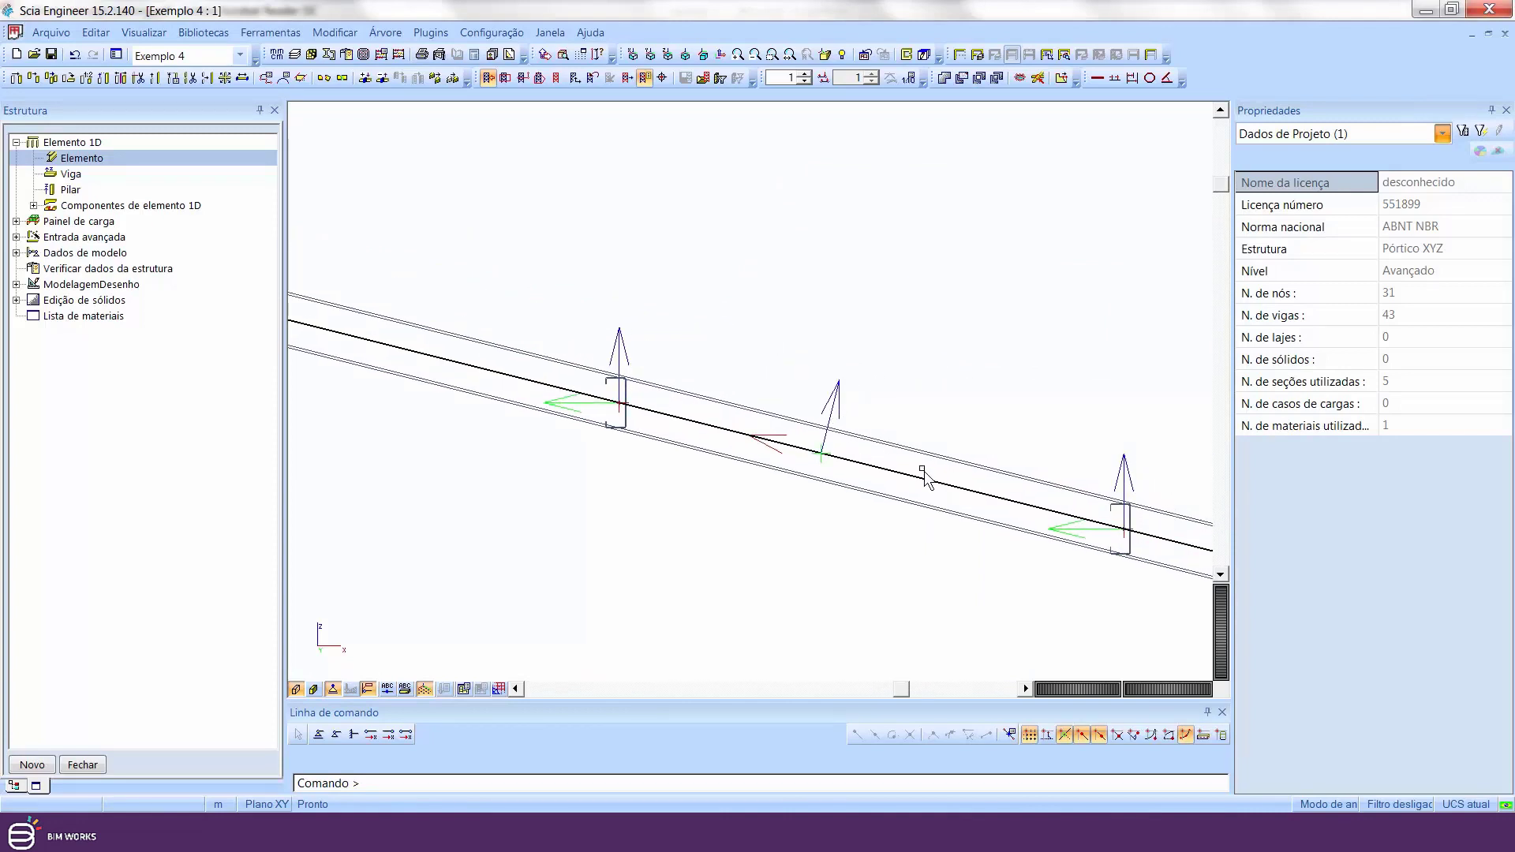
pyautogui.scroll(-2, 900, 514)
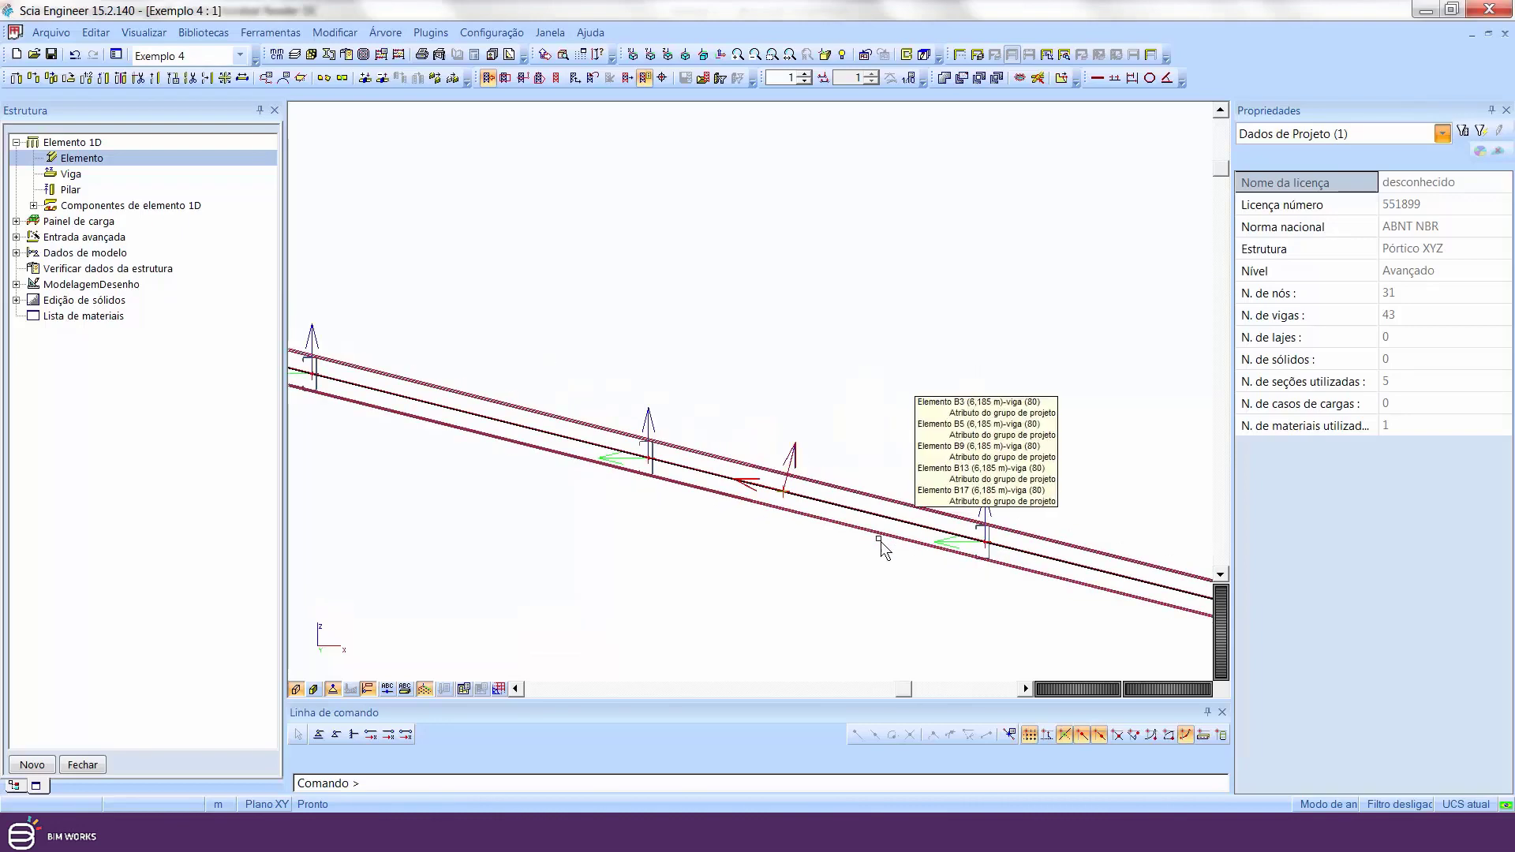
pyautogui.moveTo(882, 545); pyautogui.dragTo(771, 502, button='middle')
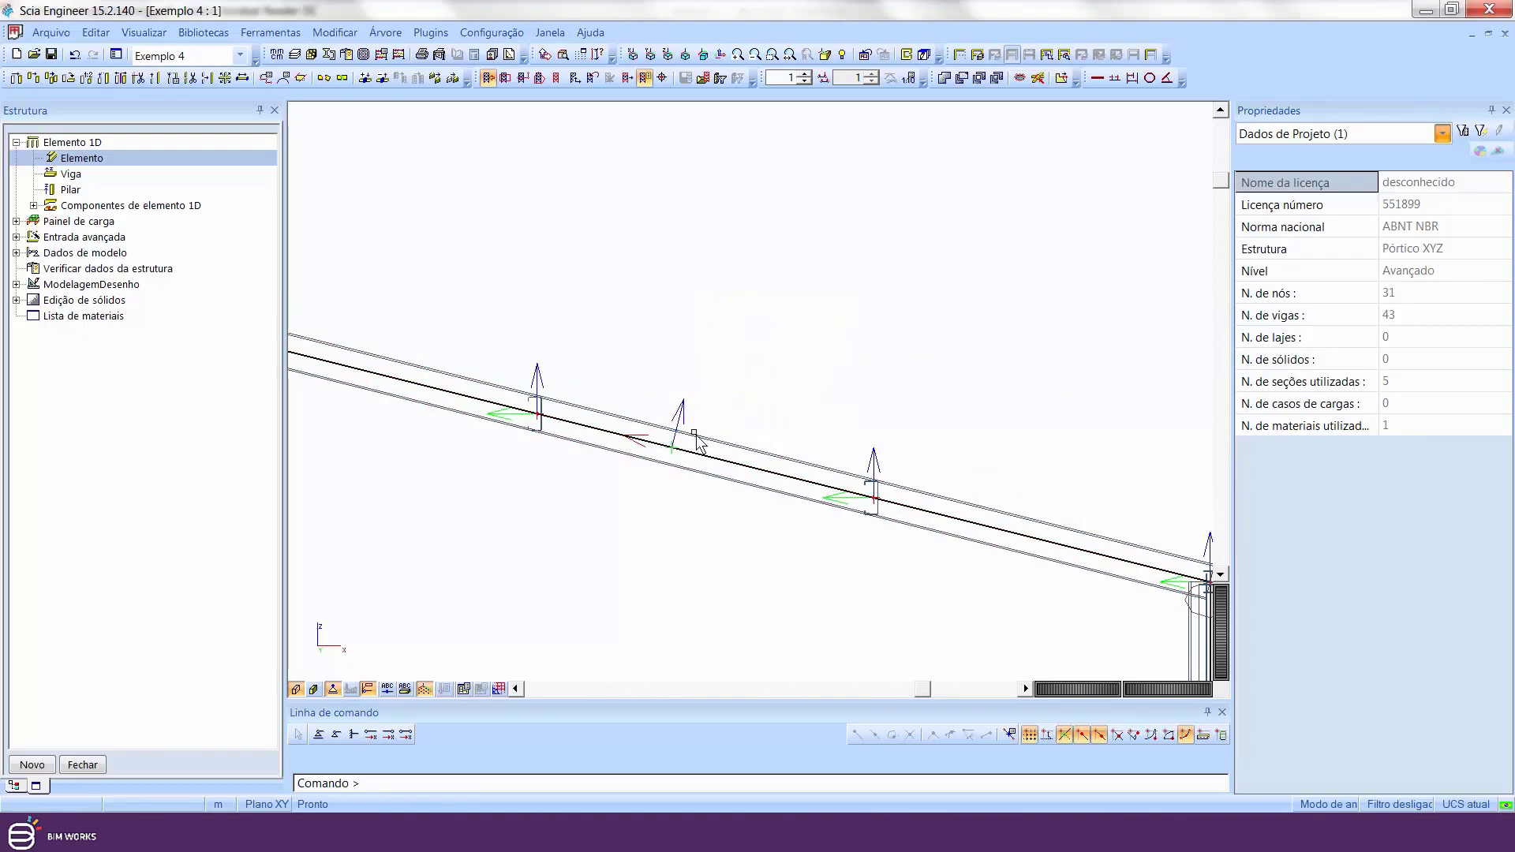
pyautogui.scroll(4, 697, 443)
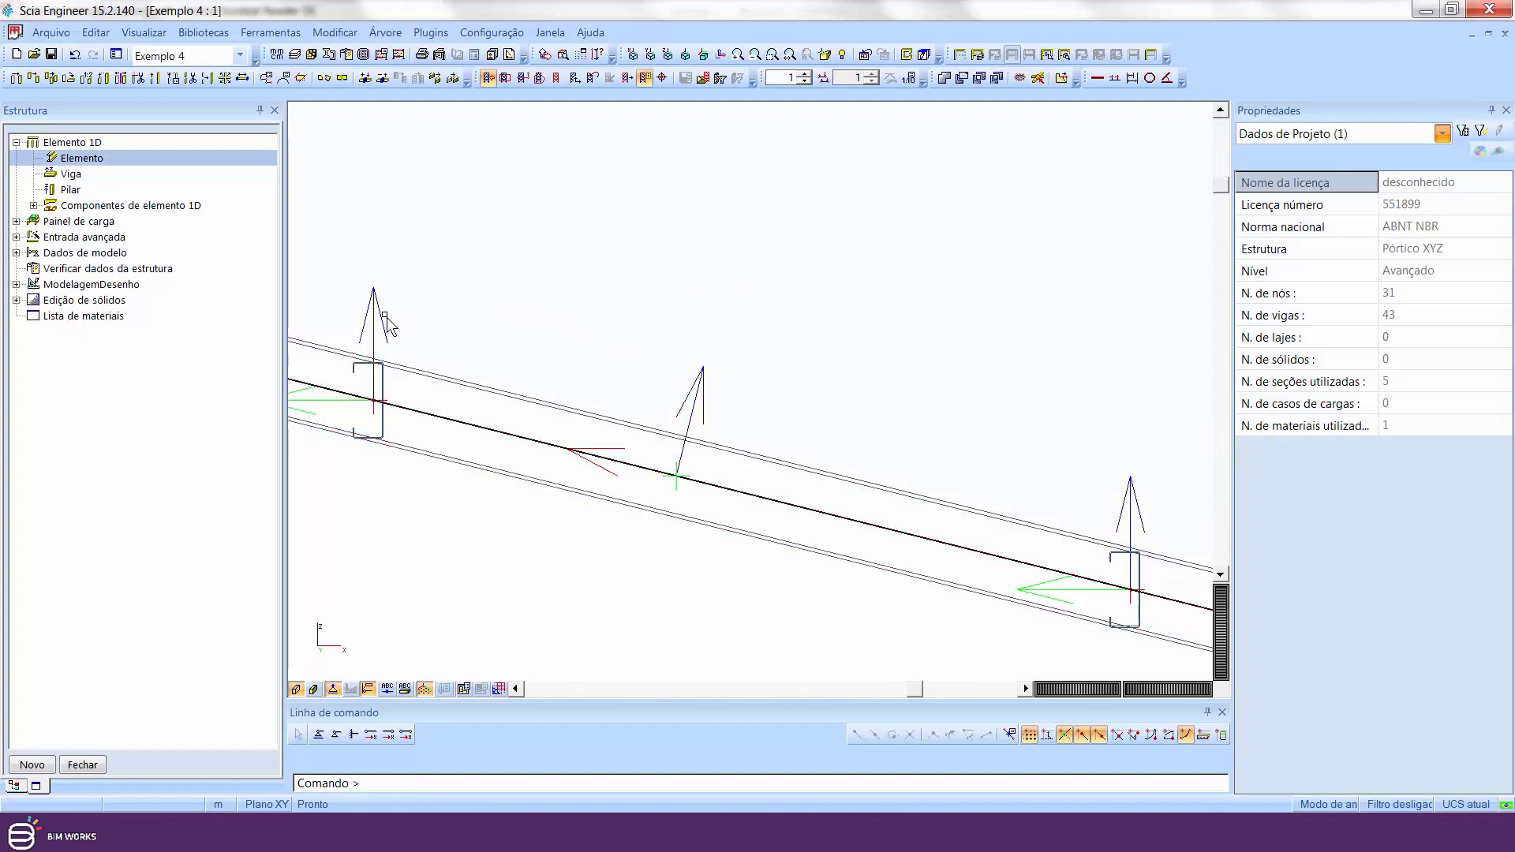
pyautogui.moveTo(438, 334); pyautogui.dragTo(567, 316, button='middle')
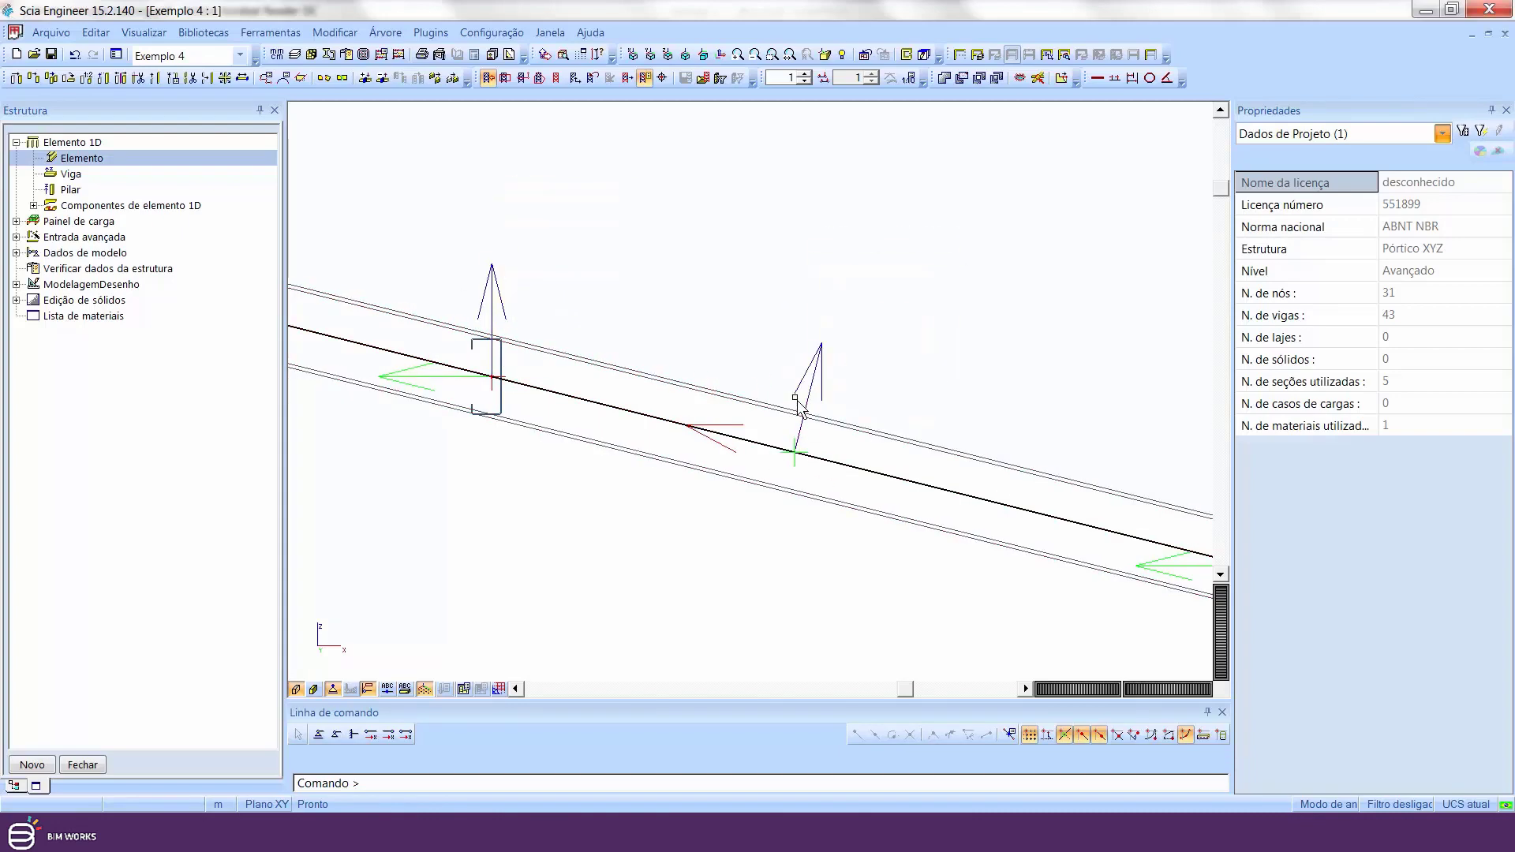
pyautogui.scroll(-6, 797, 402)
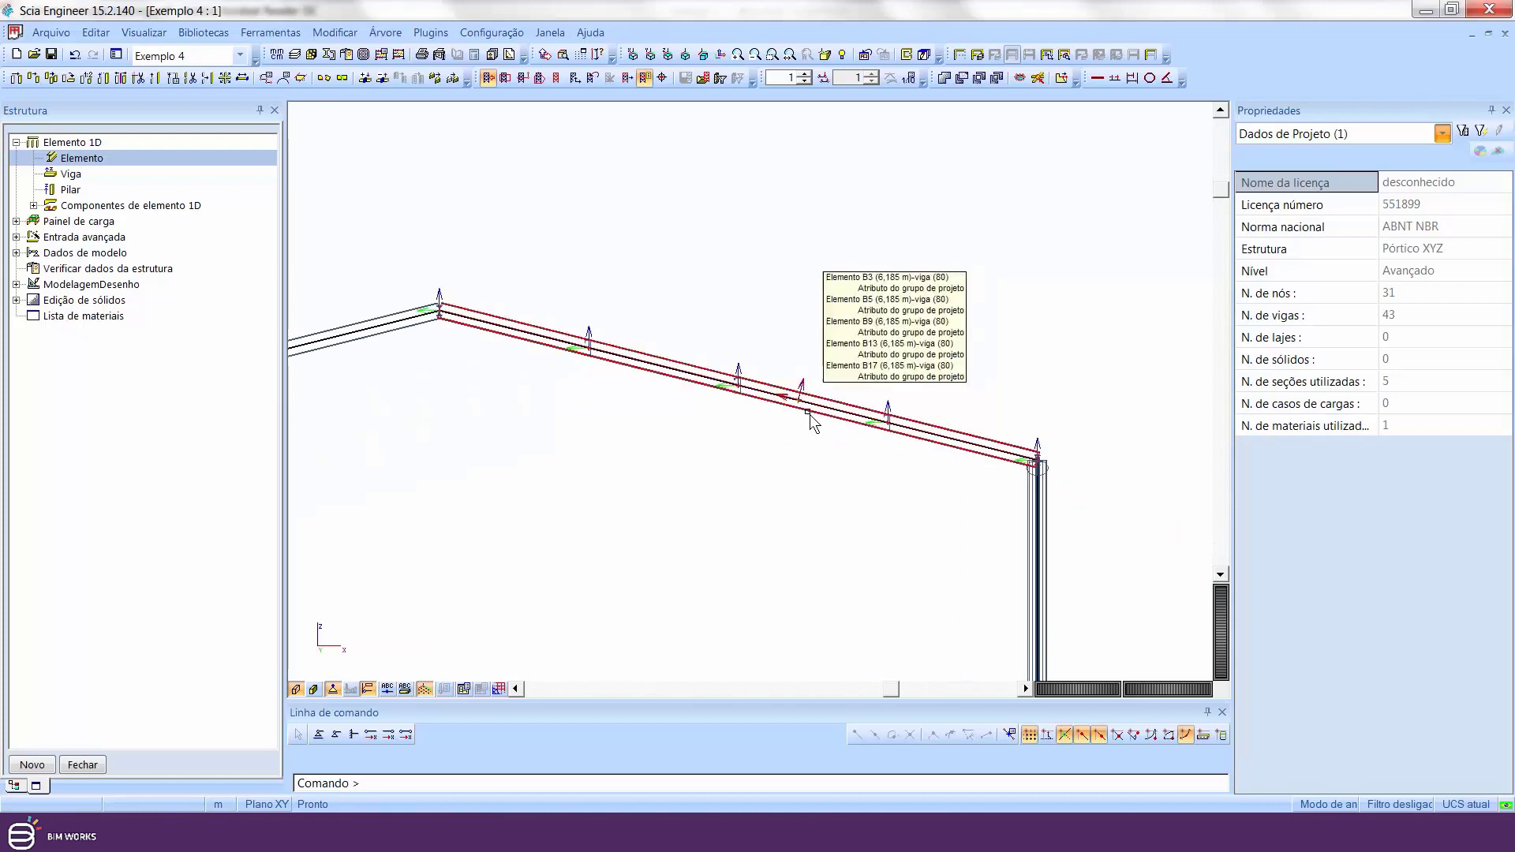
pyautogui.scroll(2, 810, 414)
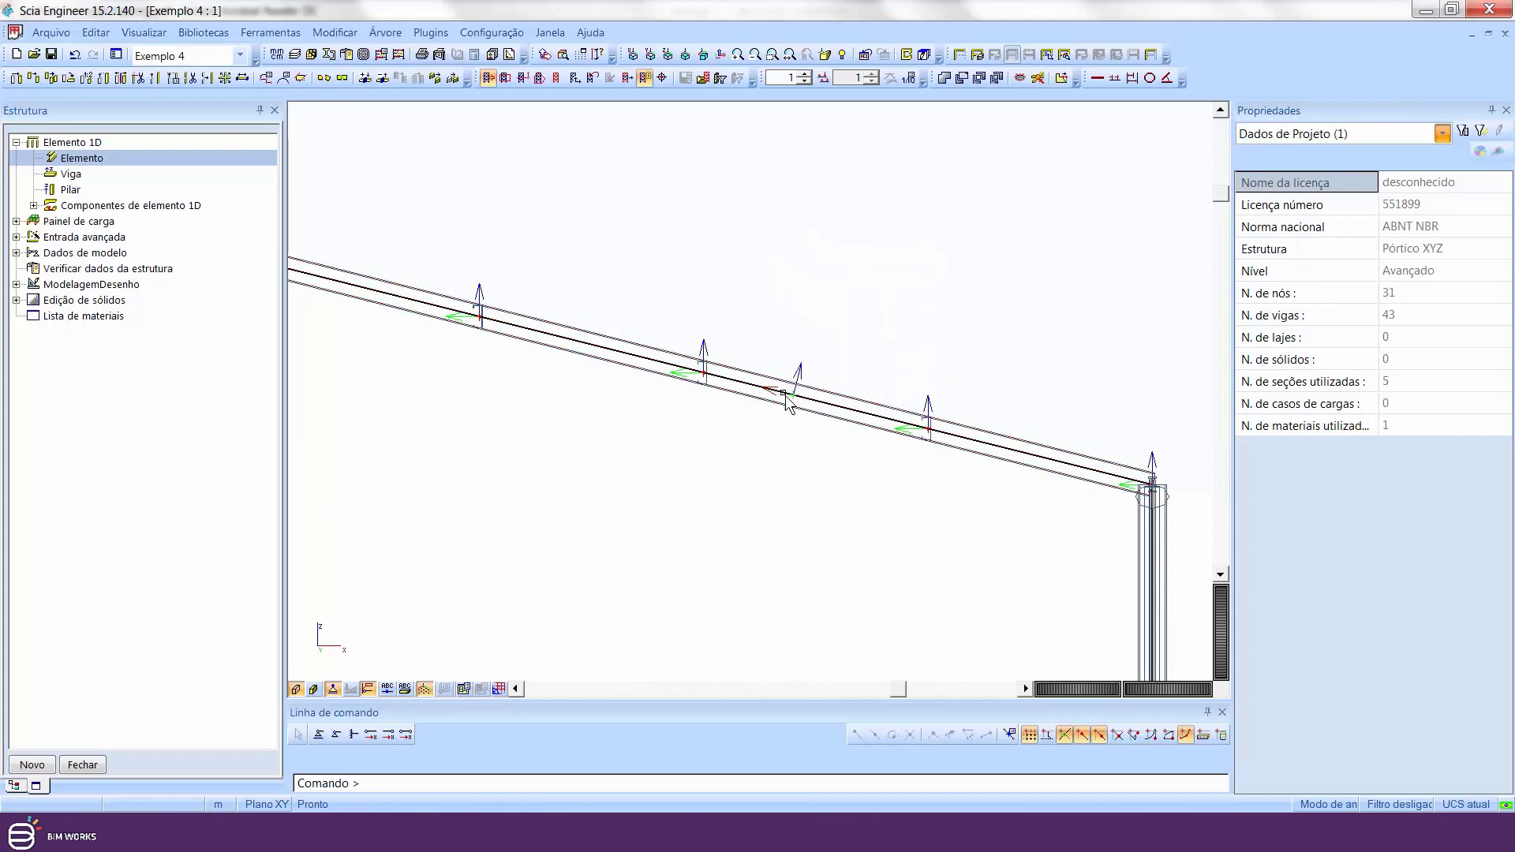
# - Define the UCS according to the entity LCS (De acordo com LCS de entidade) of the front sloped rafter carrying the purlins
pyautogui.click(545, 54)
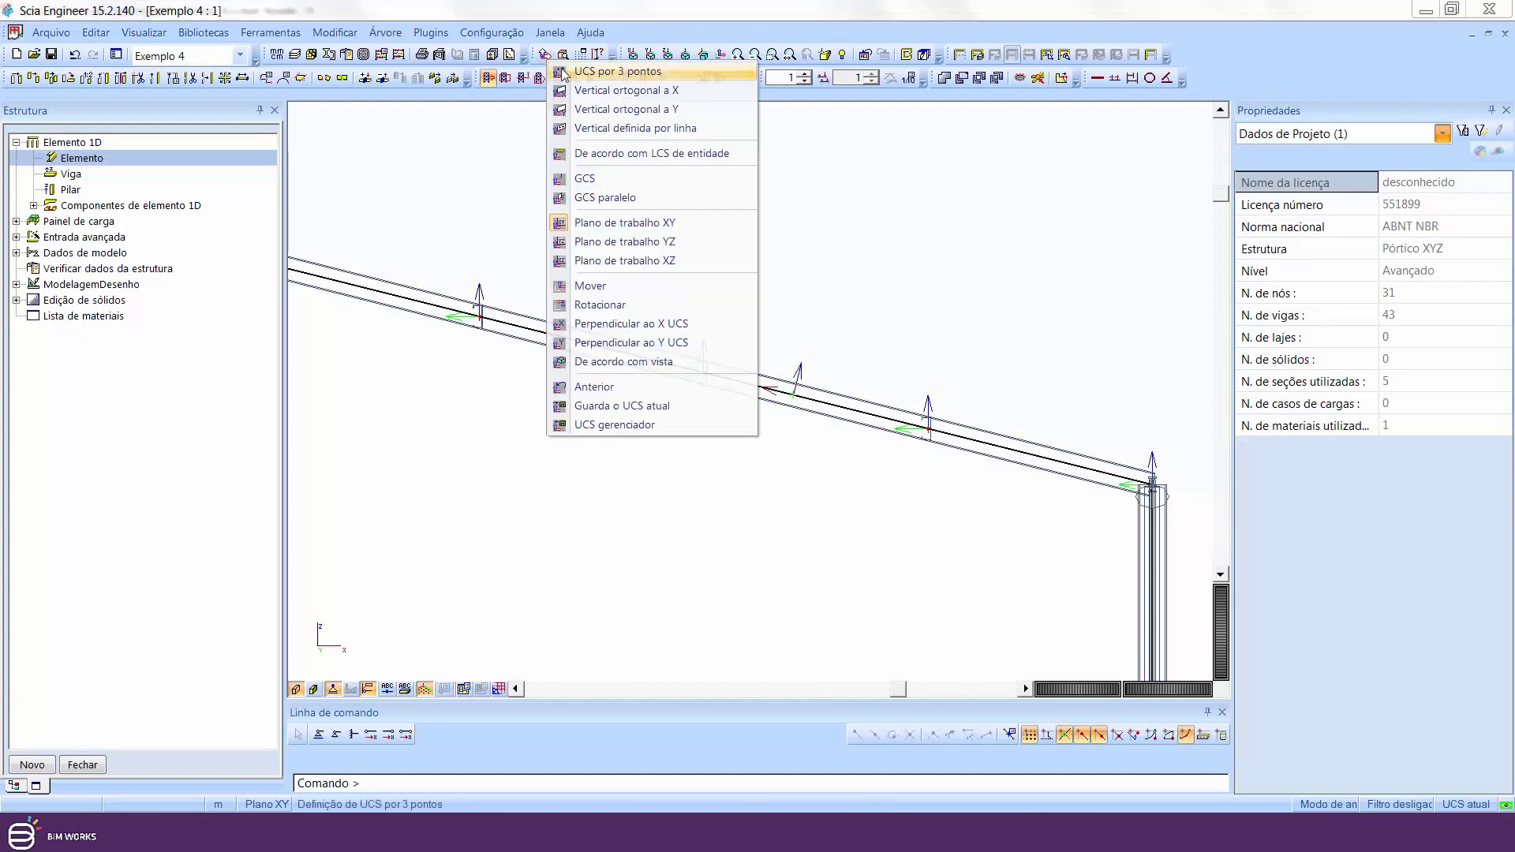
pyautogui.click(610, 154)
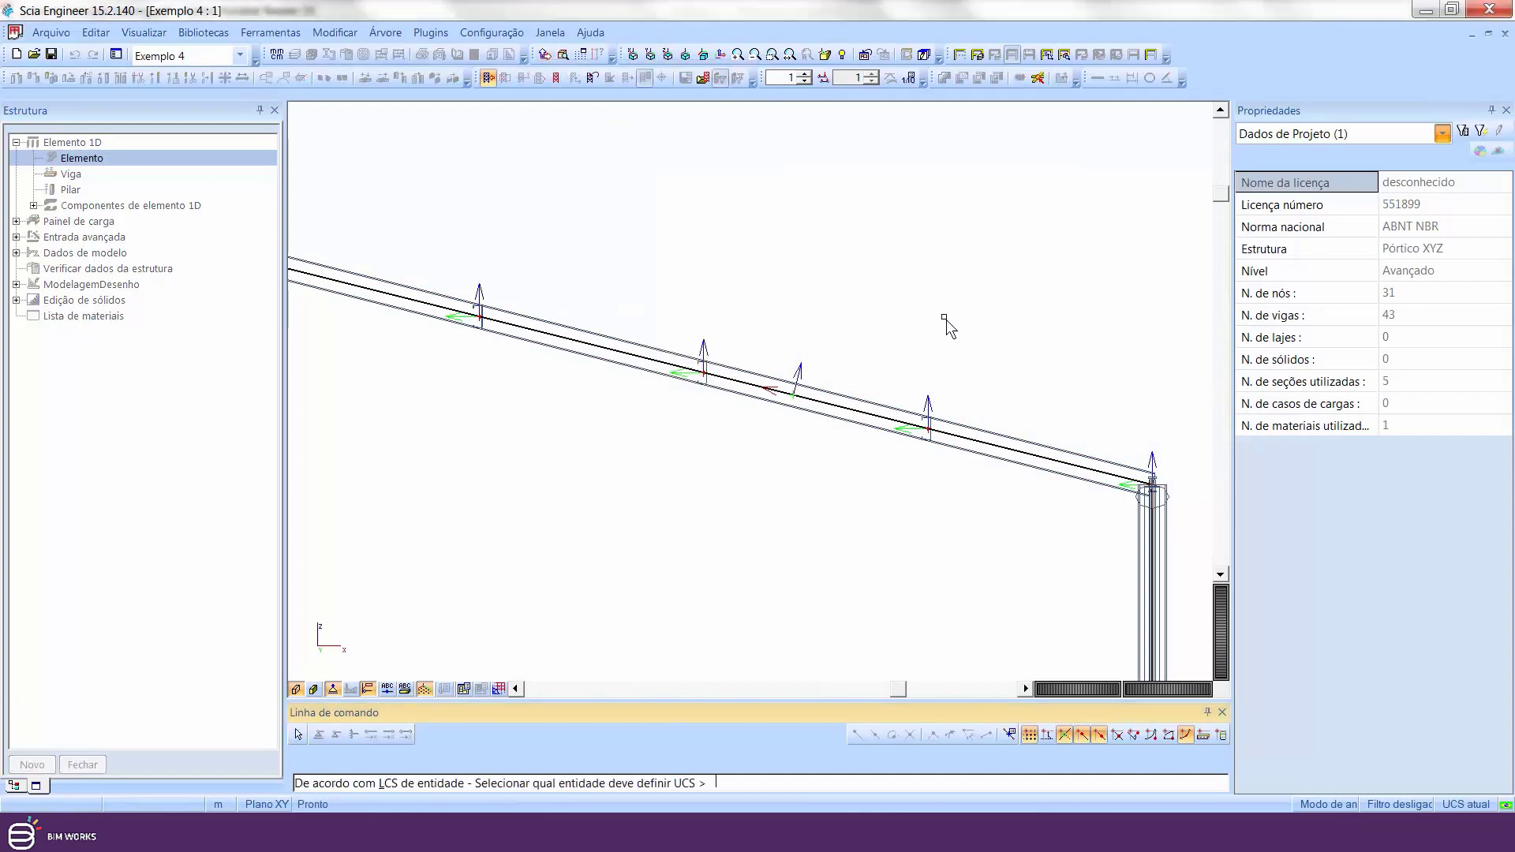
pyautogui.scroll(3, 940, 328)
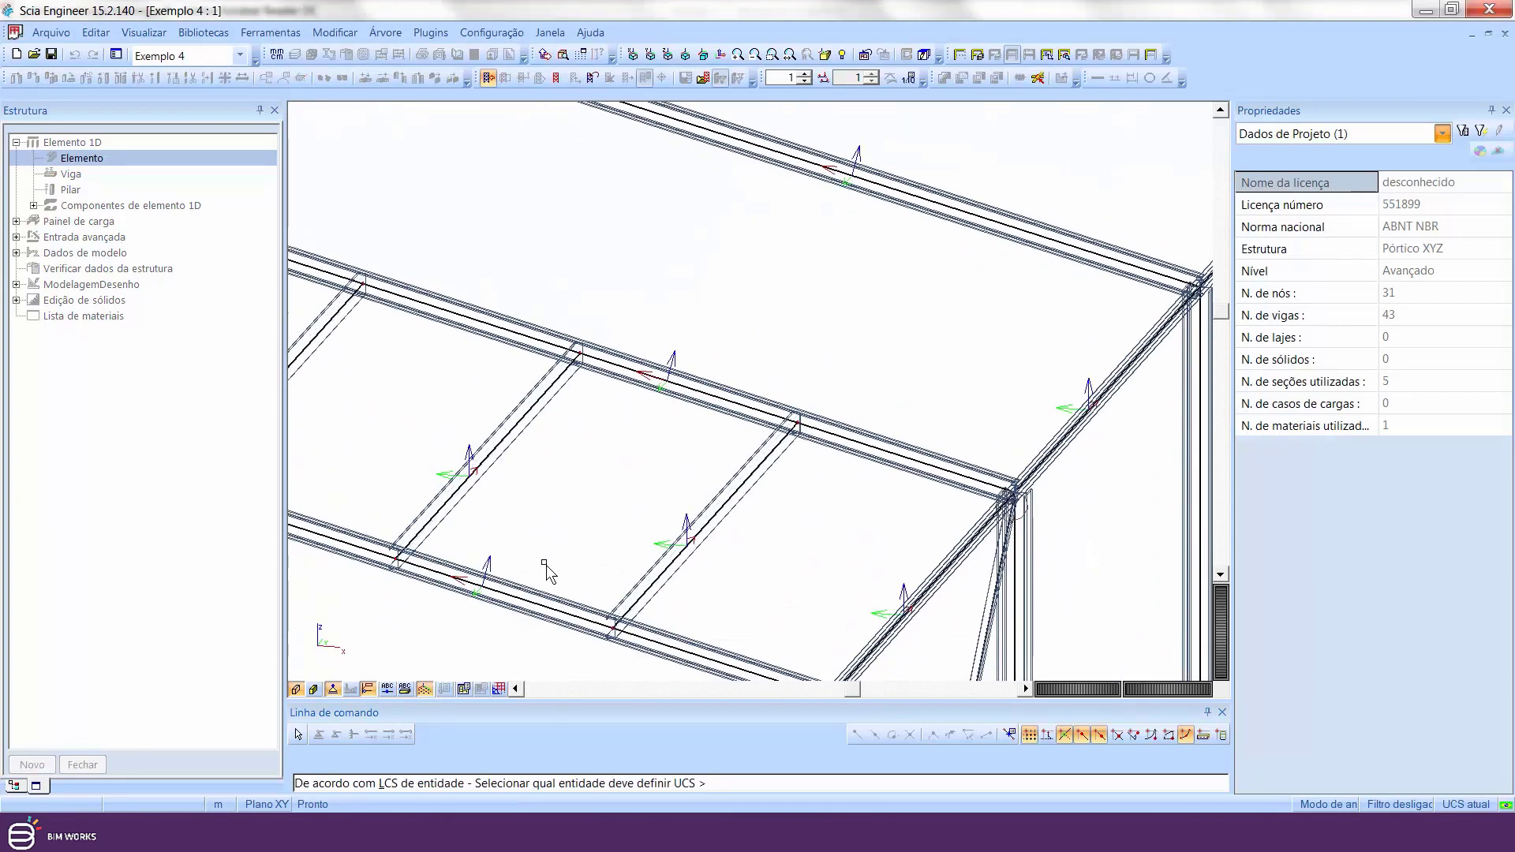
pyautogui.click(598, 566)
pyautogui.moveTo(763, 549); pyautogui.dragTo(826, 403, button='middle')
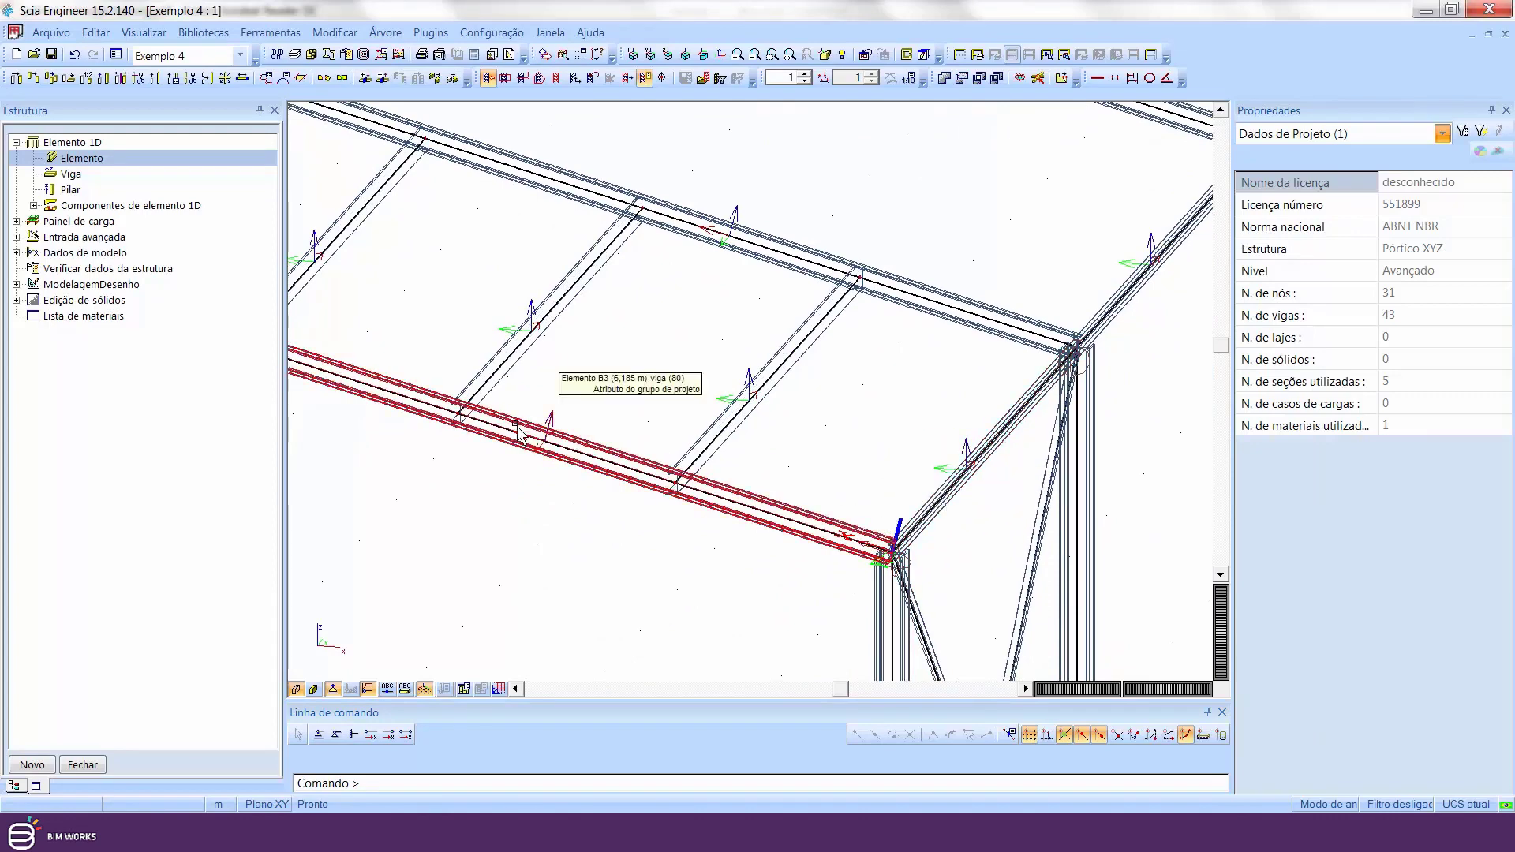
pyautogui.scroll(-2, 797, 484)
pyautogui.scroll(-2, 797, 484)
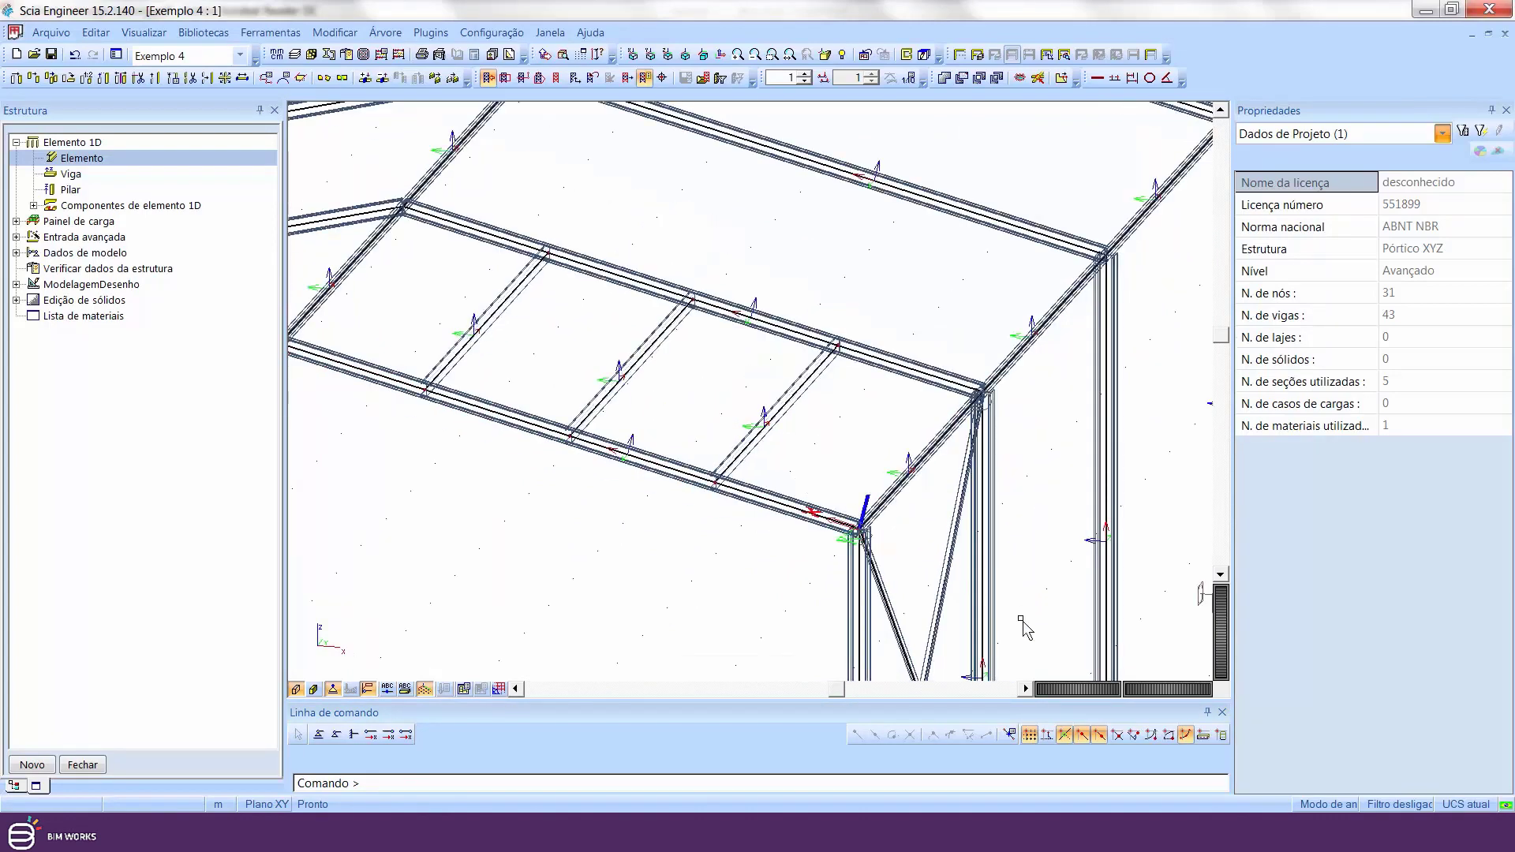
# - Copy the front bay's eave beam outward from the UCS origin, along the UCS X axis that follows the rafter slope
pyautogui.scroll(-3, 1019, 580)
pyautogui.keyDown('ctrl'); pyautogui.moveTo(1020, 581); pyautogui.dragTo(997, 588, button='right'); pyautogui.keyUp('ctrl')
pyautogui.moveTo(924, 600); pyautogui.dragTo(990, 616, button='middle')
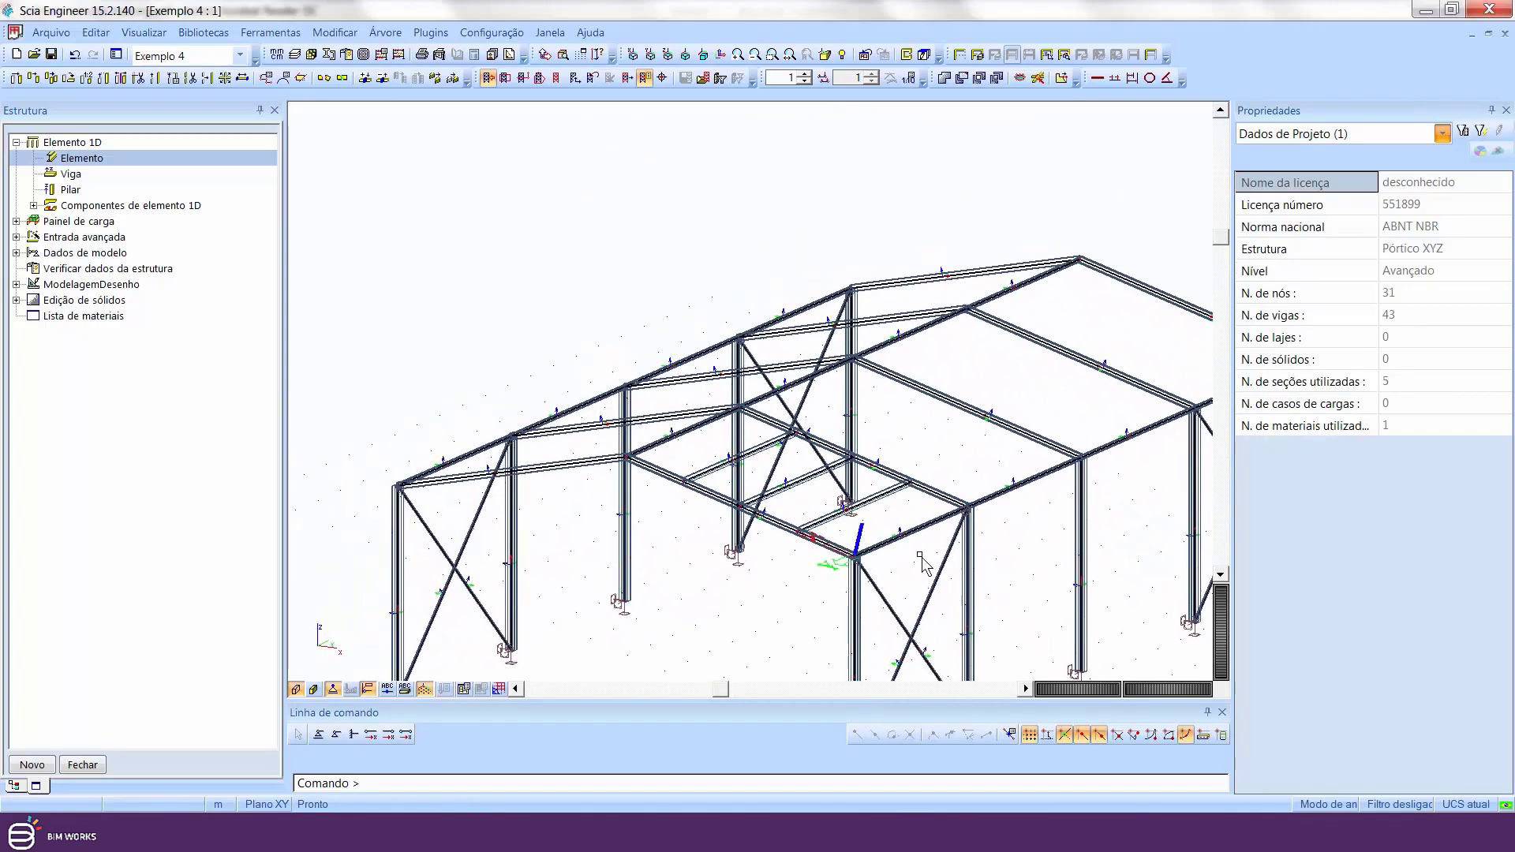
pyautogui.scroll(1, 869, 563)
pyautogui.moveTo(922, 552); pyautogui.dragTo(828, 475, button='middle')
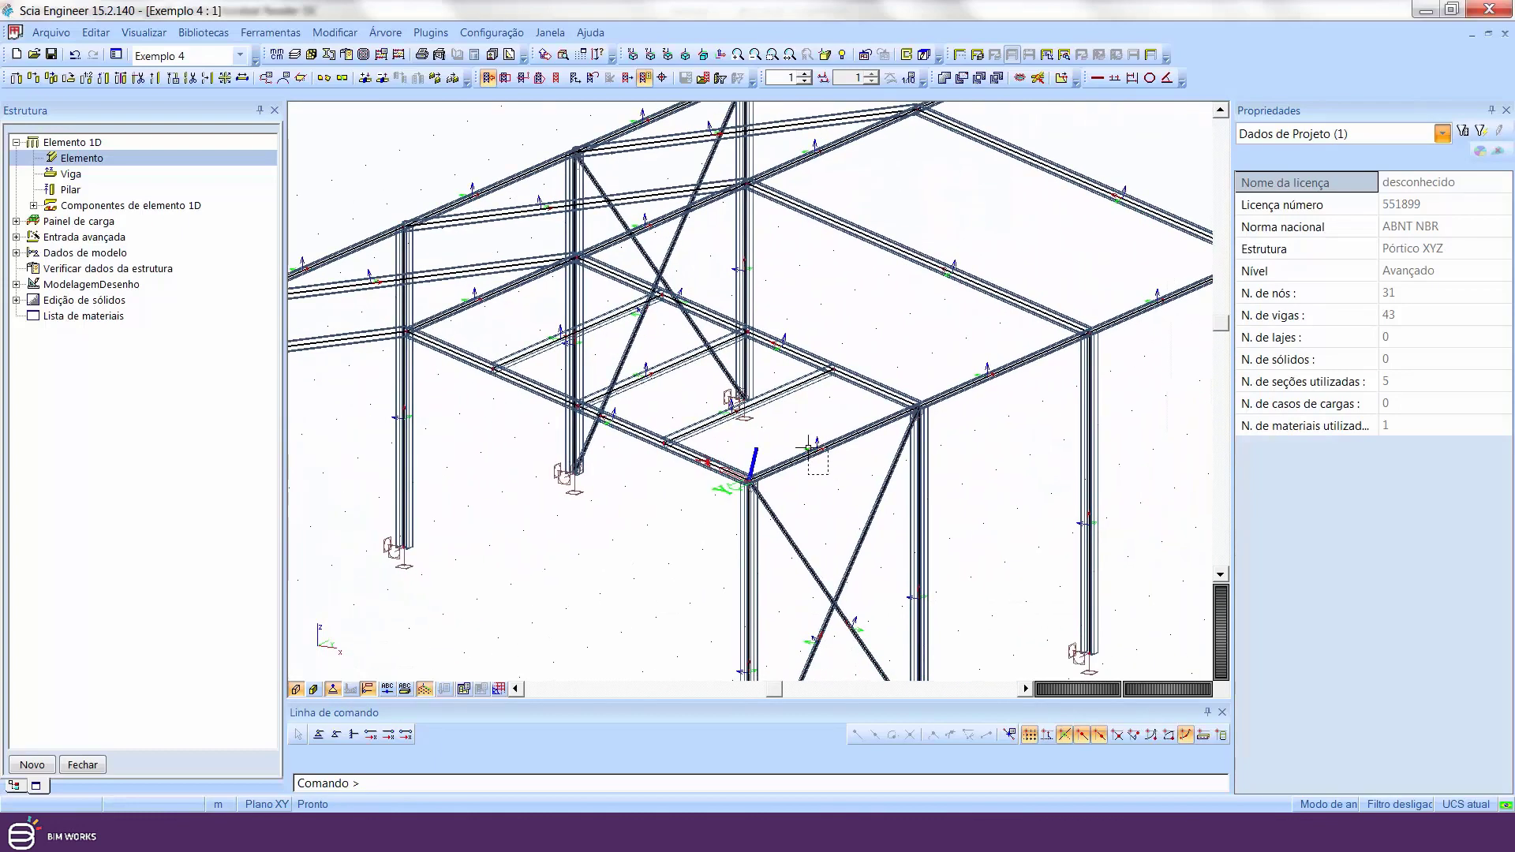
pyautogui.moveTo(808, 447); pyautogui.dragTo(802, 439)
pyautogui.click(33, 79)
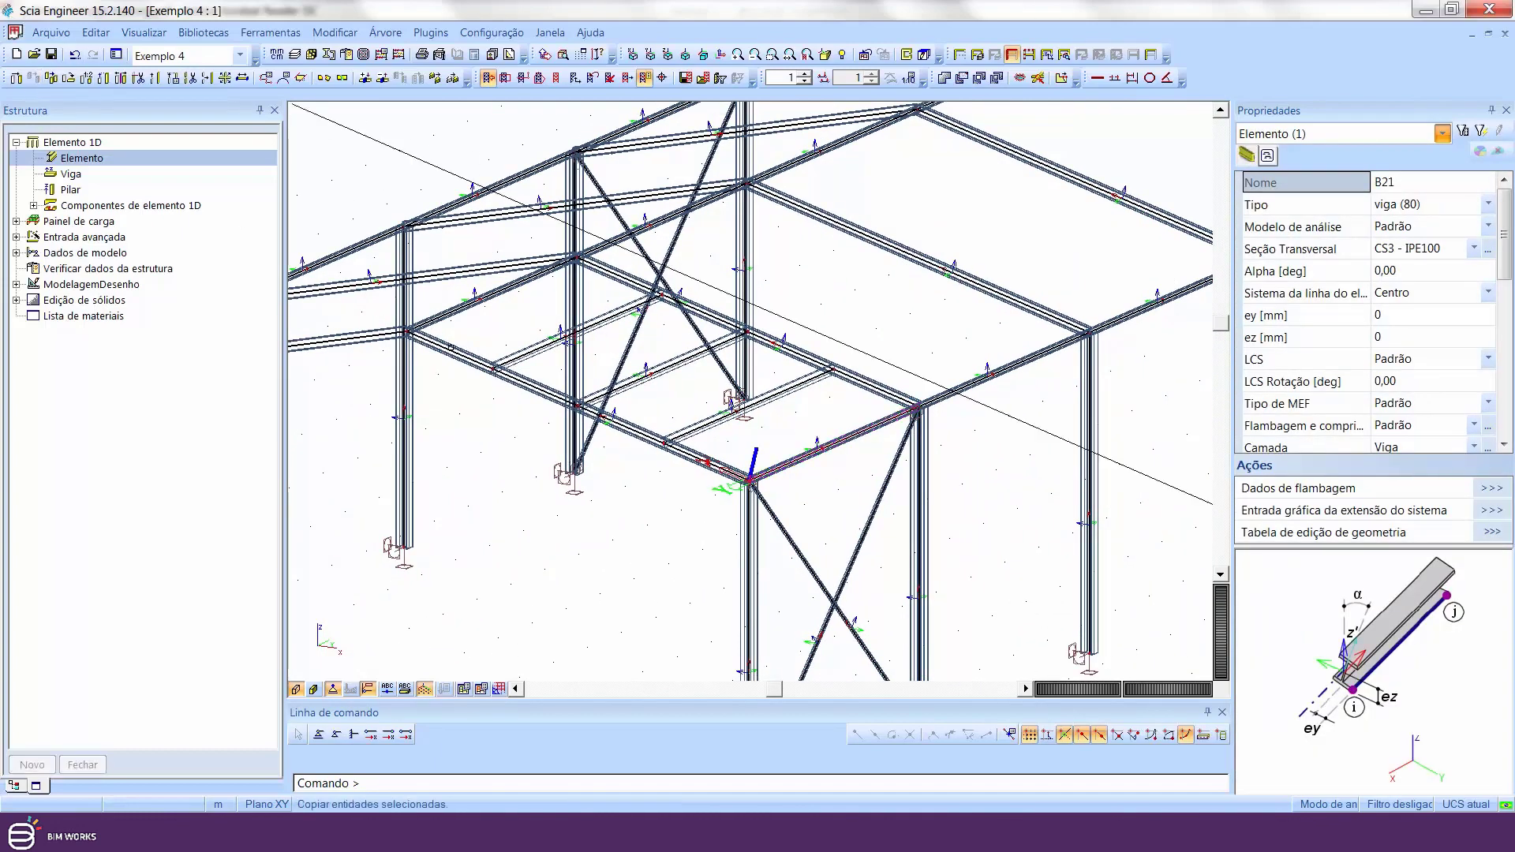
pyautogui.click(748, 480)
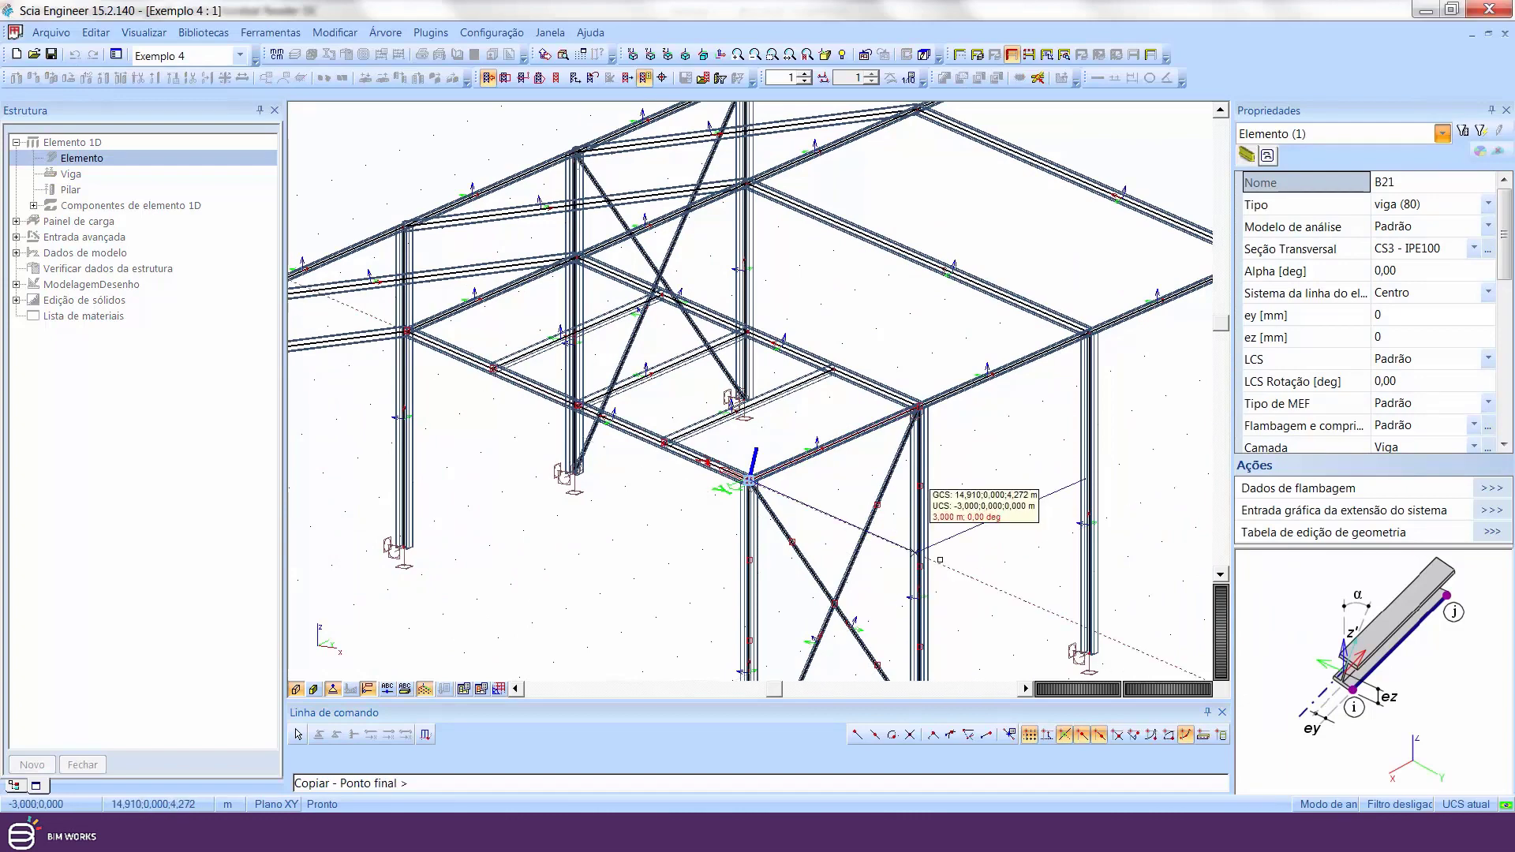
pyautogui.scroll(-2, 915, 553)
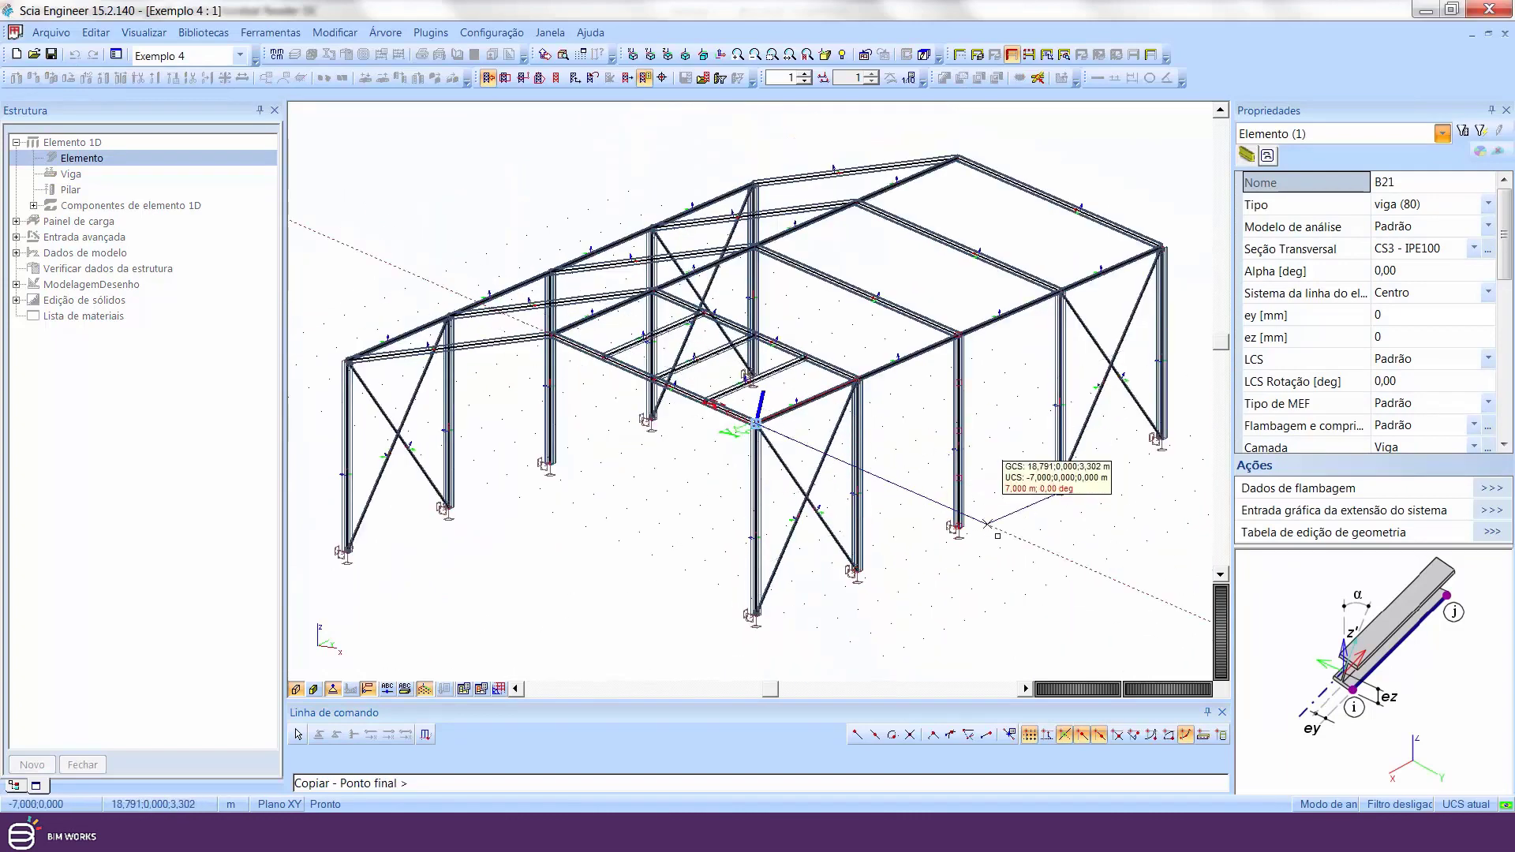
pyautogui.click(1008, 537)
pyautogui.press('Escape')
# - Delete the copied beam placed outside the frame
pyautogui.keyDown('ctrl'); pyautogui.moveTo(1079, 484); pyautogui.dragTo(933, 465, button='right'); pyautogui.keyUp('ctrl')
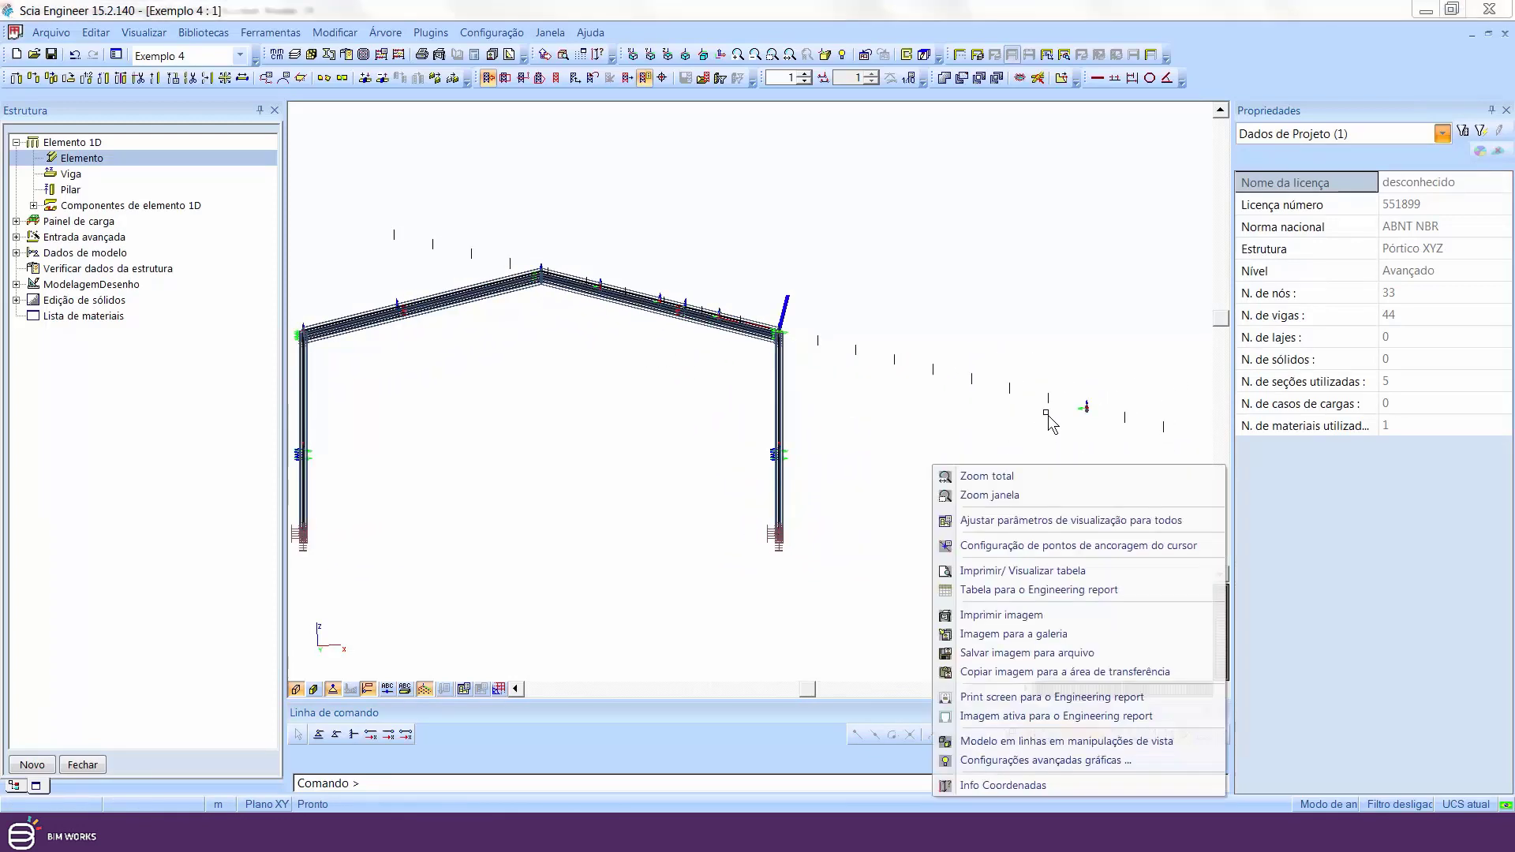
pyautogui.moveTo(1063, 356); pyautogui.dragTo(1100, 456)
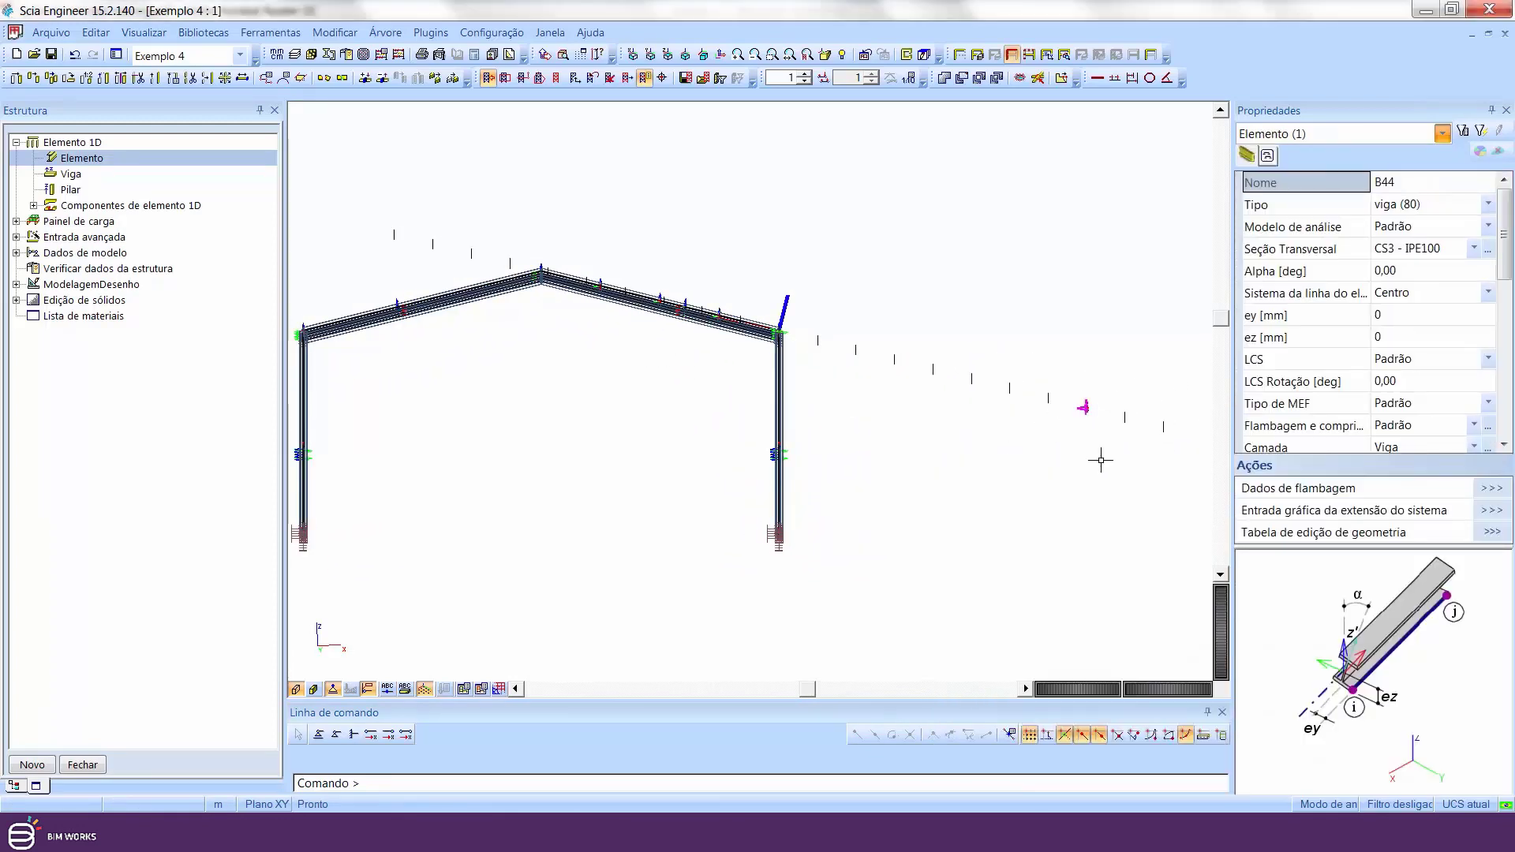
pyautogui.press('Delete')
# - Set the LCS of the three C purlins between the two front rafters to "z do UCS"
pyautogui.keyDown('ctrl'); pyautogui.moveTo(1099, 456); pyautogui.dragTo(957, 467, button='right'); pyautogui.keyUp('ctrl')
pyautogui.scroll(5, 700, 478)
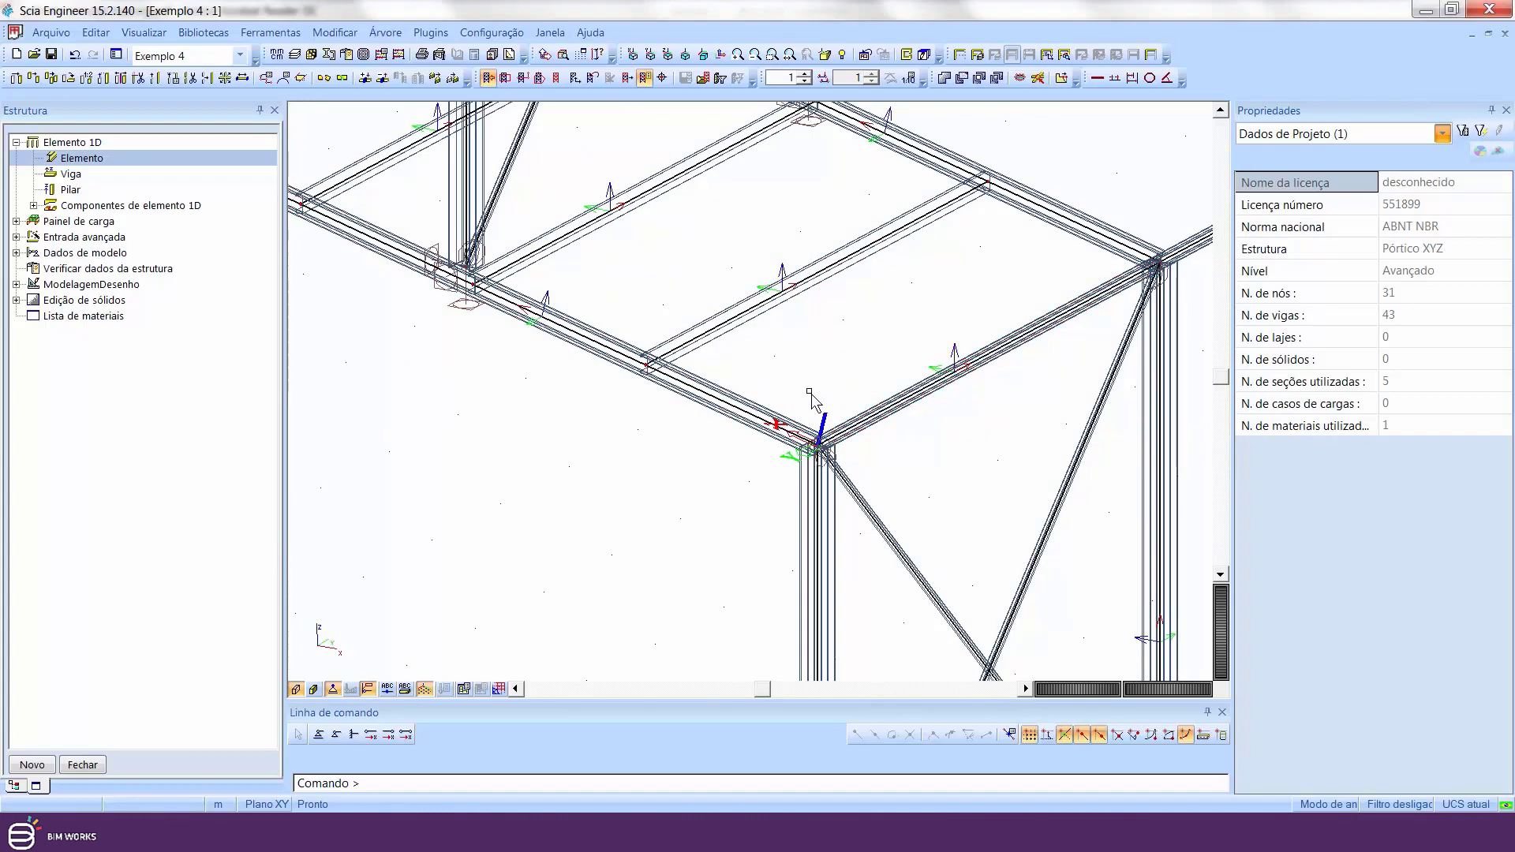
pyautogui.moveTo(810, 393); pyautogui.dragTo(856, 496, button='middle')
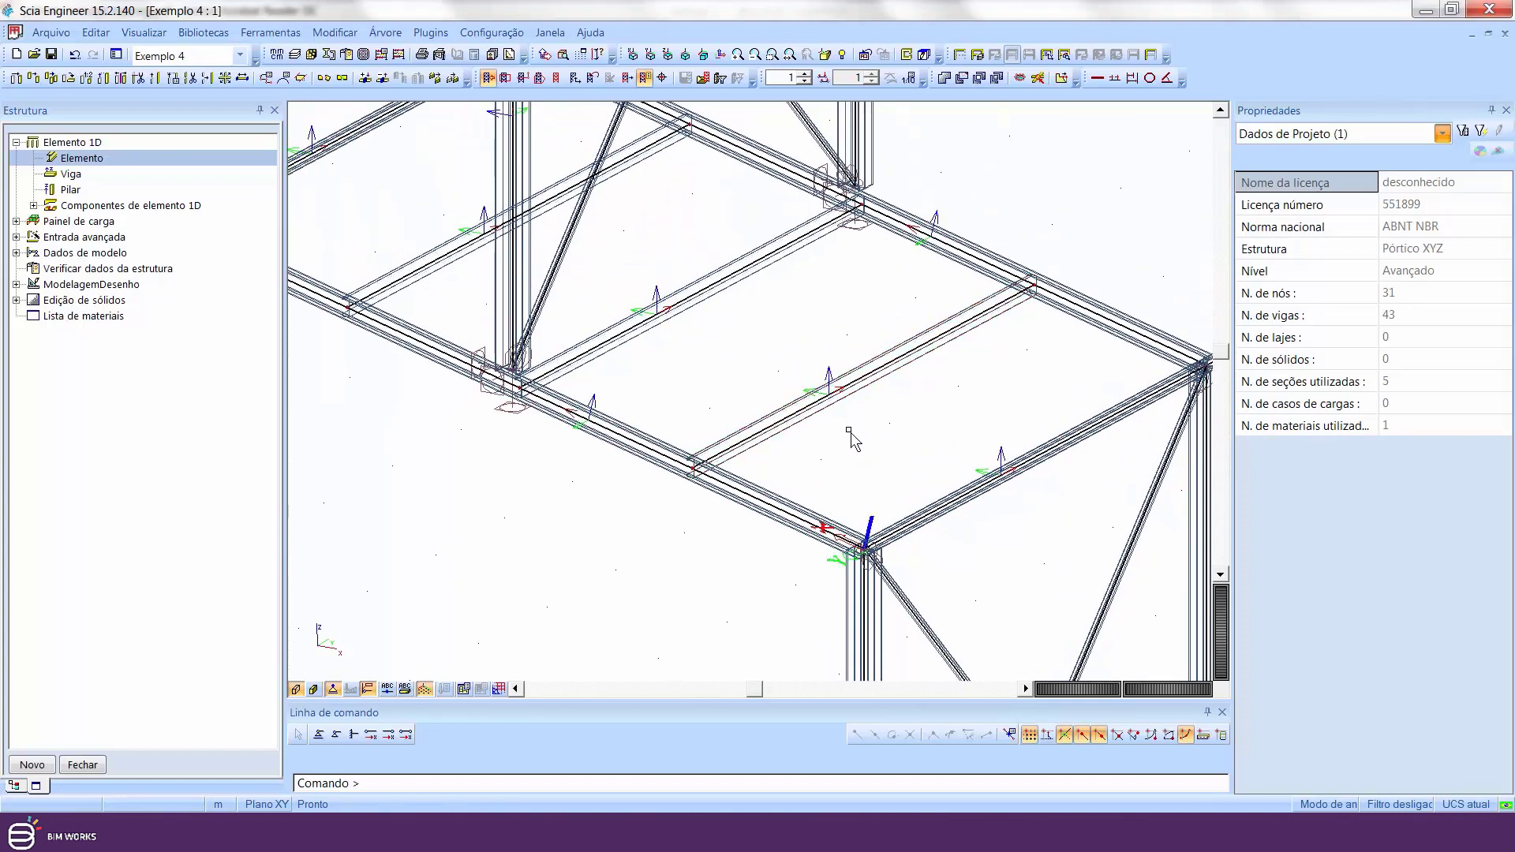
pyautogui.click(828, 389)
pyautogui.click(656, 290)
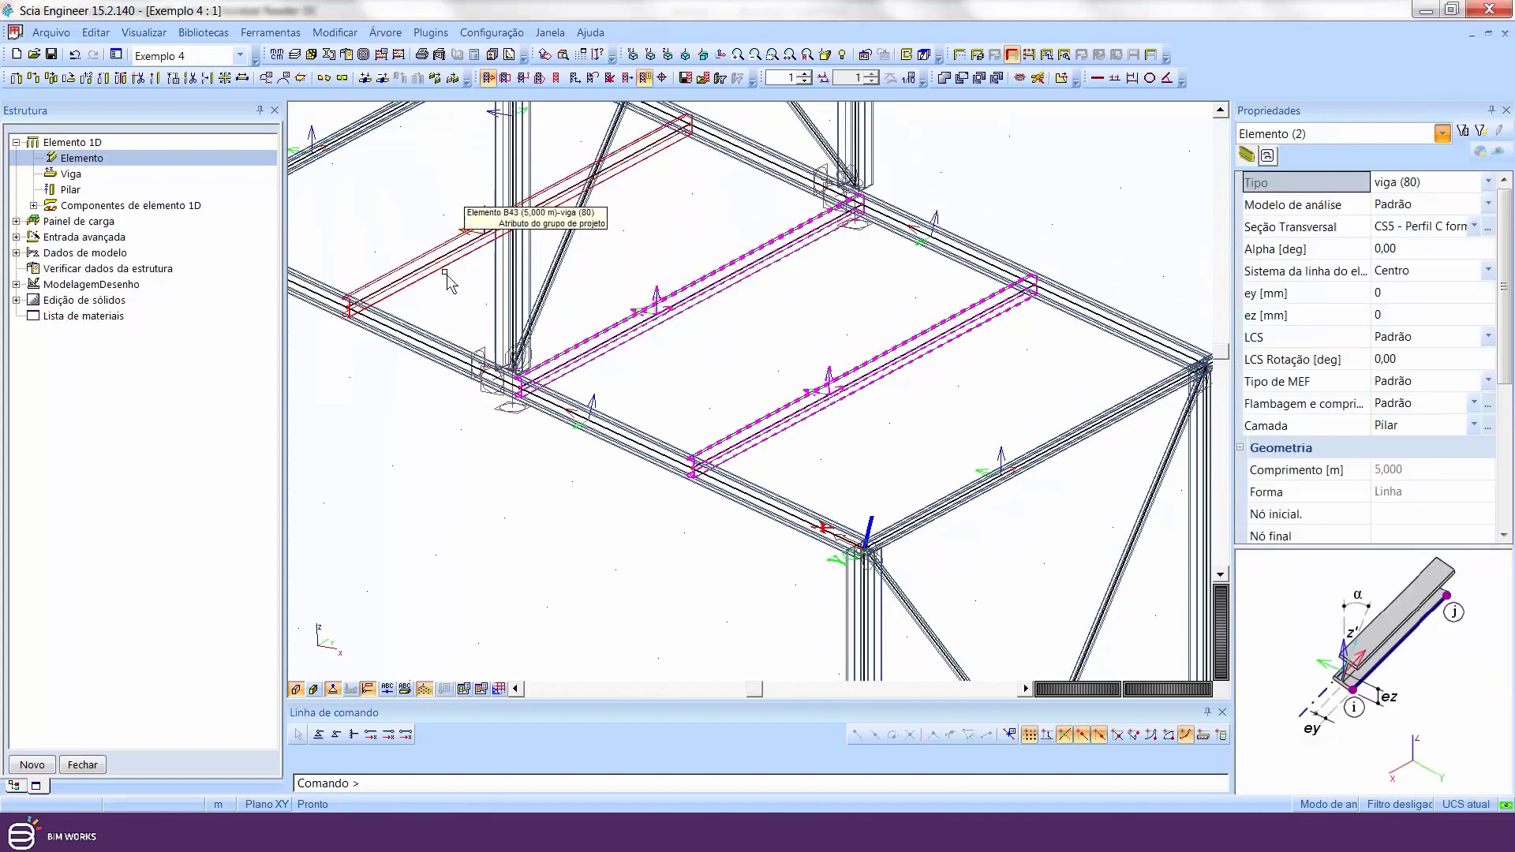
pyautogui.click(426, 260)
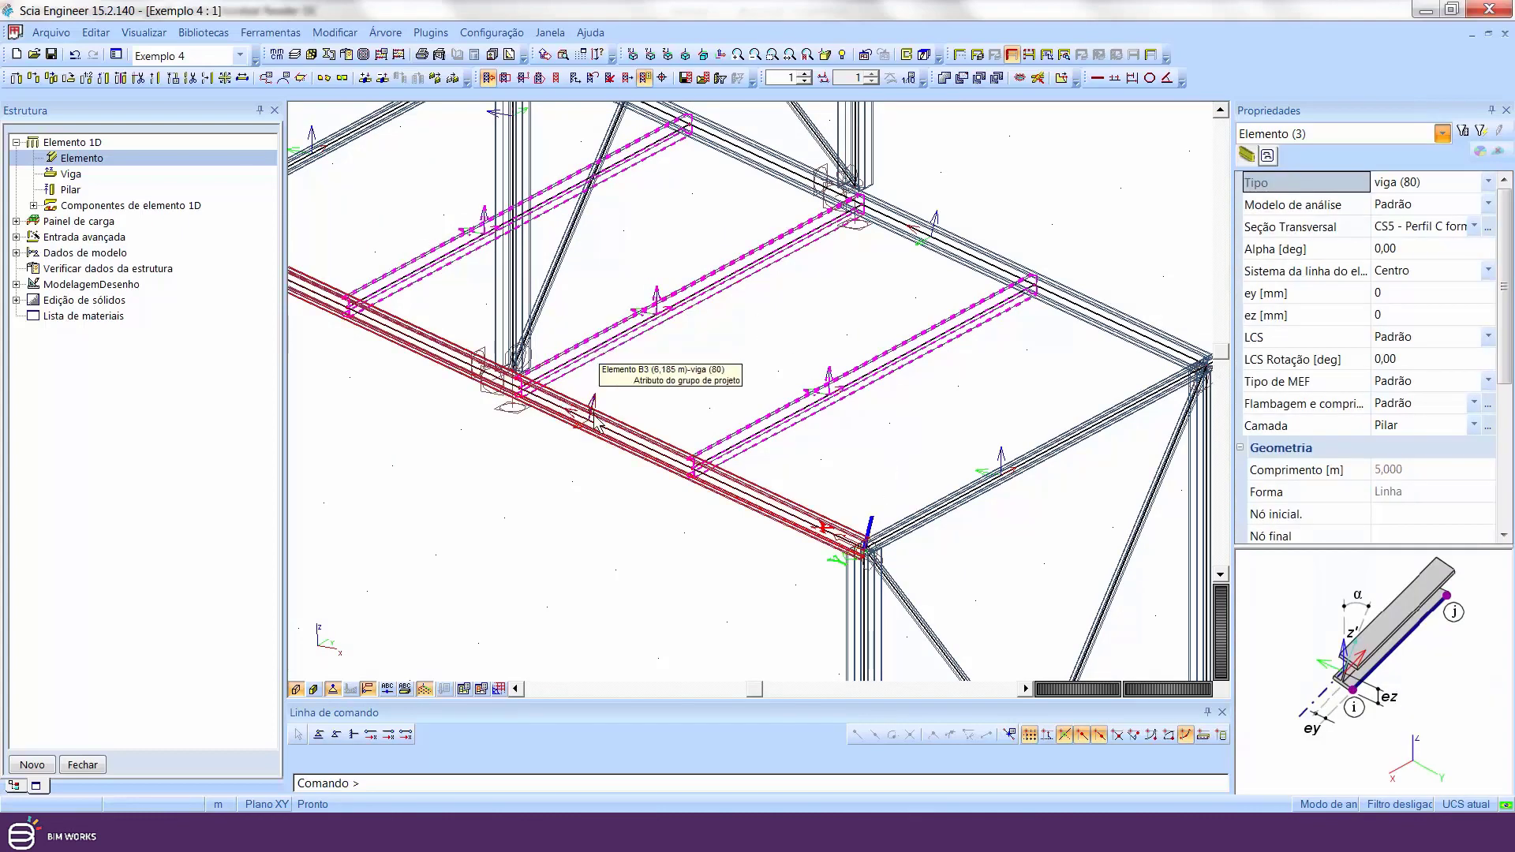
pyautogui.click(1487, 338)
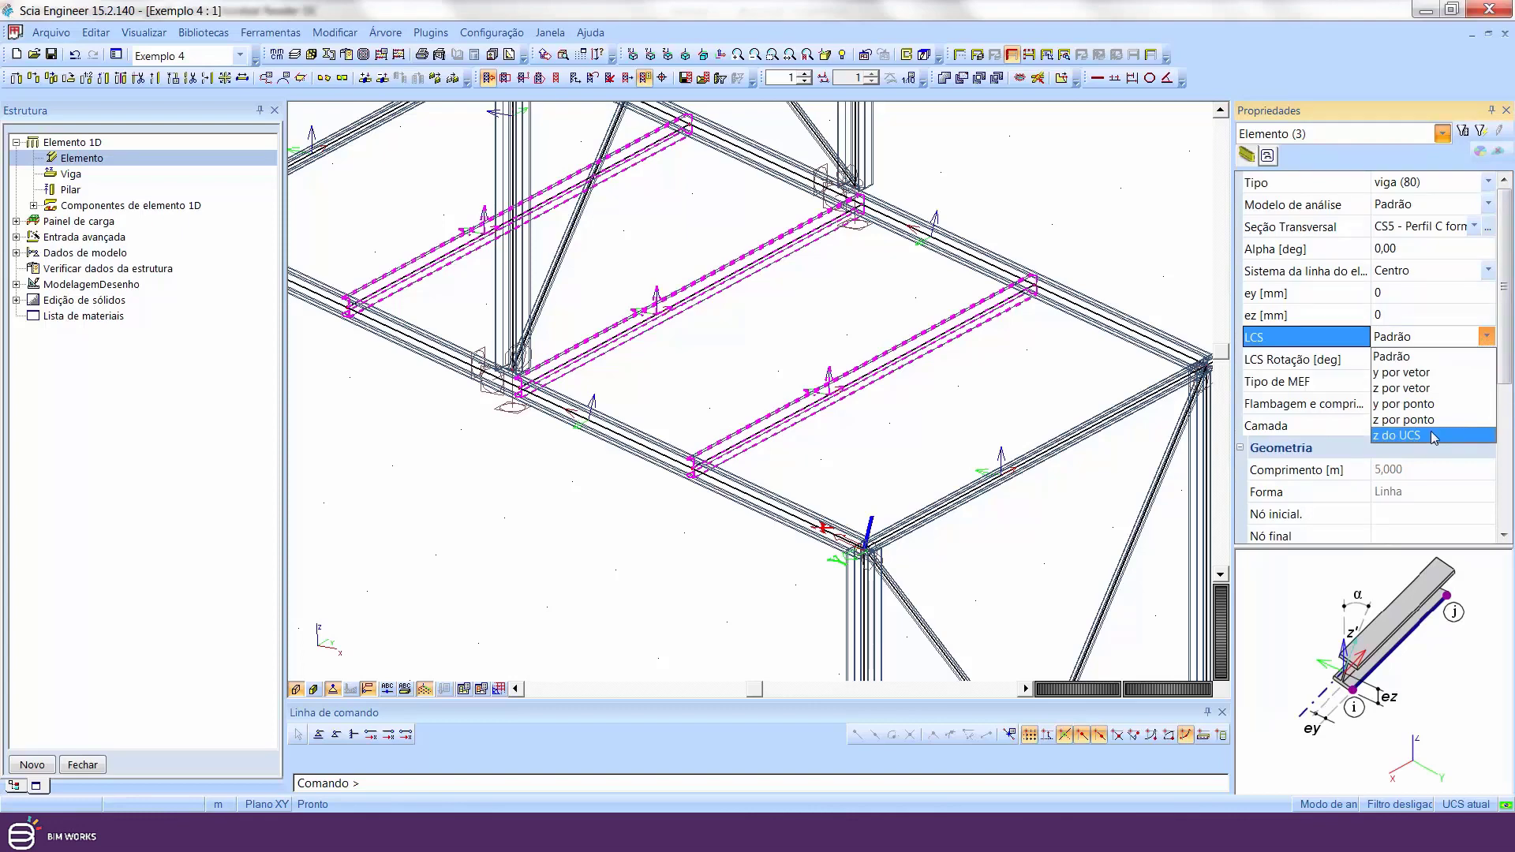
pyautogui.click(1435, 437)
pyautogui.press('Escape')
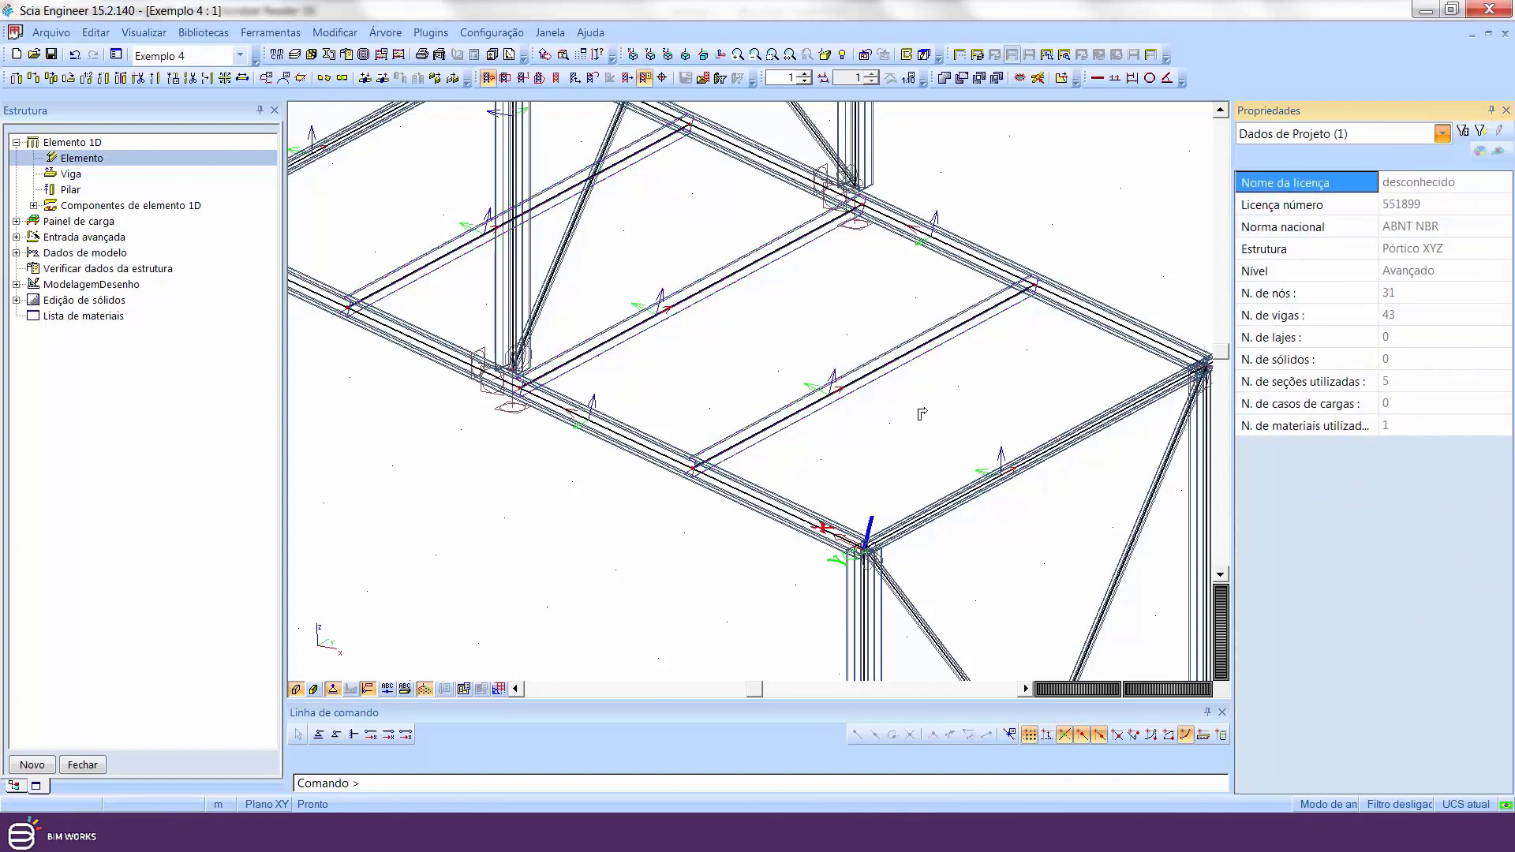
# - View the frame along the Y axis and compare a purlin's section and local axes with the rafter's up close
pyautogui.scroll(-5, 940, 400)
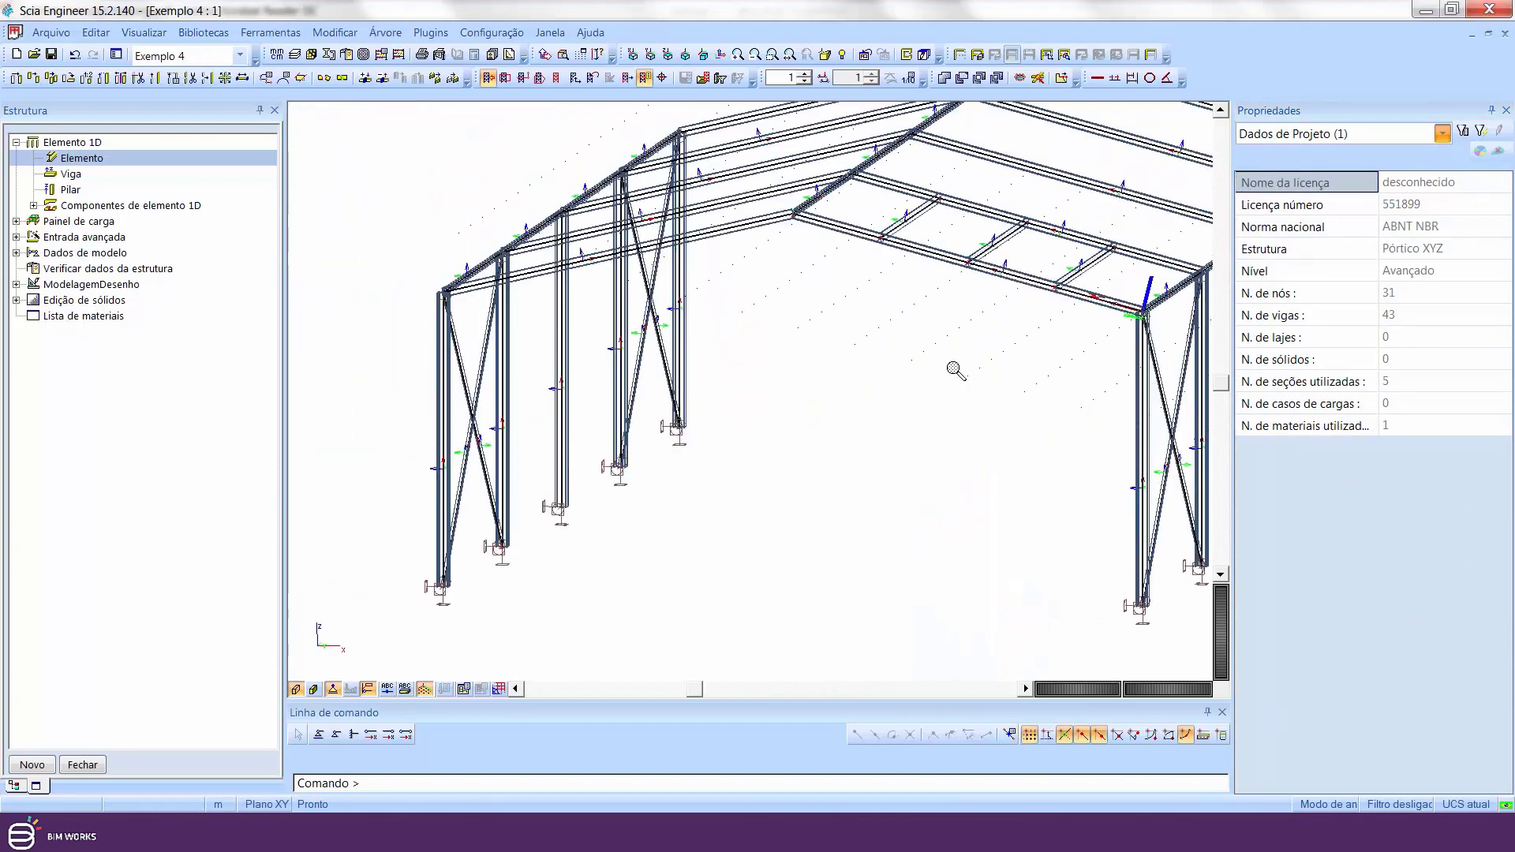
pyautogui.press('Return')
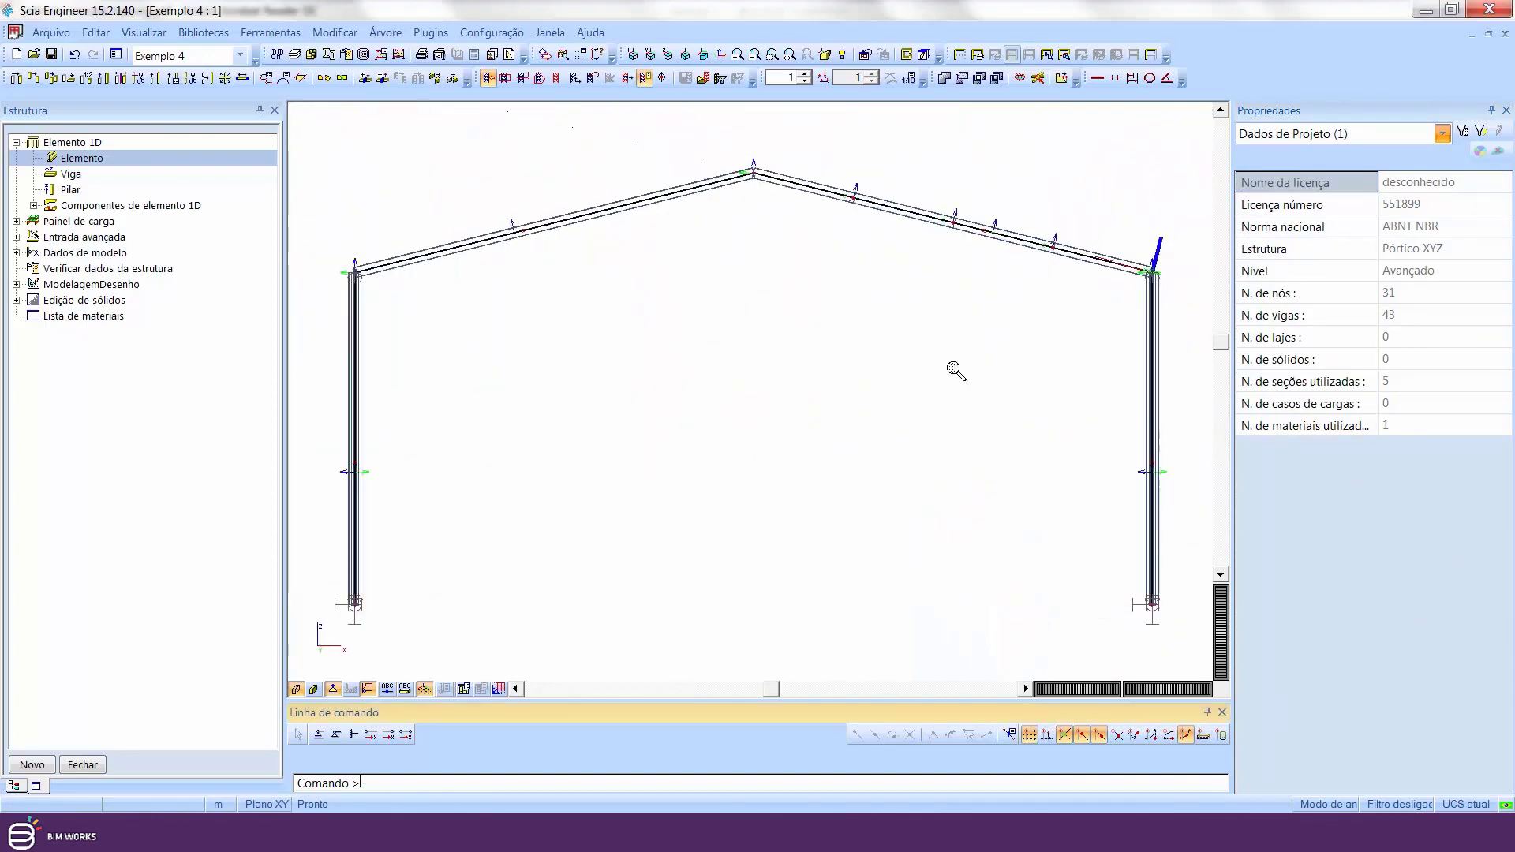
pyautogui.scroll(5, 979, 185)
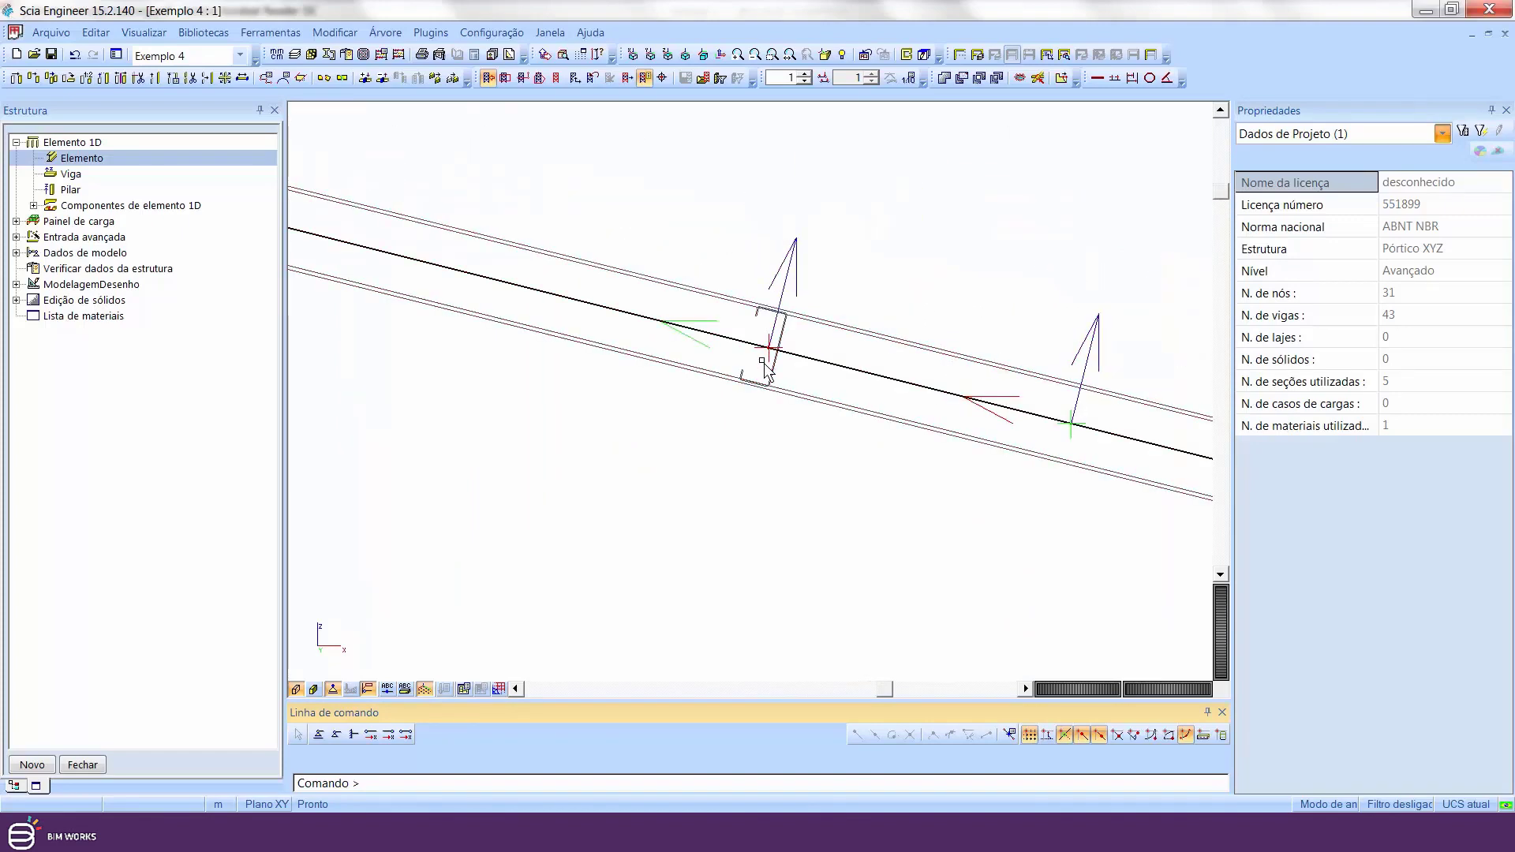
pyautogui.scroll(-5, 825, 330)
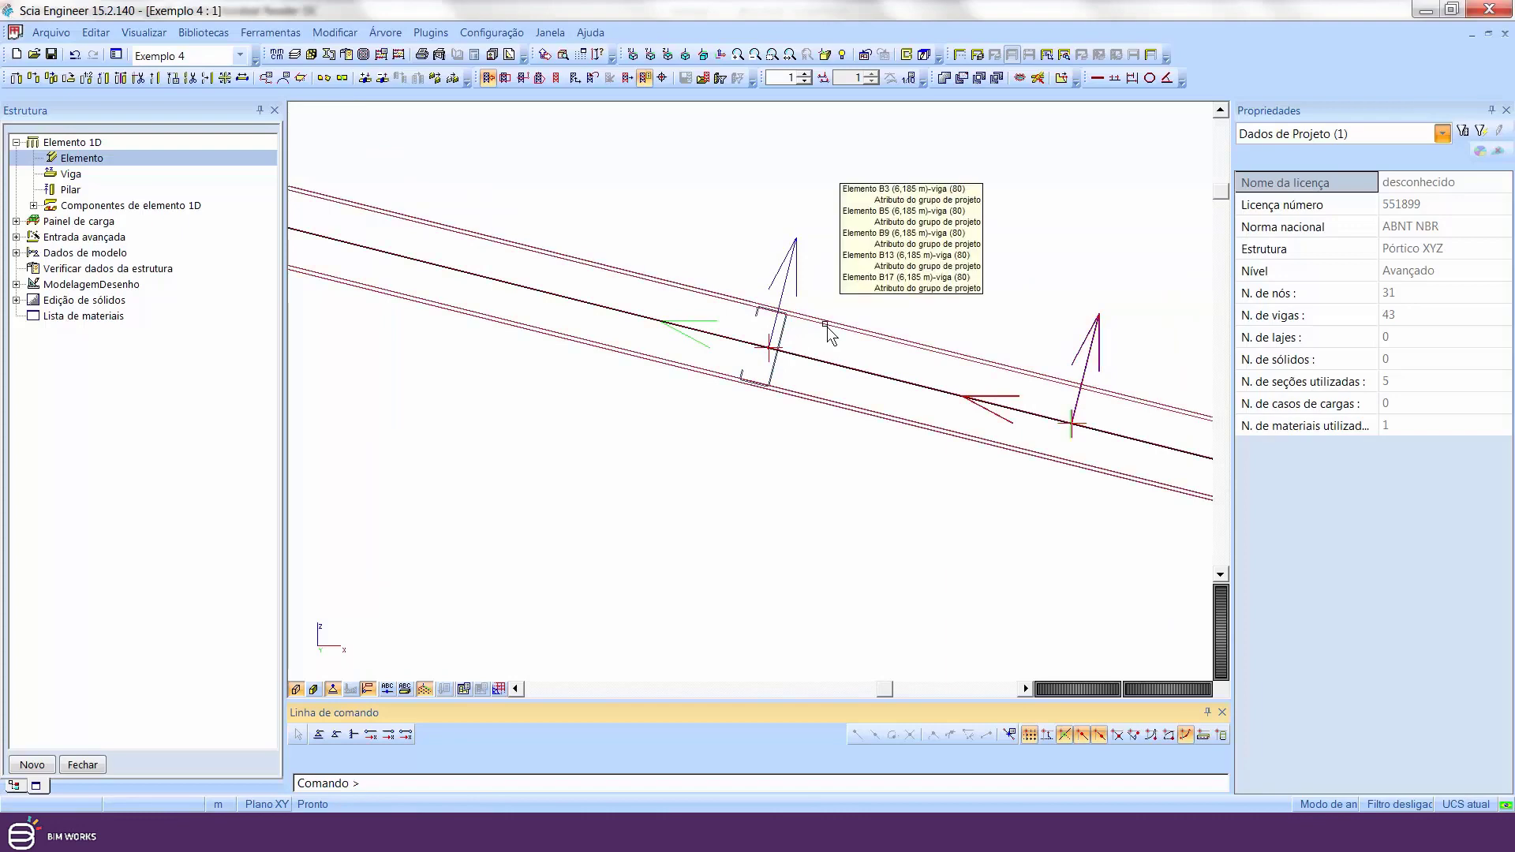
# - Switch the UCS back to the global coordinate system (GCS) with the frame shown in 3D
pyautogui.keyDown('ctrl'); pyautogui.moveTo(910, 382); pyautogui.dragTo(977, 356, button='right'); pyautogui.keyUp('ctrl')
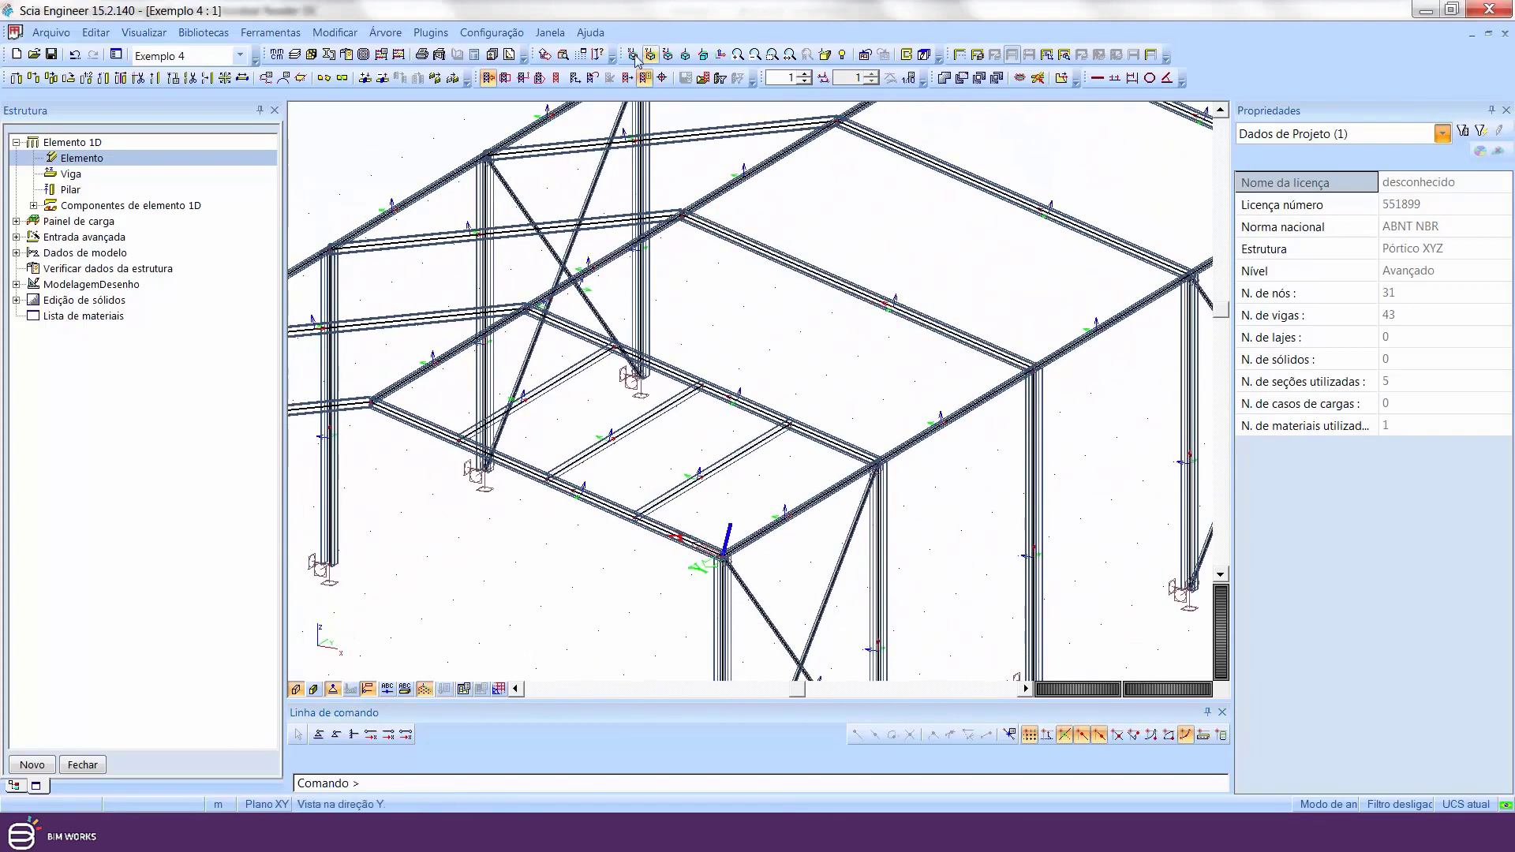
pyautogui.click(546, 55)
pyautogui.click(591, 175)
pyautogui.keyDown('shift'); pyautogui.moveTo(591, 412); pyautogui.dragTo(844, 269, button='right'); pyautogui.keyUp('shift')
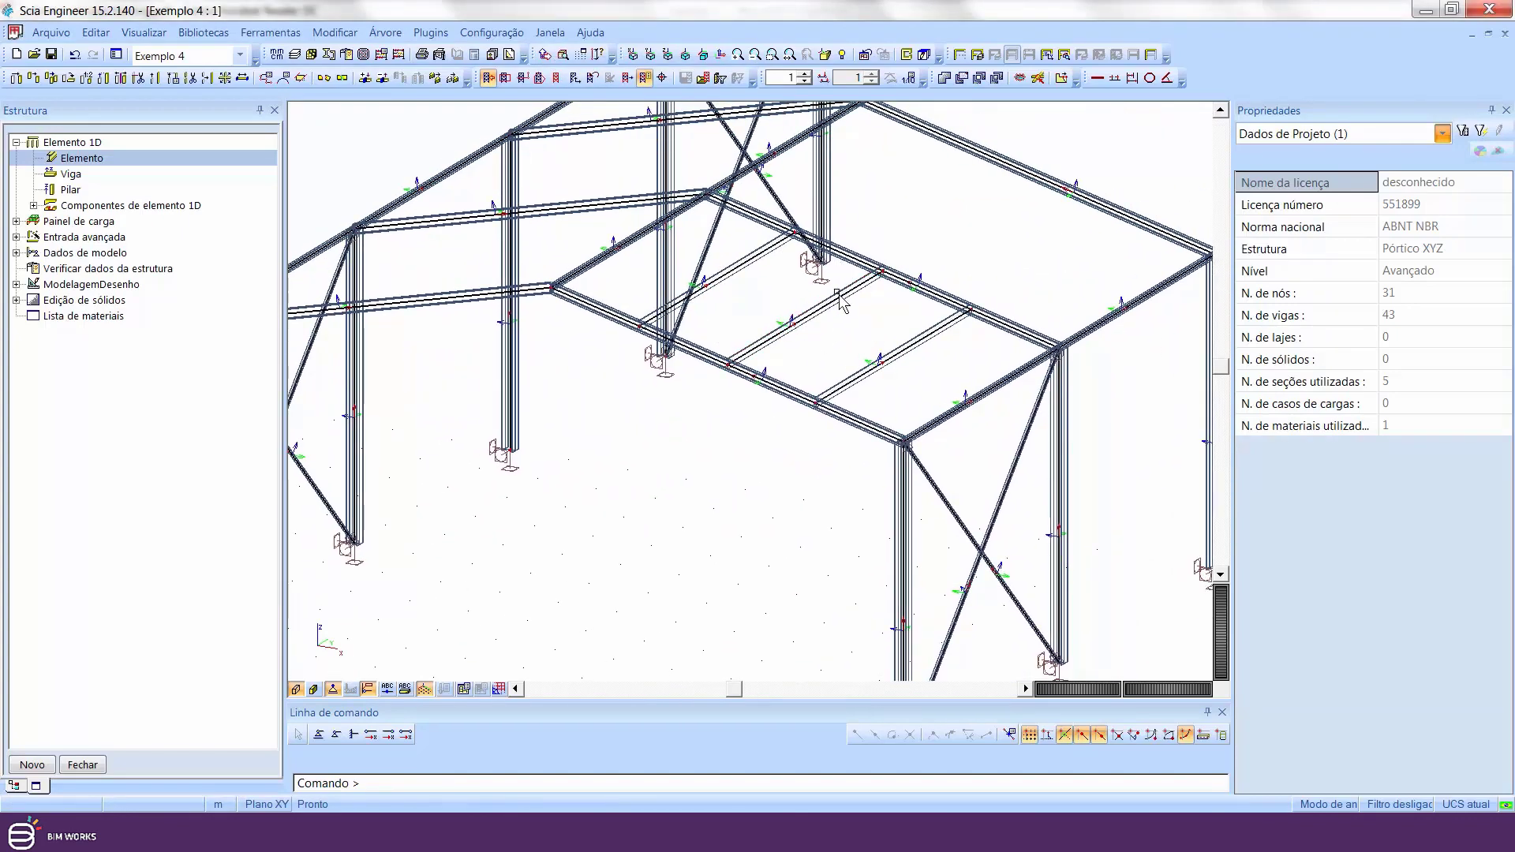
# - Generate the structural model of the frame and display its members as rendered solids
pyautogui.moveTo(829, 342)
pyautogui.keyDown('ctrl'); pyautogui.mouseDown(button='right')
pyautogui.moveTo(852, 342)
pyautogui.moveTo(825, 327)
pyautogui.mouseUp(button='right'); pyautogui.keyUp('ctrl')
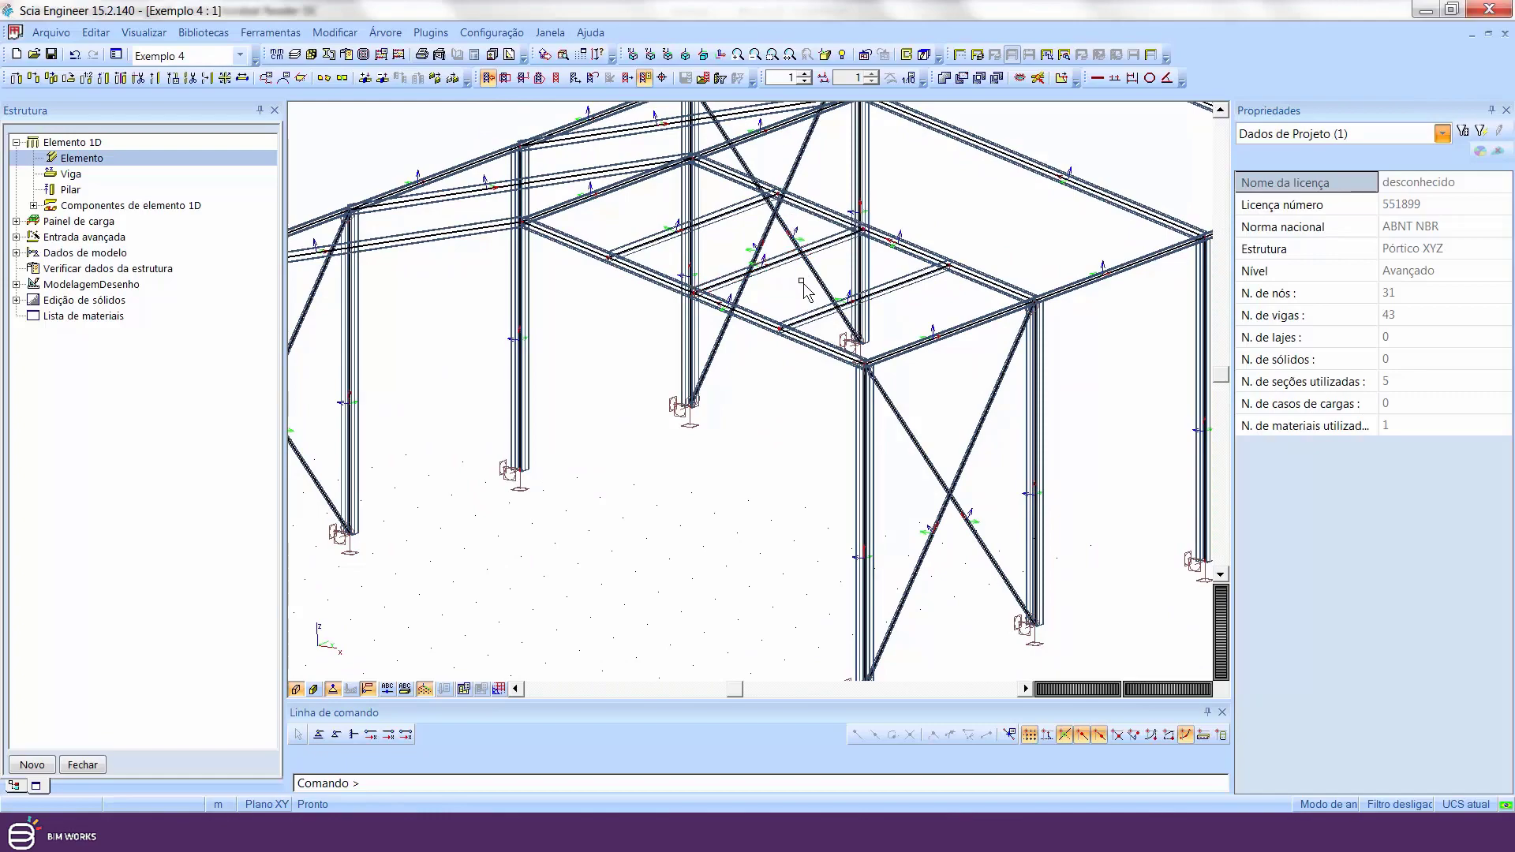
pyautogui.keyDown('ctrl'); pyautogui.moveTo(807, 288); pyautogui.dragTo(900, 430, button='right'); pyautogui.keyUp('ctrl')
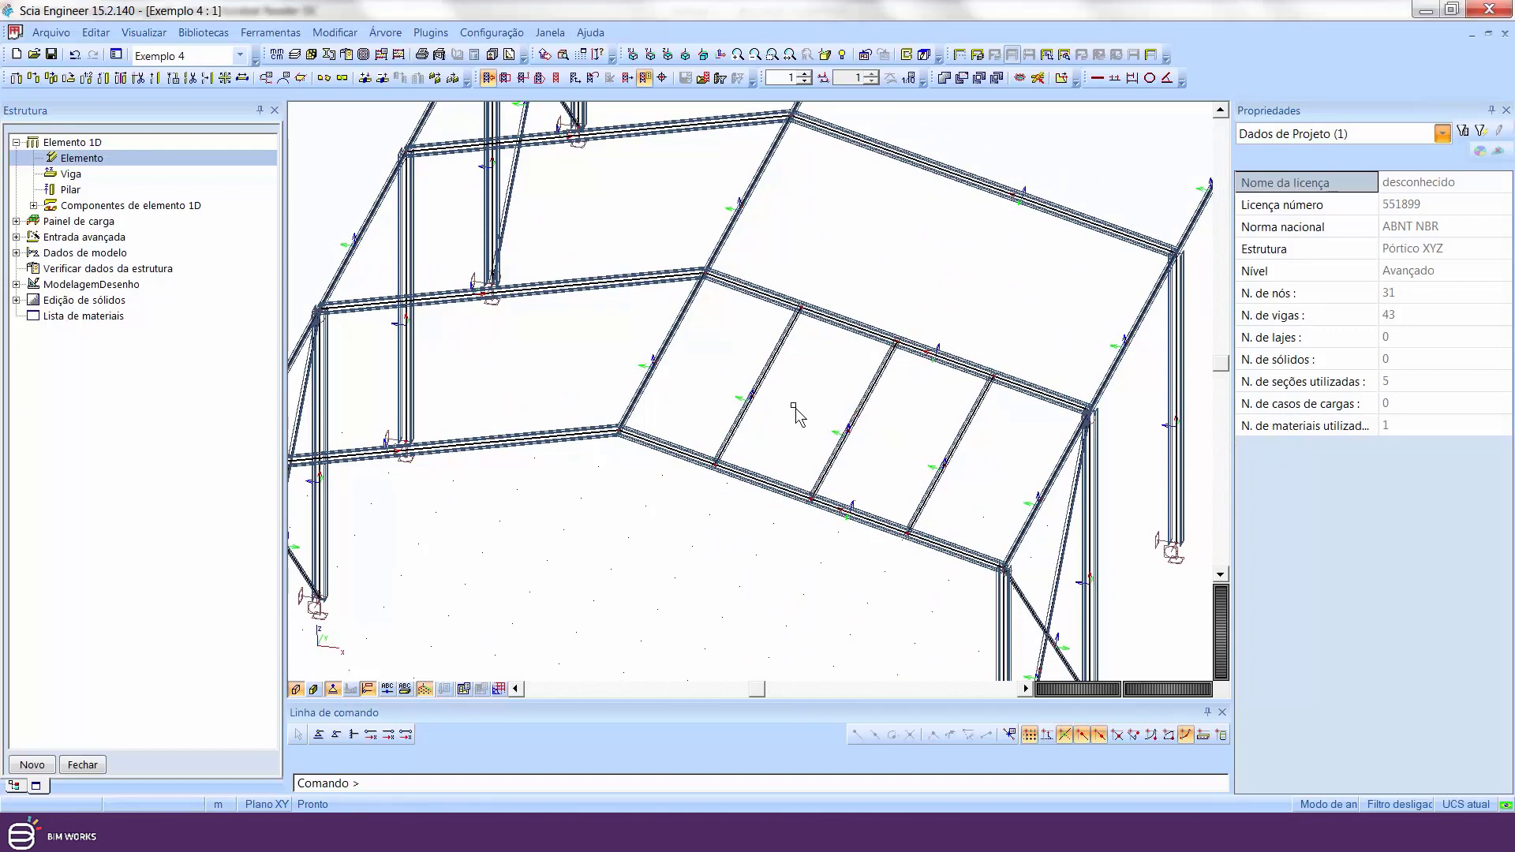
pyautogui.moveTo(917, 439)
pyautogui.keyDown('ctrl'); pyautogui.mouseDown(button='right')
pyautogui.moveTo(901, 387)
pyautogui.moveTo(912, 454)
pyautogui.mouseUp(button='right'); pyautogui.keyUp('ctrl')
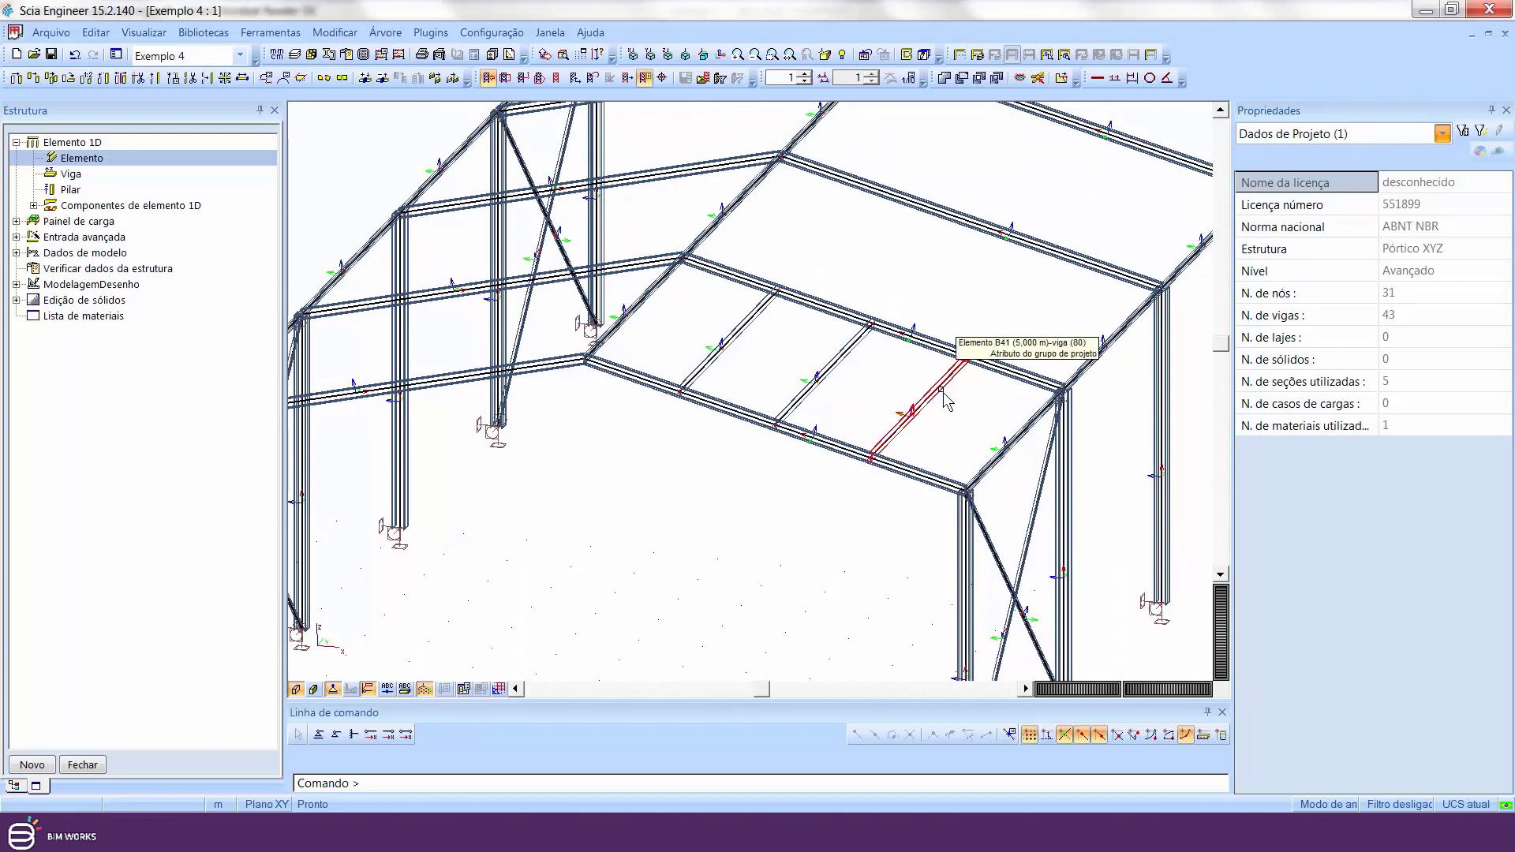
pyautogui.click(909, 63)
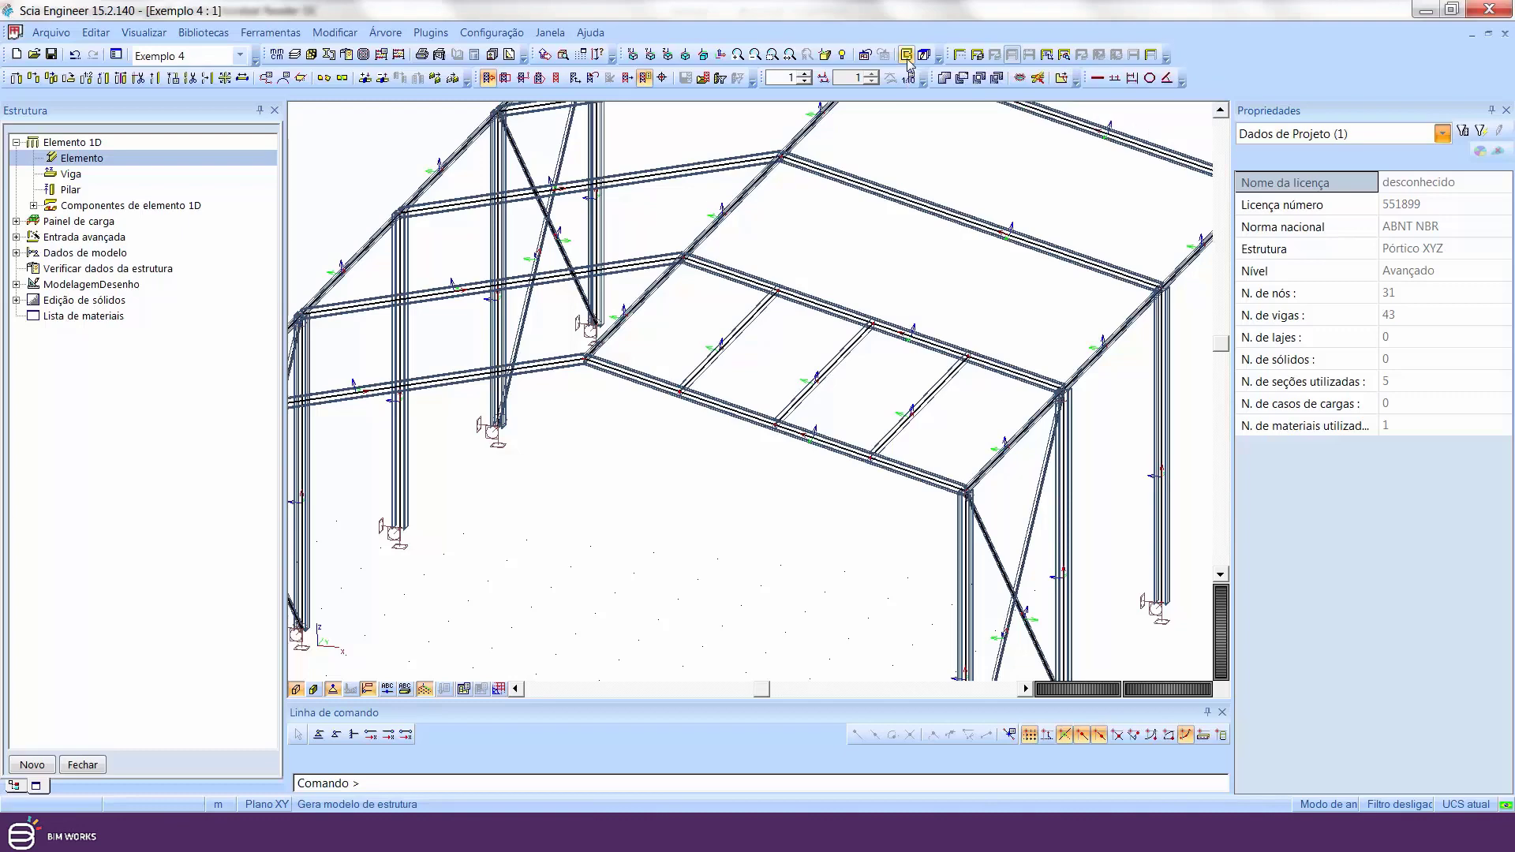
pyautogui.click(313, 690)
pyautogui.scroll(6, 939, 497)
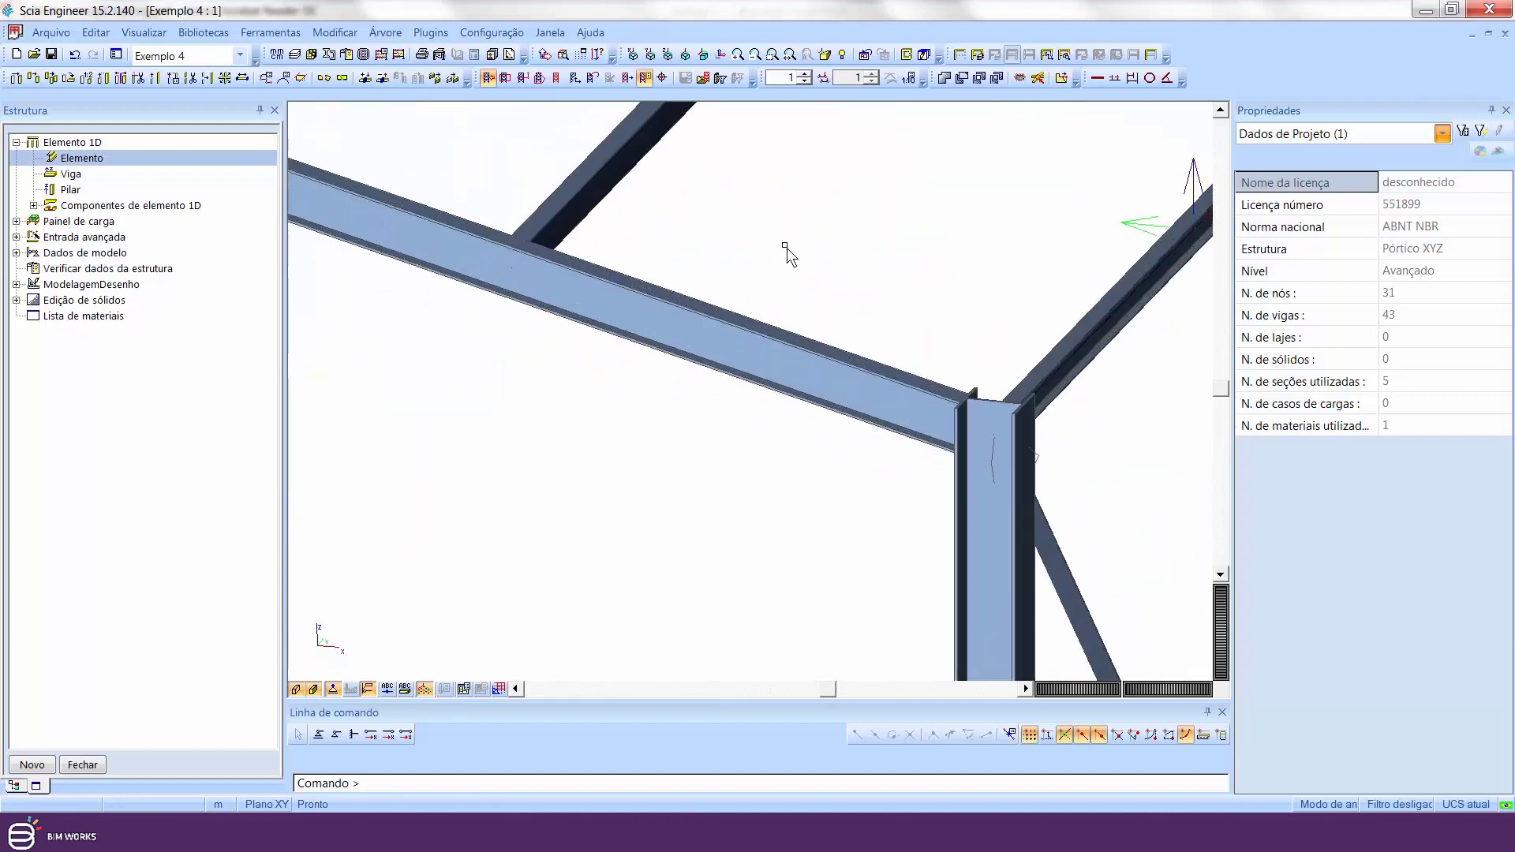
pyautogui.scroll(-5, 805, 387)
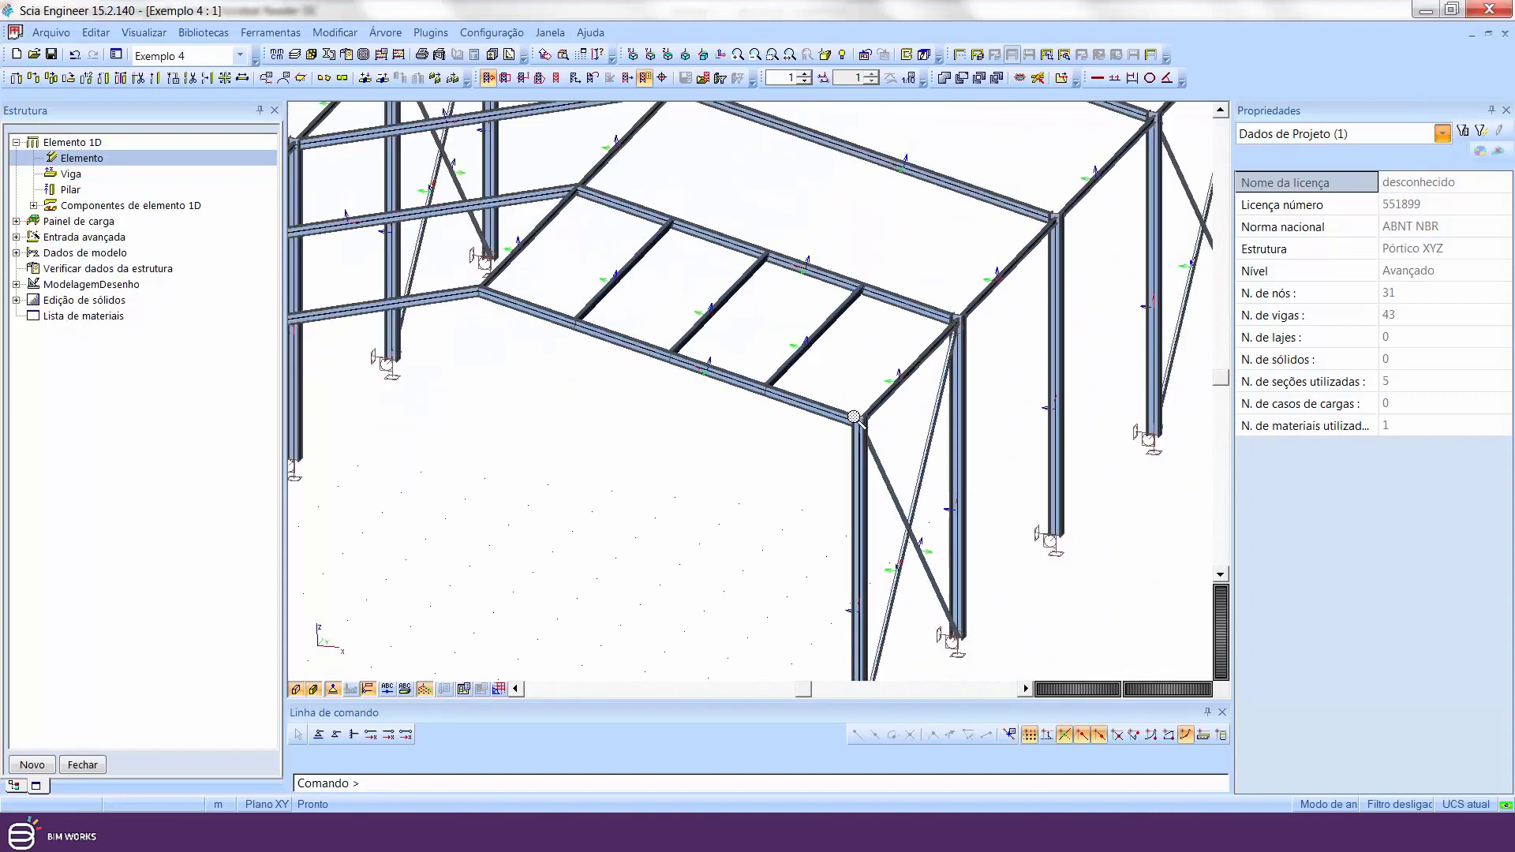
pyautogui.keyDown('ctrl'); pyautogui.moveTo(855, 417); pyautogui.dragTo(795, 413, button='right'); pyautogui.keyUp('ctrl')
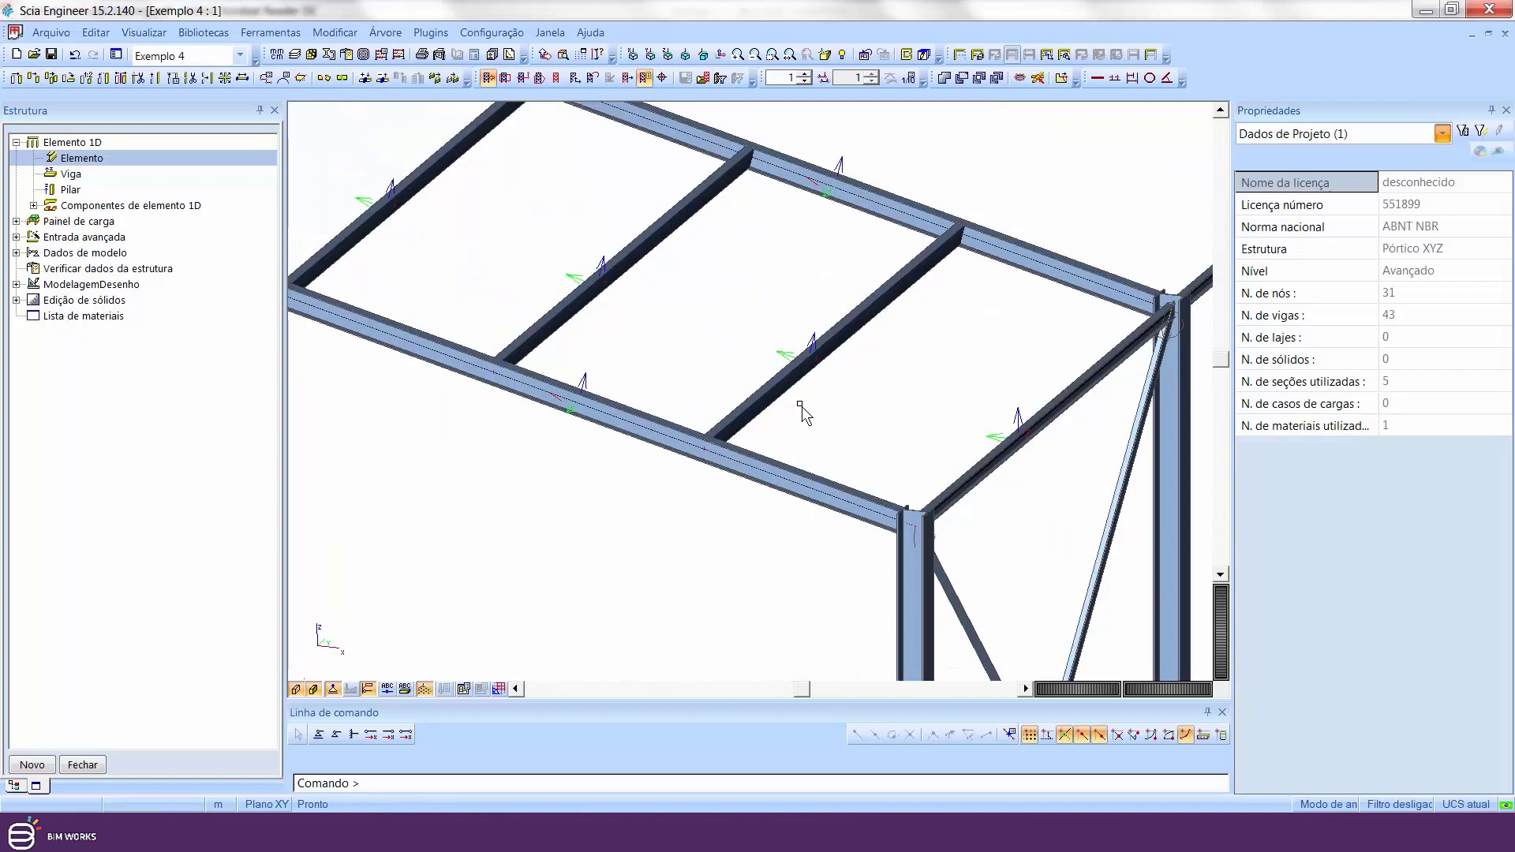
# - Set the structural-model eccentricity z of the three C purlins between the two front rafters to 155 mm
pyautogui.keyDown('shift'); pyautogui.moveTo(721, 352); pyautogui.dragTo(838, 560, button='right'); pyautogui.keyUp('shift')
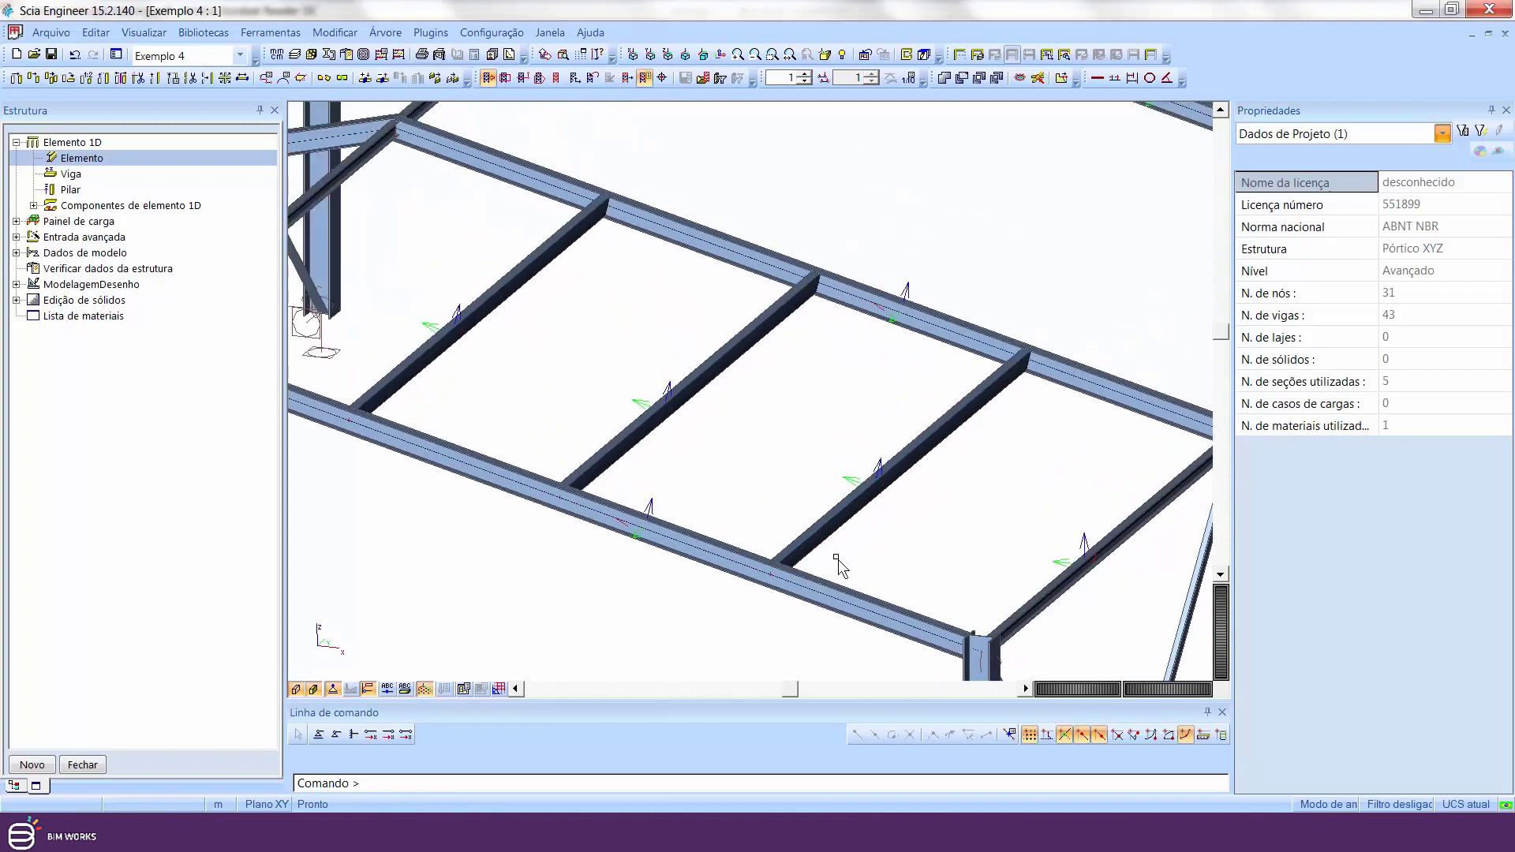
pyautogui.click(842, 533)
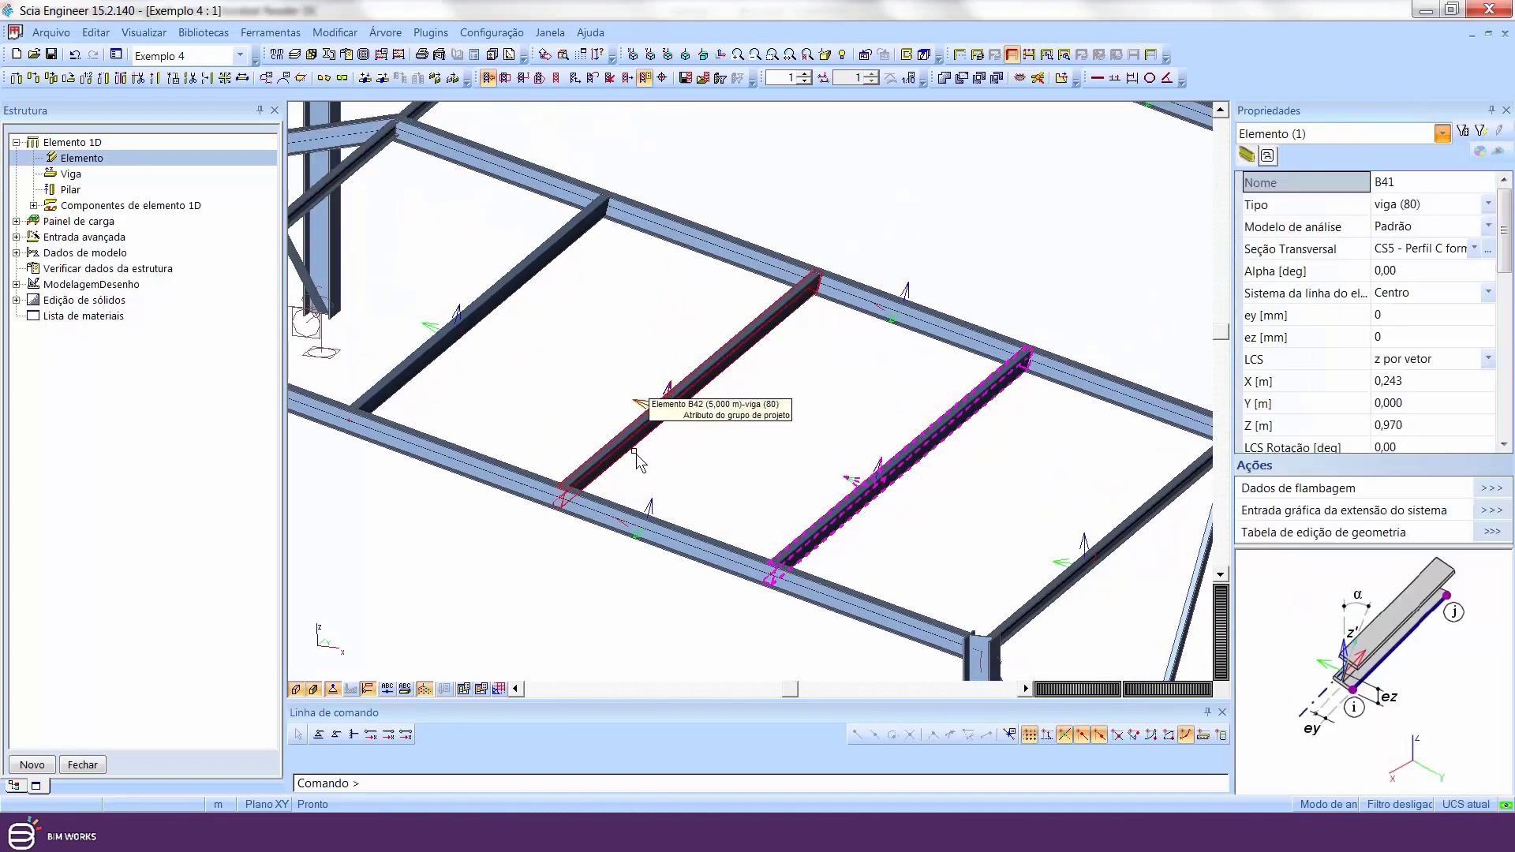
pyautogui.click(632, 433)
pyautogui.click(441, 365)
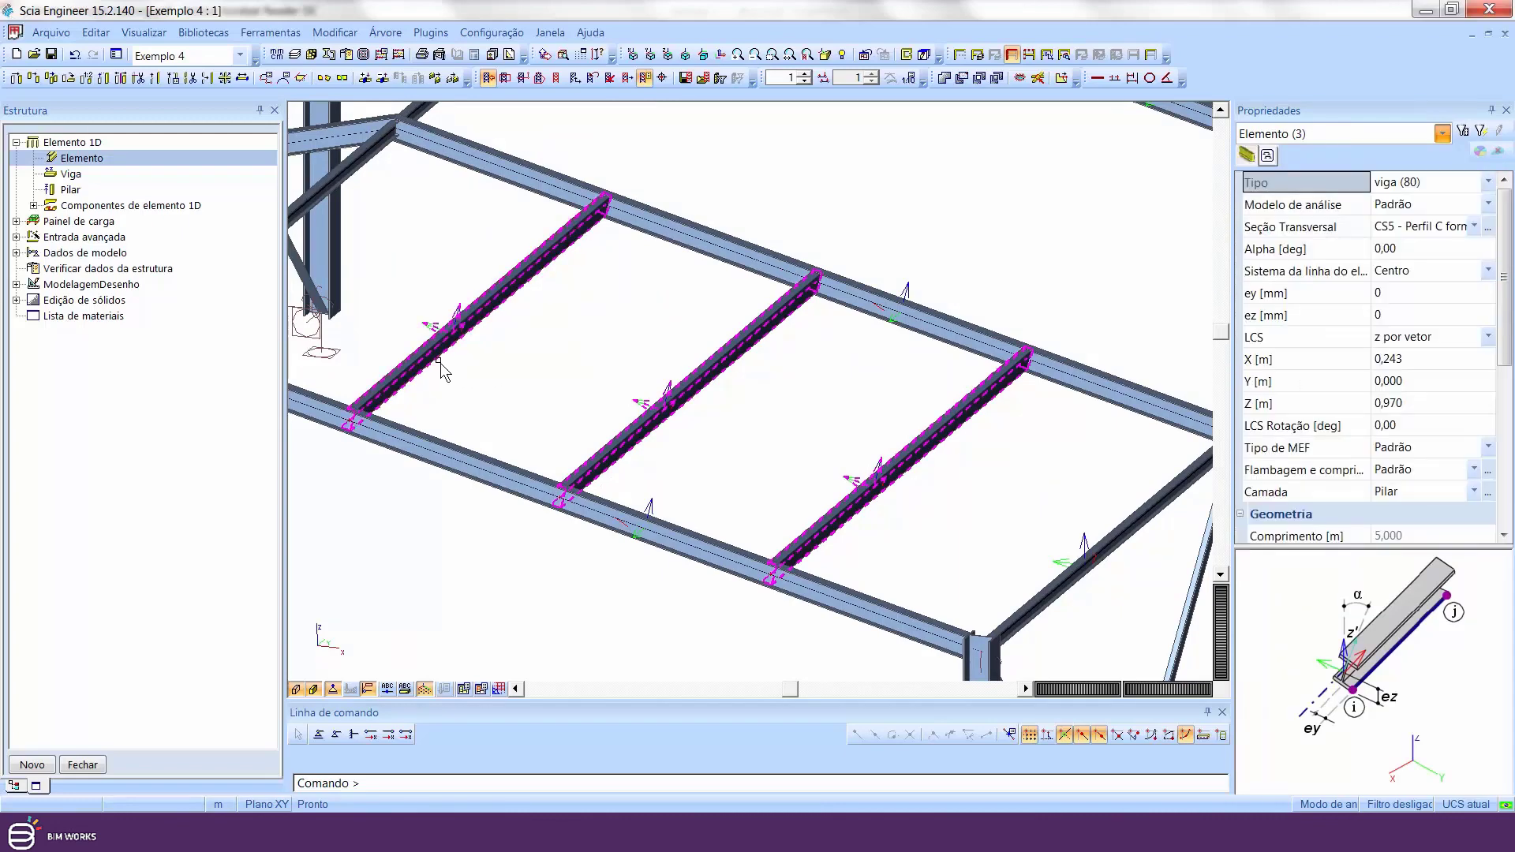
pyautogui.click(1358, 315)
pyautogui.click(1392, 316)
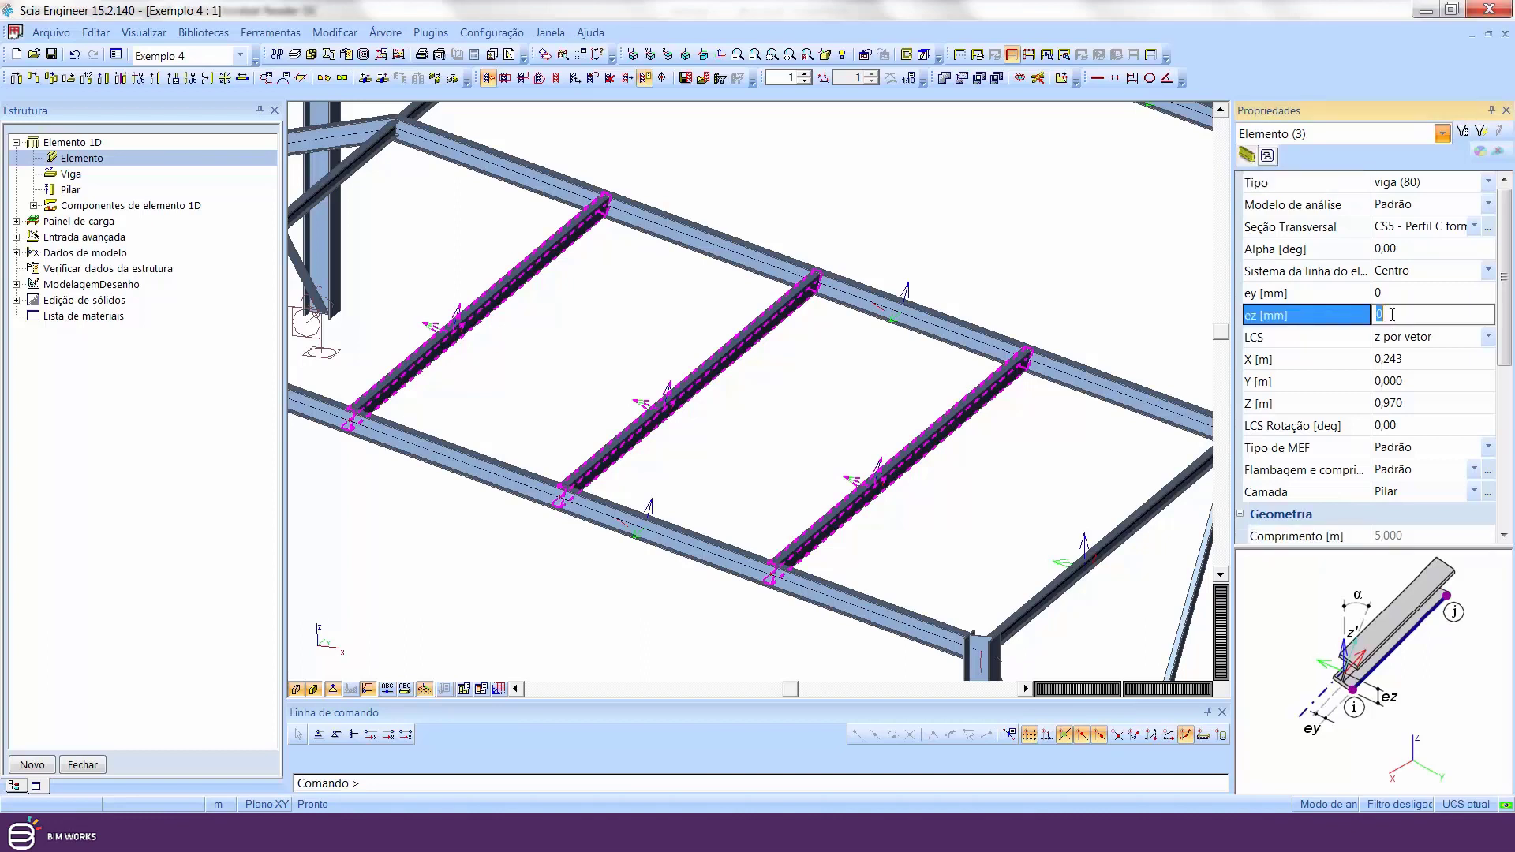
pyautogui.click(1508, 242)
pyautogui.scroll(-5, 1467, 432)
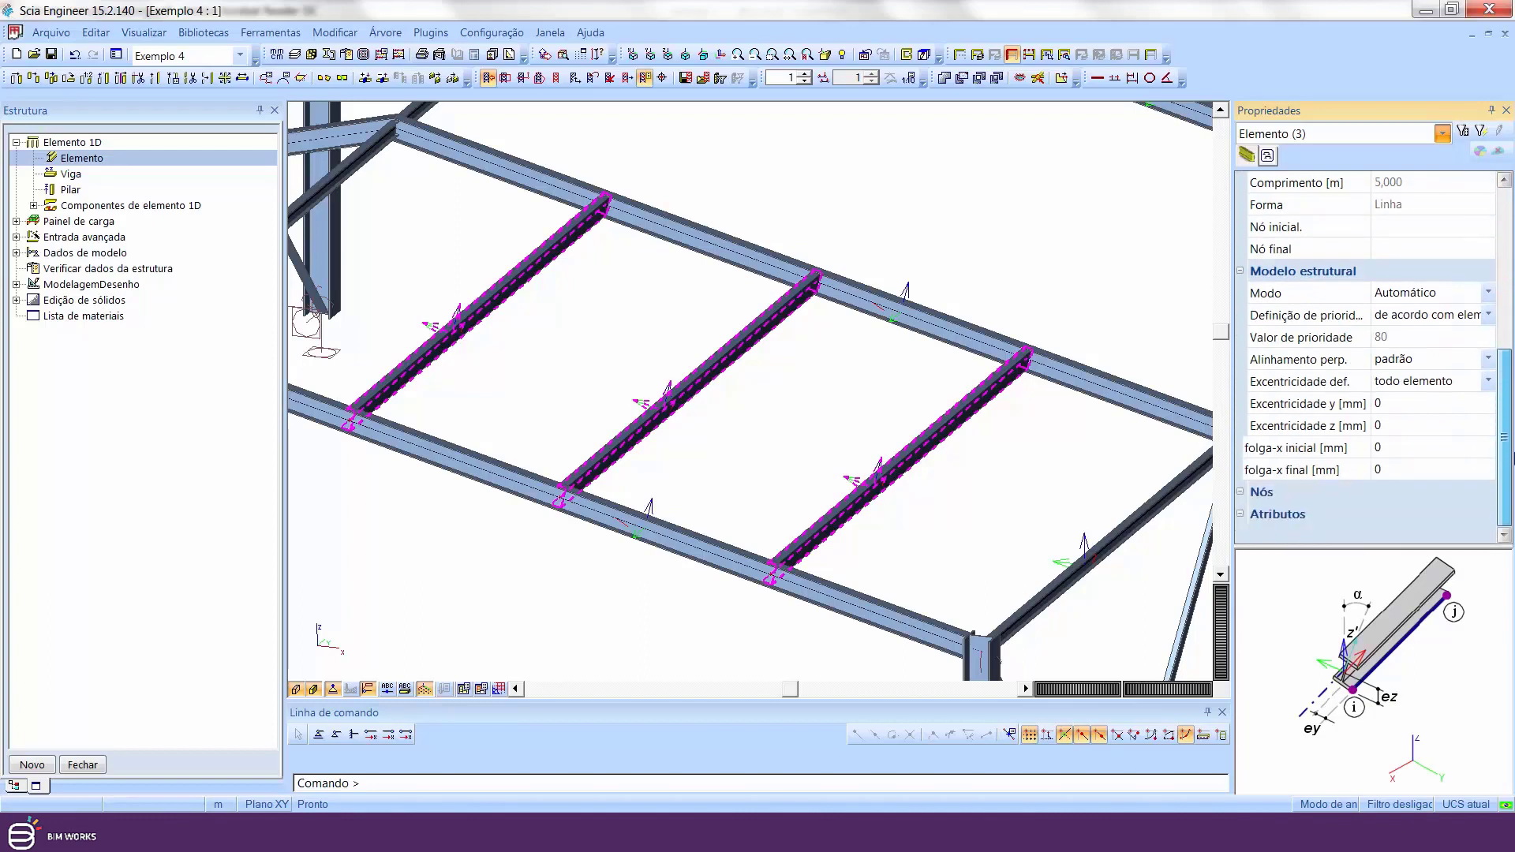
pyautogui.click(1394, 426)
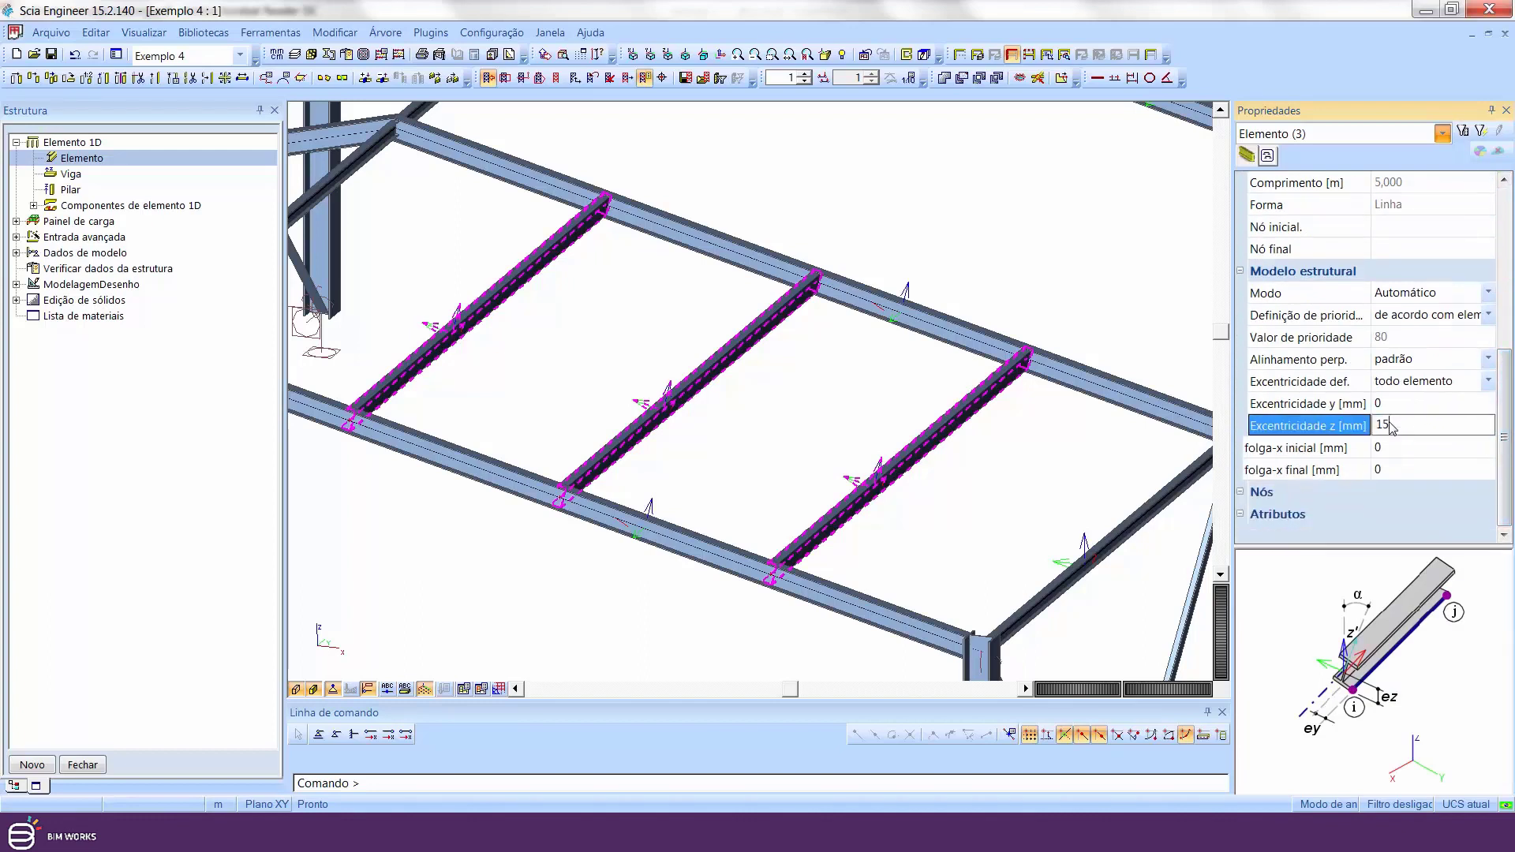
pyautogui.press('Return')
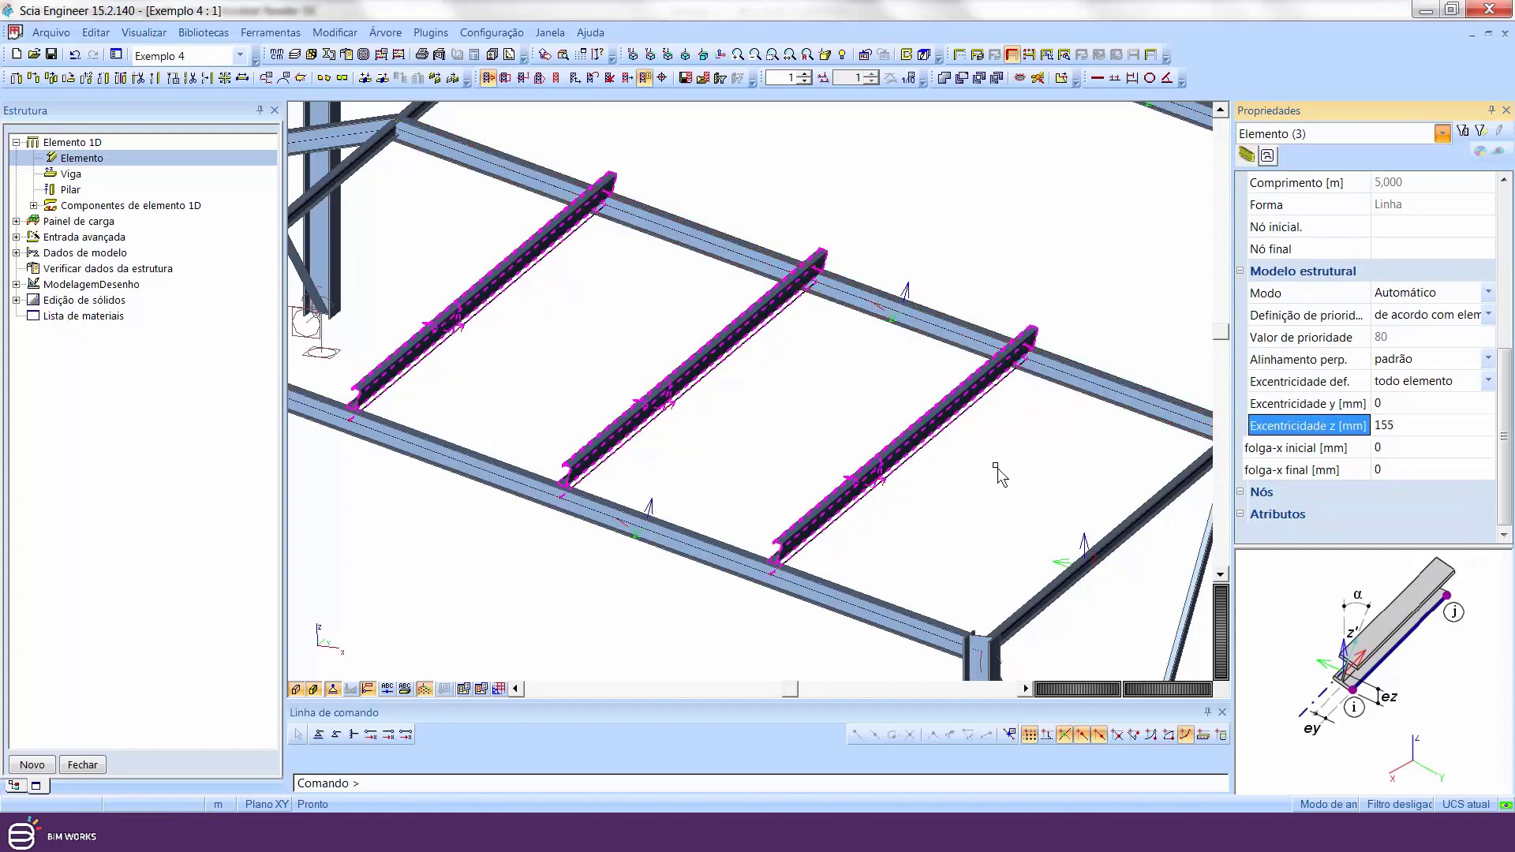
# - View the frame along the Y axis and examine up close how the purlins sit on the rafter
pyautogui.moveTo(998, 469)
pyautogui.keyDown('ctrl'); pyautogui.mouseDown(button='right')
pyautogui.moveTo(1017, 447)
pyautogui.moveTo(1001, 486)
pyautogui.mouseUp(button='right'); pyautogui.keyUp('ctrl')
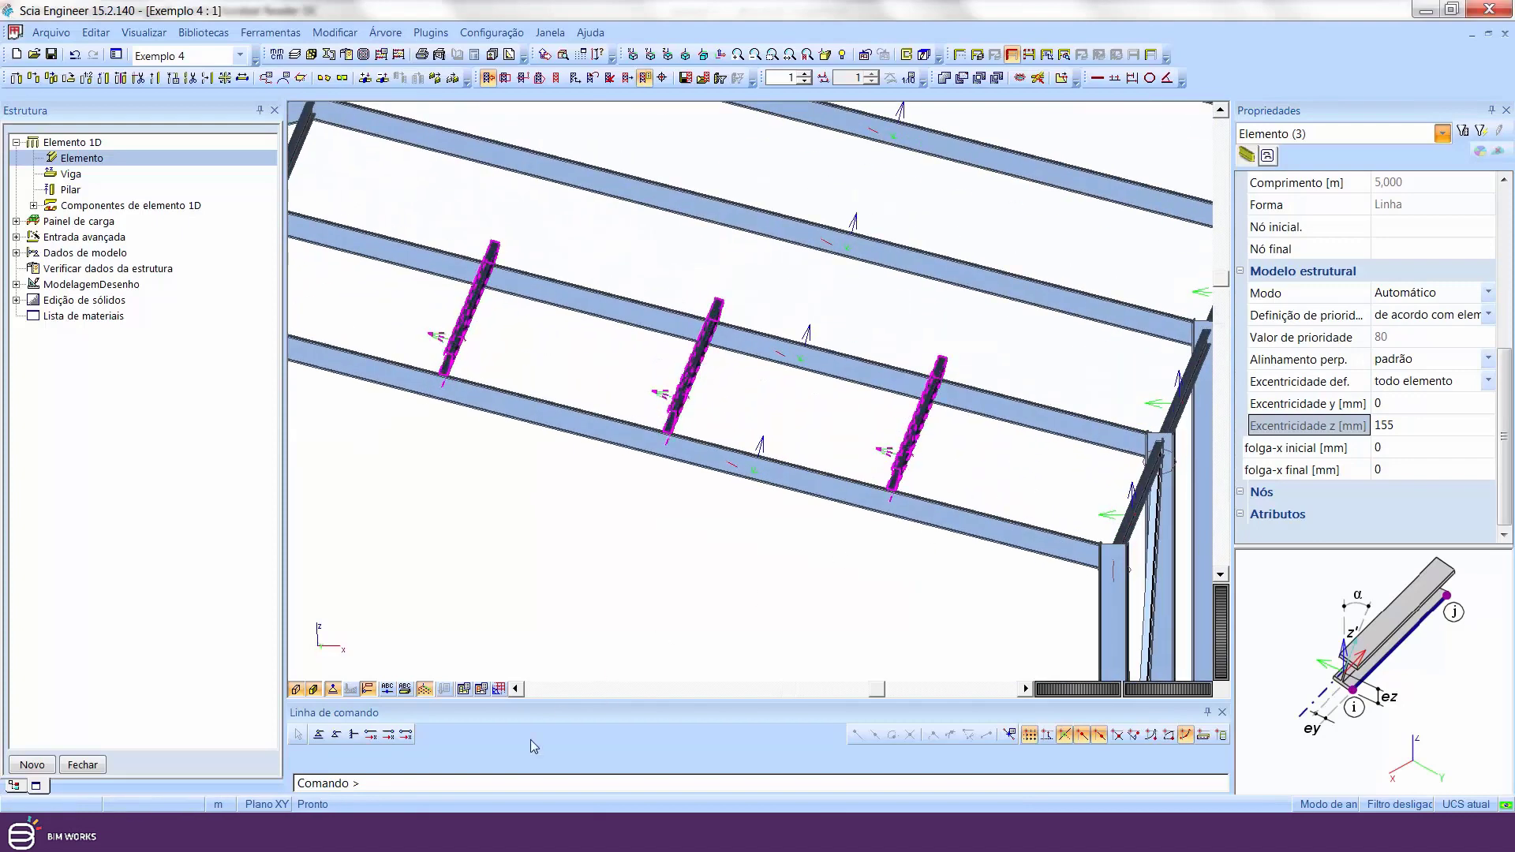
pyautogui.click(513, 782)
pyautogui.write('y')
pyautogui.press('Return')
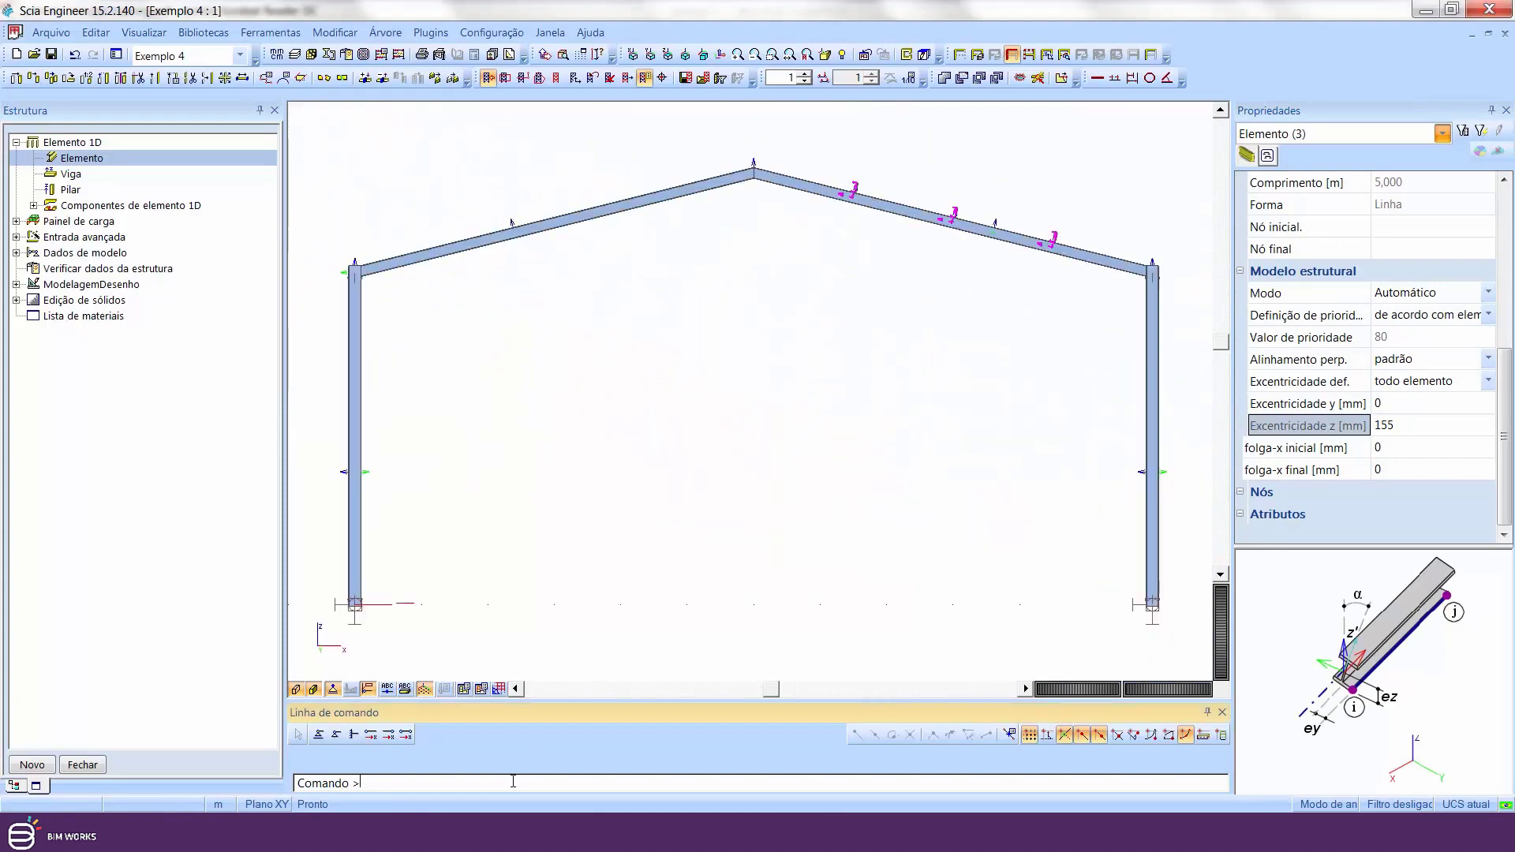
pyautogui.scroll(5, 1057, 244)
pyautogui.scroll(3, 1060, 240)
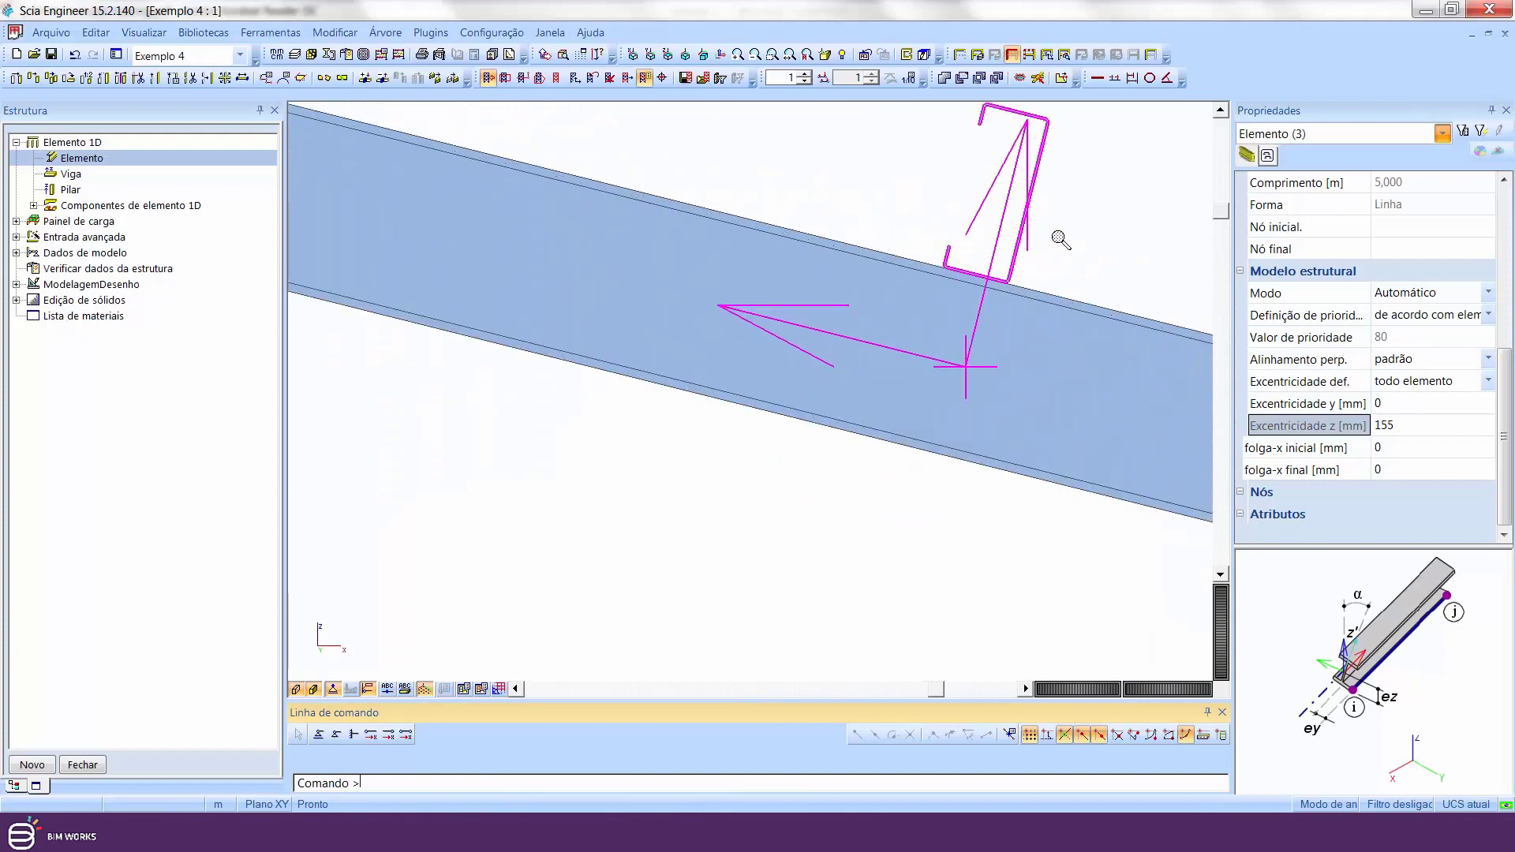
pyautogui.scroll(-8, 1060, 239)
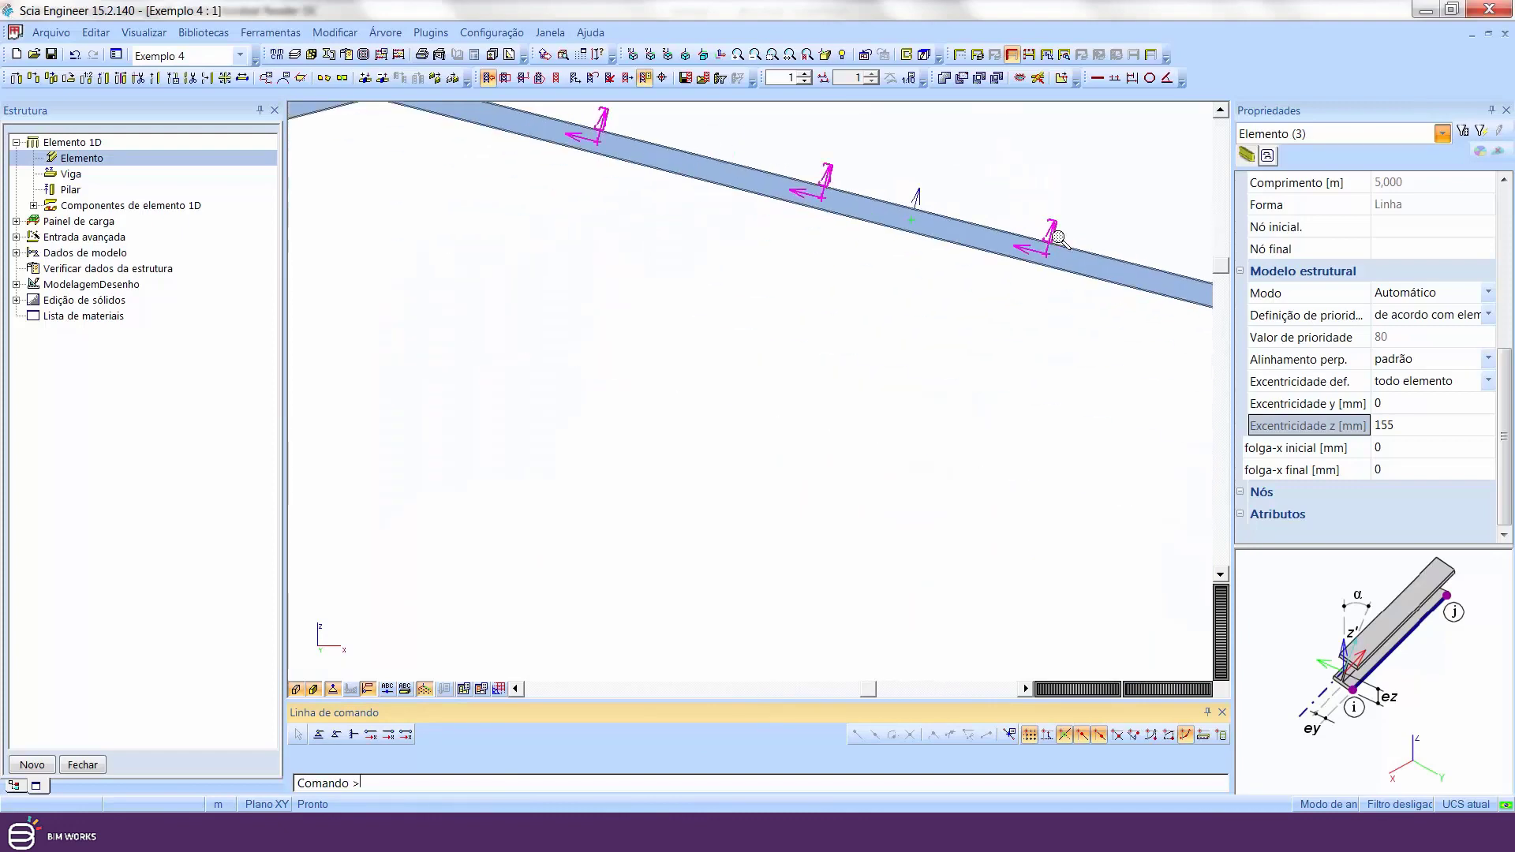
# - Return to a 3D view, compare the purlins' ez with their structural-model eccentricity z, and clear the selection
pyautogui.keyDown('ctrl'); pyautogui.moveTo(1001, 282); pyautogui.dragTo(1015, 385, button='right'); pyautogui.keyUp('ctrl')
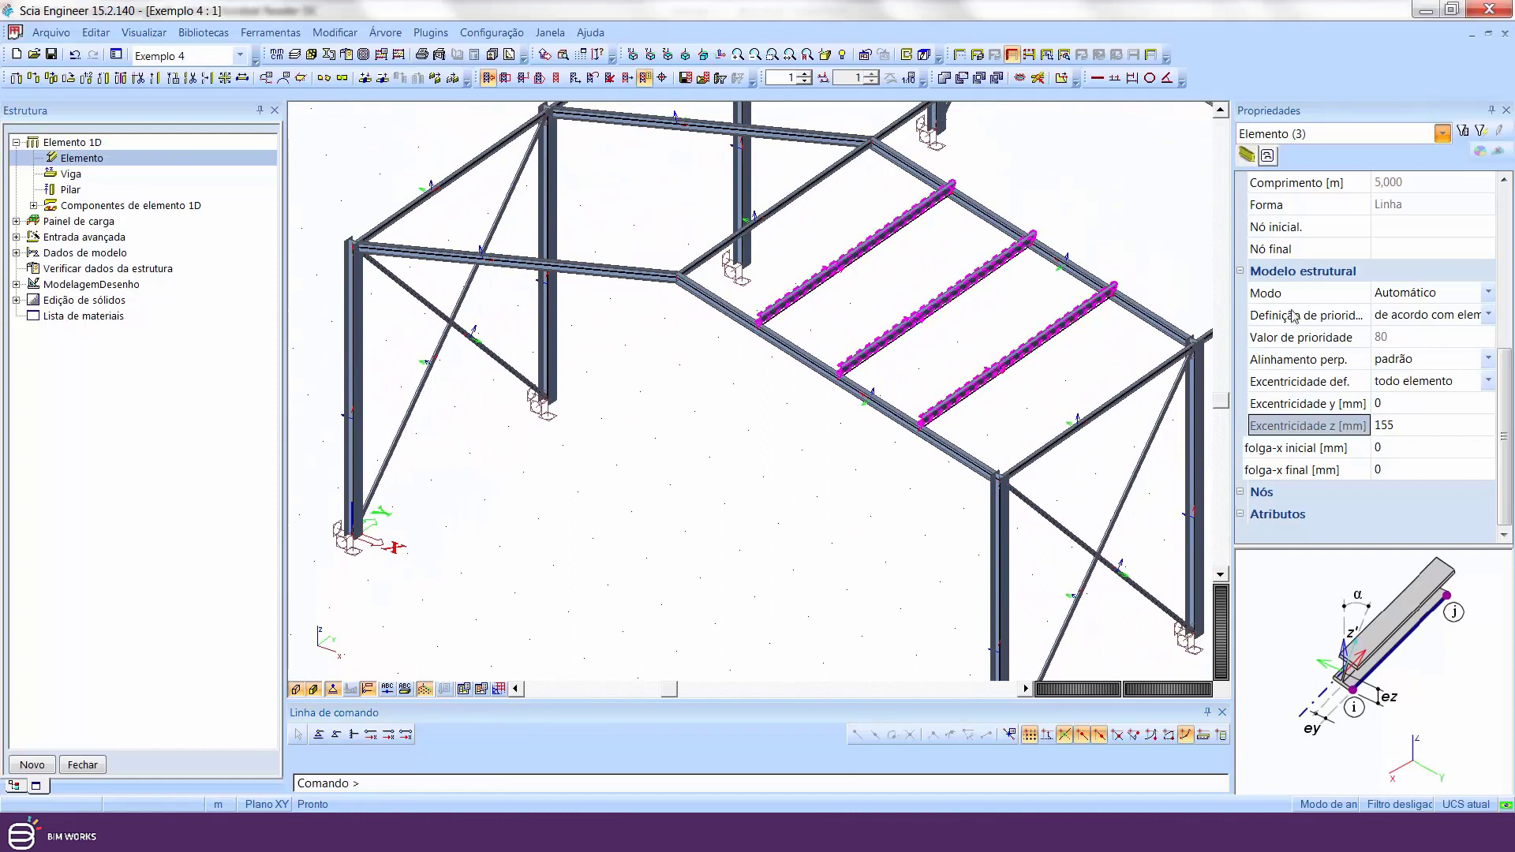
pyautogui.scroll(5, 1401, 303)
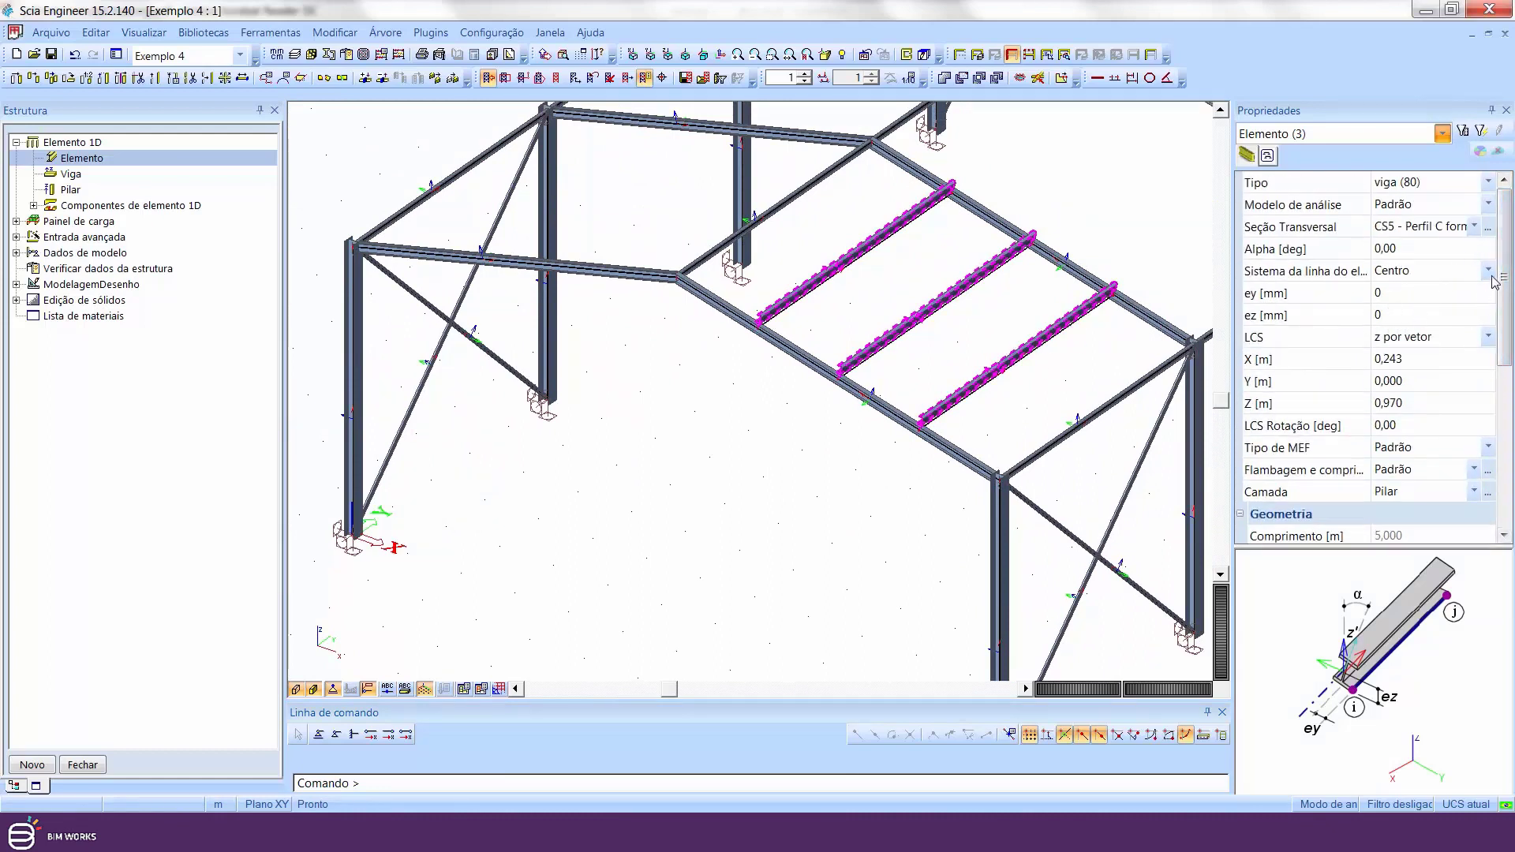
pyautogui.scroll(-5, 1408, 426)
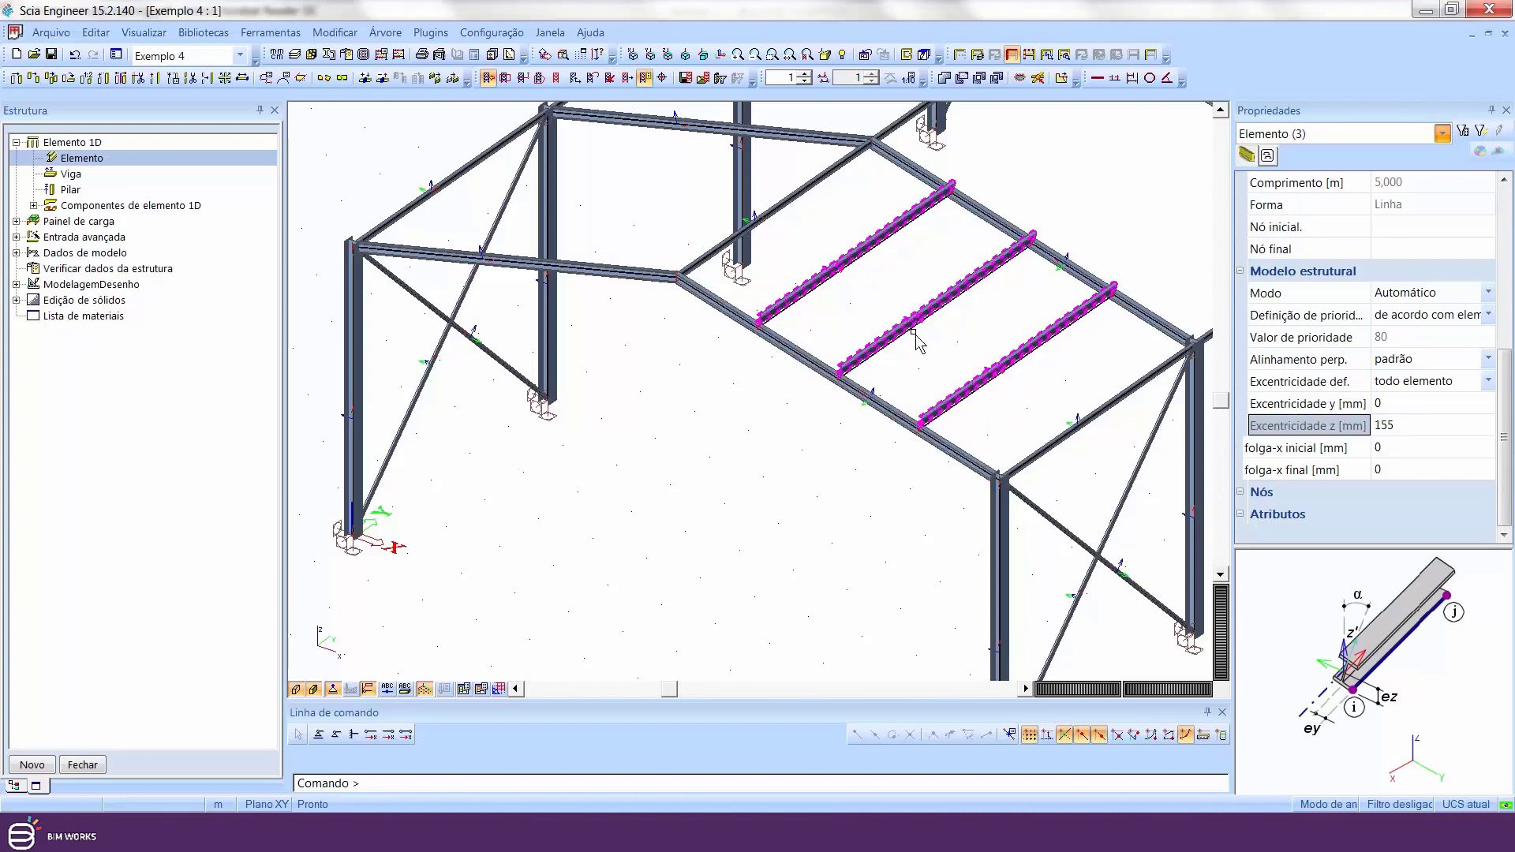
pyautogui.moveTo(916, 339); pyautogui.dragTo(887, 410, button='middle')
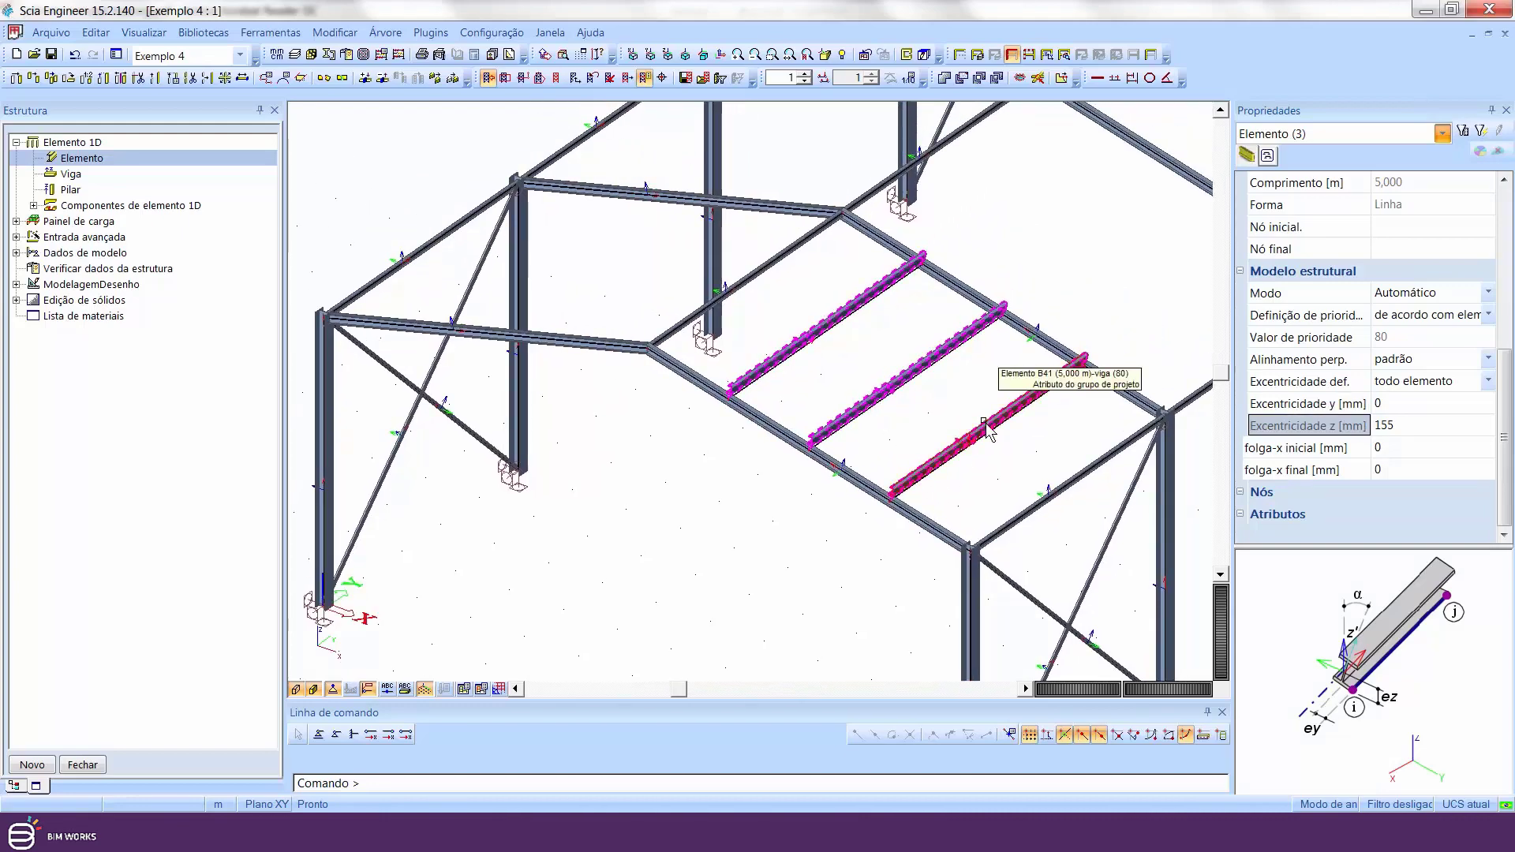
pyautogui.keyDown('ctrl'); pyautogui.moveTo(993, 445); pyautogui.dragTo(924, 667, button='right'); pyautogui.keyUp('ctrl')
pyautogui.press('Escape')
pyautogui.scroll(2, 922, 483)
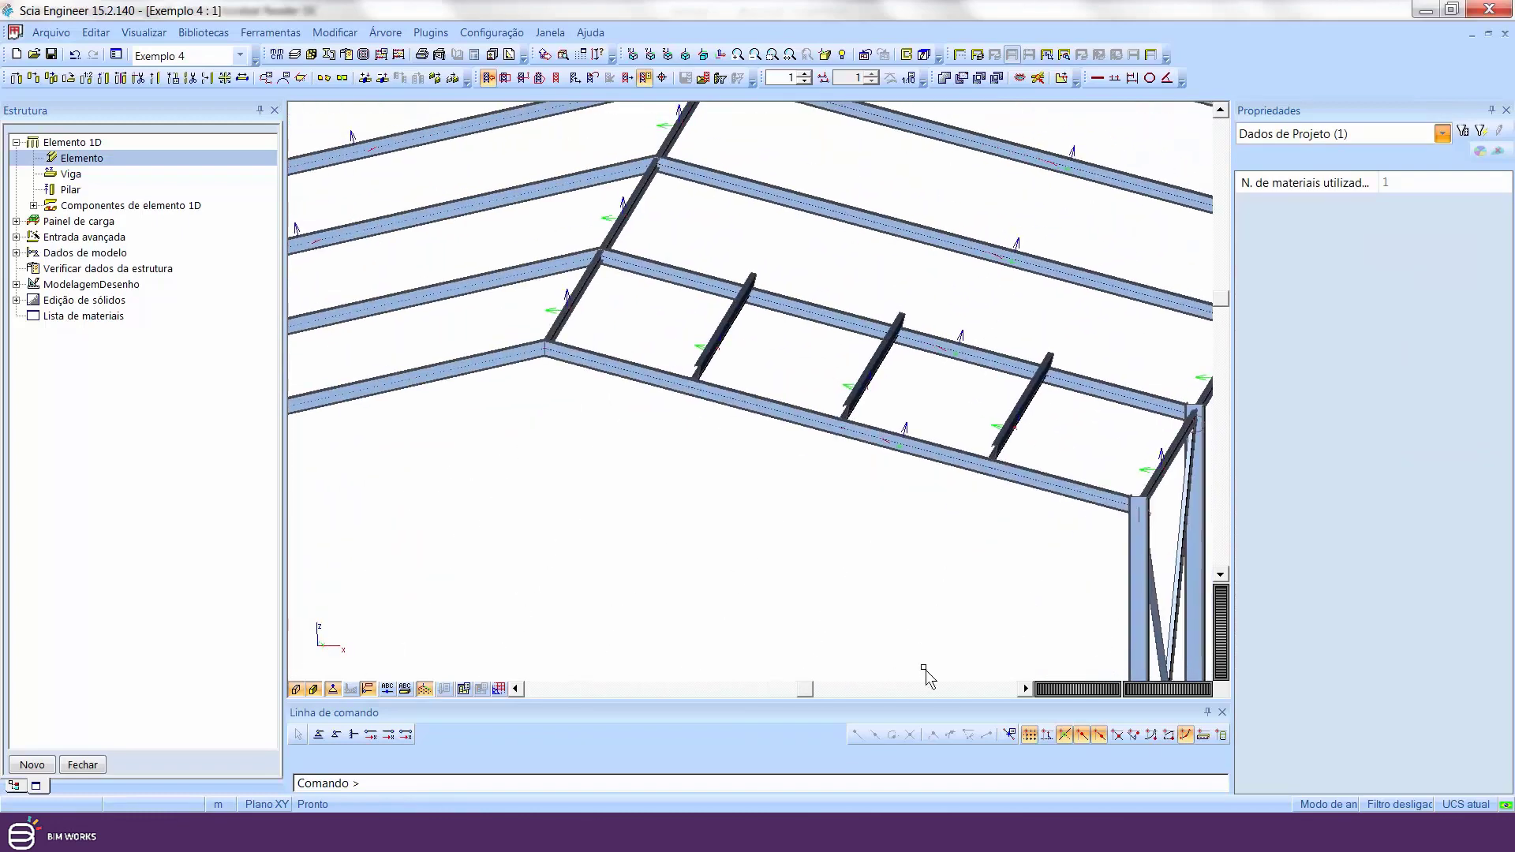
# - Change the displayed model type to "modelo de análise" in the view parameters for all elements
pyautogui.rightClick(761, 477)
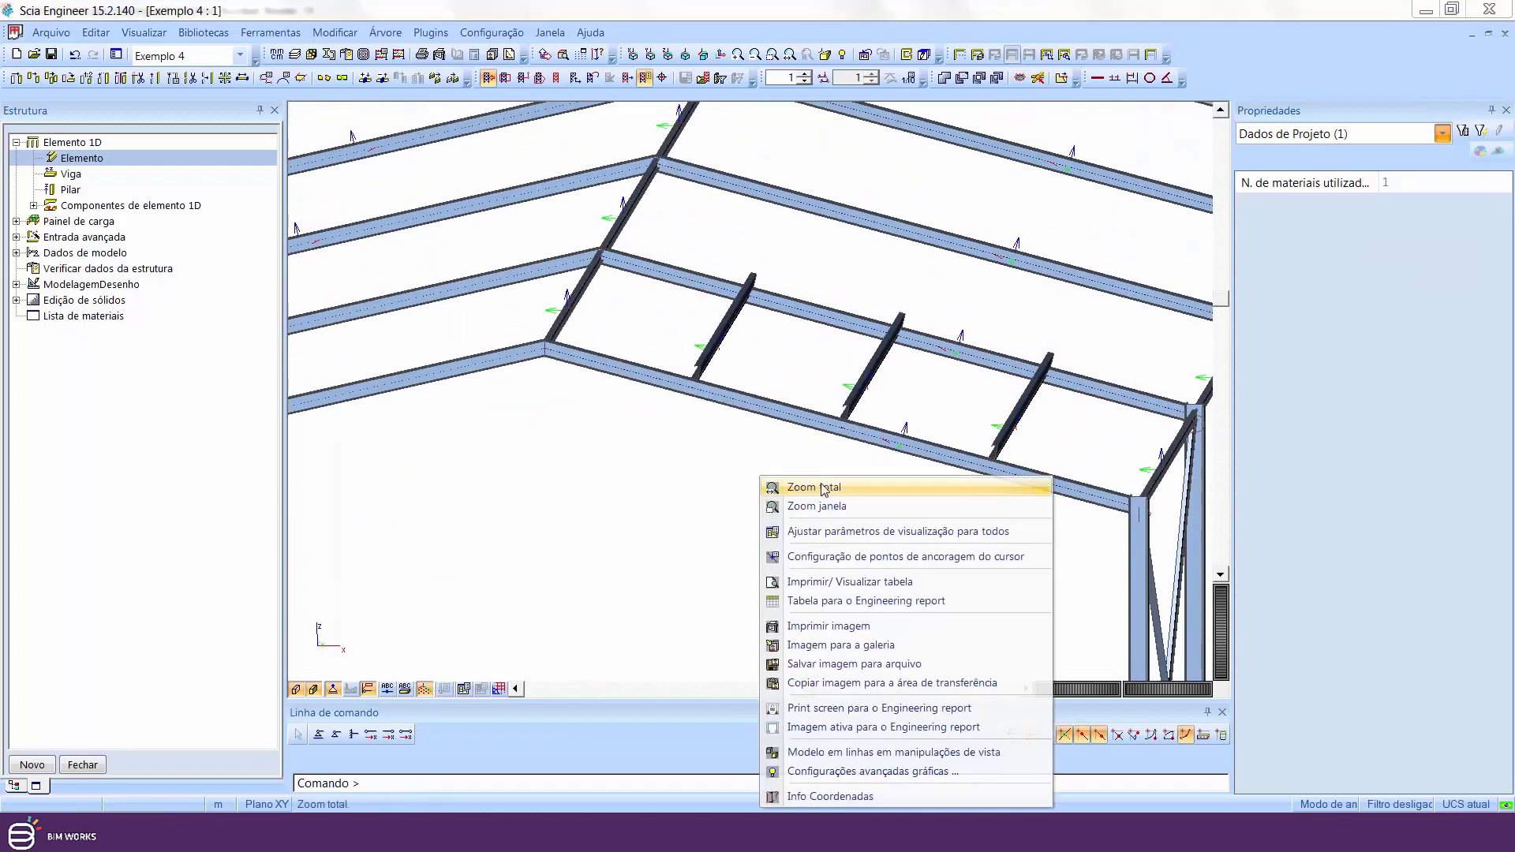
pyautogui.click(859, 528)
pyautogui.click(904, 282)
pyautogui.click(905, 283)
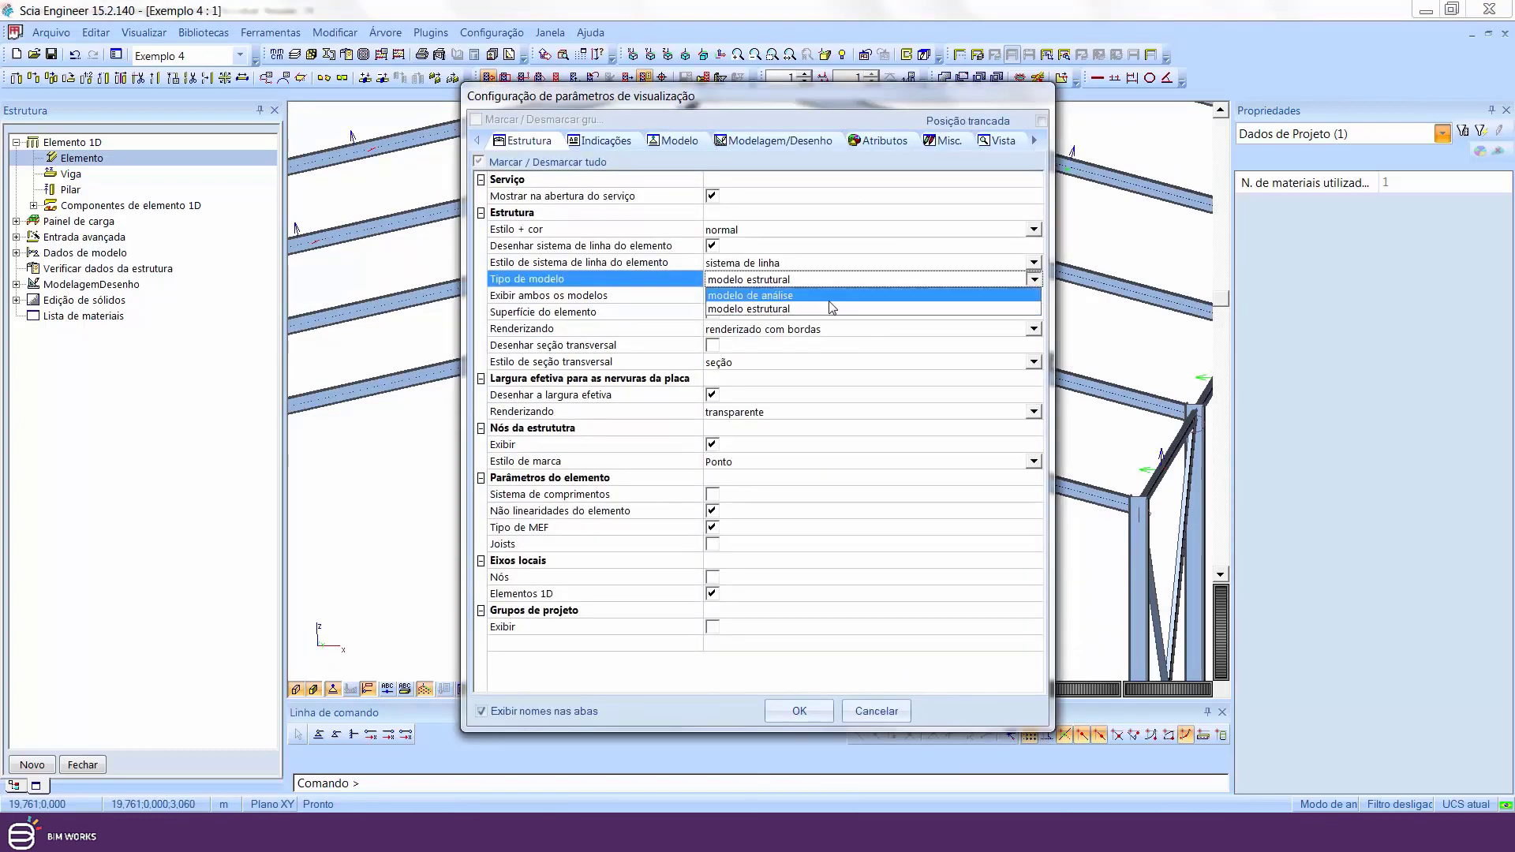
pyautogui.click(905, 295)
pyautogui.click(813, 719)
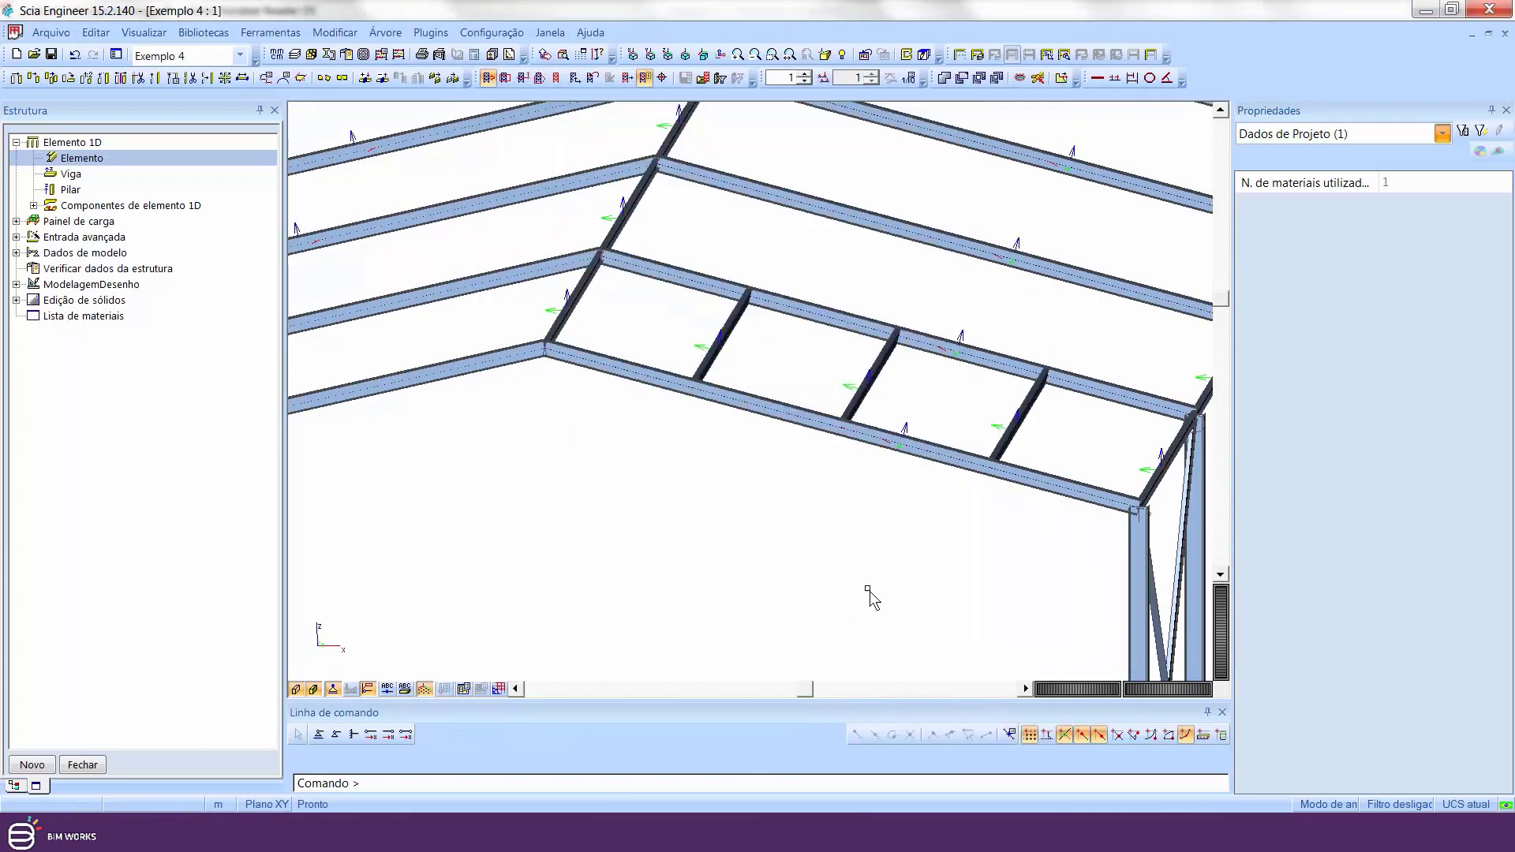
# - Set the analysis eccentricity ez of the three C purlins to 155 mm and clear the selection
pyautogui.scroll(5, 1052, 487)
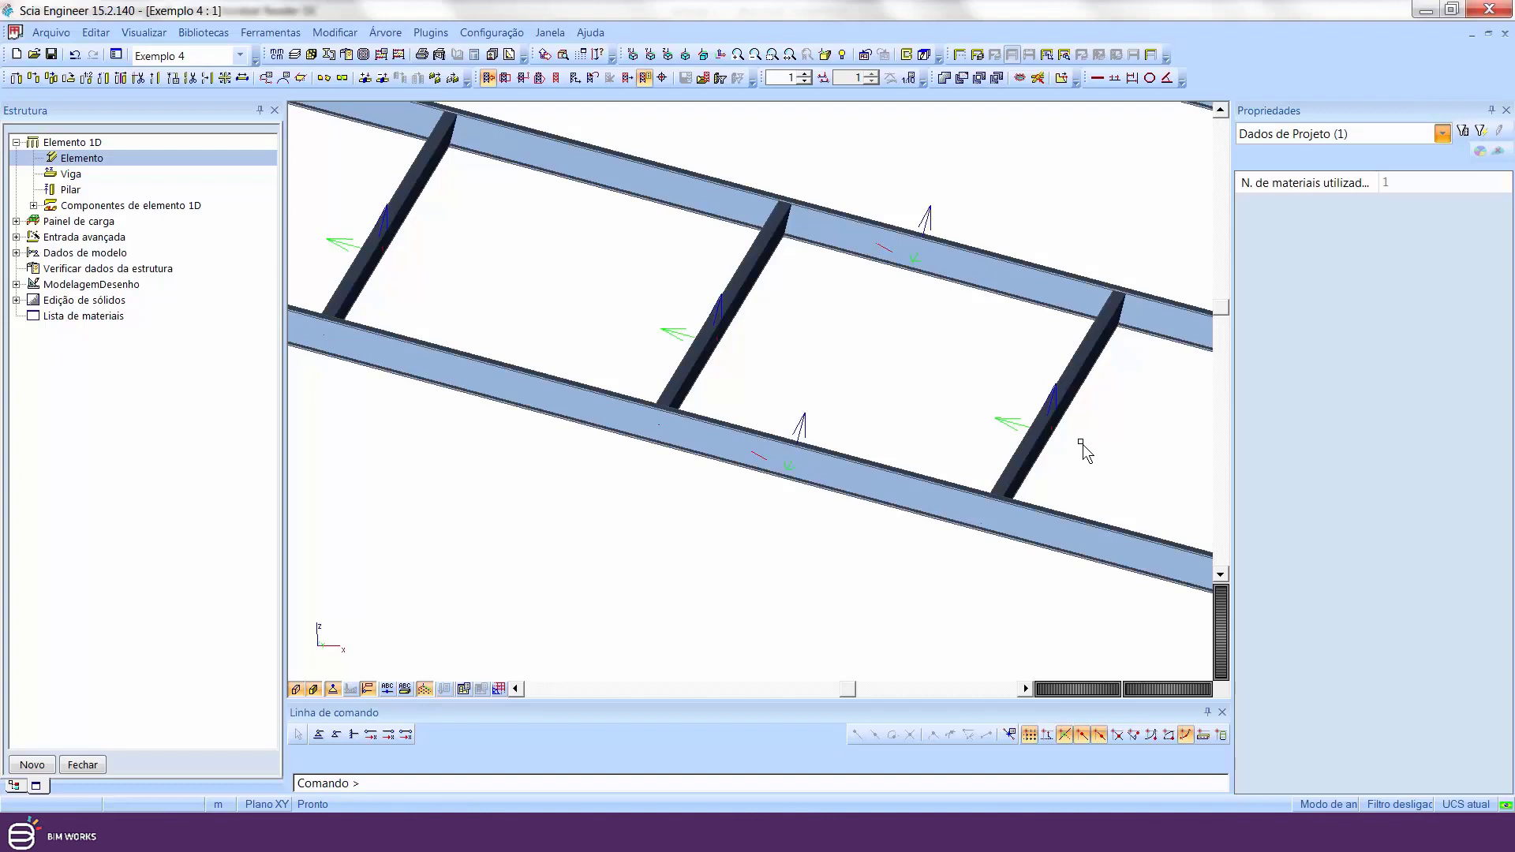
pyautogui.click(1040, 450)
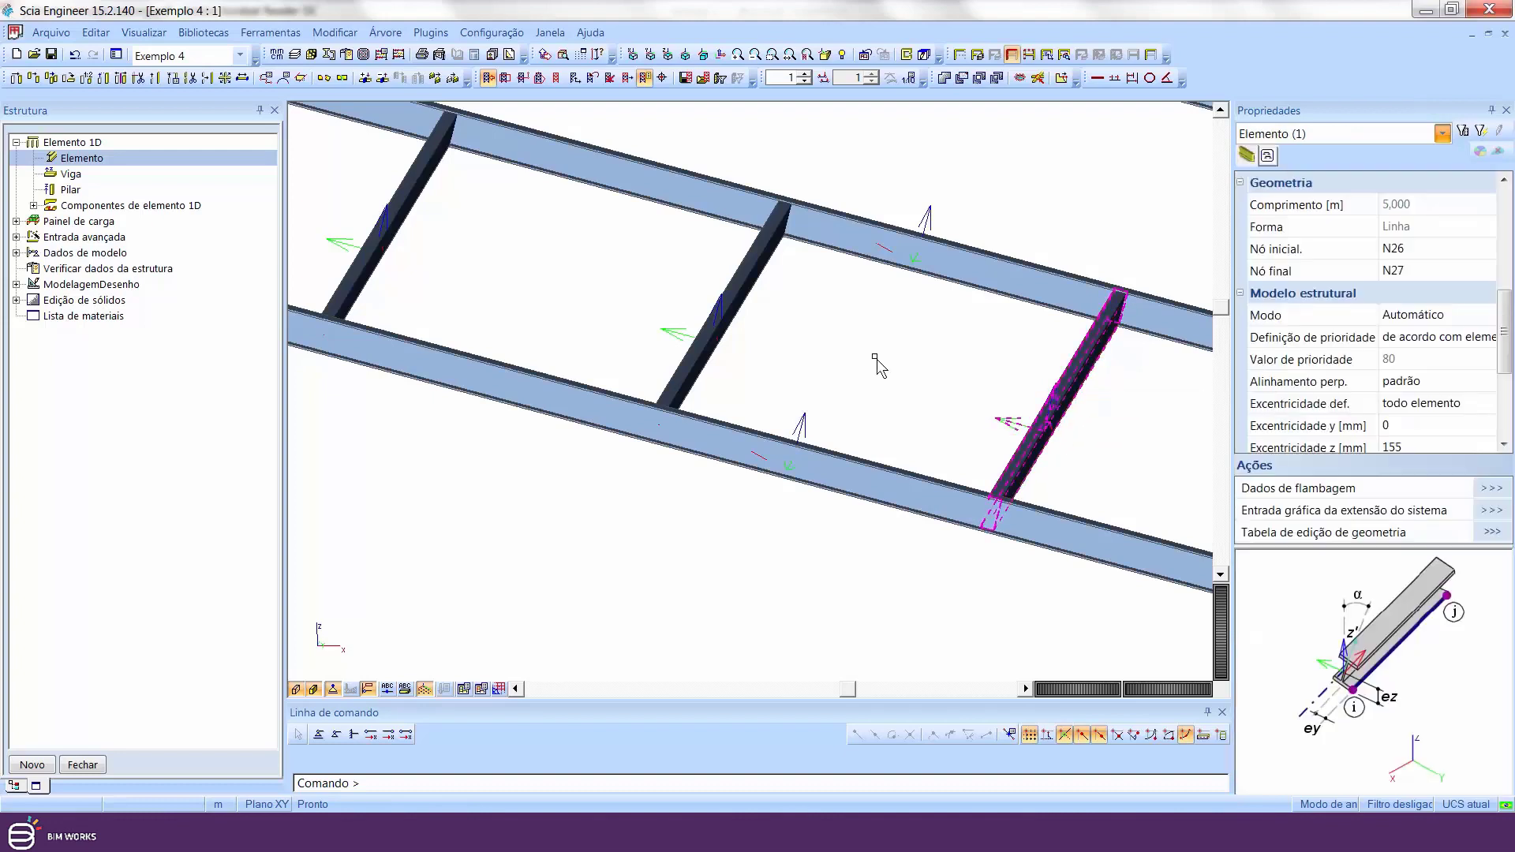
pyautogui.click(712, 371)
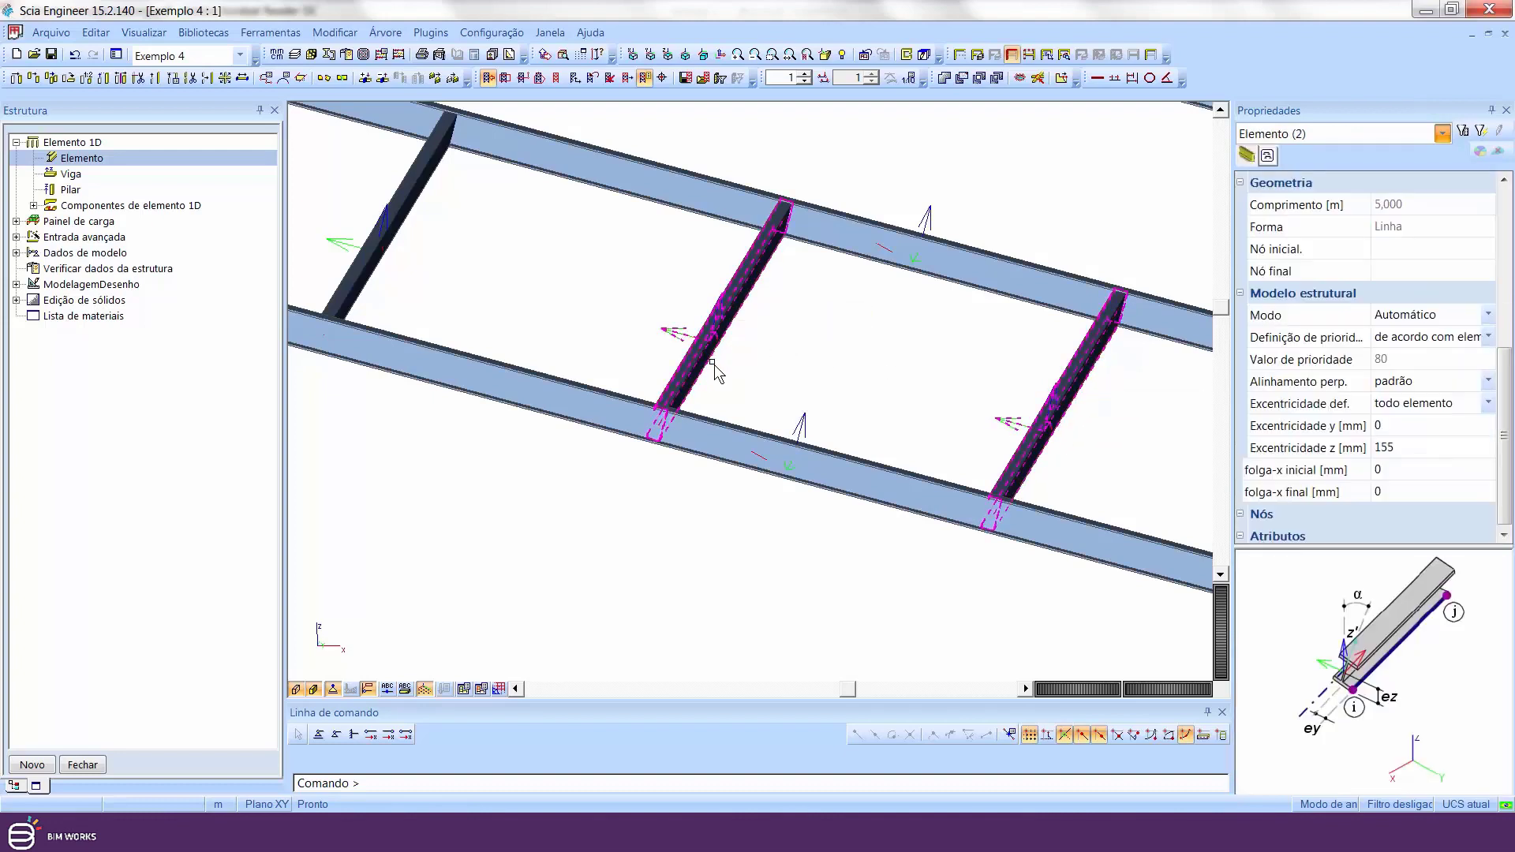
pyautogui.click(367, 300)
pyautogui.scroll(-5, 558, 261)
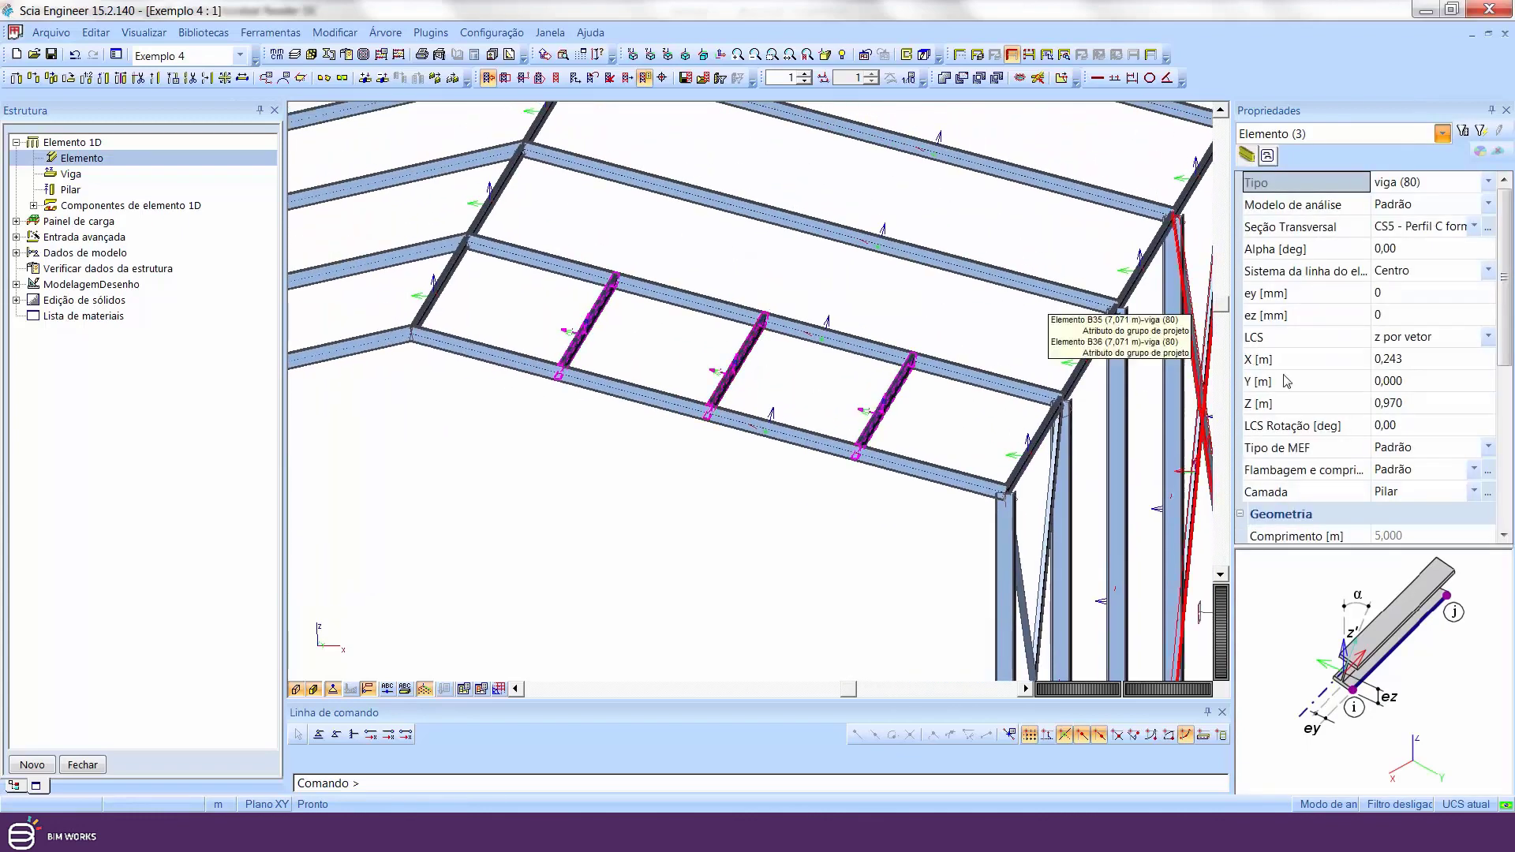
pyautogui.click(1421, 314)
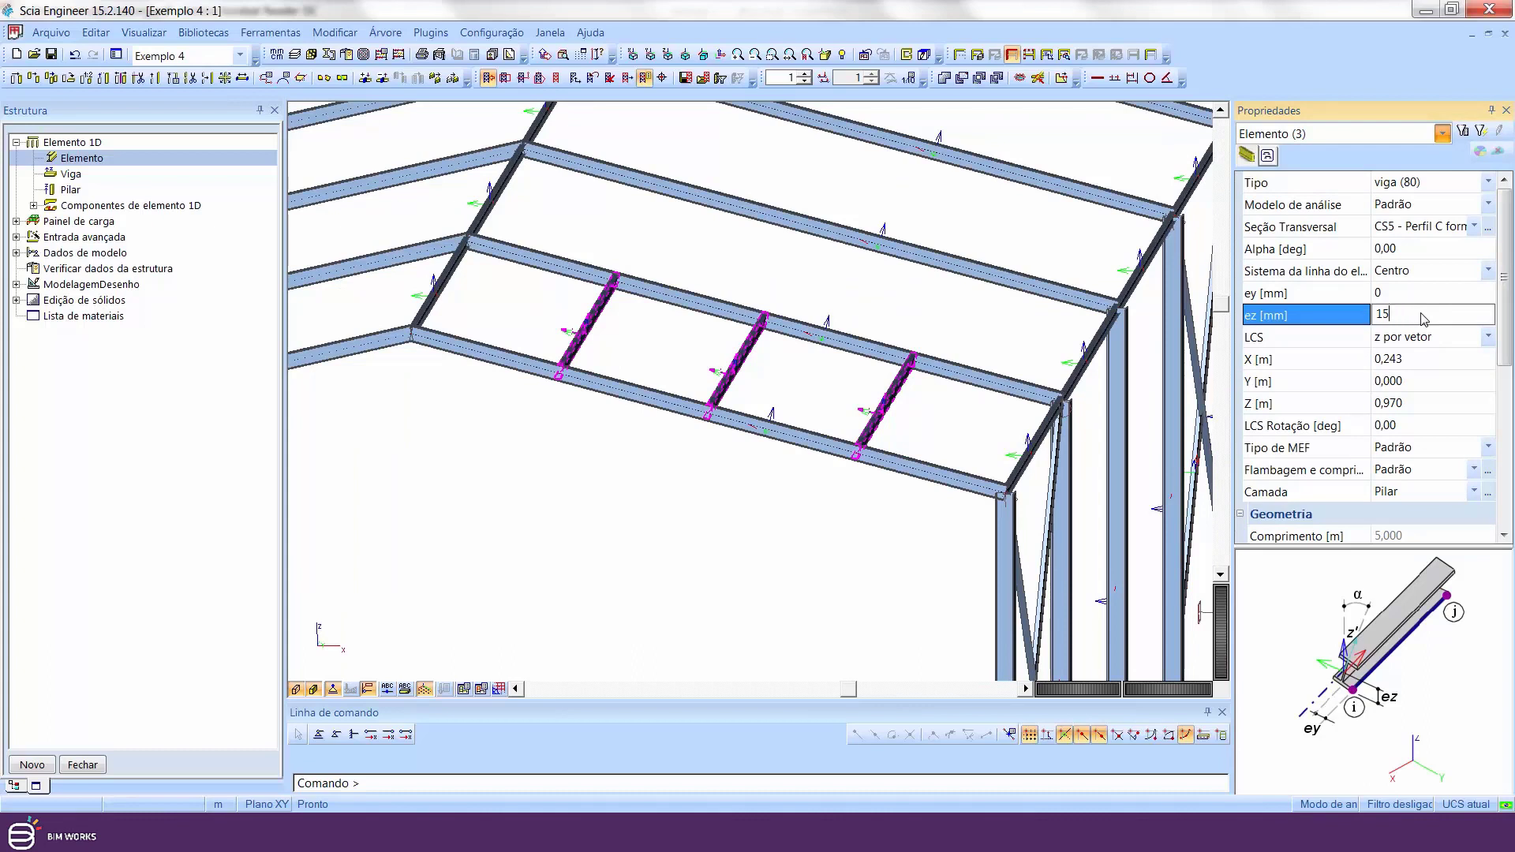
pyautogui.press('Return')
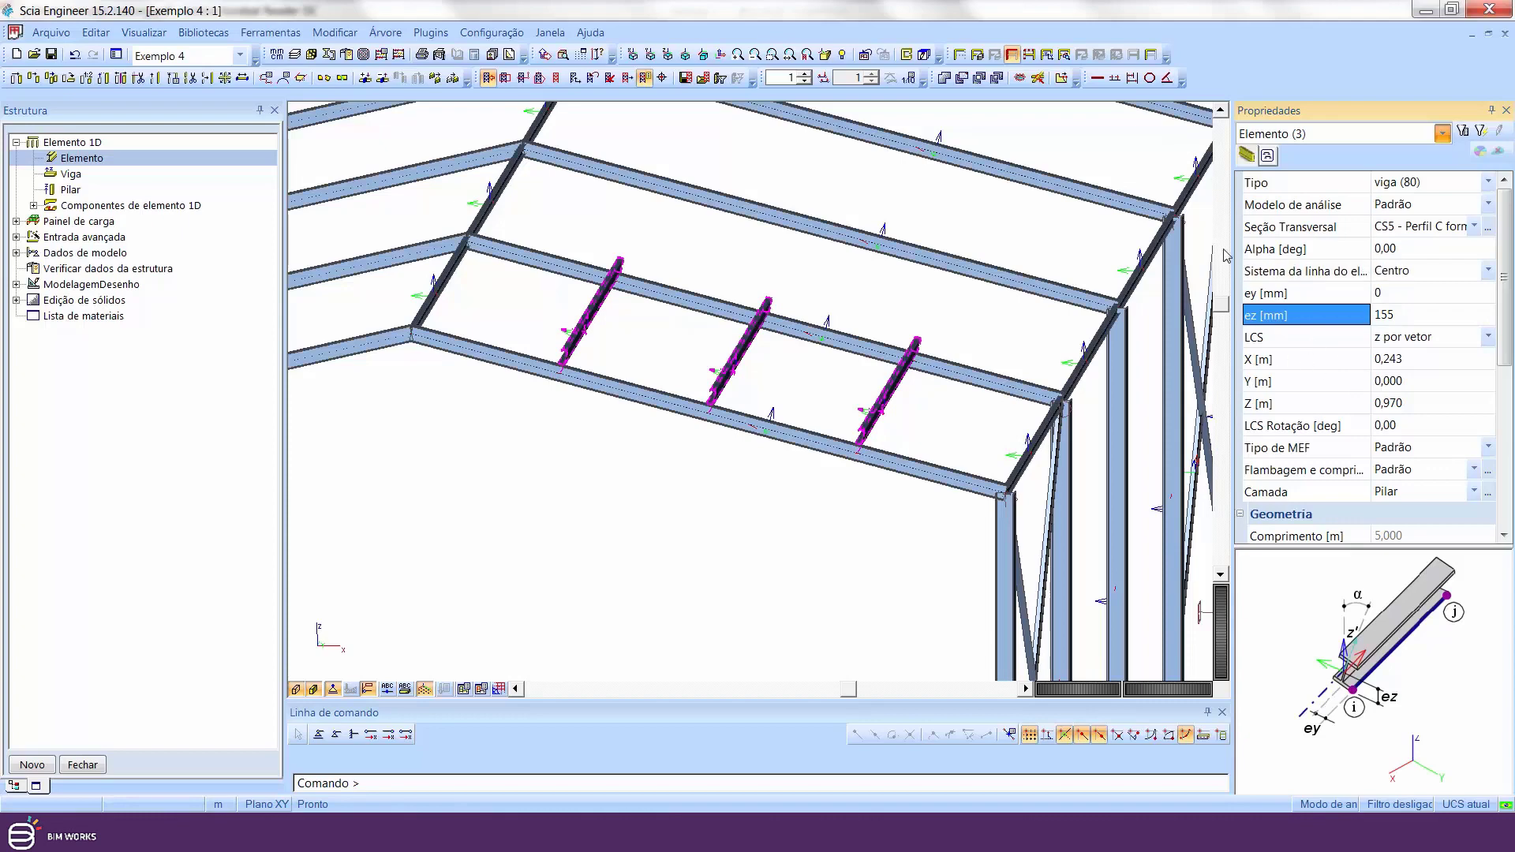
pyautogui.press('Escape')
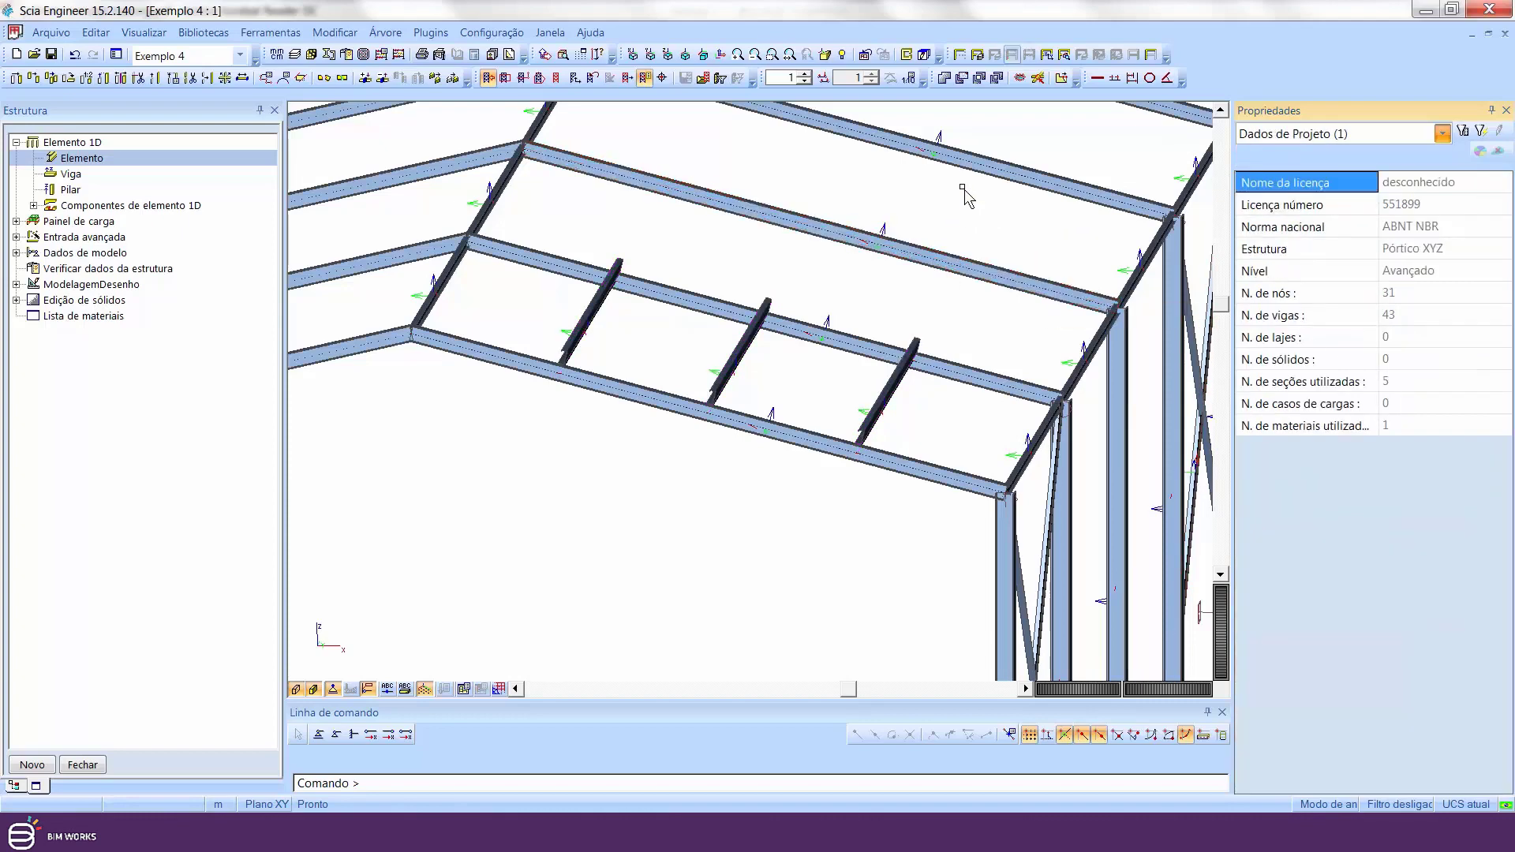
# - Select the three C purlins, review their structural-model properties, and generate the structural model
pyautogui.click(880, 422)
pyautogui.click(730, 371)
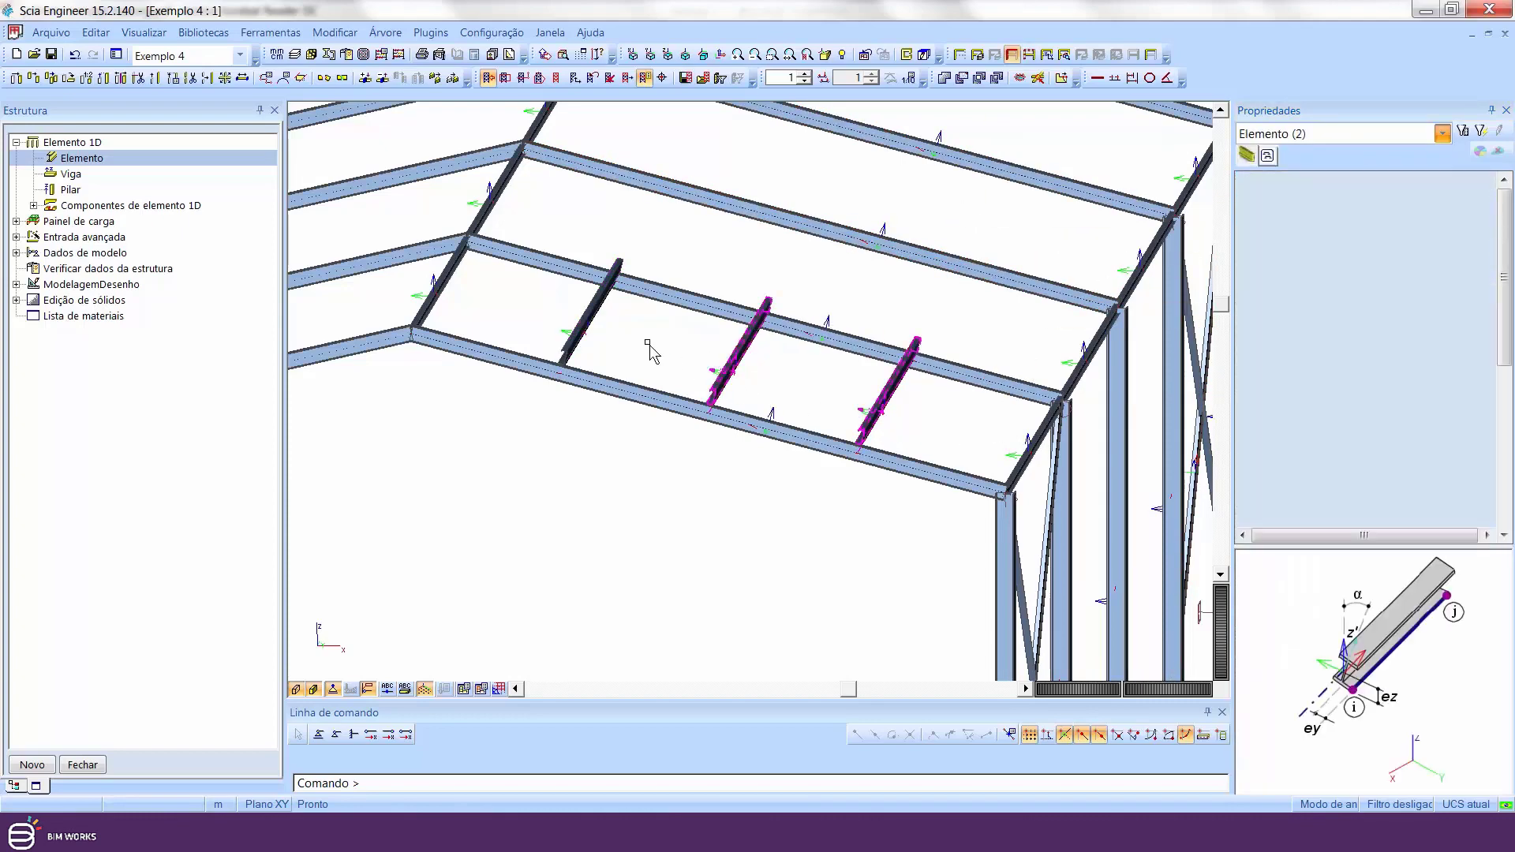
pyautogui.click(584, 350)
pyautogui.scroll(-5, 1473, 380)
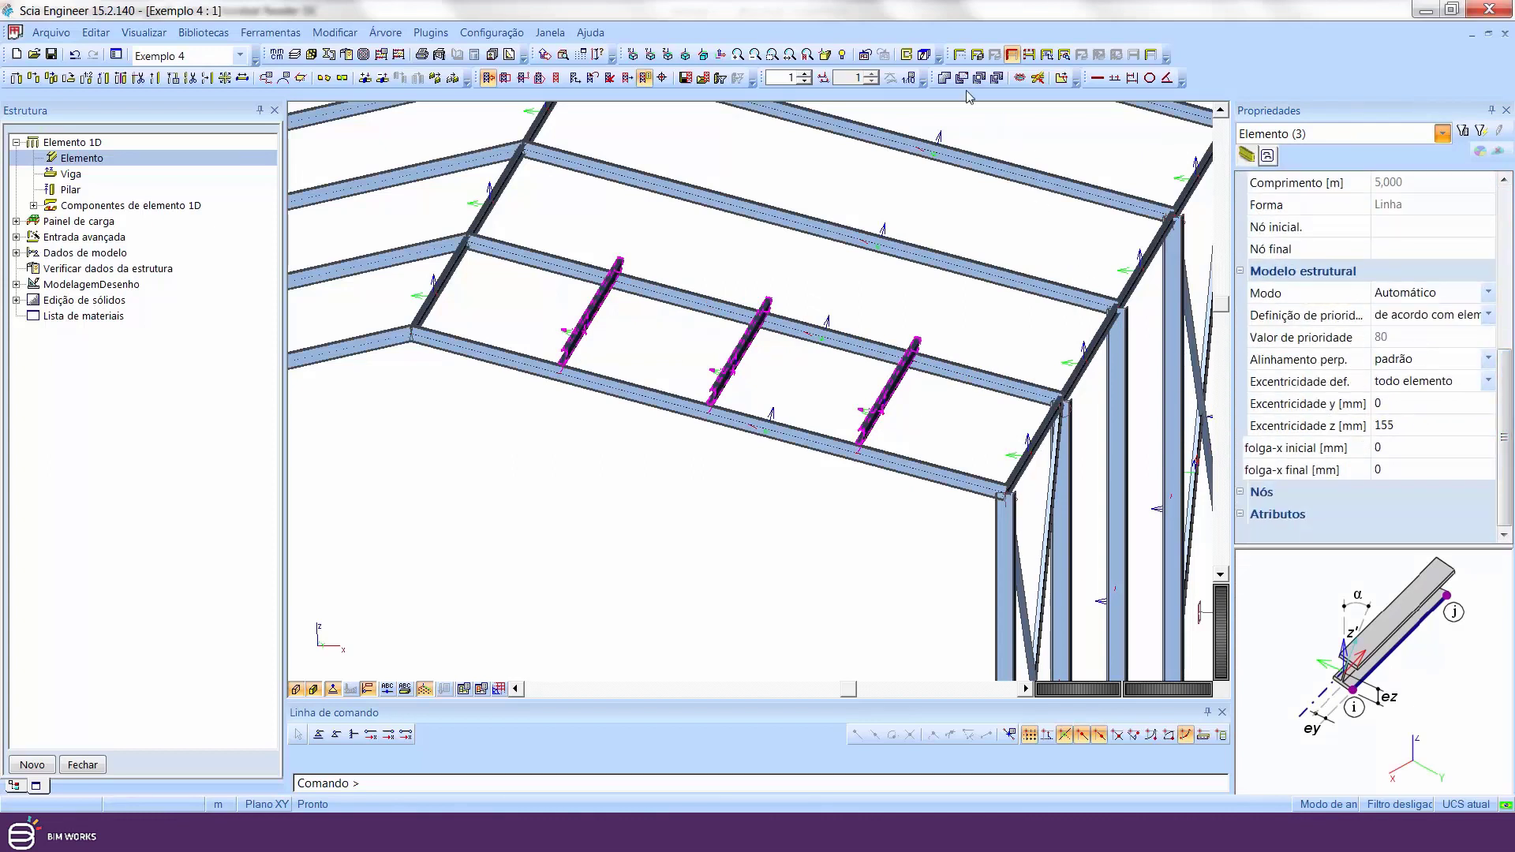
pyautogui.click(906, 55)
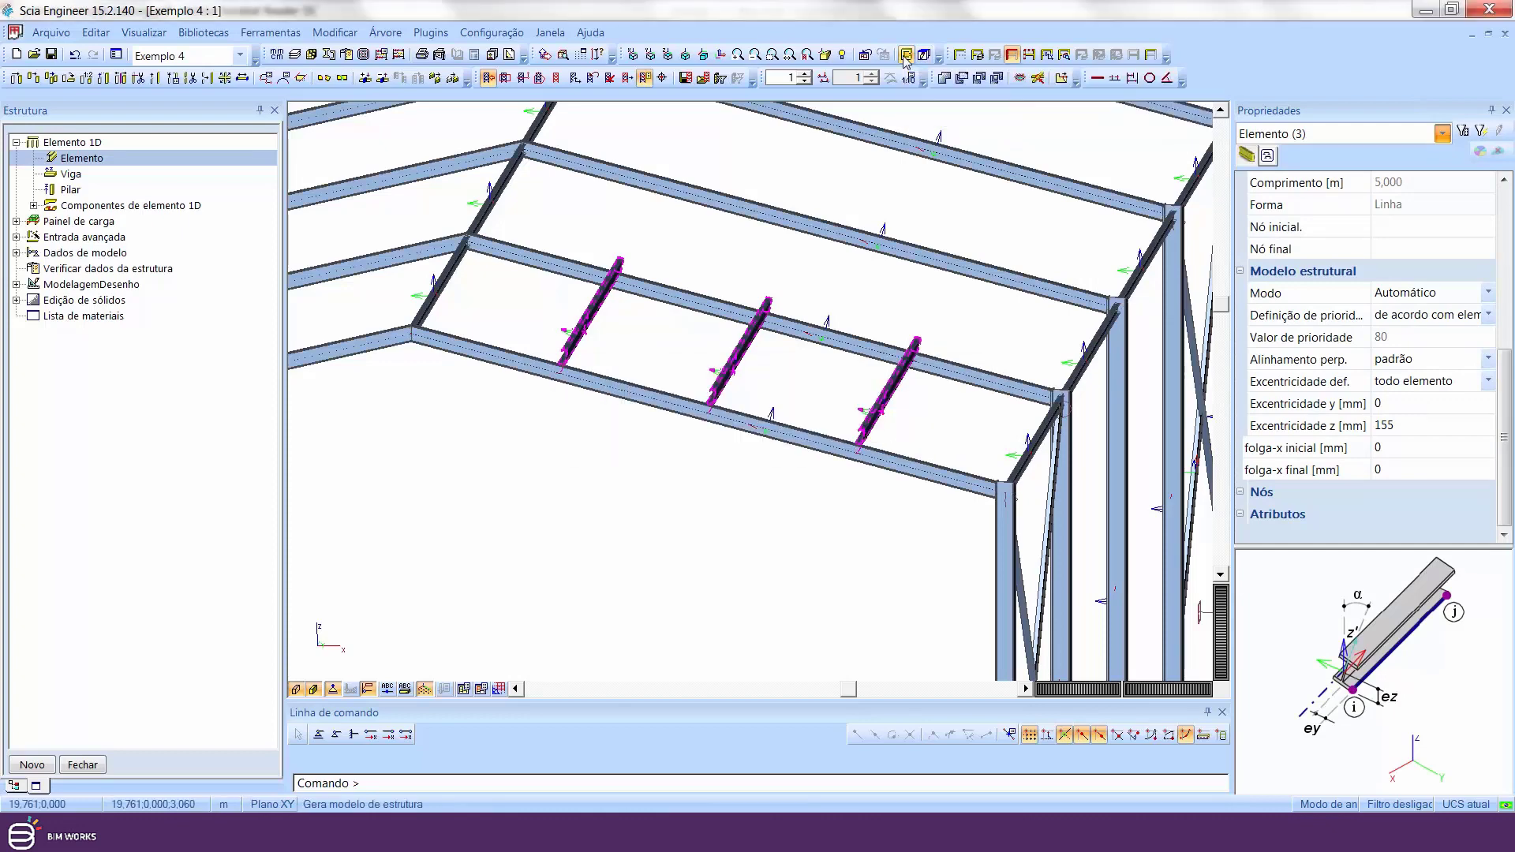
# - Switch the displayed model type back to "modelo de análise" in the view parameters for all elements
pyautogui.rightClick(899, 281)
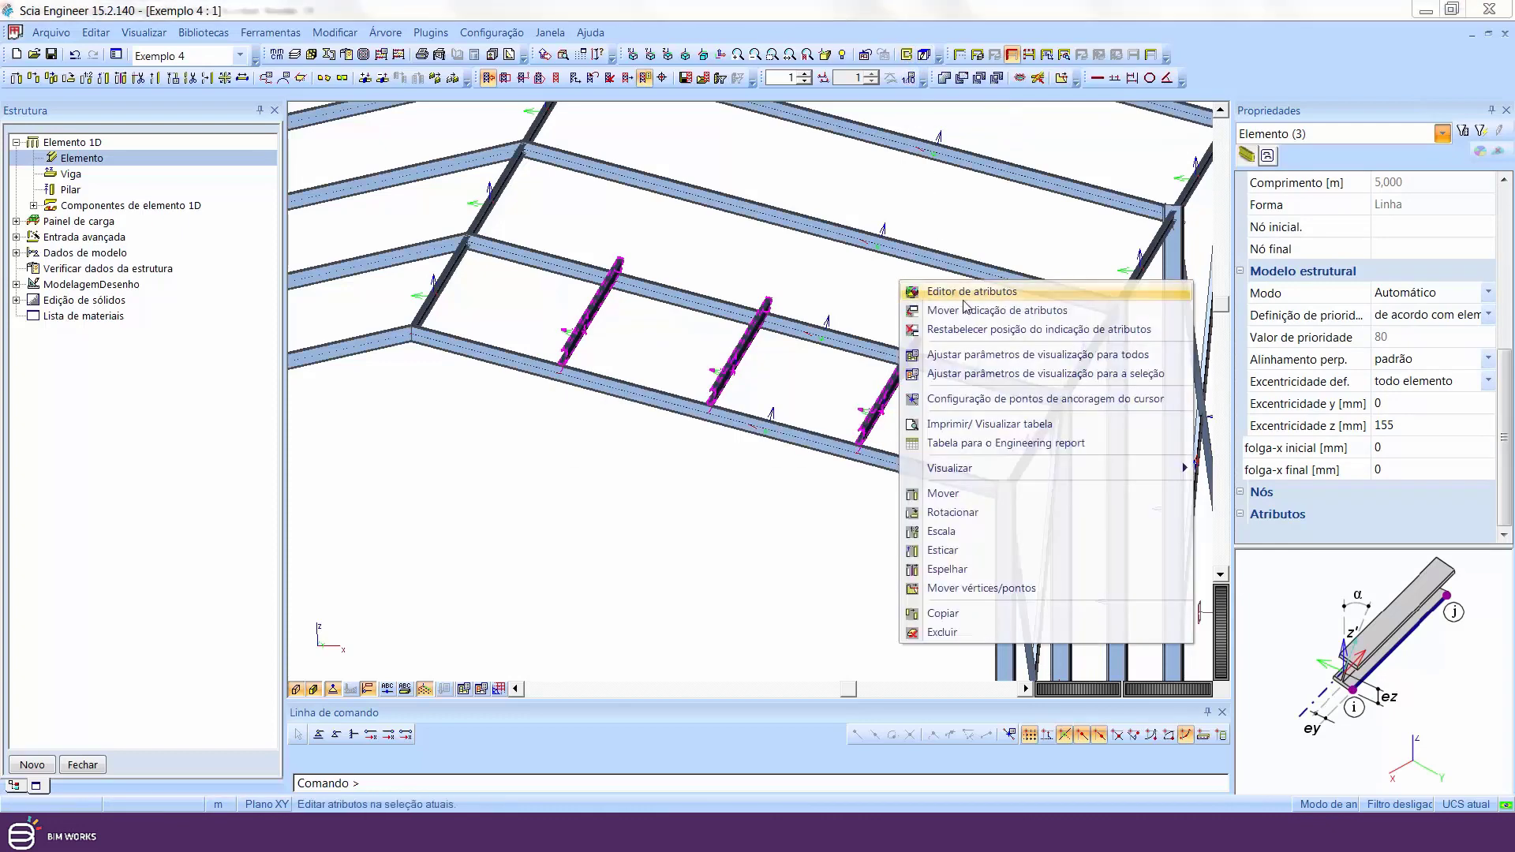
pyautogui.click(972, 359)
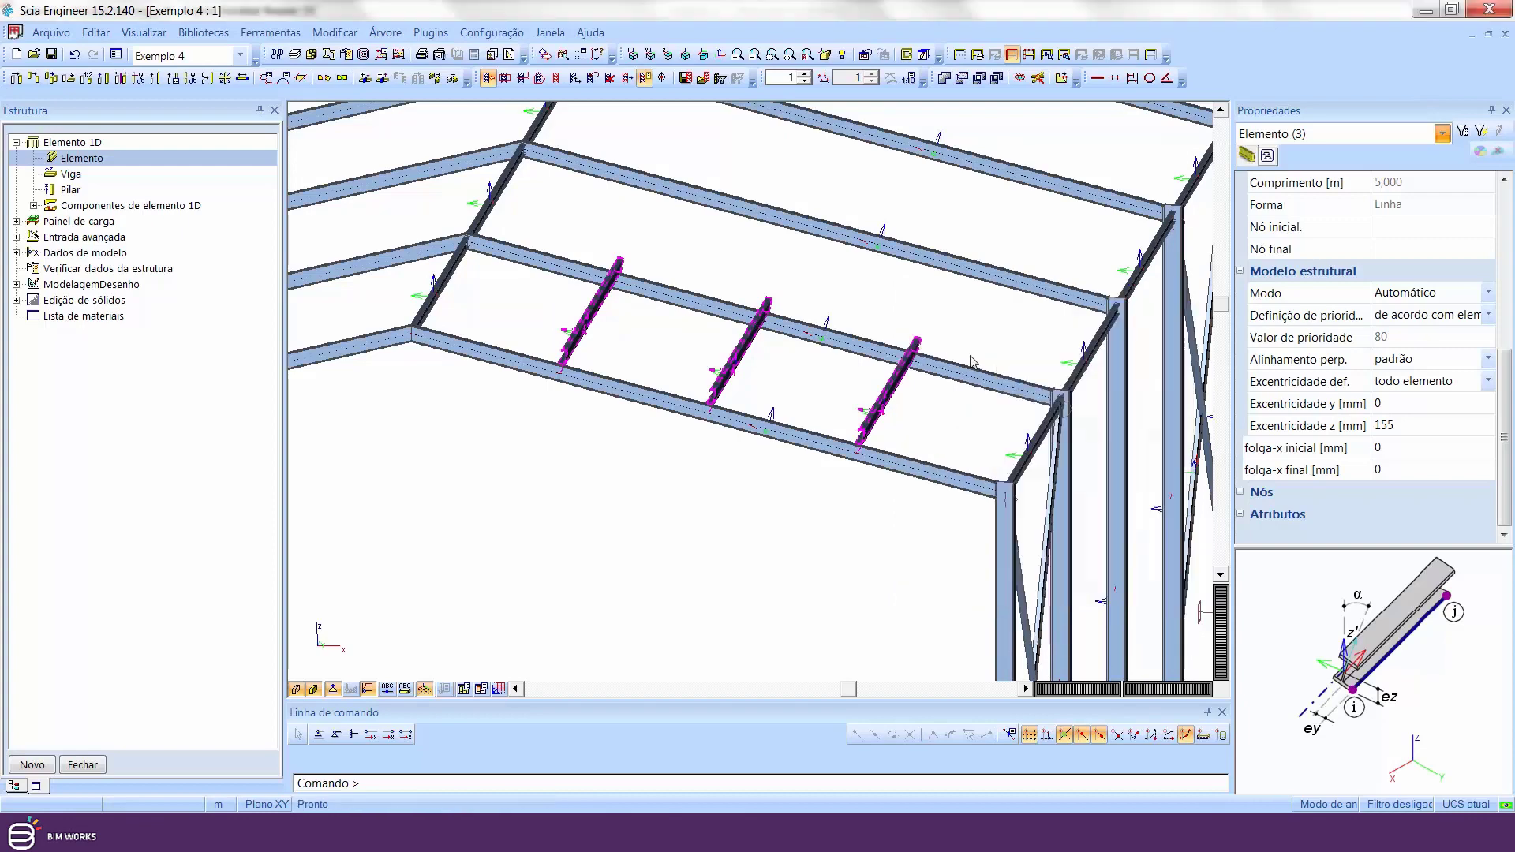
pyautogui.click(944, 281)
pyautogui.click(944, 281)
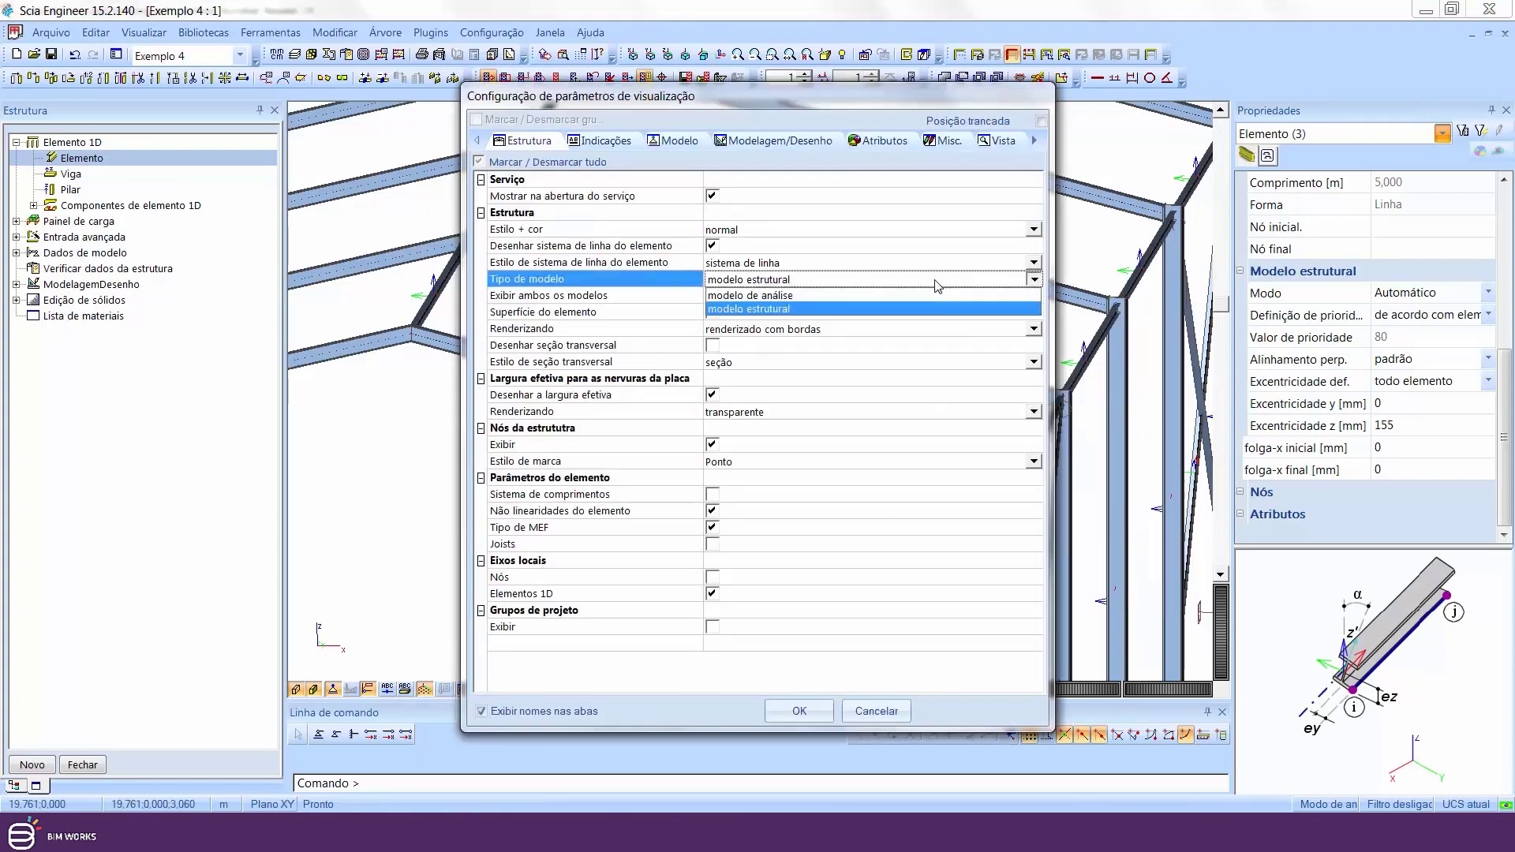
pyautogui.click(888, 291)
pyautogui.click(798, 711)
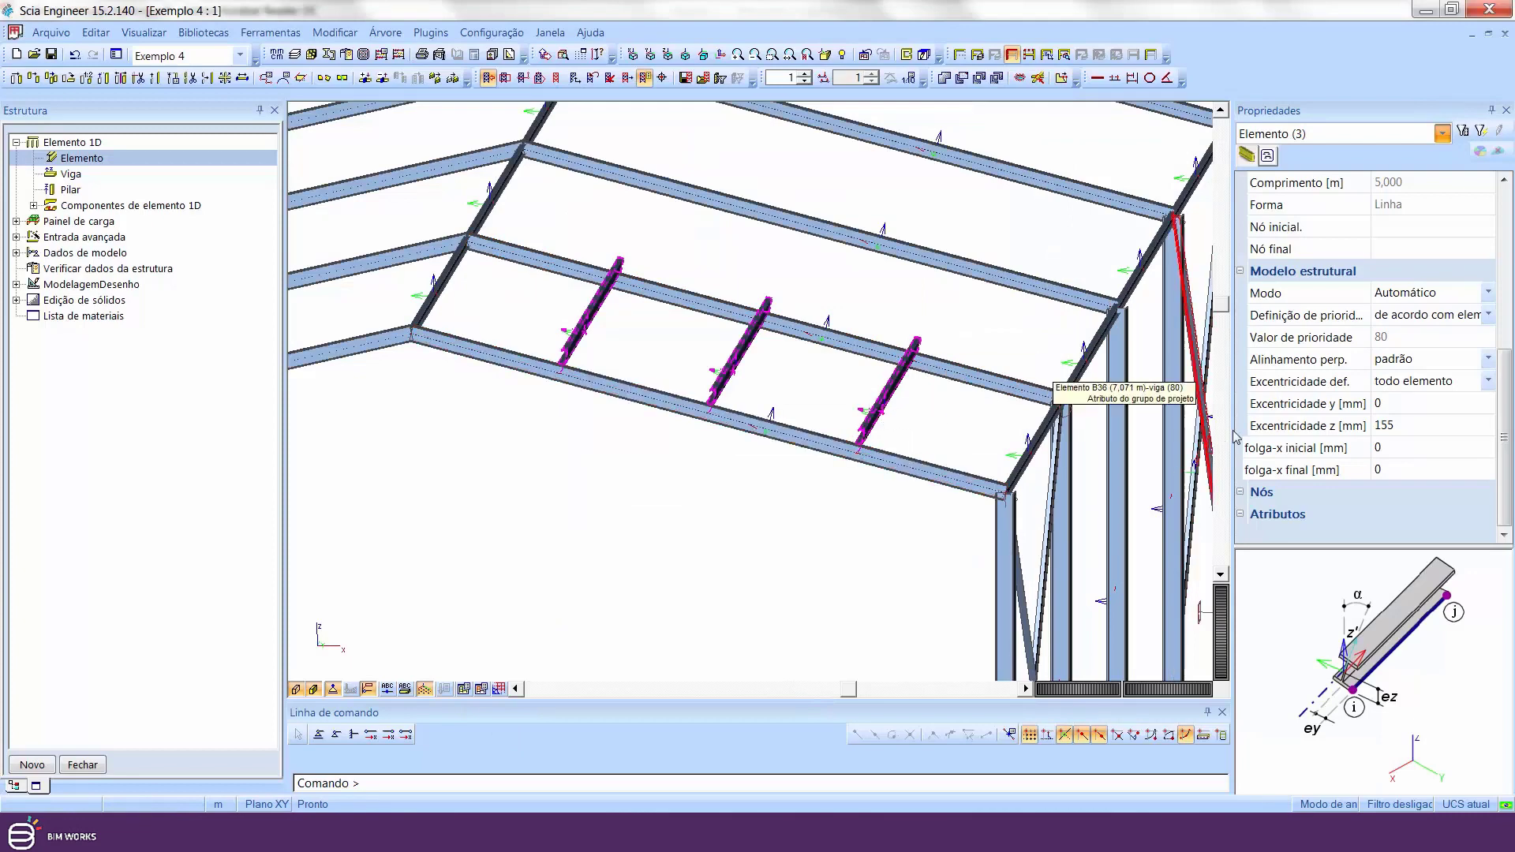
# - Set the analysis eccentricity ez of the three selected C purlins to 0 mm and clear the selection
pyautogui.scroll(5, 1512, 360)
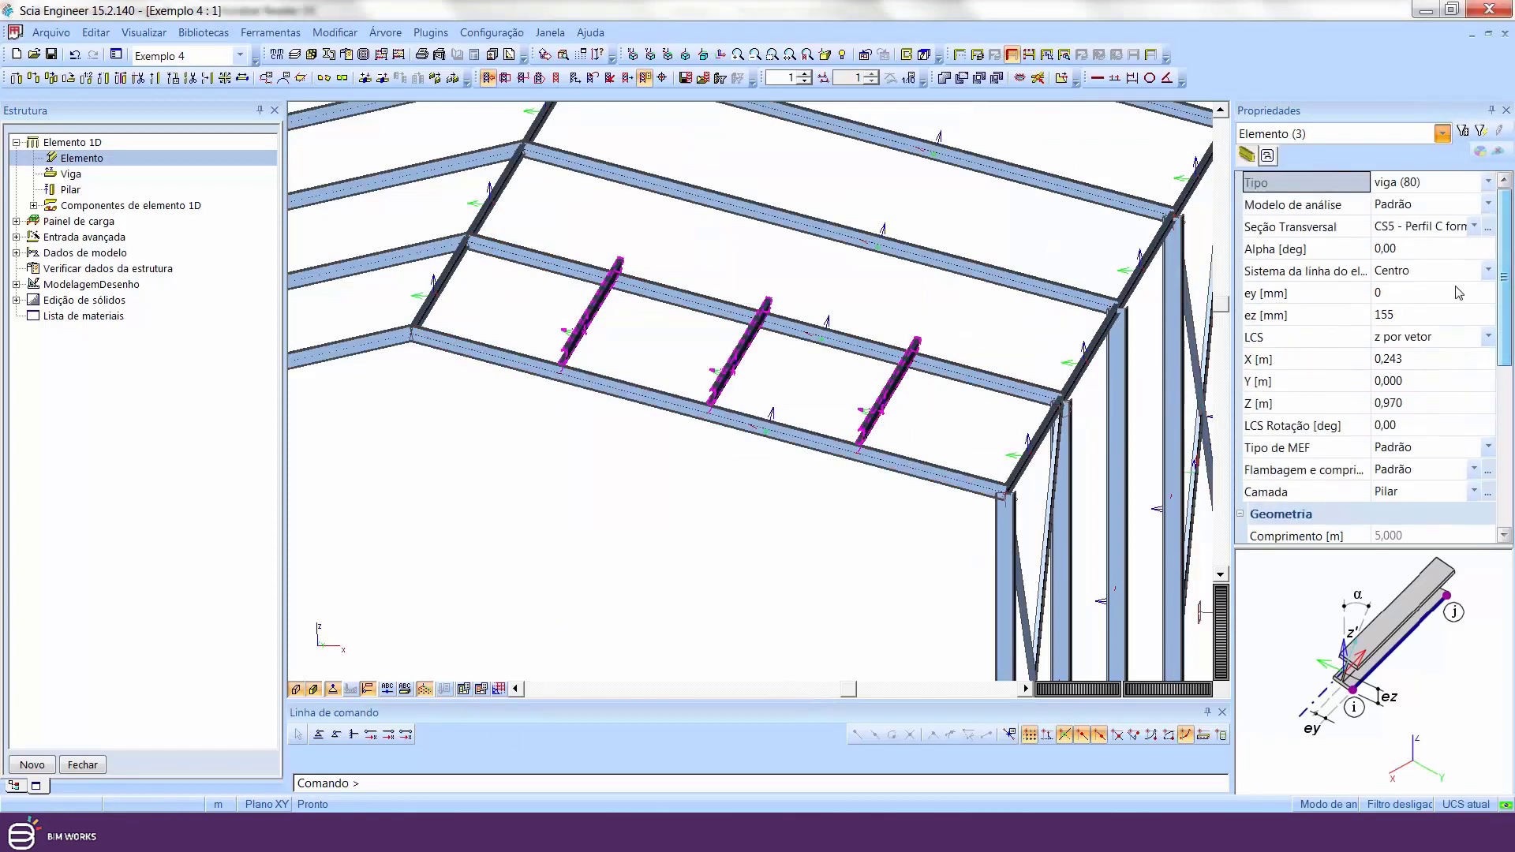
pyautogui.click(1440, 320)
pyautogui.press('Return')
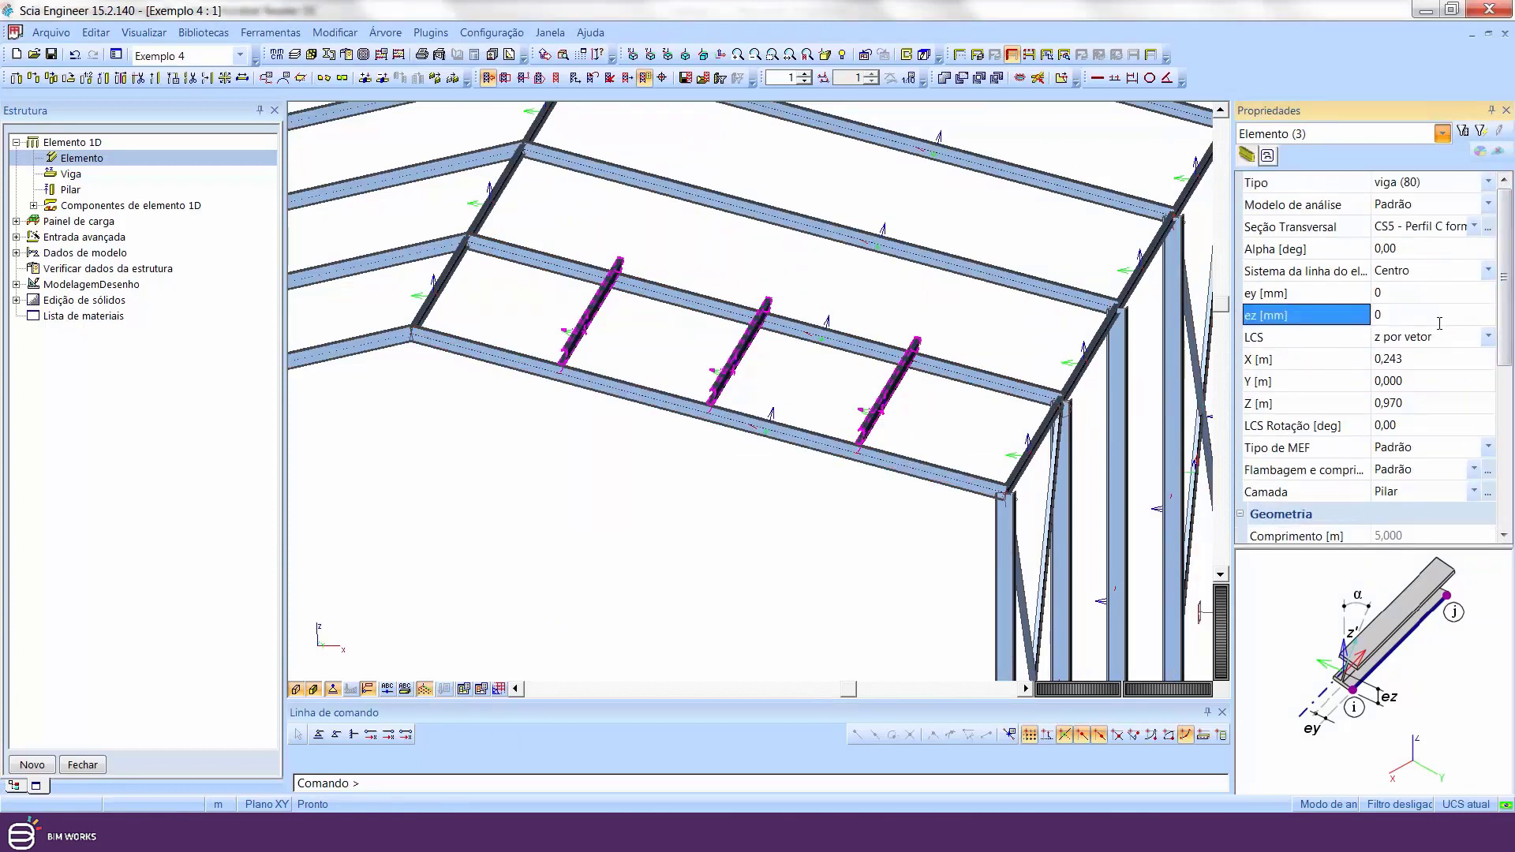
pyautogui.press('Escape')
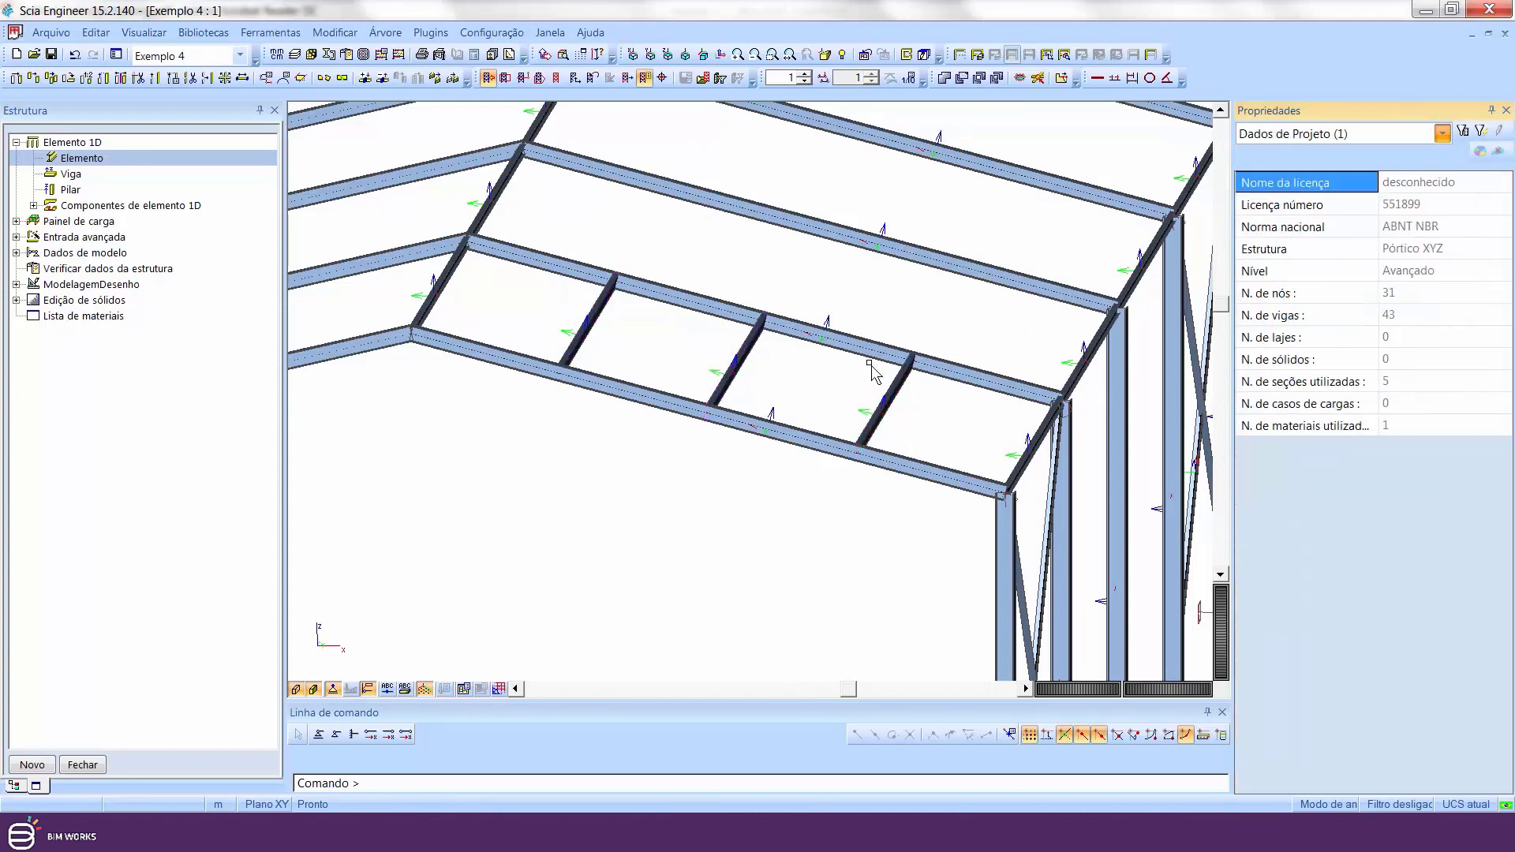
# - Mirror the three C purlins onto the opposite roof slope about the ridge line between the first two frames' apex nodes, and clear the selection
pyautogui.moveTo(711, 267); pyautogui.dragTo(736, 344, button='middle')
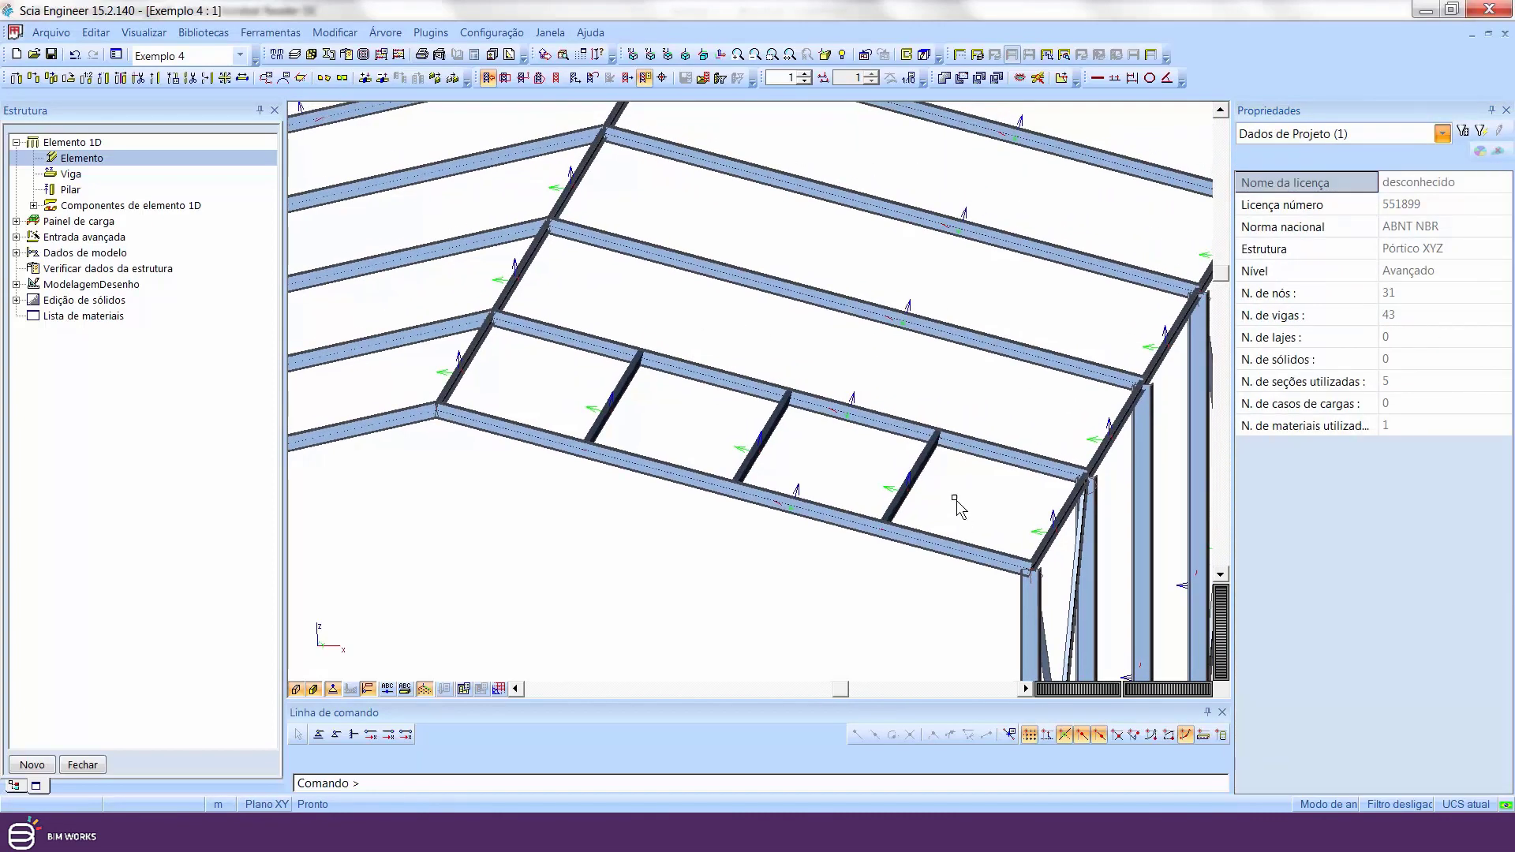
pyautogui.click(909, 491)
pyautogui.click(751, 436)
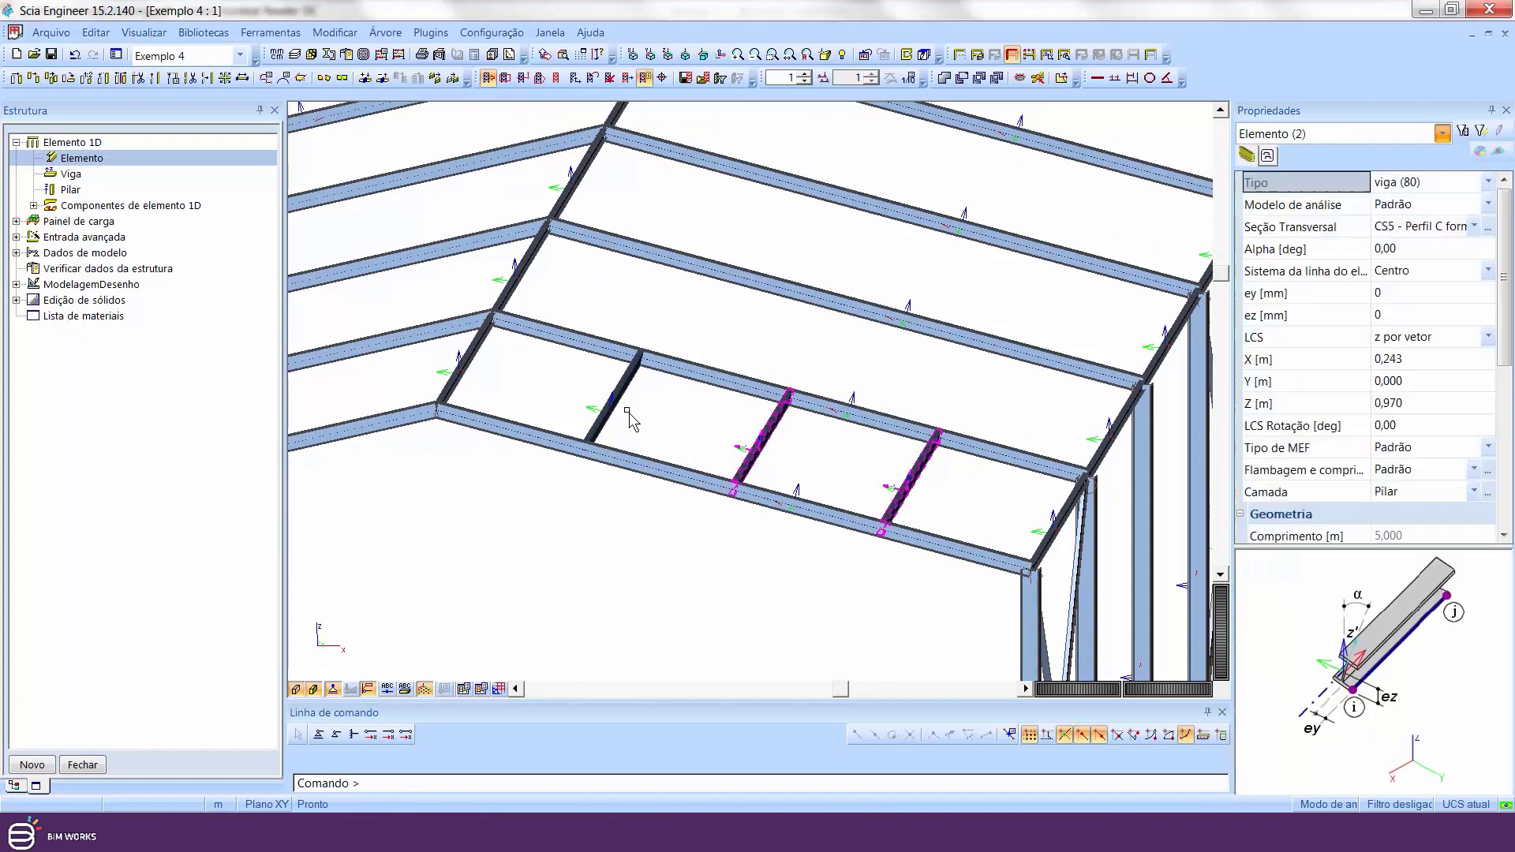
pyautogui.click(613, 399)
pyautogui.moveTo(624, 407); pyautogui.dragTo(805, 395, button='middle')
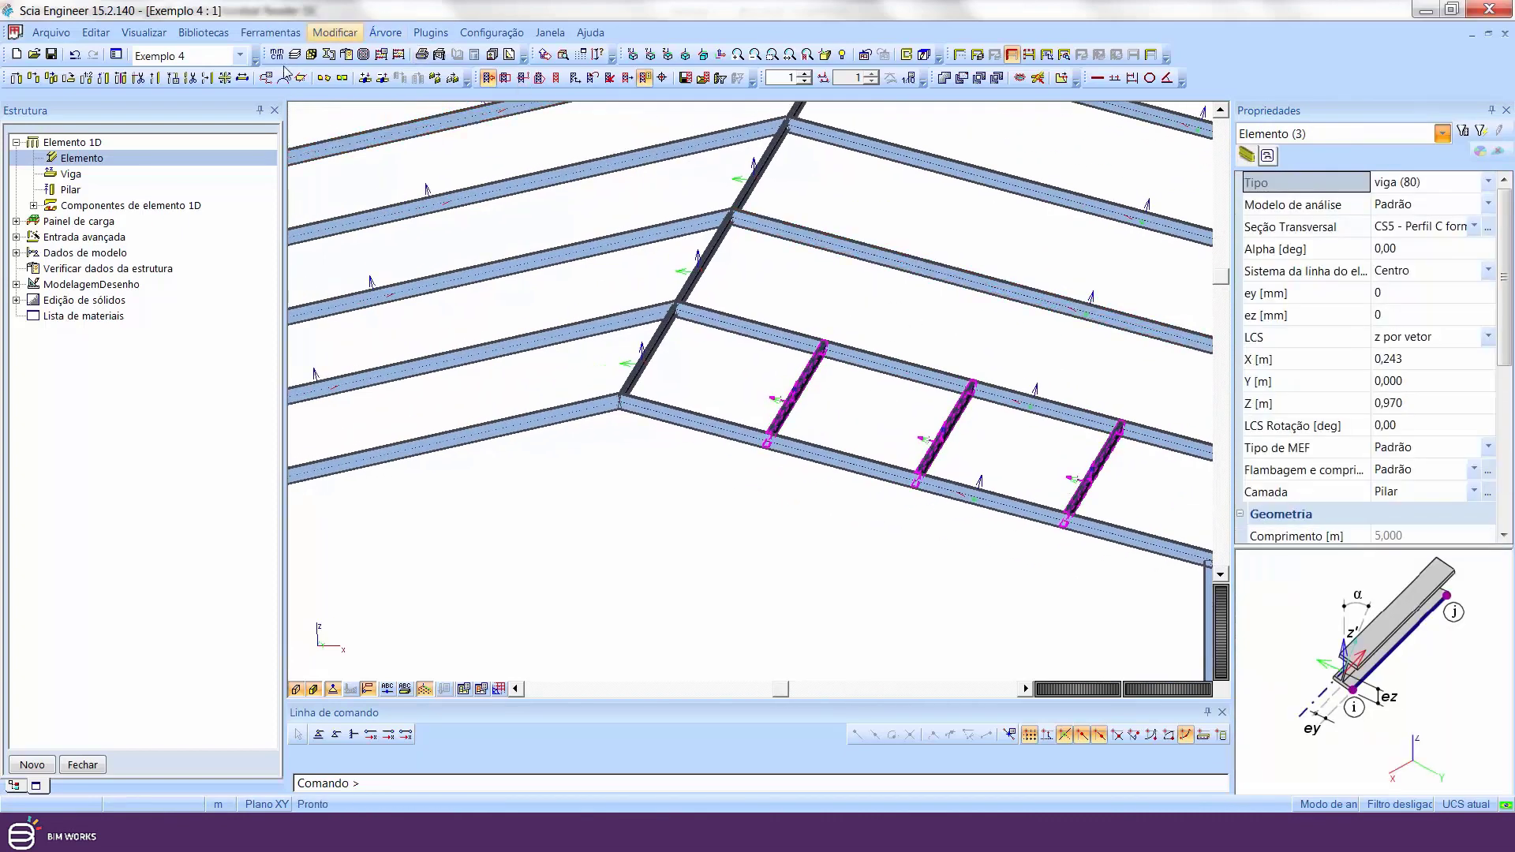
pyautogui.click(121, 77)
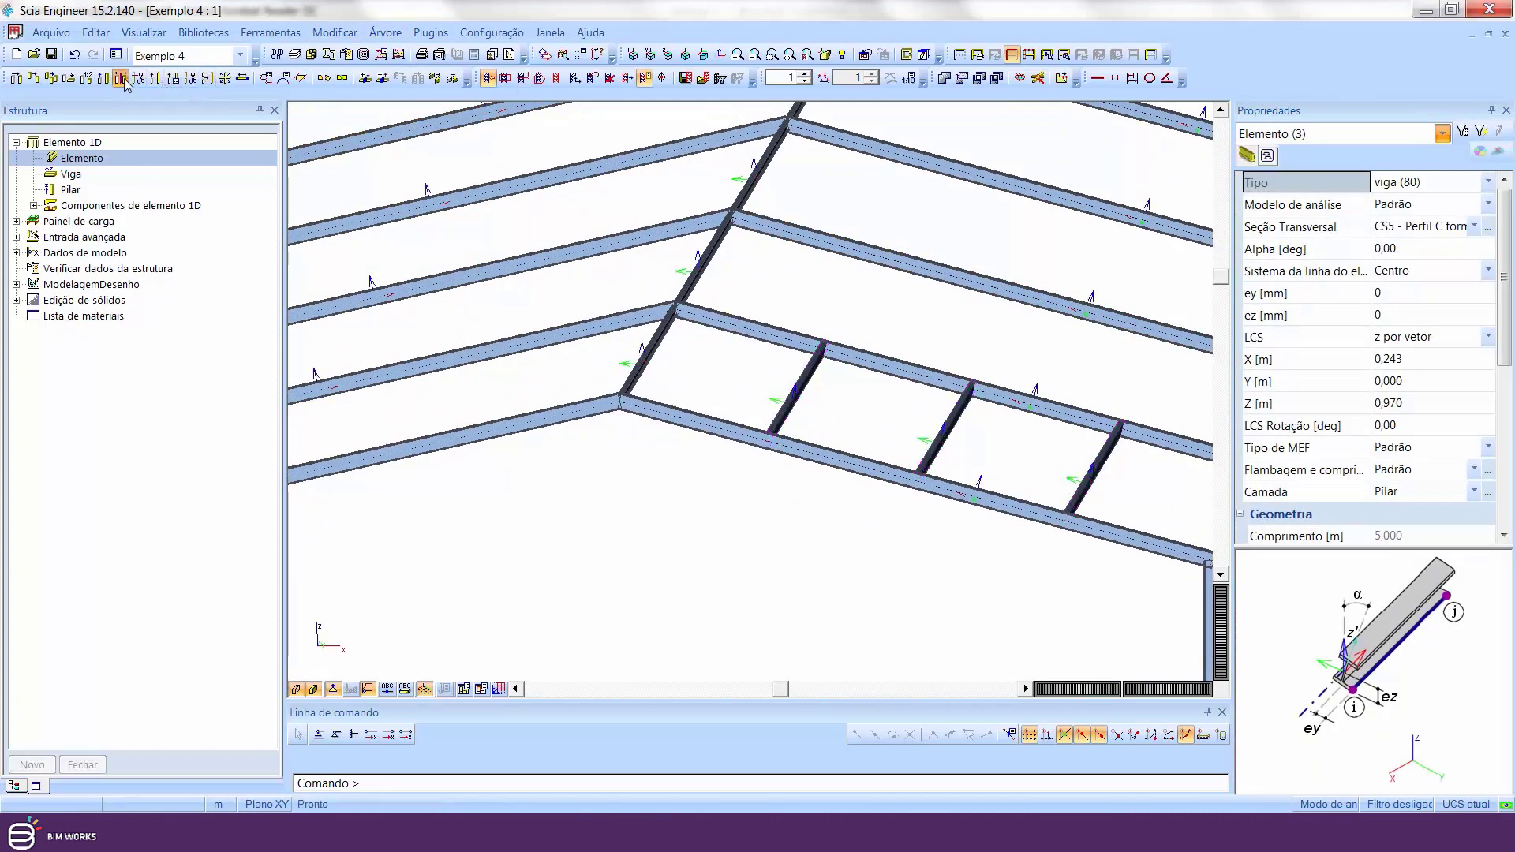
pyautogui.scroll(-2, 585, 464)
pyautogui.moveTo(587, 465); pyautogui.dragTo(728, 368, button='middle')
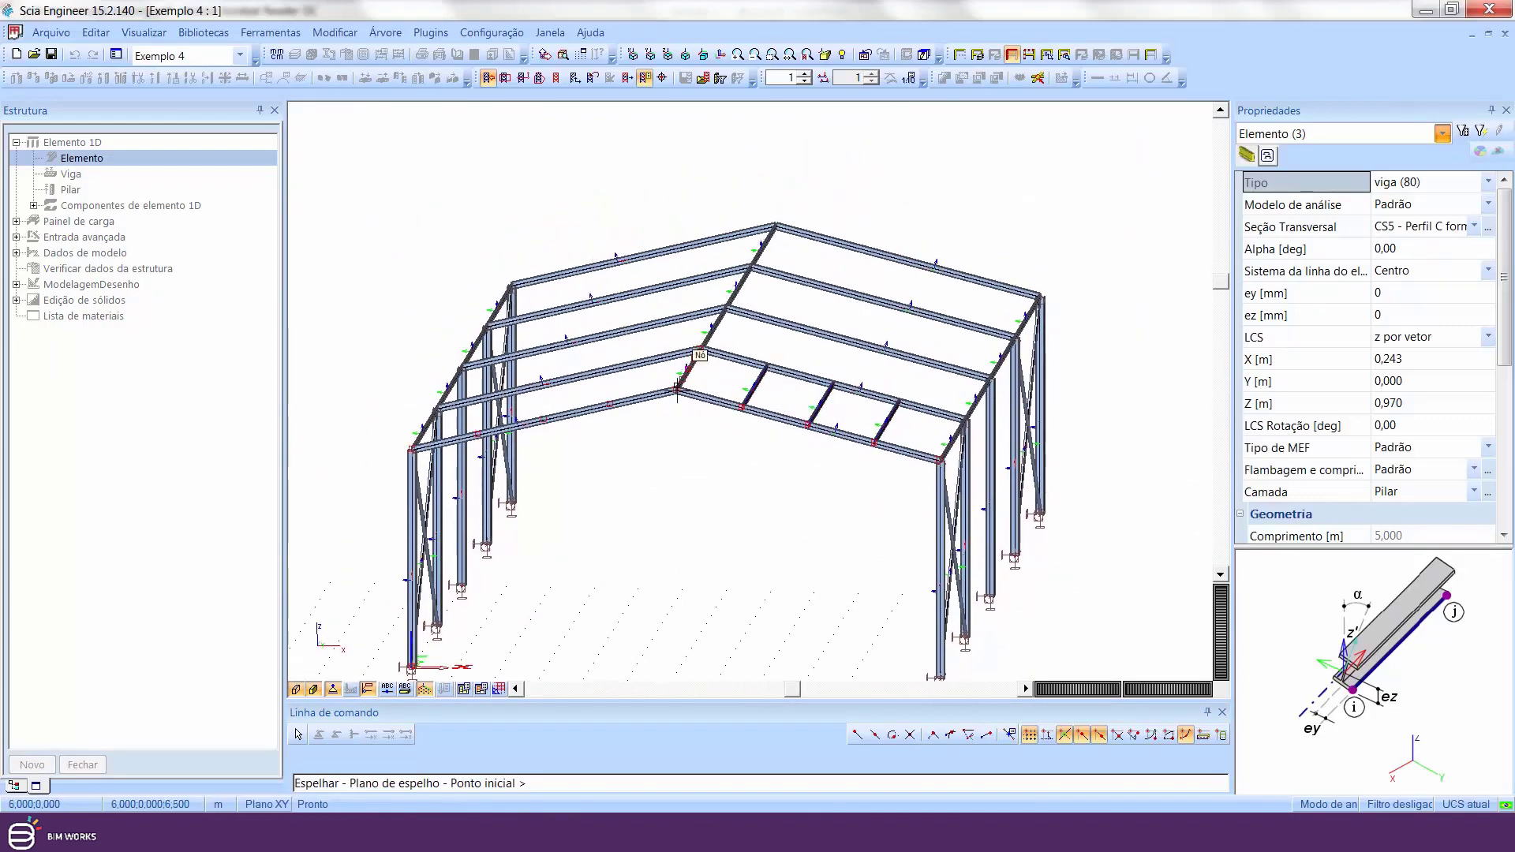
pyautogui.scroll(5, 700, 309)
pyautogui.click(674, 404)
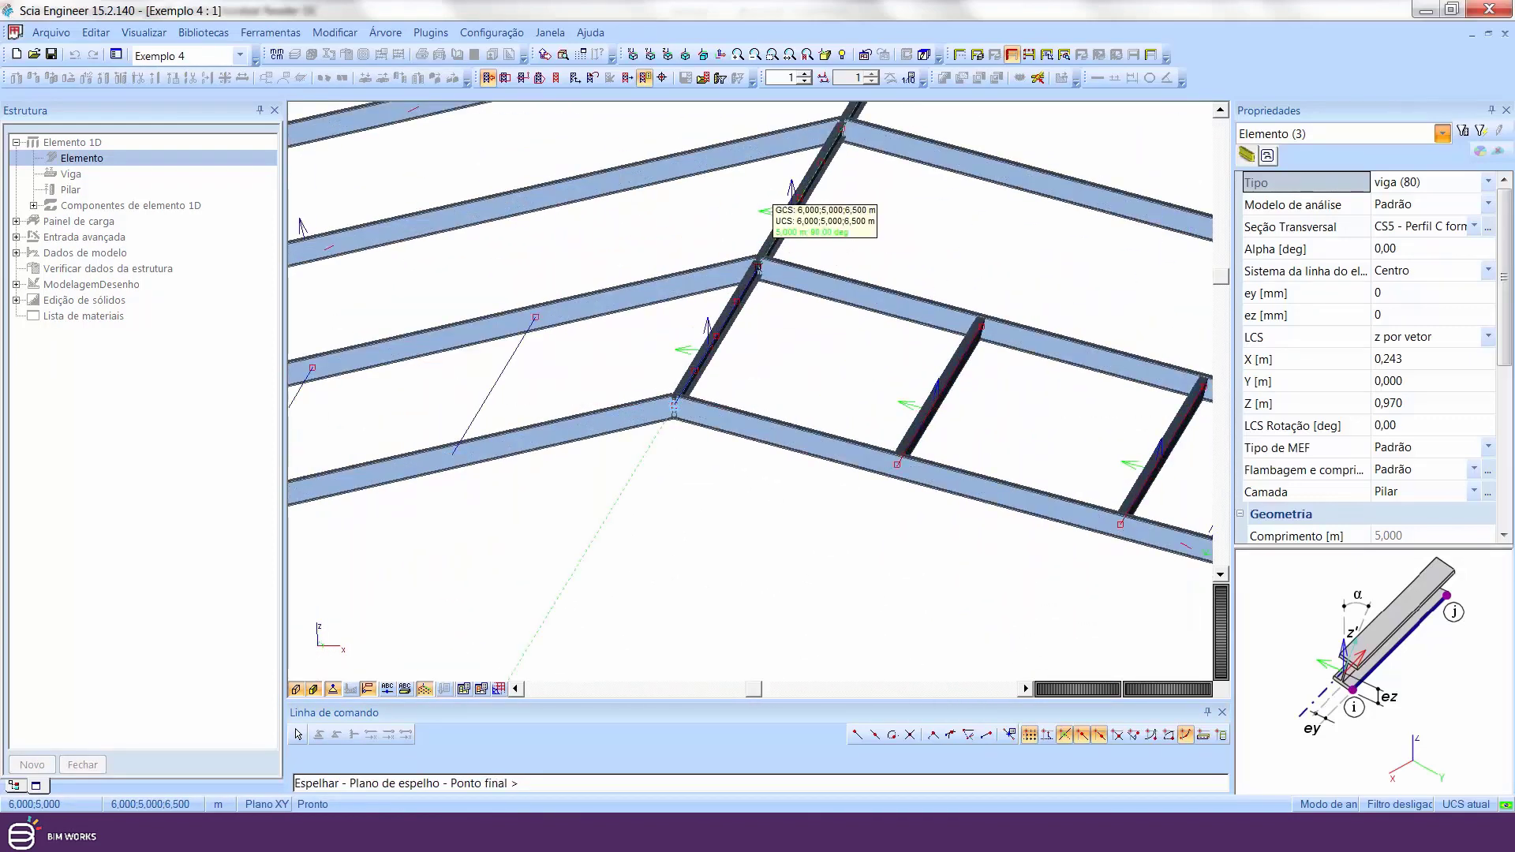
pyautogui.click(760, 267)
pyautogui.click(776, 484)
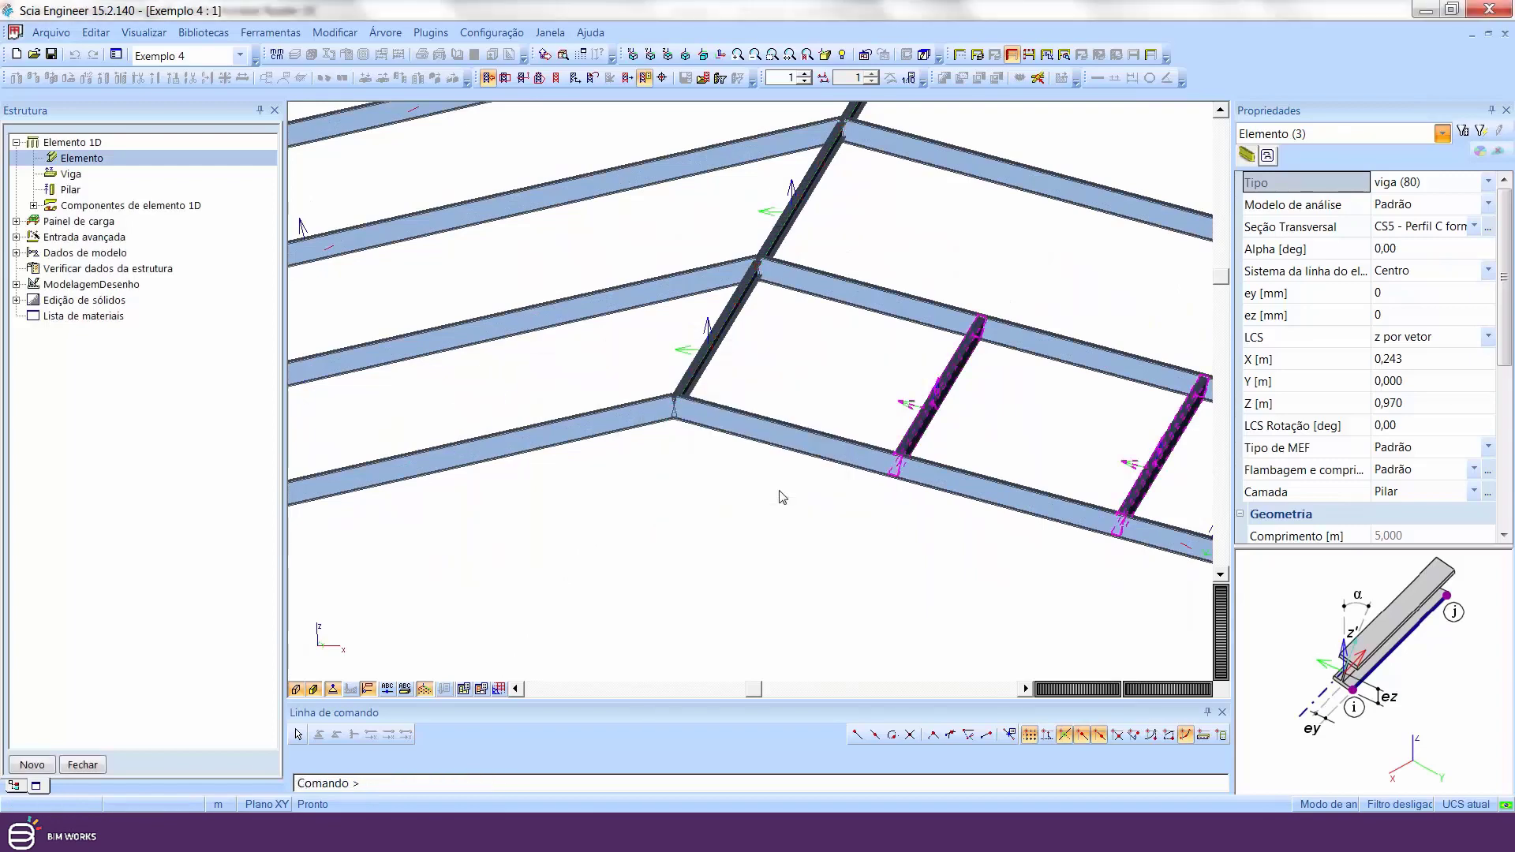
pyautogui.press('Escape')
# - Examine the mirrored purlins and their orientation on both roof slopes from several 3D angles
pyautogui.scroll(2, 787, 416)
pyautogui.moveTo(786, 416); pyautogui.dragTo(938, 381, button='middle')
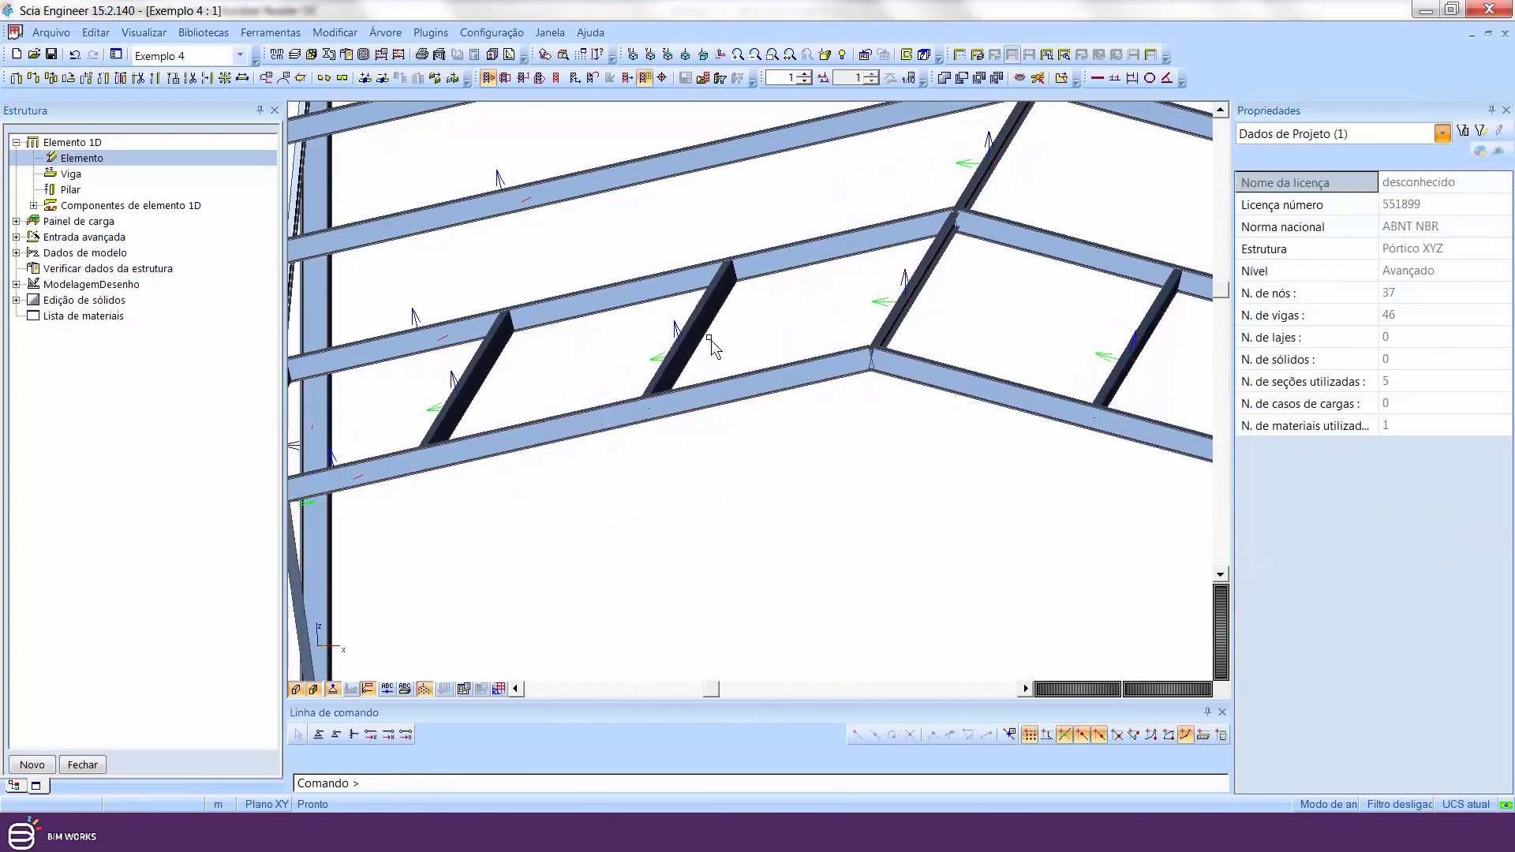
pyautogui.scroll(5, 677, 340)
pyautogui.scroll(-7, 676, 340)
pyautogui.moveTo(814, 373); pyautogui.dragTo(802, 432, button='middle')
pyautogui.moveTo(701, 502); pyautogui.dragTo(681, 533, button='middle')
pyautogui.scroll(6, 737, 452)
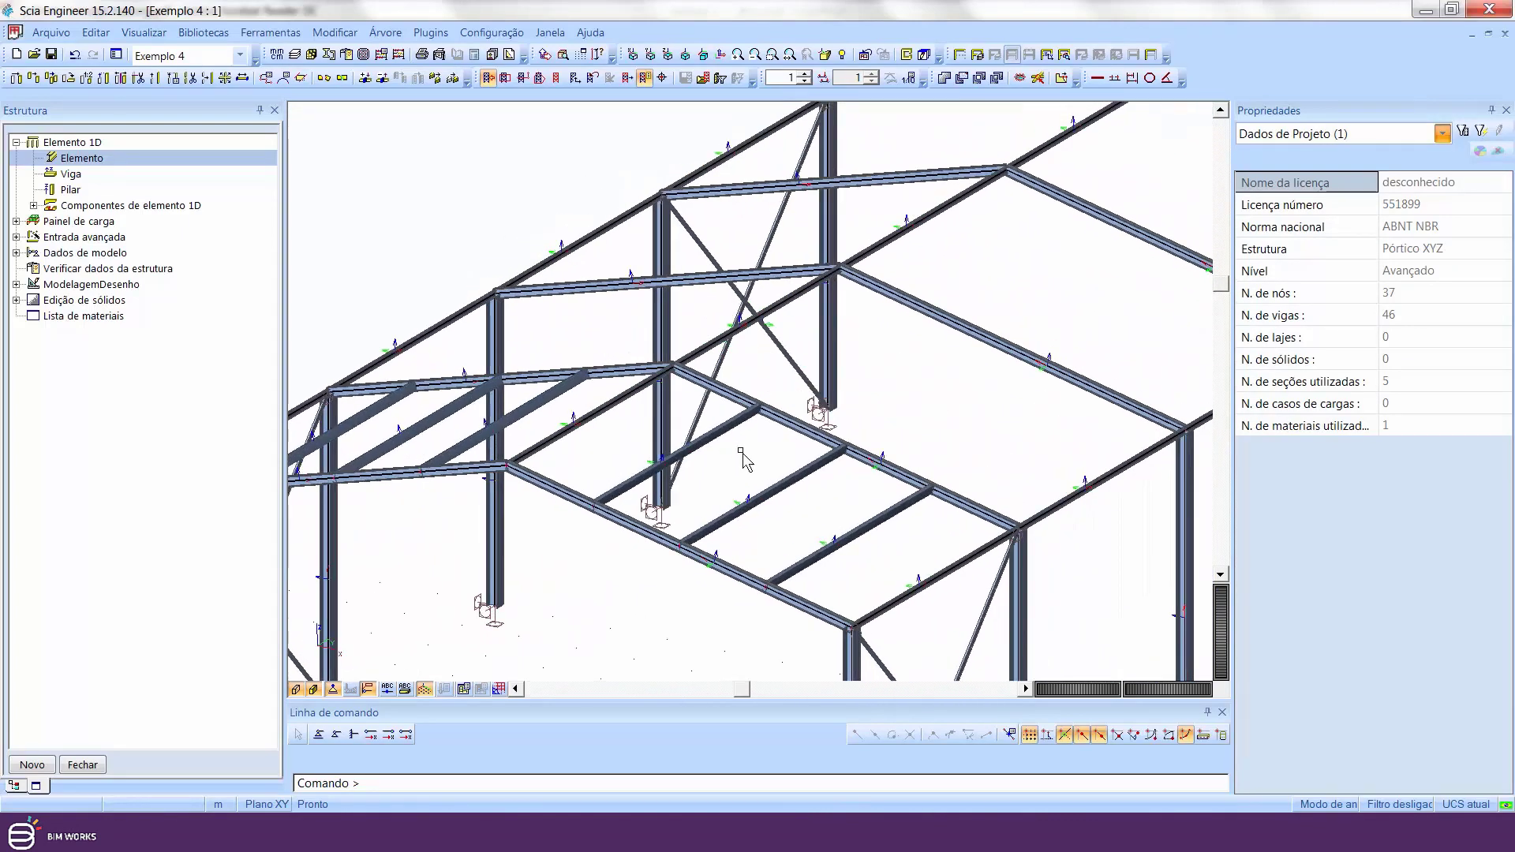
pyautogui.keyDown('ctrl'); pyautogui.moveTo(744, 454); pyautogui.dragTo(607, 462, button='right'); pyautogui.keyUp('ctrl')
pyautogui.moveTo(629, 386); pyautogui.dragTo(865, 347, button='middle')
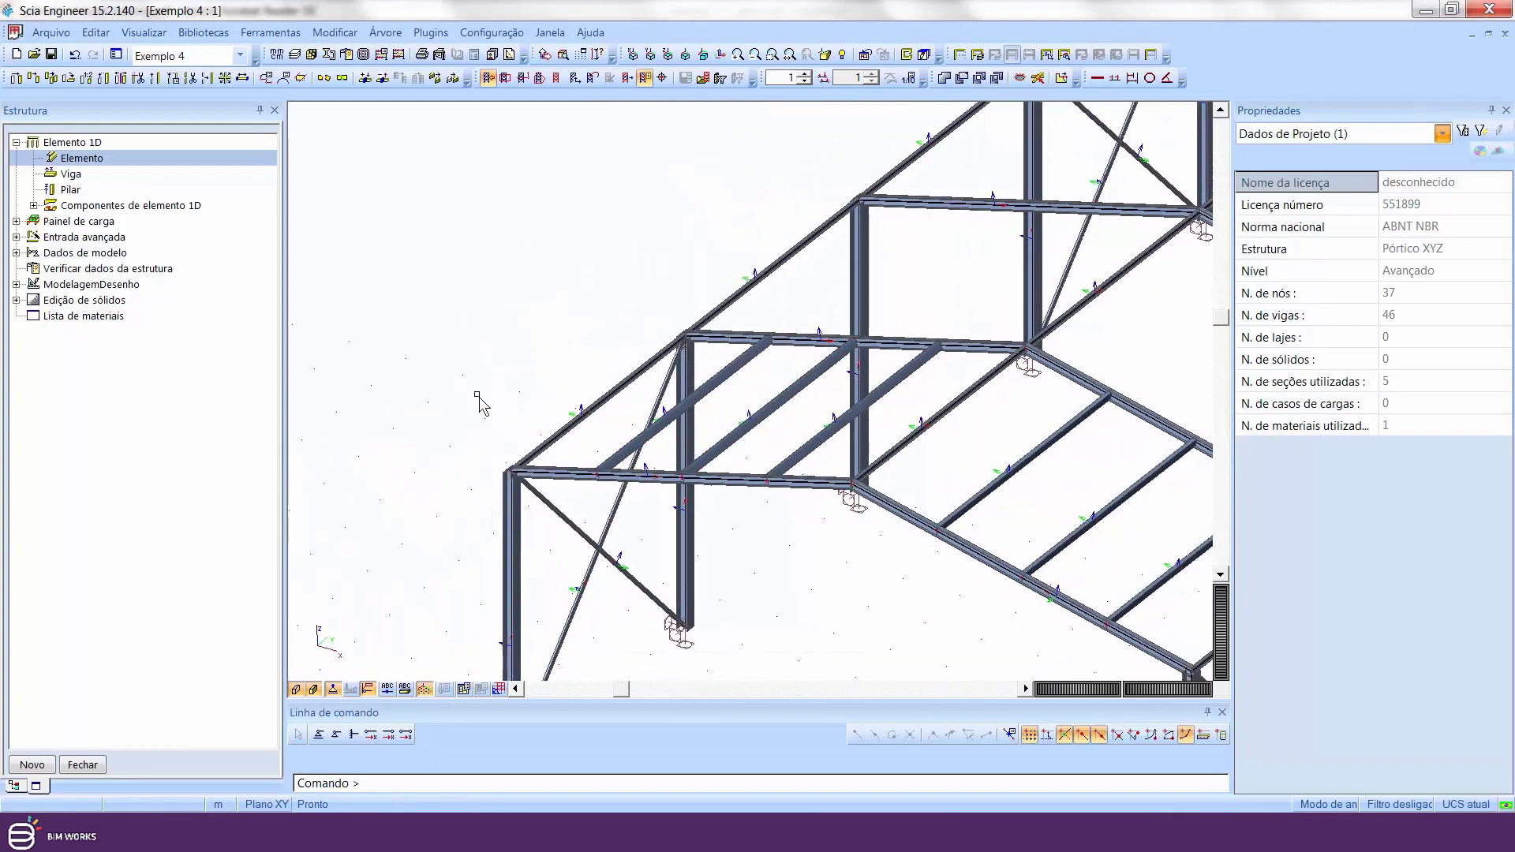
# - Start a new haunch (Mísula) on 1D members and add an "I + I var" cross-section from the haunch group
pyautogui.doubleClick(65, 204)
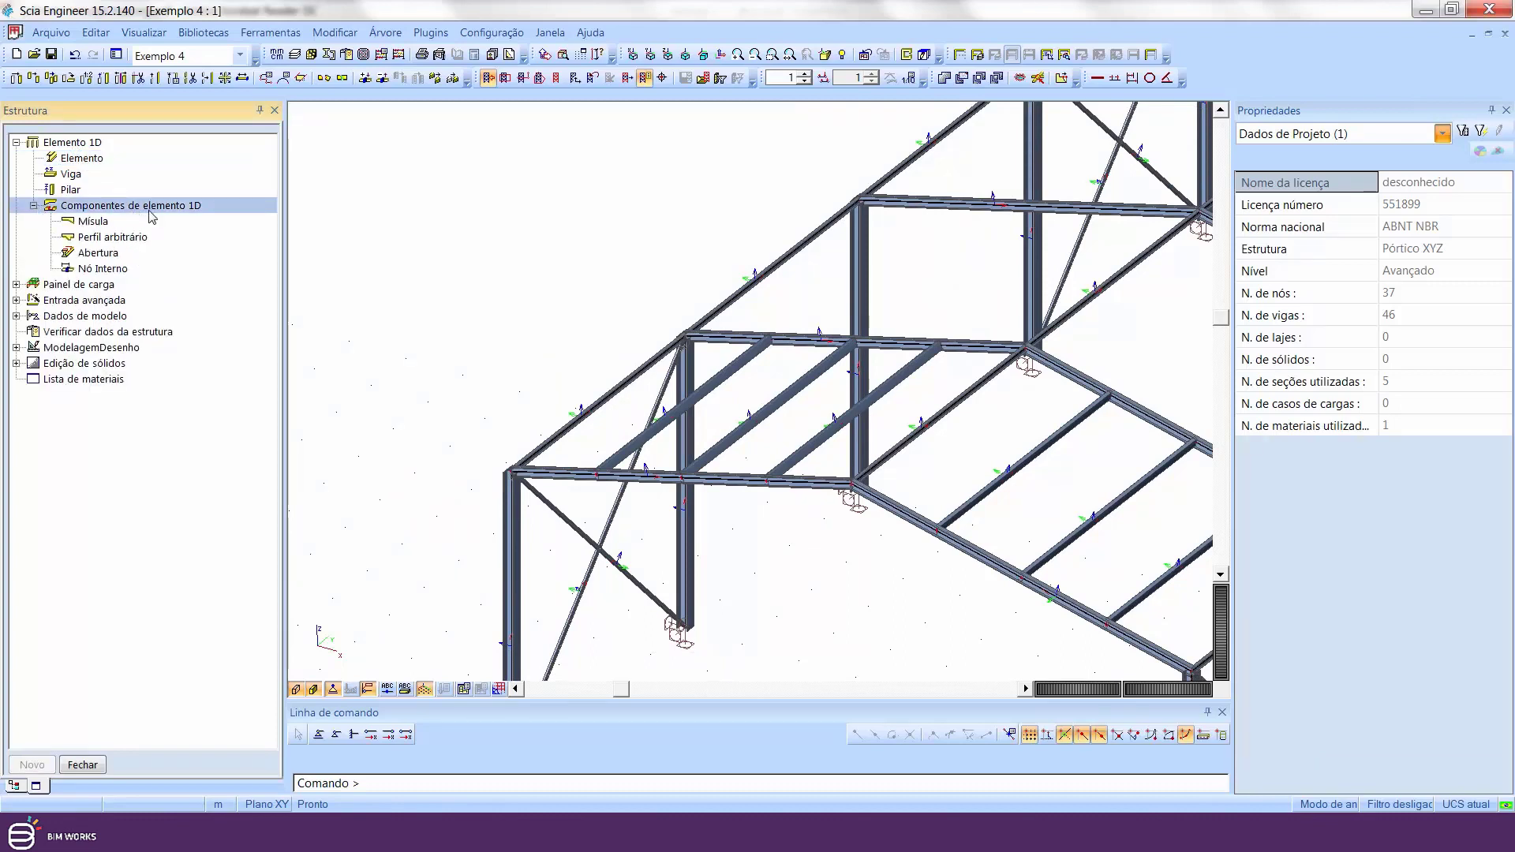
pyautogui.doubleClick(88, 221)
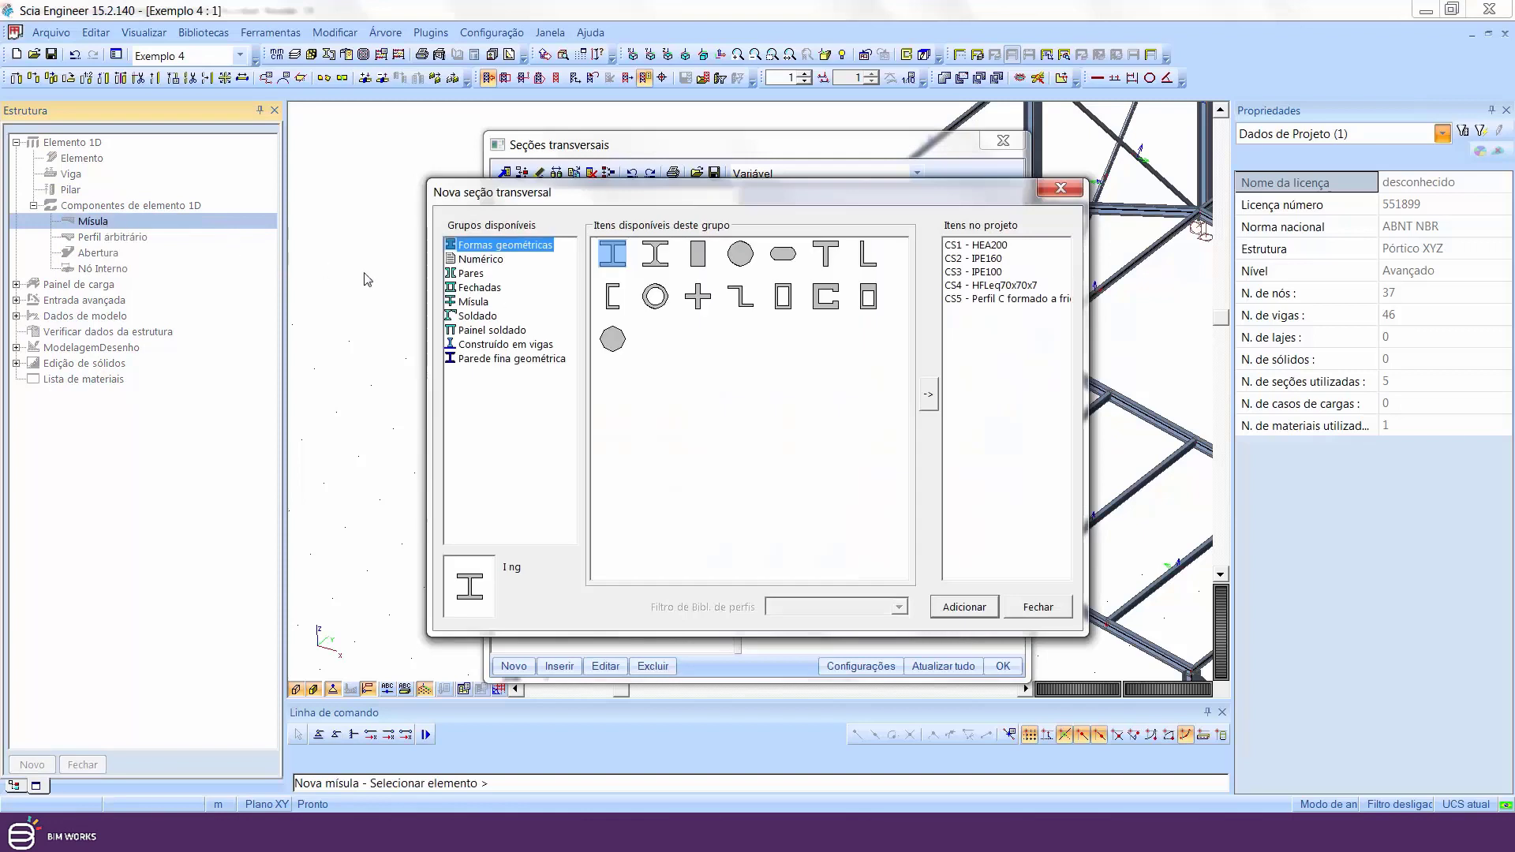
pyautogui.click(476, 300)
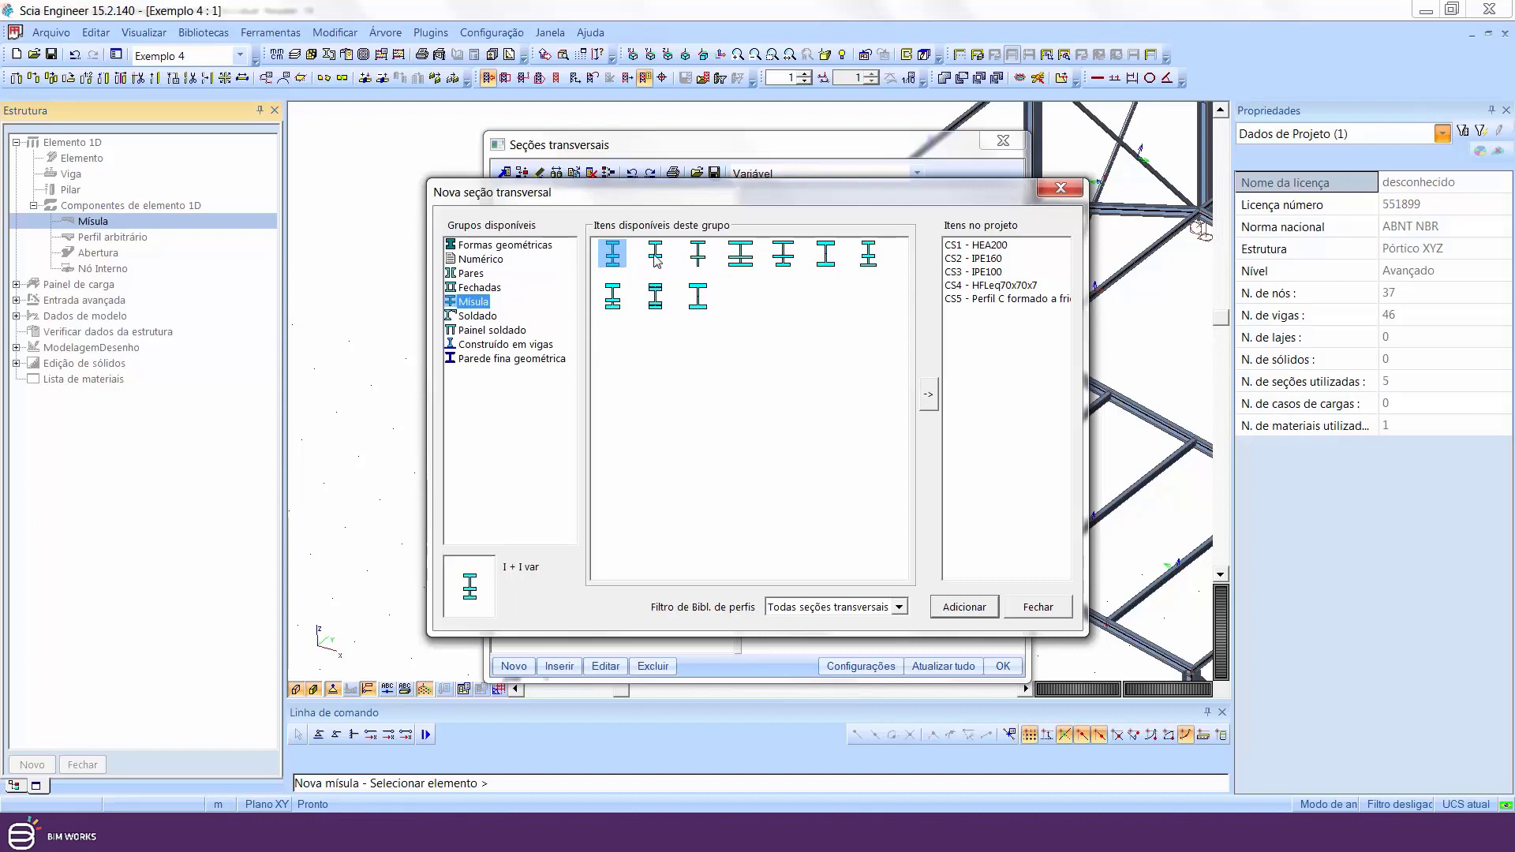
pyautogui.doubleClick(609, 251)
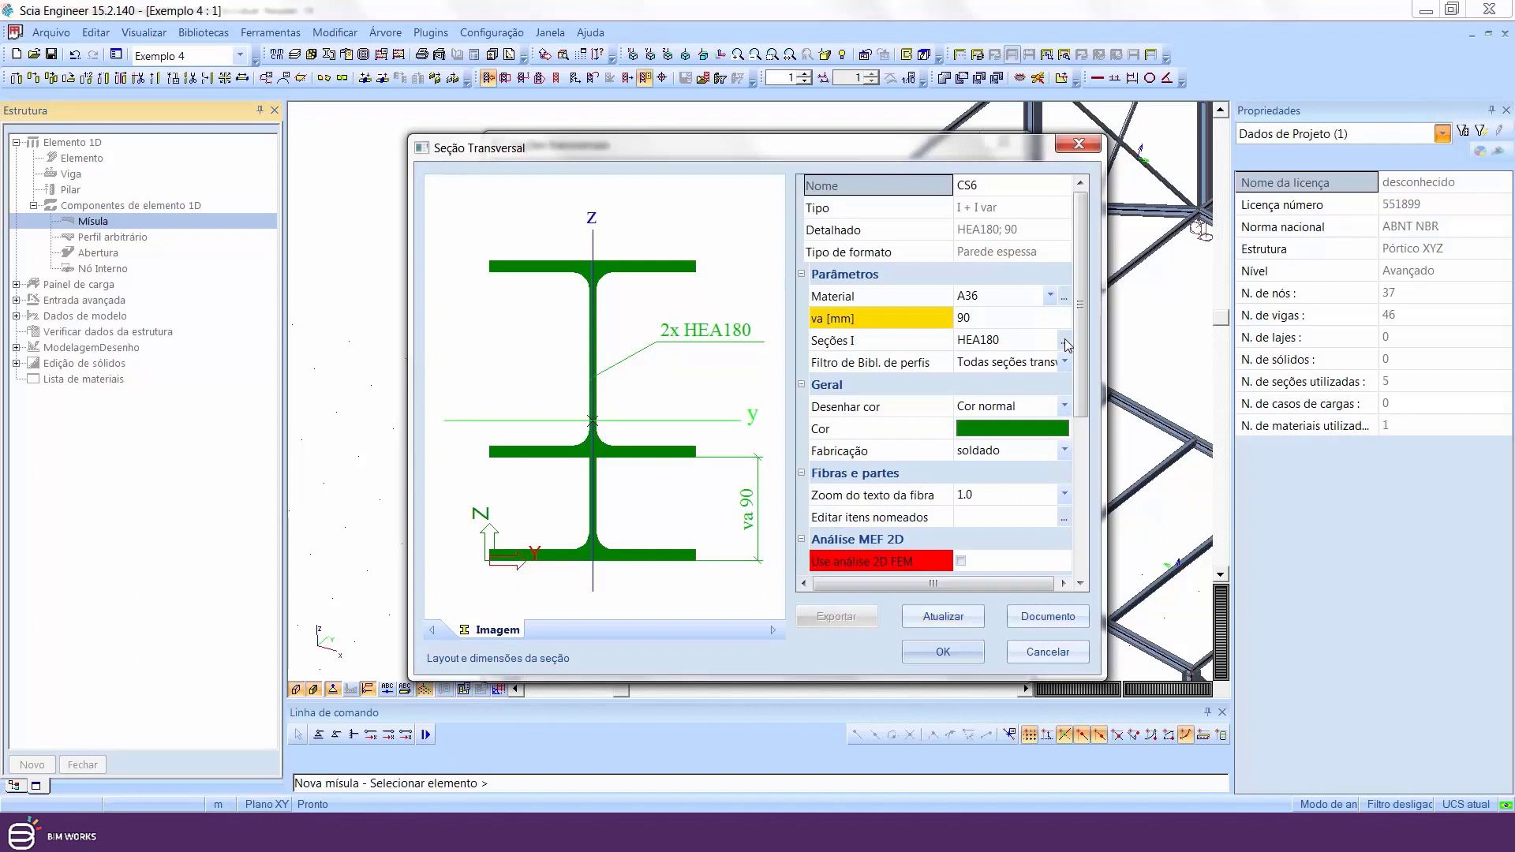
# - Set the haunch cross-section's I profile to IPE160 and va to 100 mm, and accept it into the project
pyautogui.click(1064, 341)
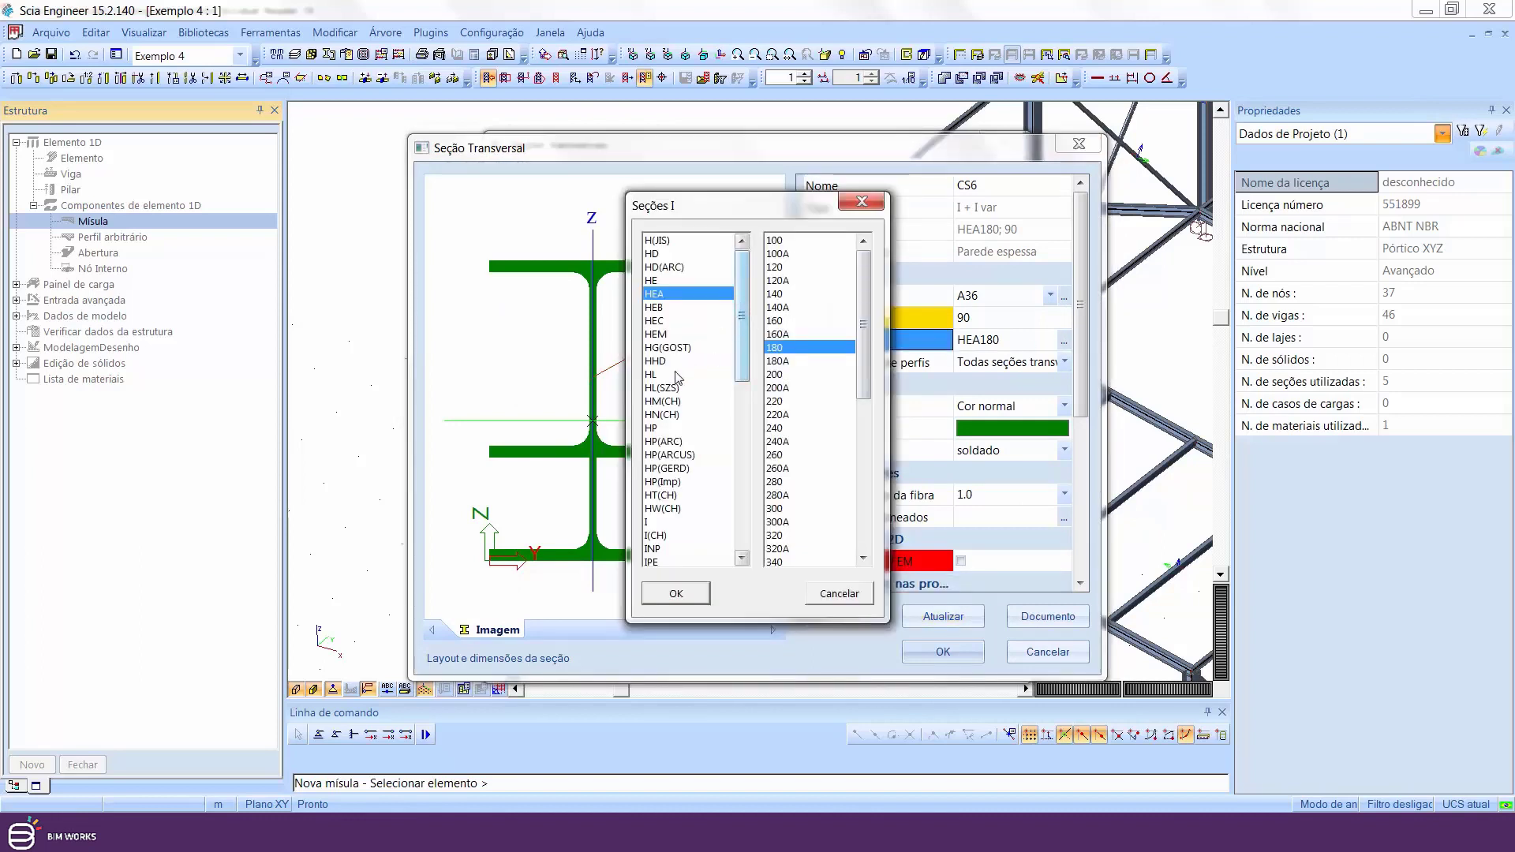
pyautogui.scroll(-6, 738, 359)
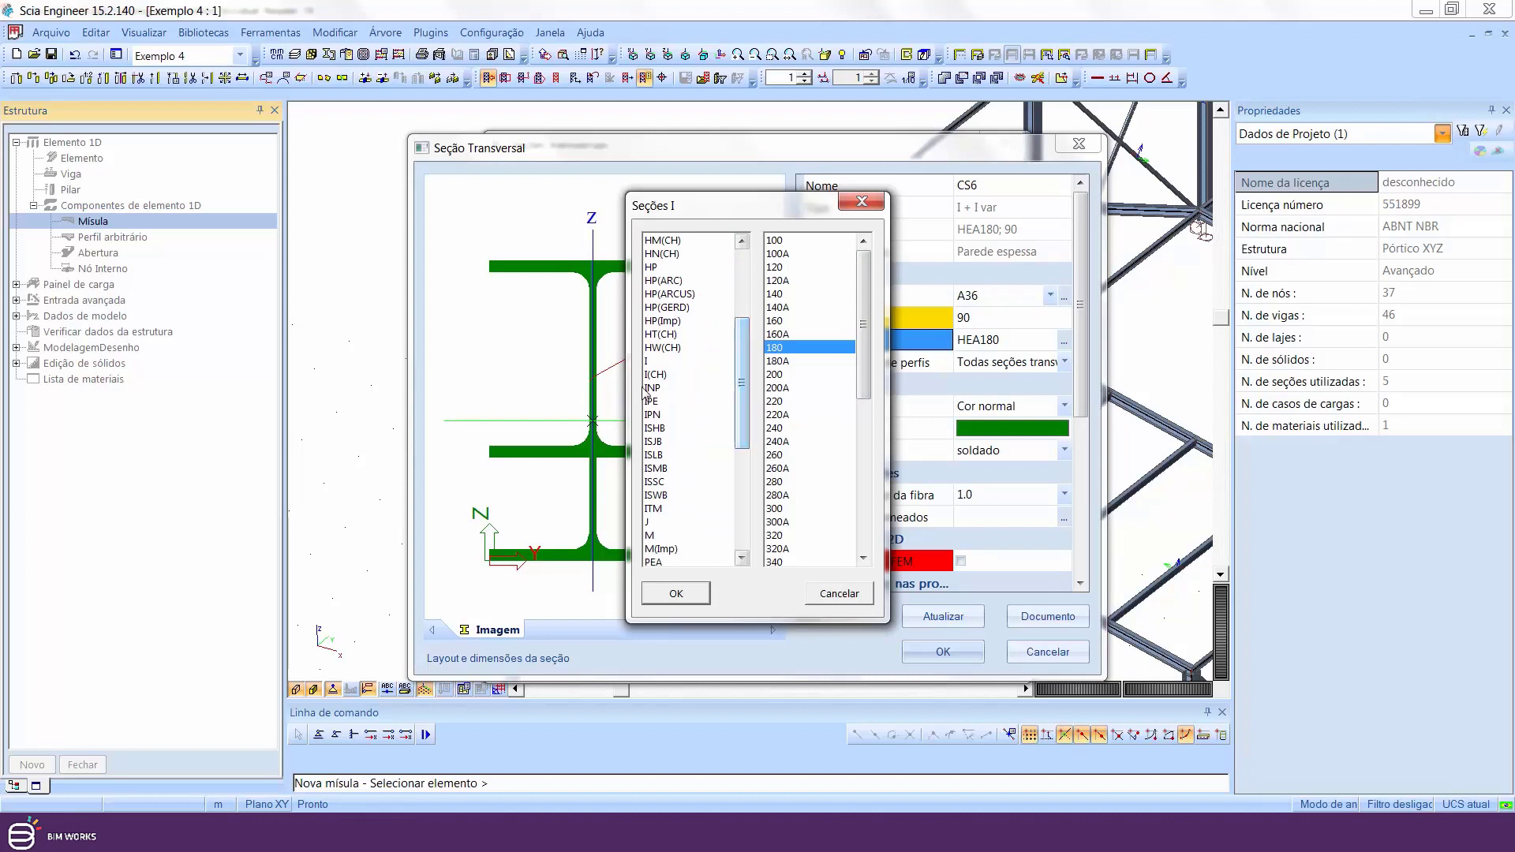
pyautogui.click(692, 403)
pyautogui.doubleClick(781, 403)
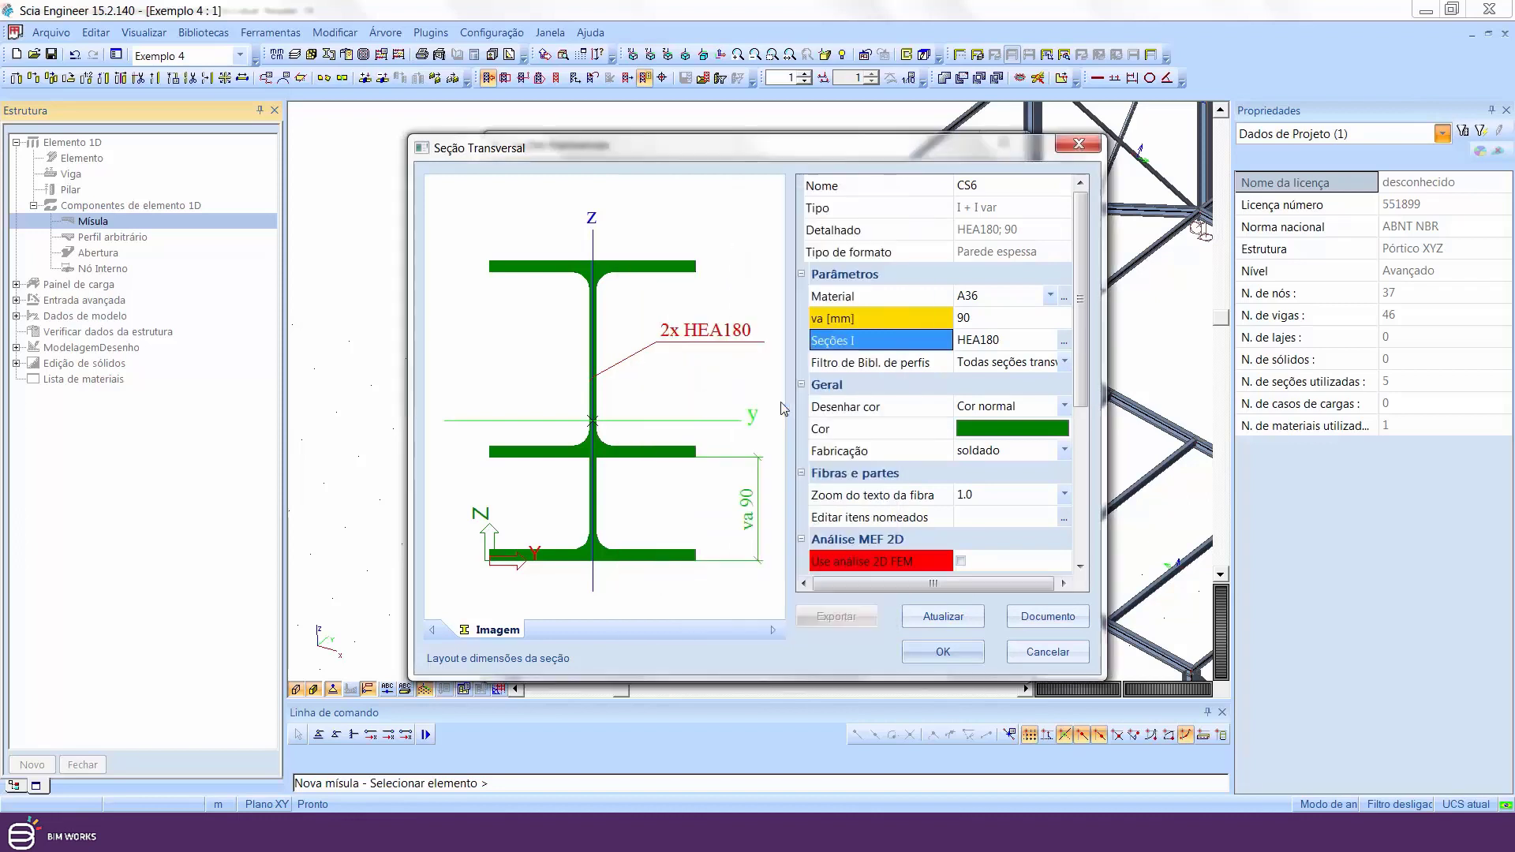
pyautogui.click(987, 322)
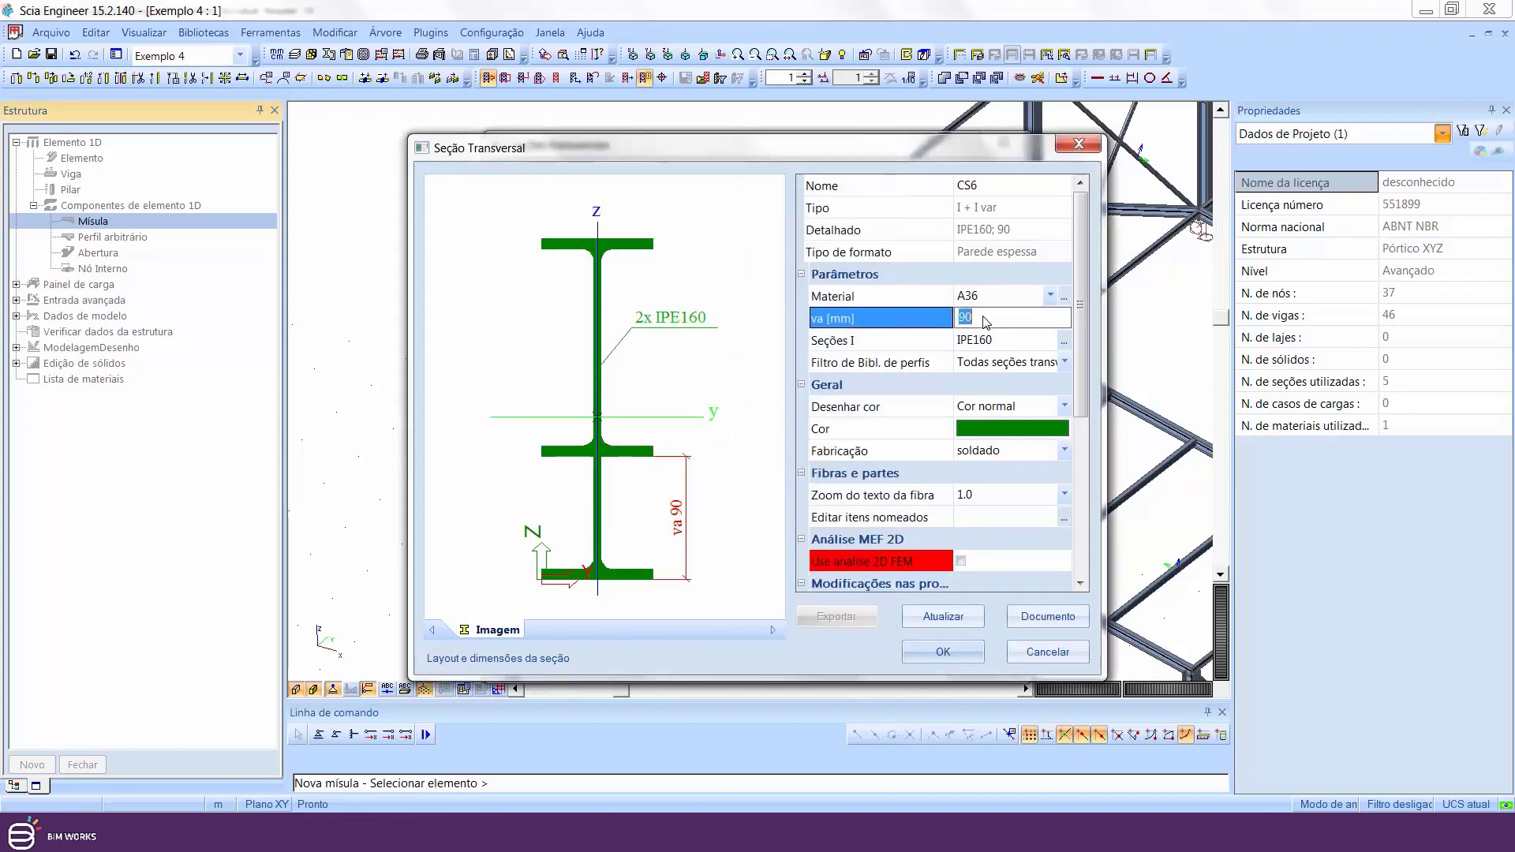
pyautogui.press('Return')
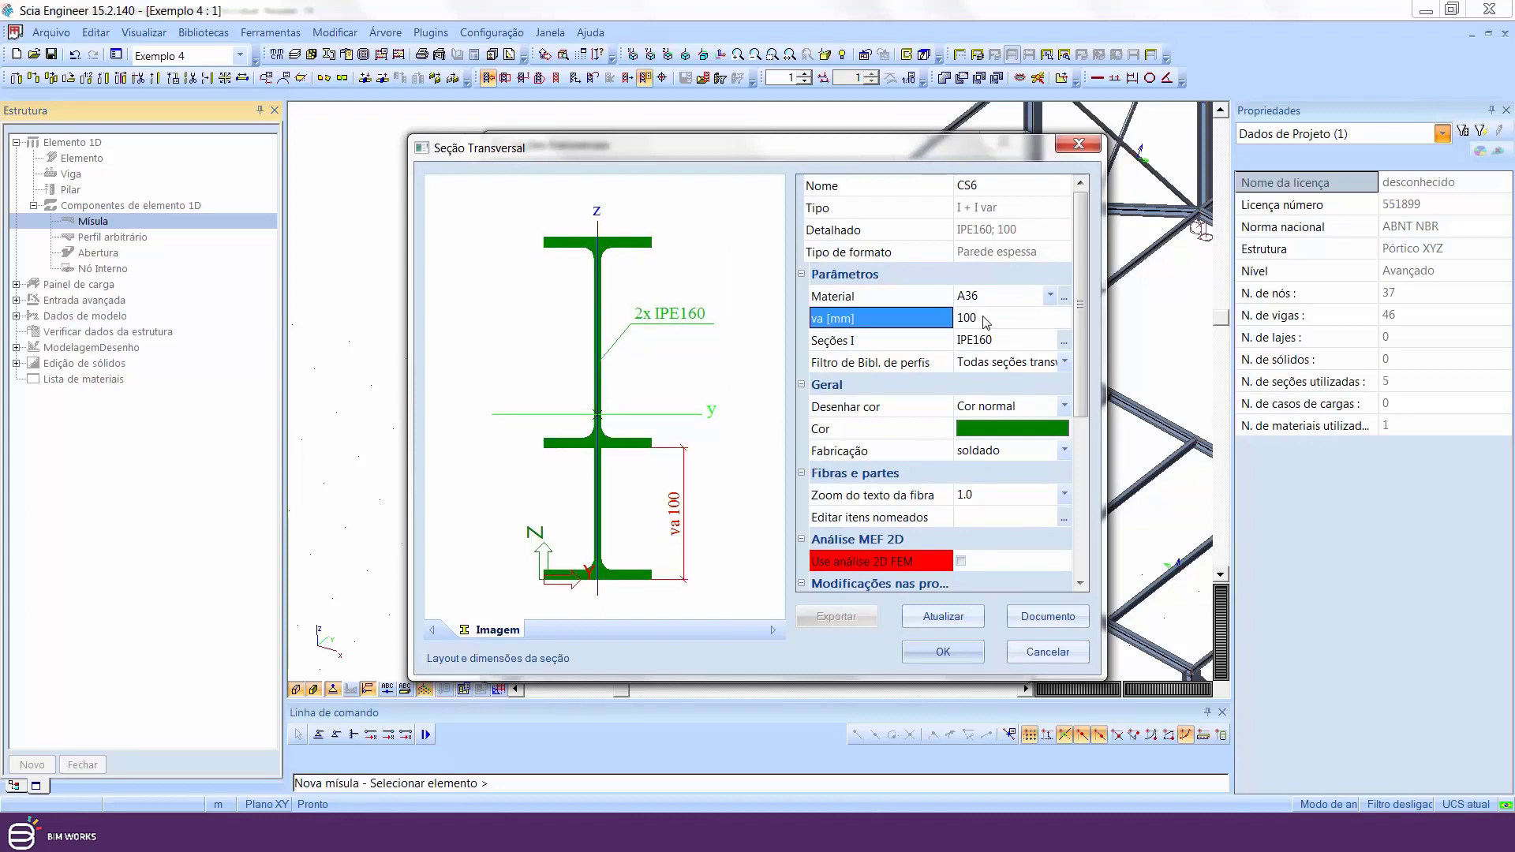
pyautogui.click(984, 650)
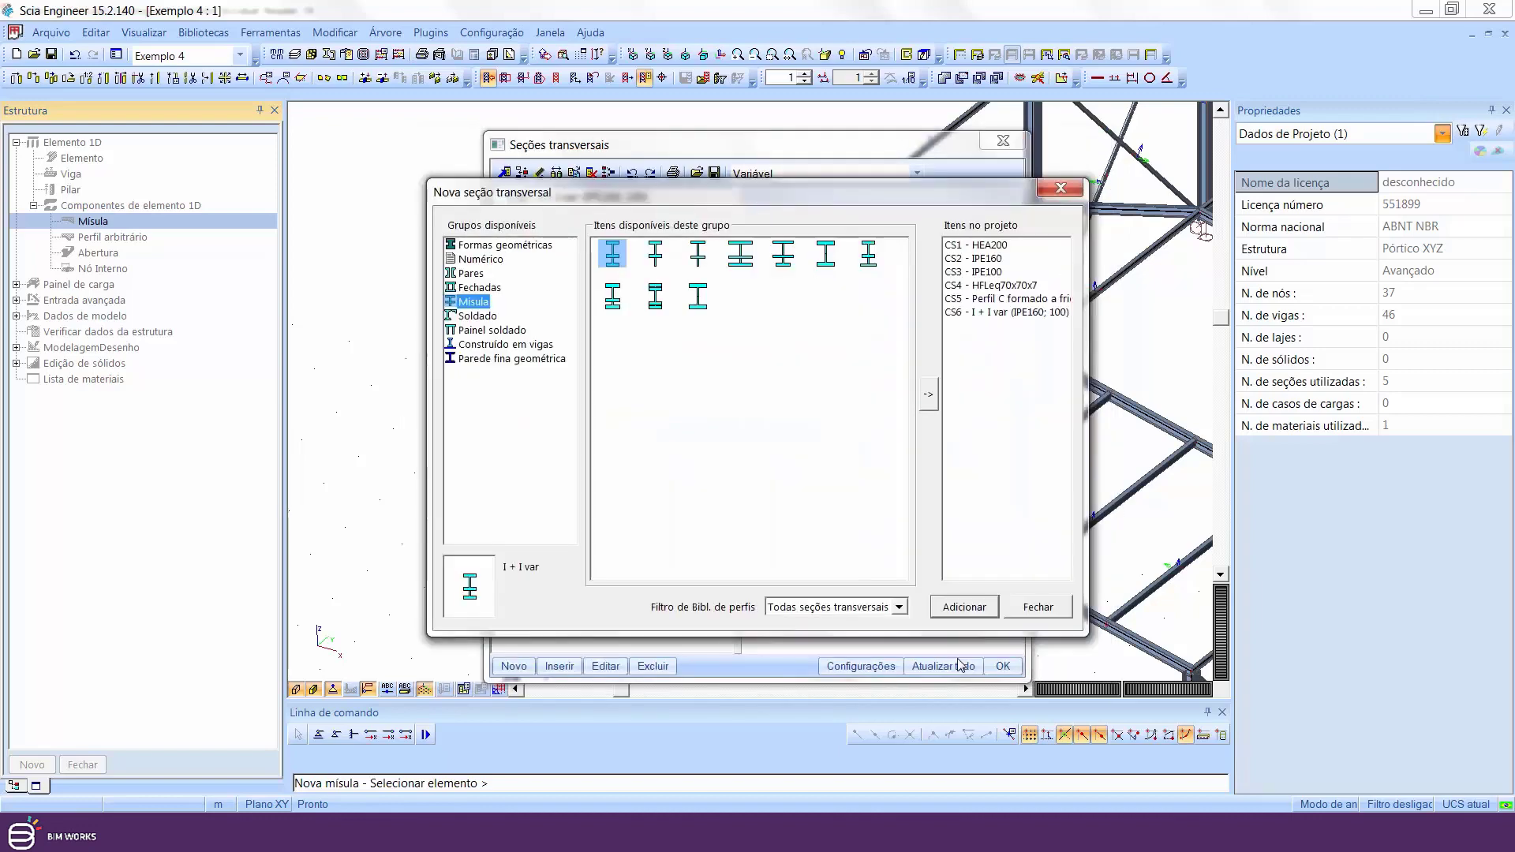
pyautogui.click(1033, 606)
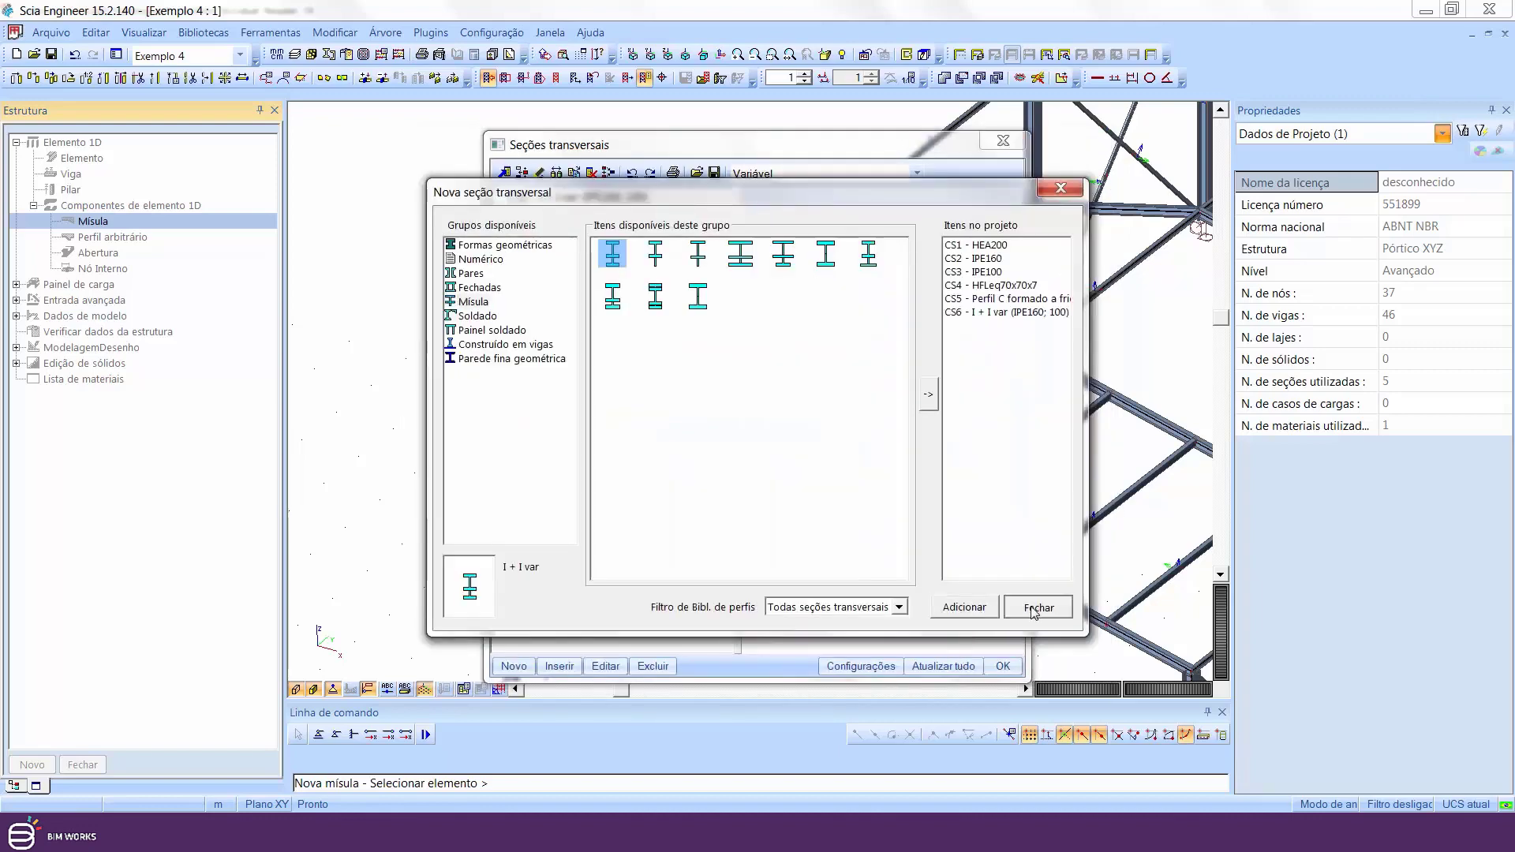
pyautogui.click(1002, 666)
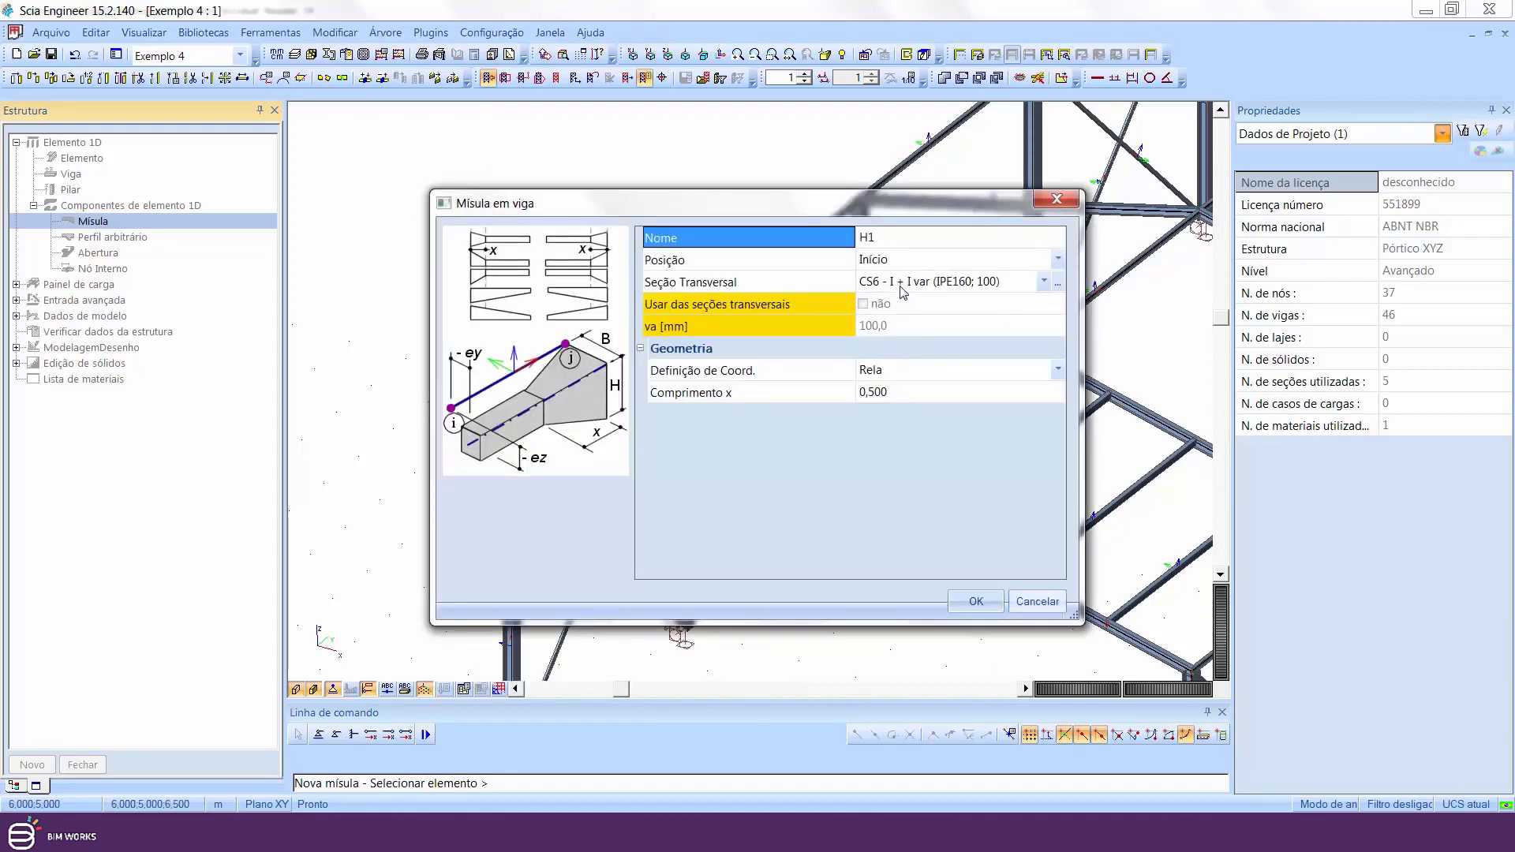
# - Set the haunch's coordinate definition to absolute (Abso) and its length x to 1,5 m, and accept the haunch properties
pyautogui.click(931, 370)
pyautogui.click(931, 370)
pyautogui.click(931, 370)
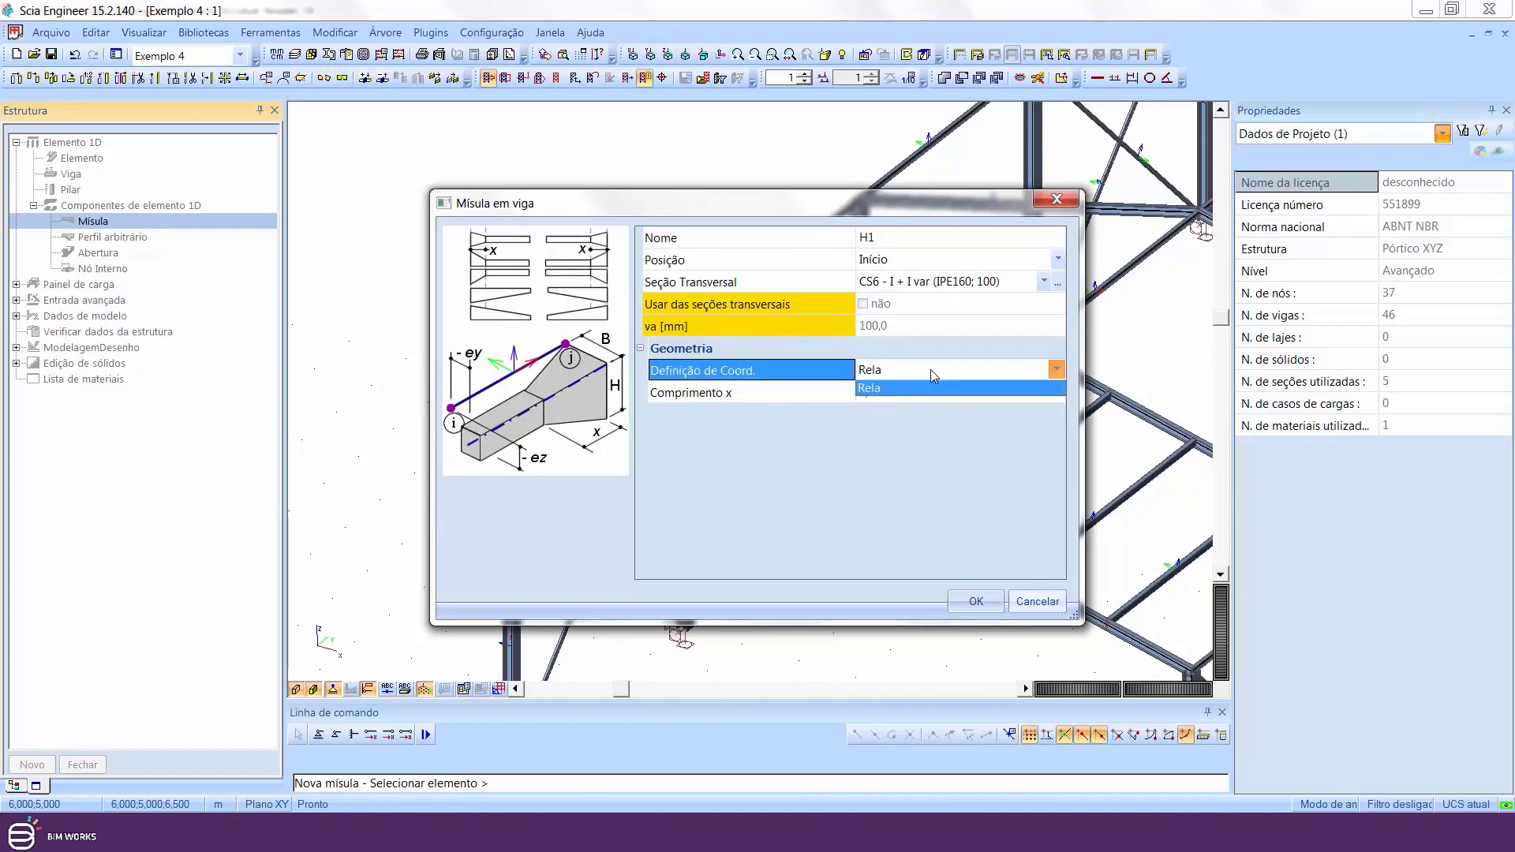
pyautogui.click(932, 371)
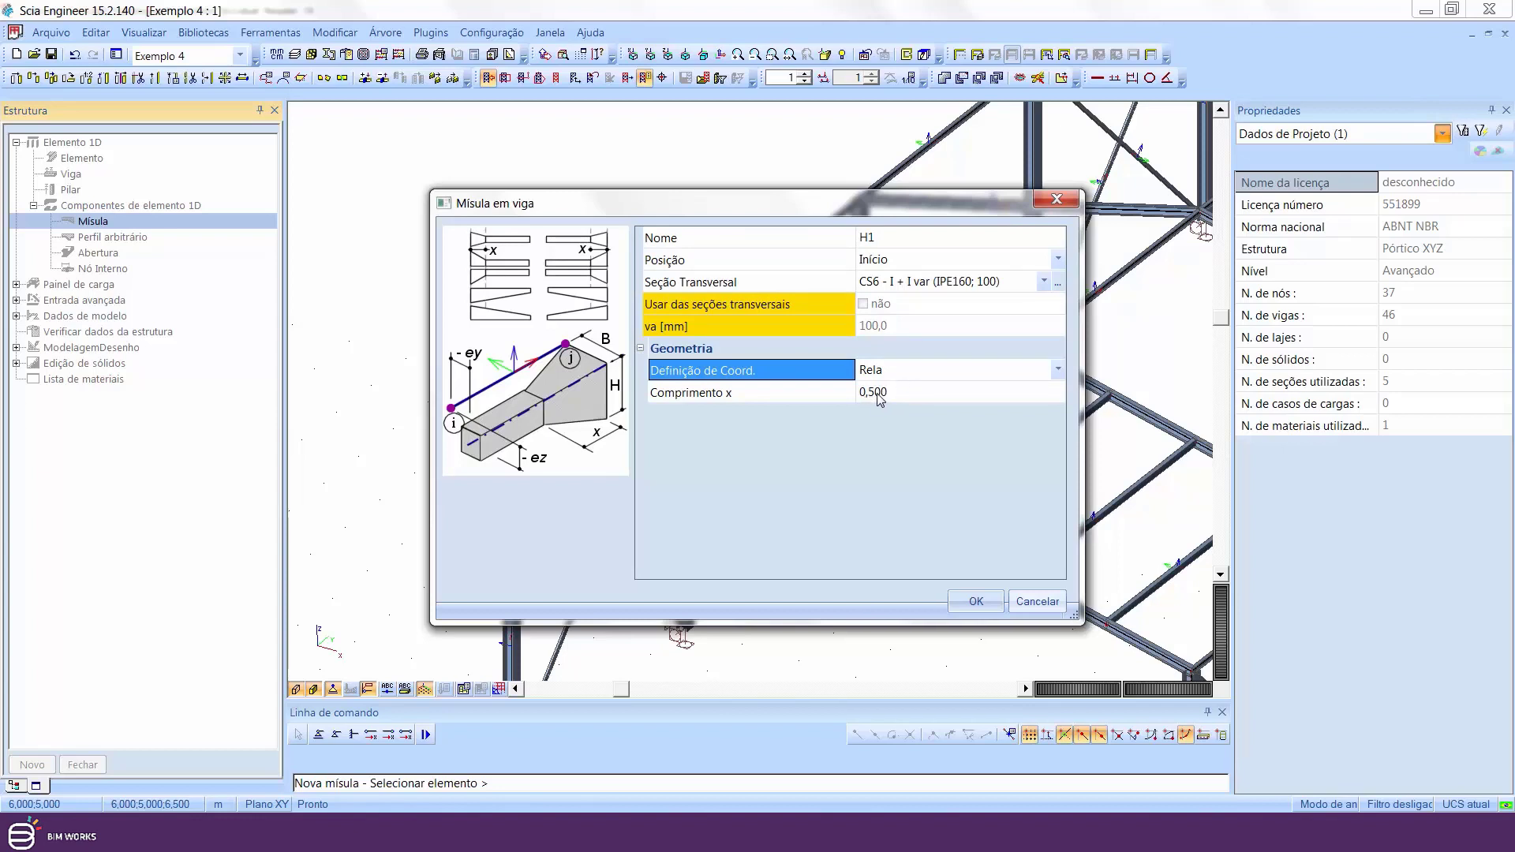
pyautogui.click(896, 371)
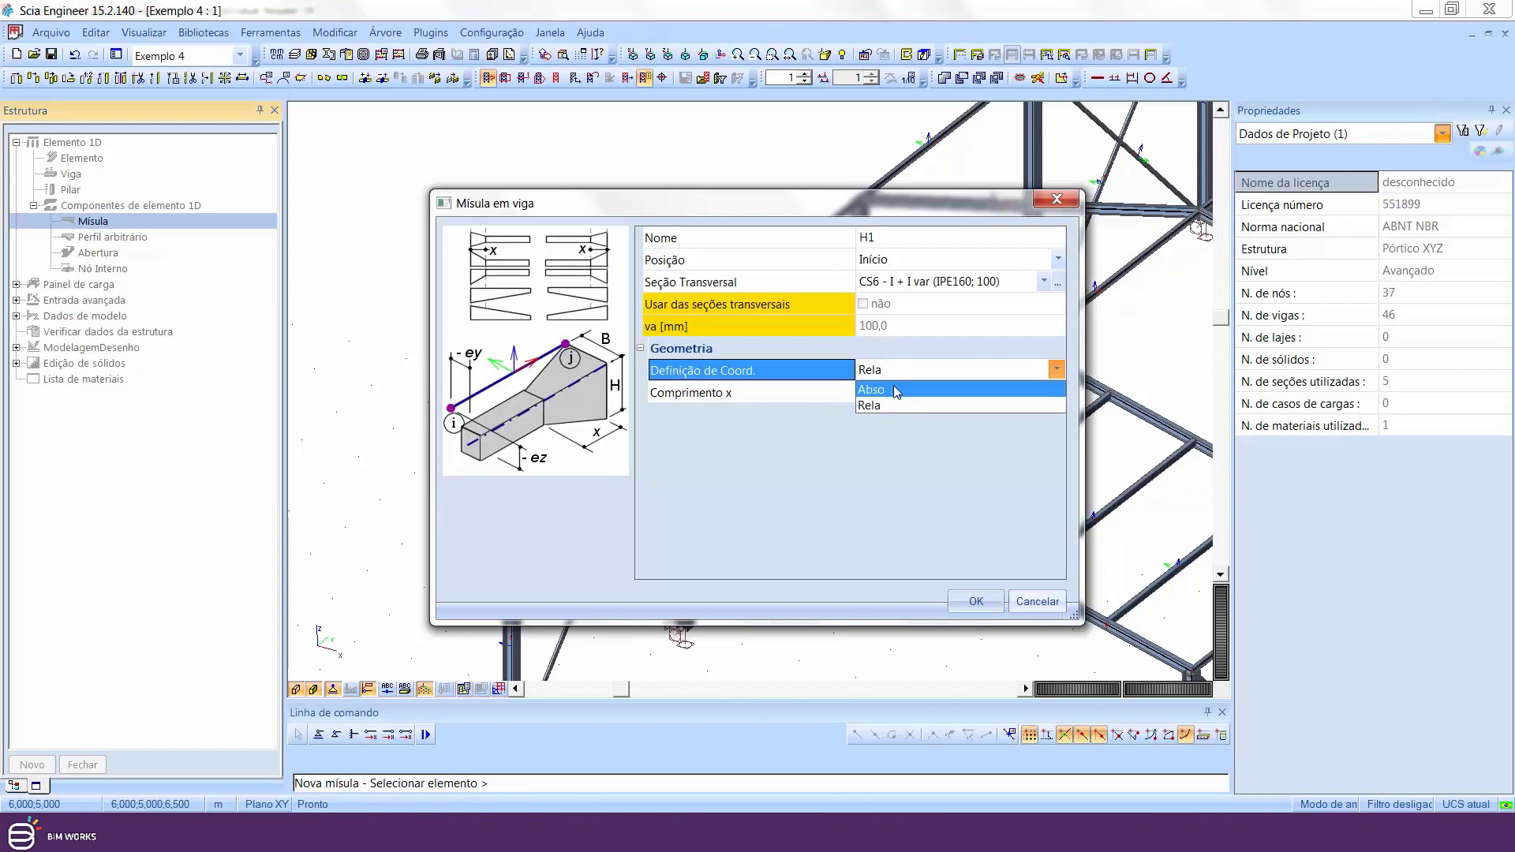
pyautogui.click(894, 389)
pyautogui.click(897, 393)
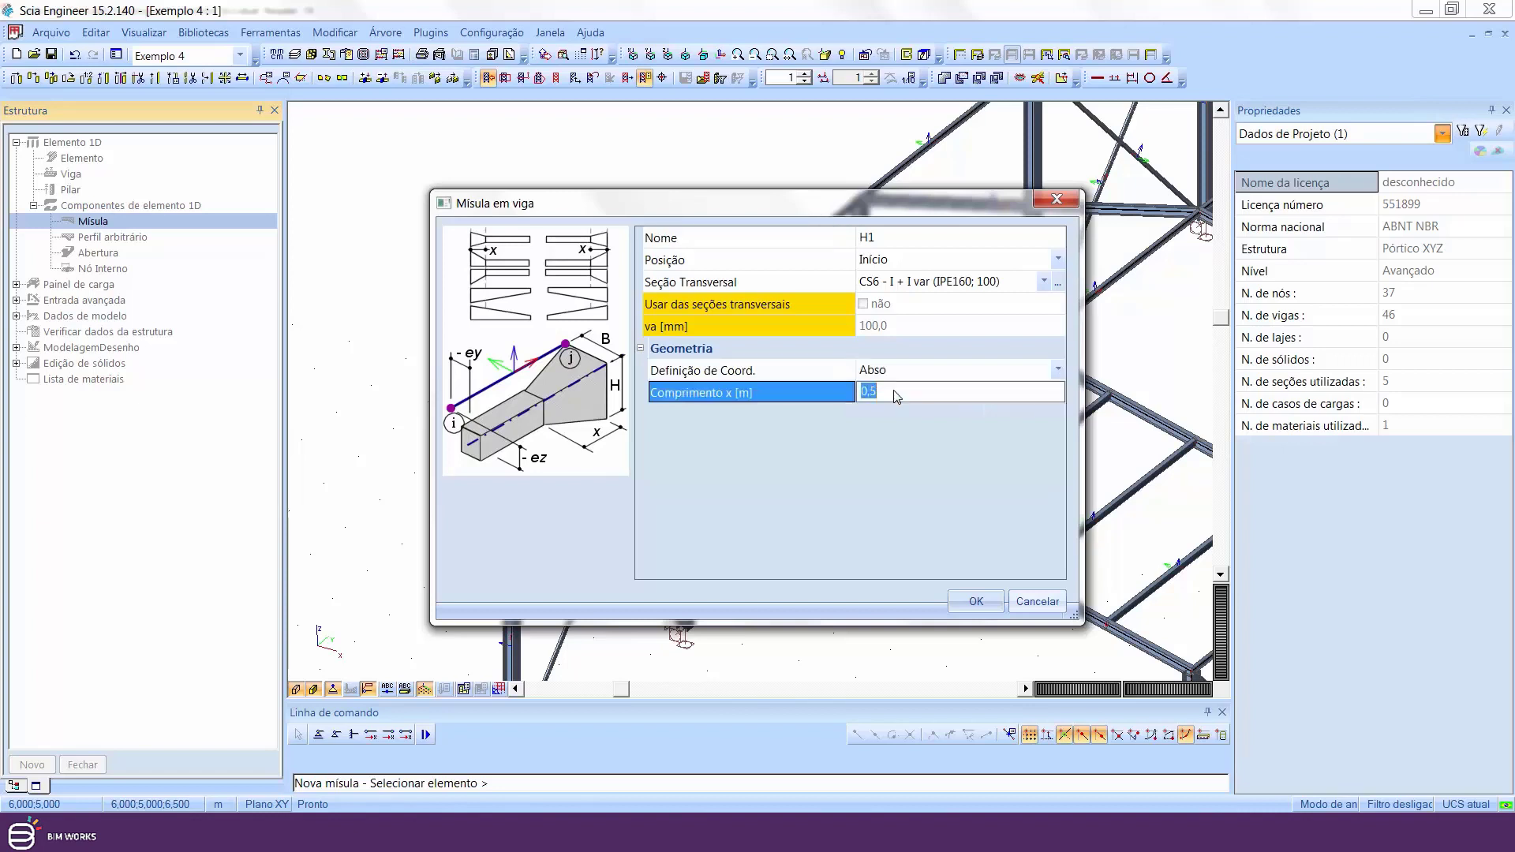
pyautogui.write('1,5')
pyautogui.press('Return')
pyautogui.click(976, 602)
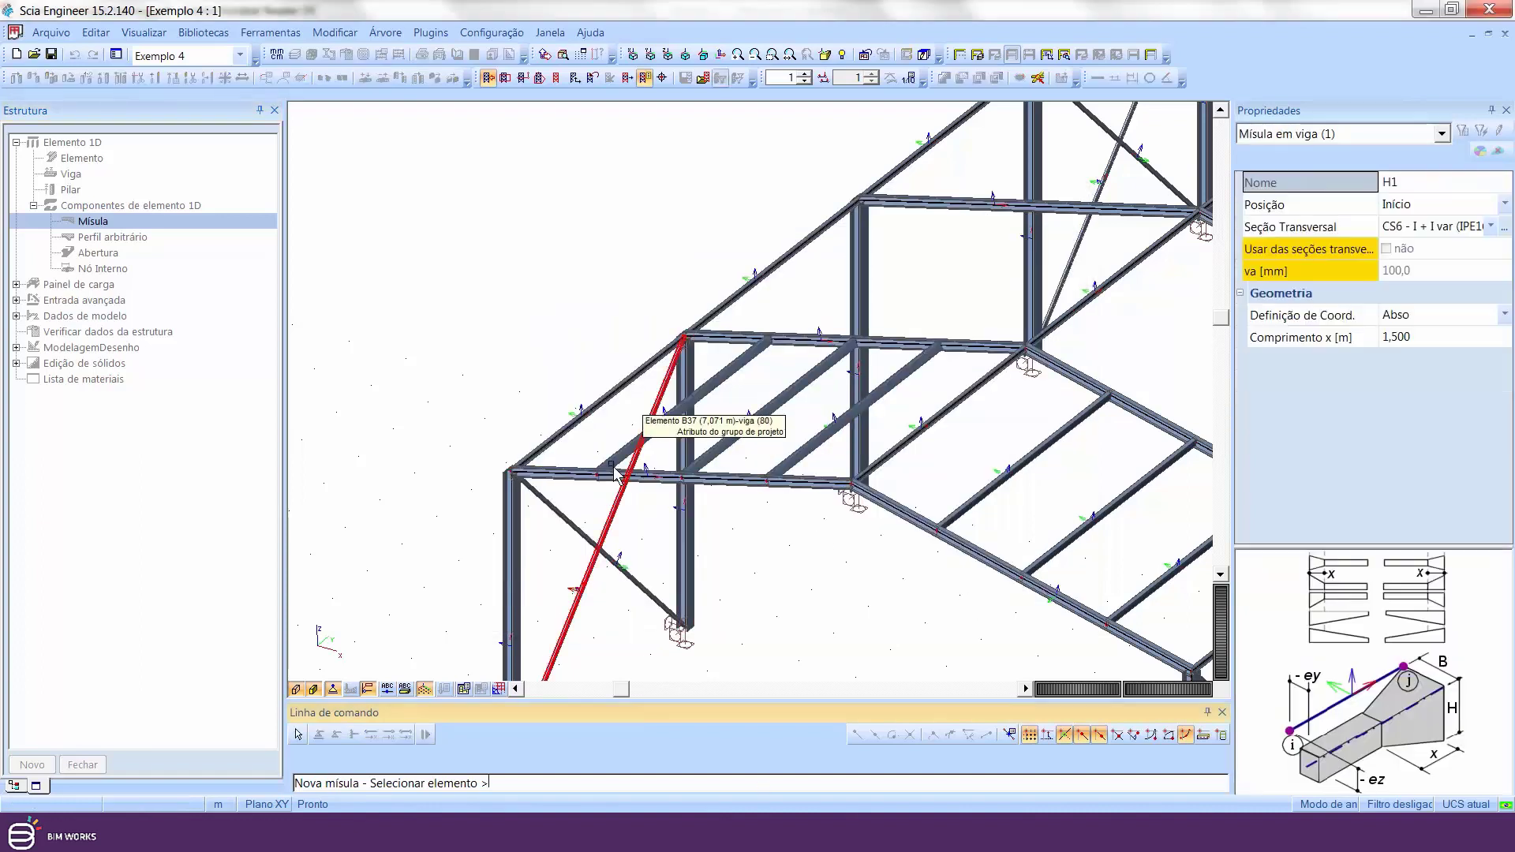
# - Apply the haunch to the rafters of all five frames on the origin-side roof slope and finish the haunch input
pyautogui.click(557, 474)
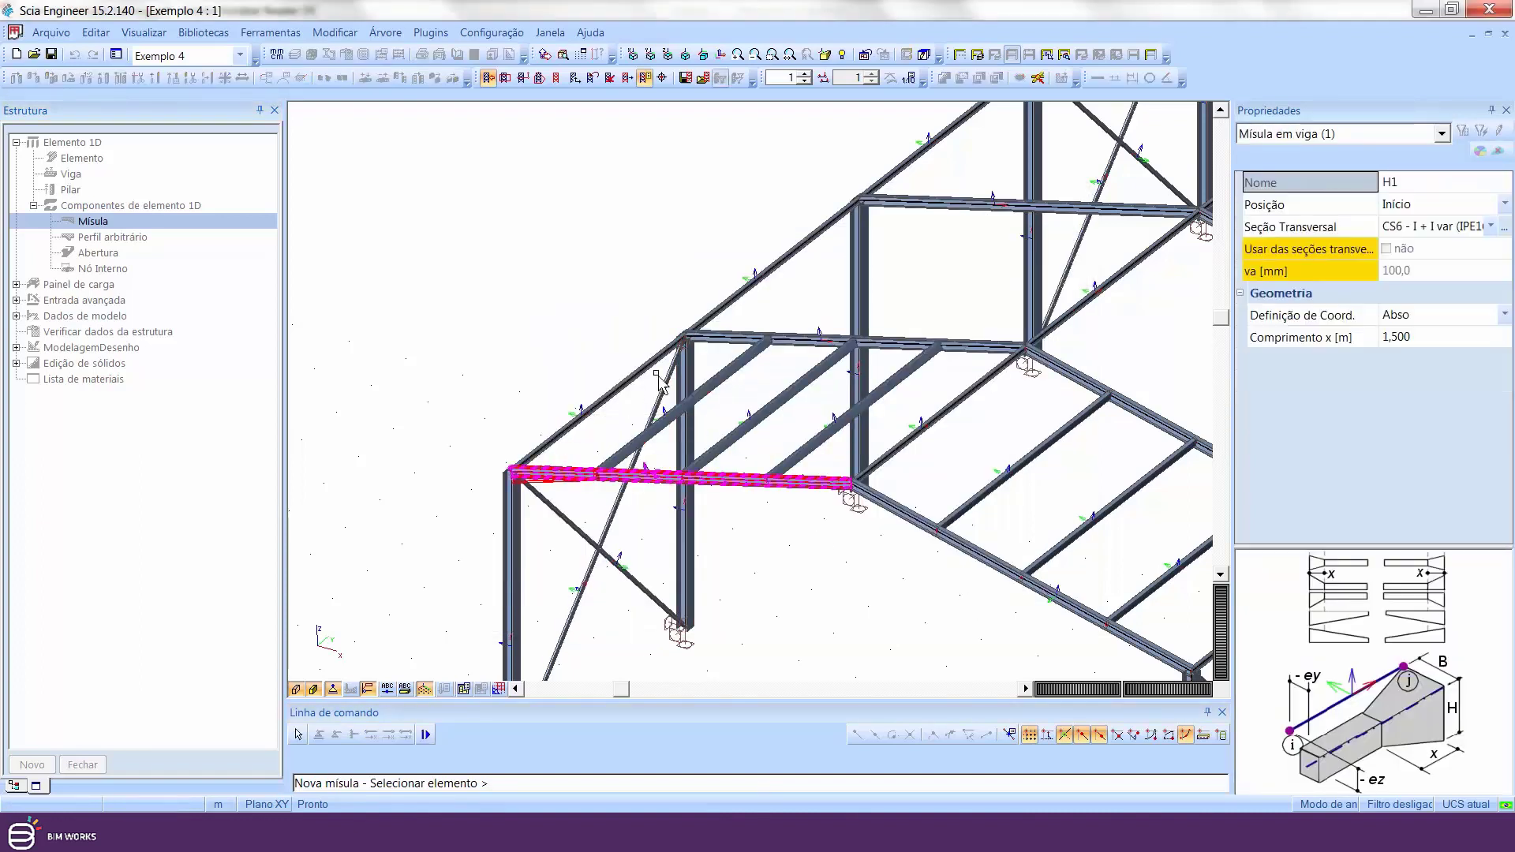
pyautogui.click(725, 336)
pyautogui.moveTo(877, 319); pyautogui.dragTo(699, 543, button='middle')
pyautogui.click(725, 431)
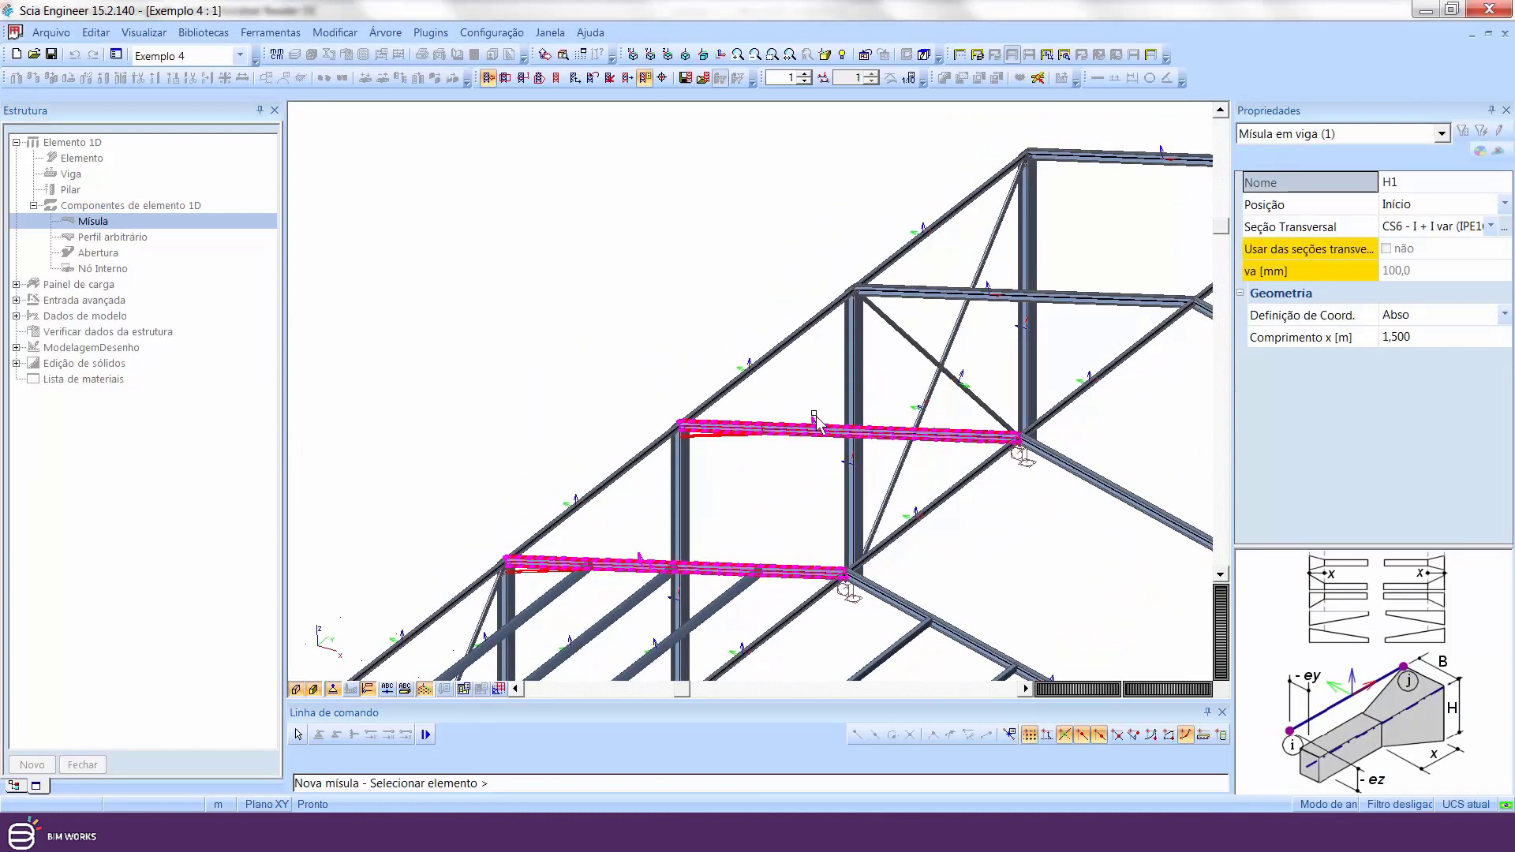
pyautogui.moveTo(814, 427); pyautogui.dragTo(687, 620, button='middle')
pyautogui.click(781, 484)
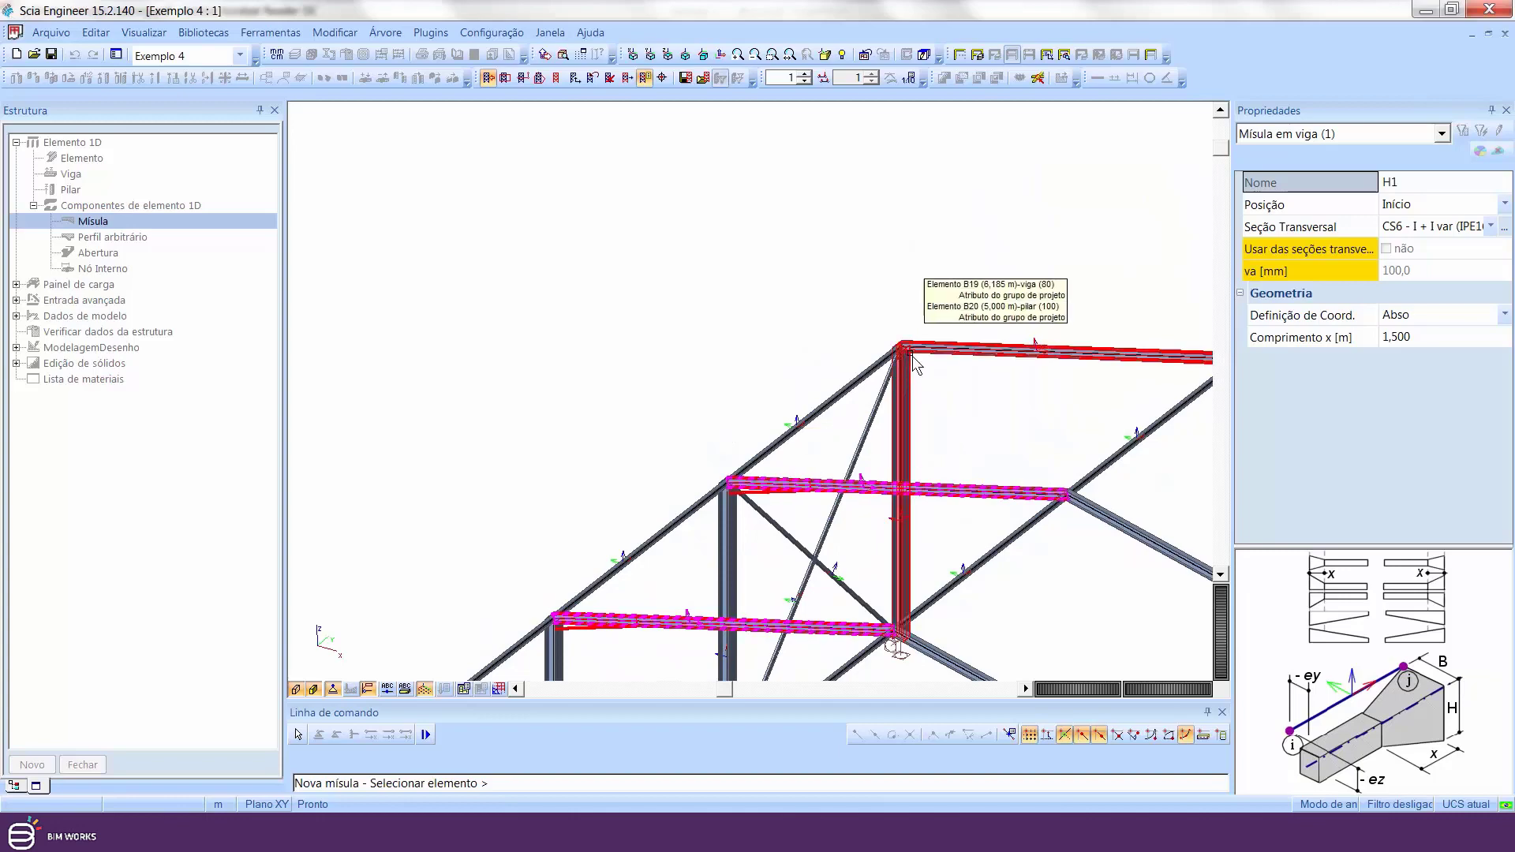
pyautogui.click(932, 351)
pyautogui.scroll(-3, 944, 395)
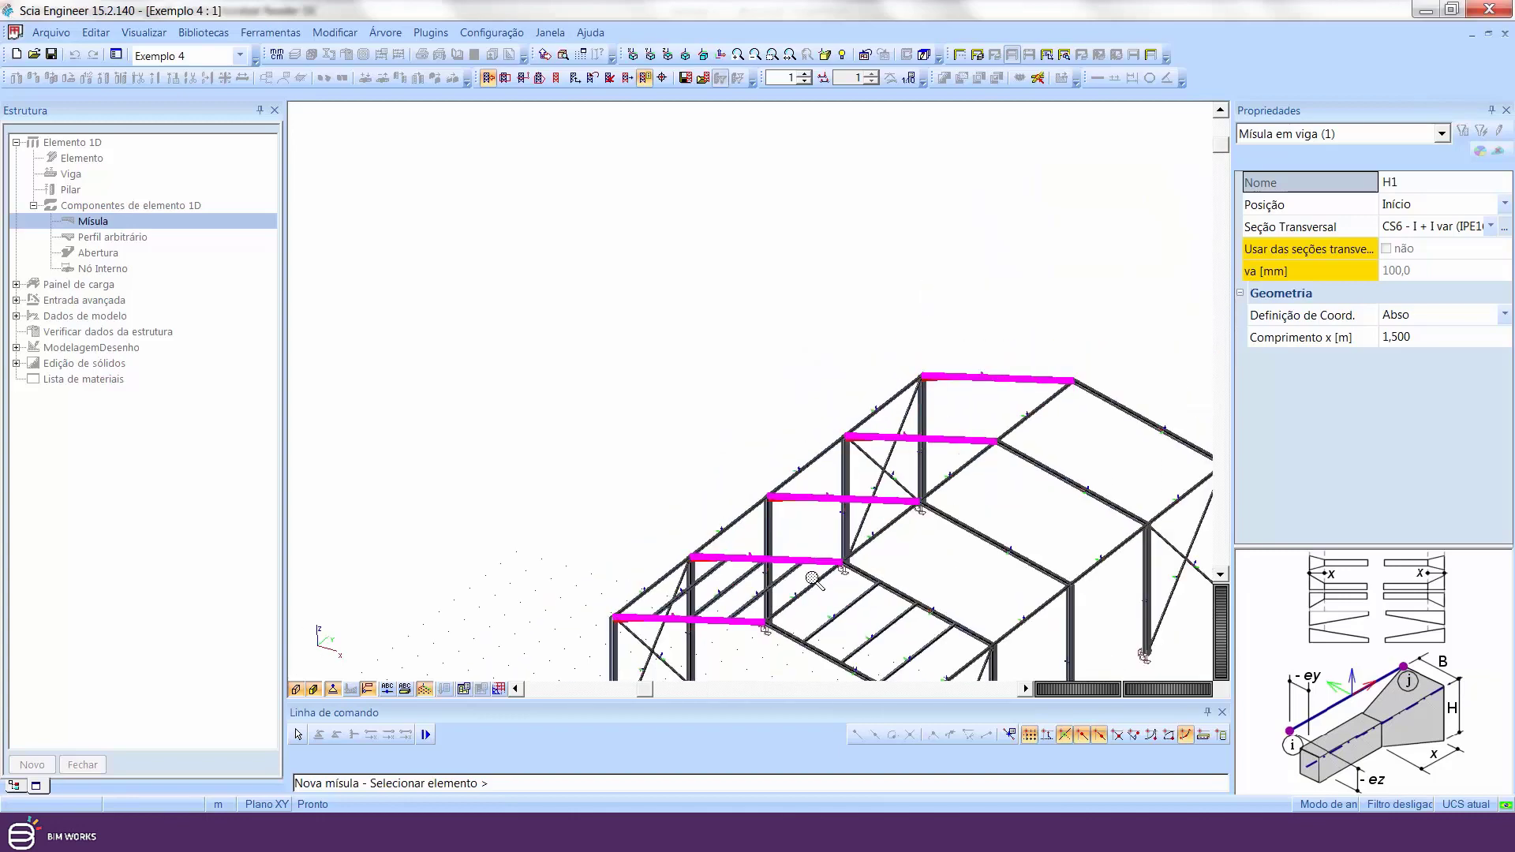
pyautogui.press('Escape')
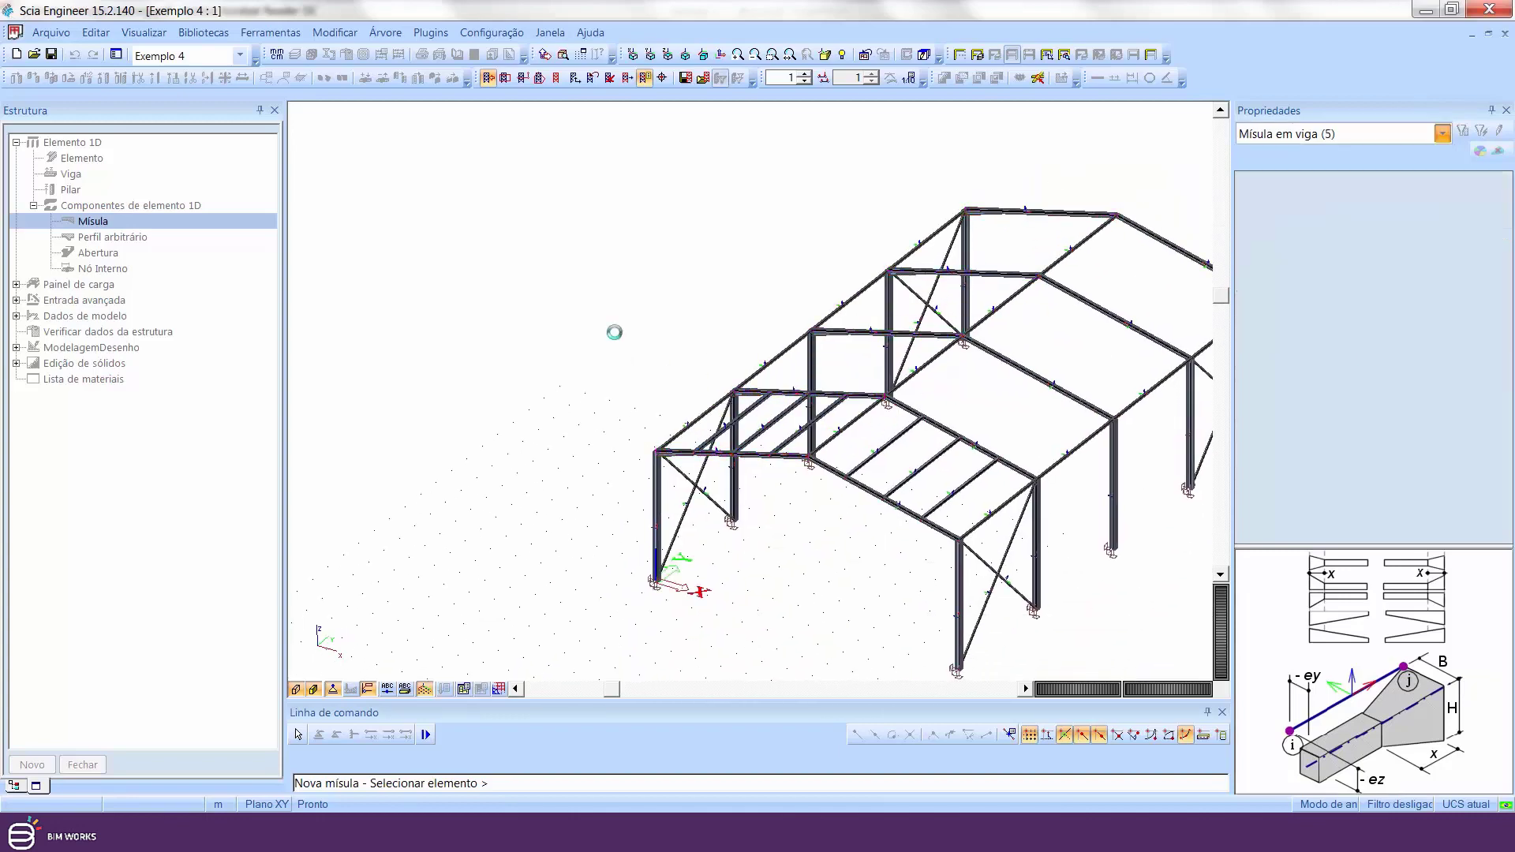
# - Copy the additional data of the first frame's haunch H1 to the opposite-slope rafters of the first and second frames
pyautogui.scroll(5, 663, 456)
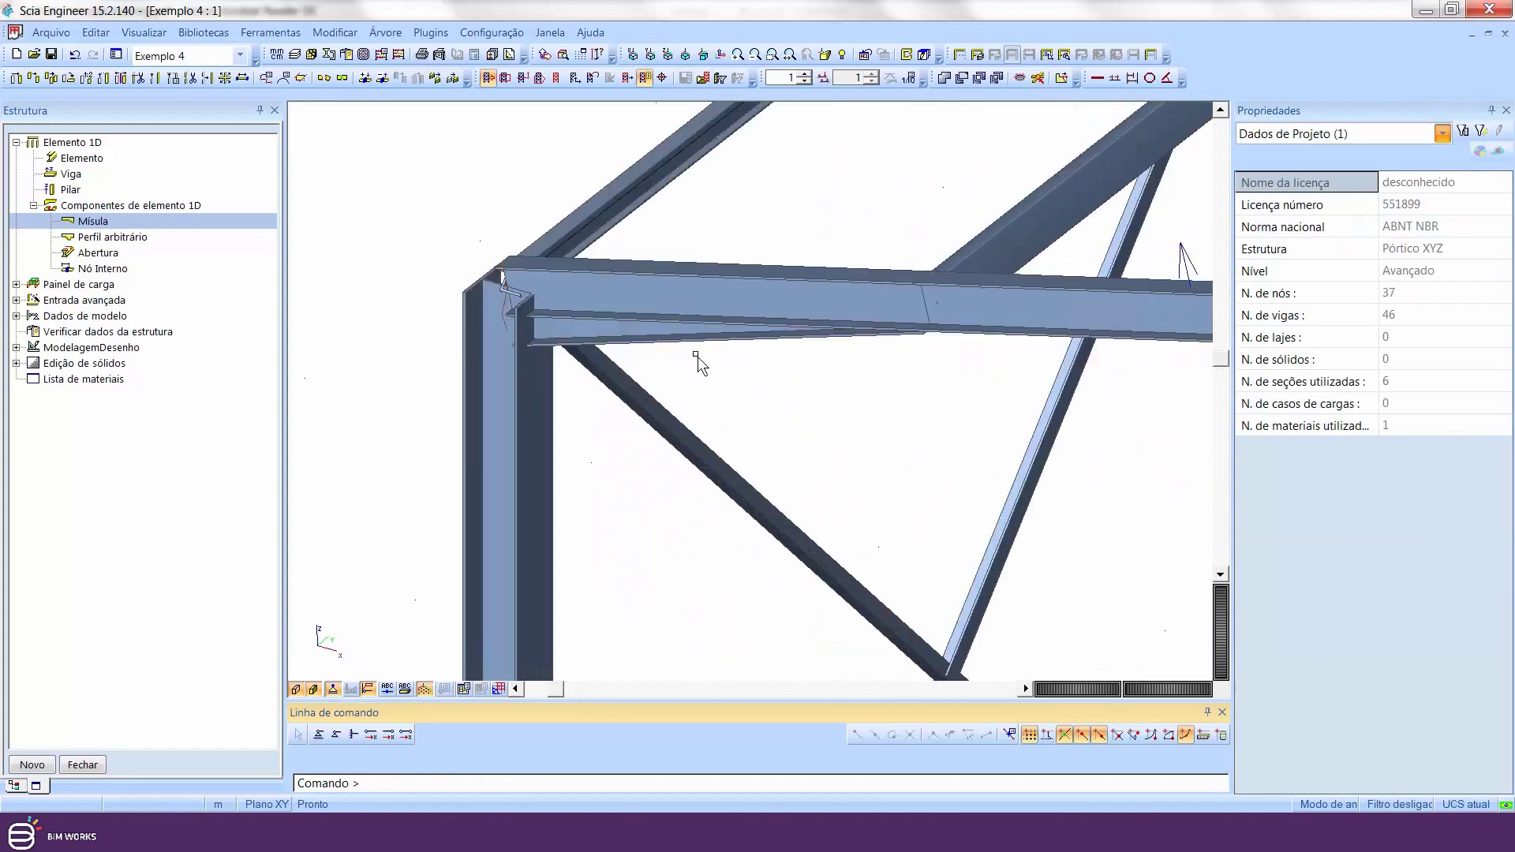
pyautogui.scroll(-5, 1157, 547)
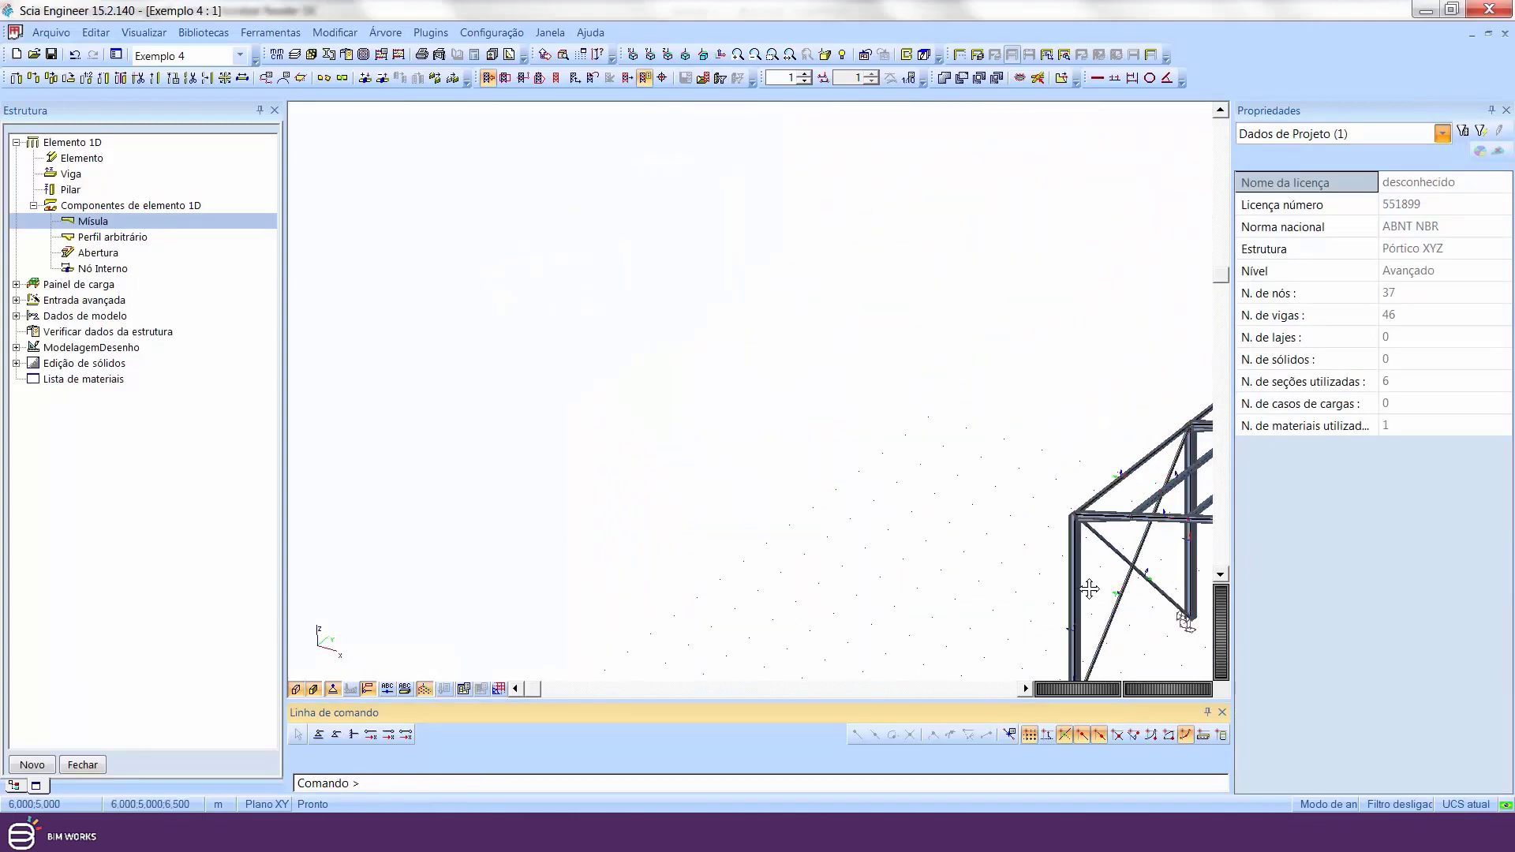
pyautogui.moveTo(1089, 585); pyautogui.dragTo(647, 532, button='middle')
pyautogui.scroll(5, 685, 537)
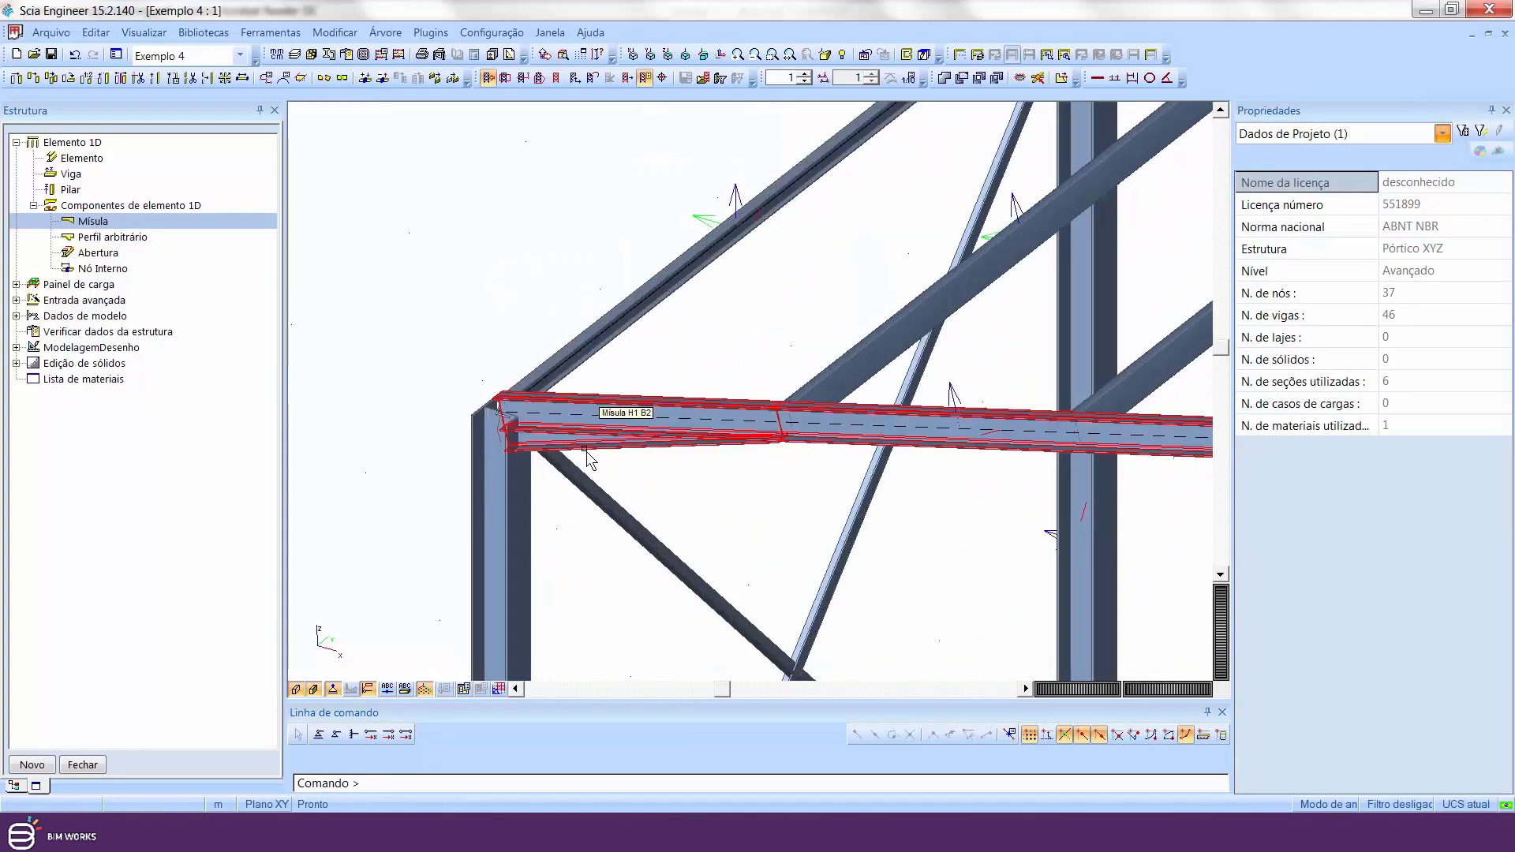
pyautogui.click(585, 452)
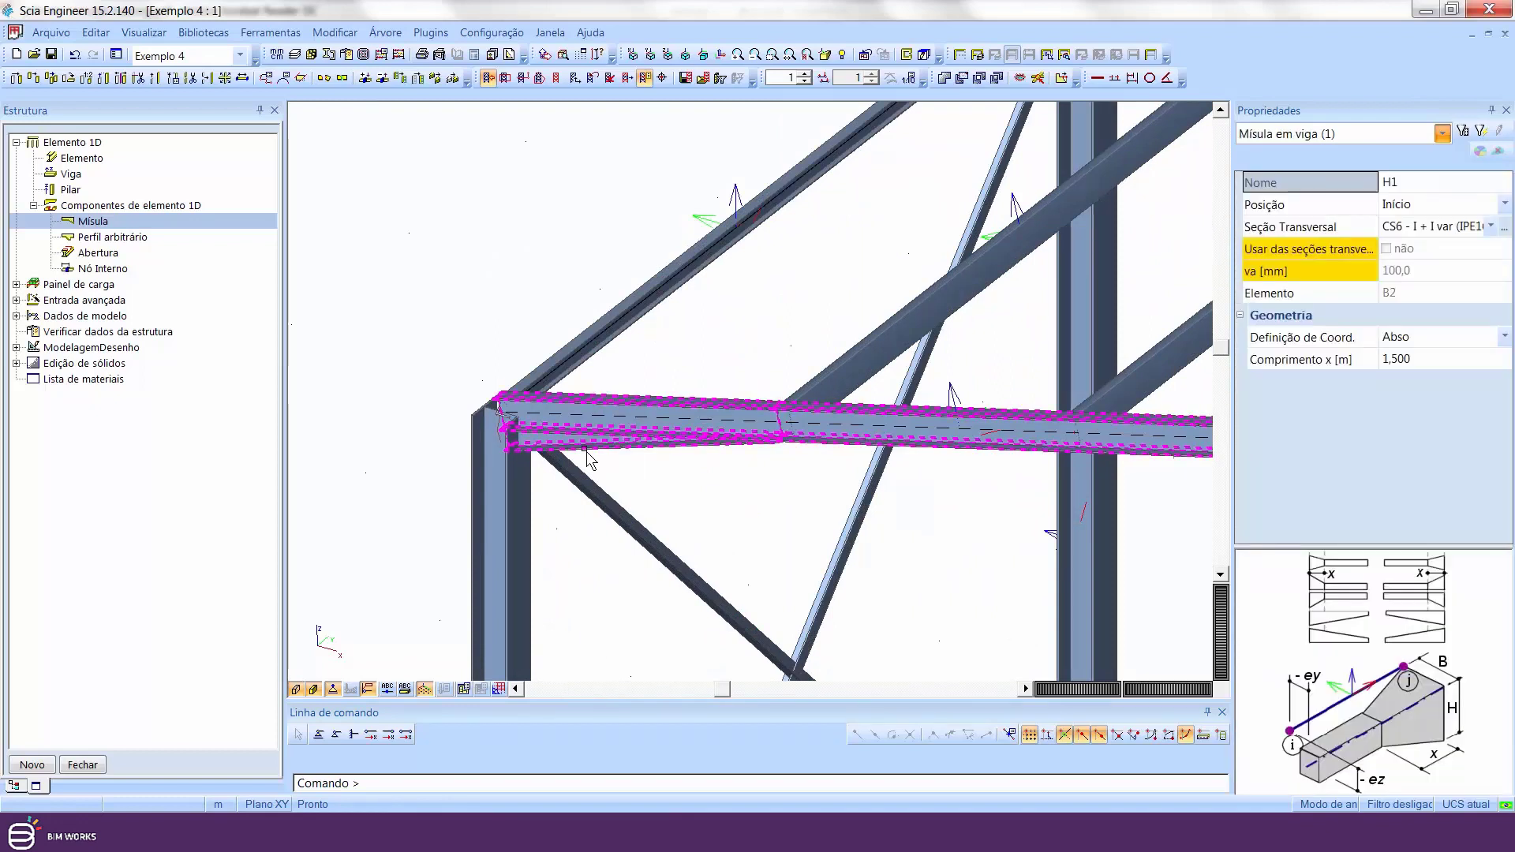
pyautogui.rightClick(586, 452)
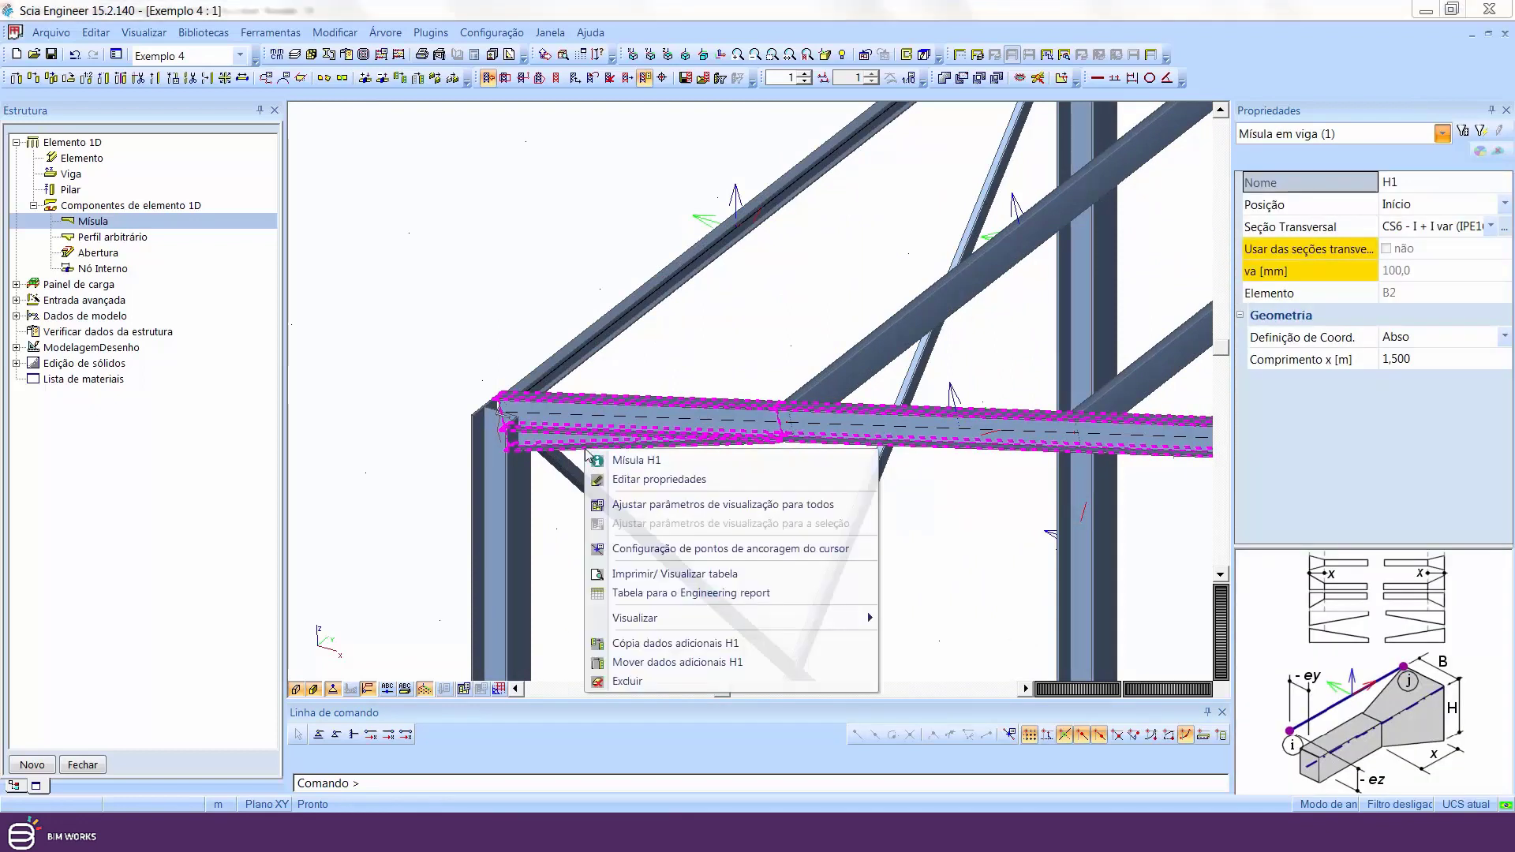
pyautogui.click(701, 644)
pyautogui.scroll(-4, 742, 553)
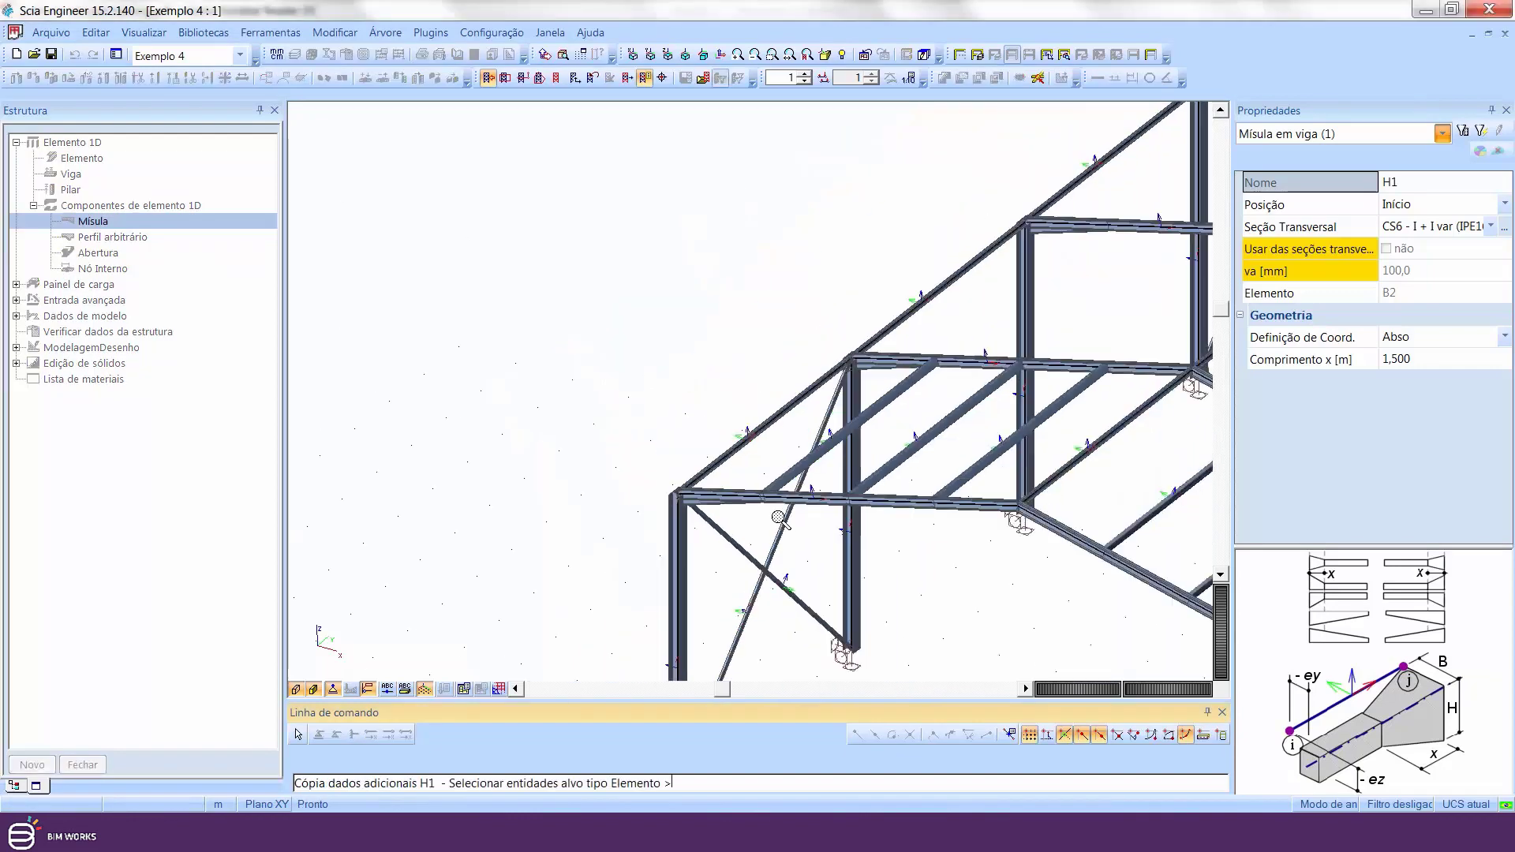
pyautogui.scroll(4, 1030, 579)
pyautogui.scroll(2, 1029, 577)
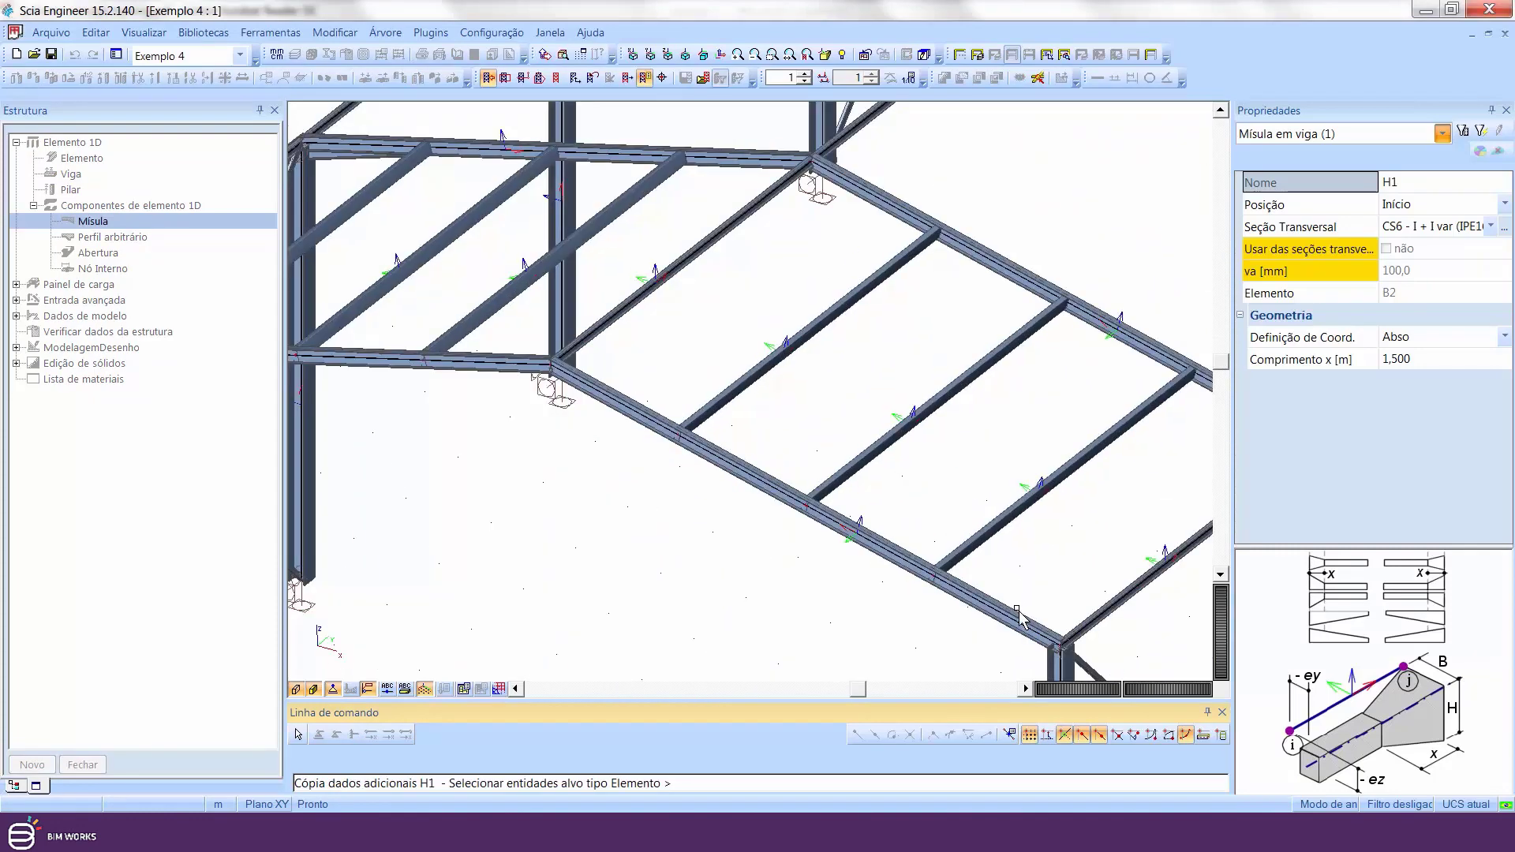
pyautogui.click(1018, 610)
pyautogui.moveTo(1017, 610); pyautogui.dragTo(611, 728, button='middle')
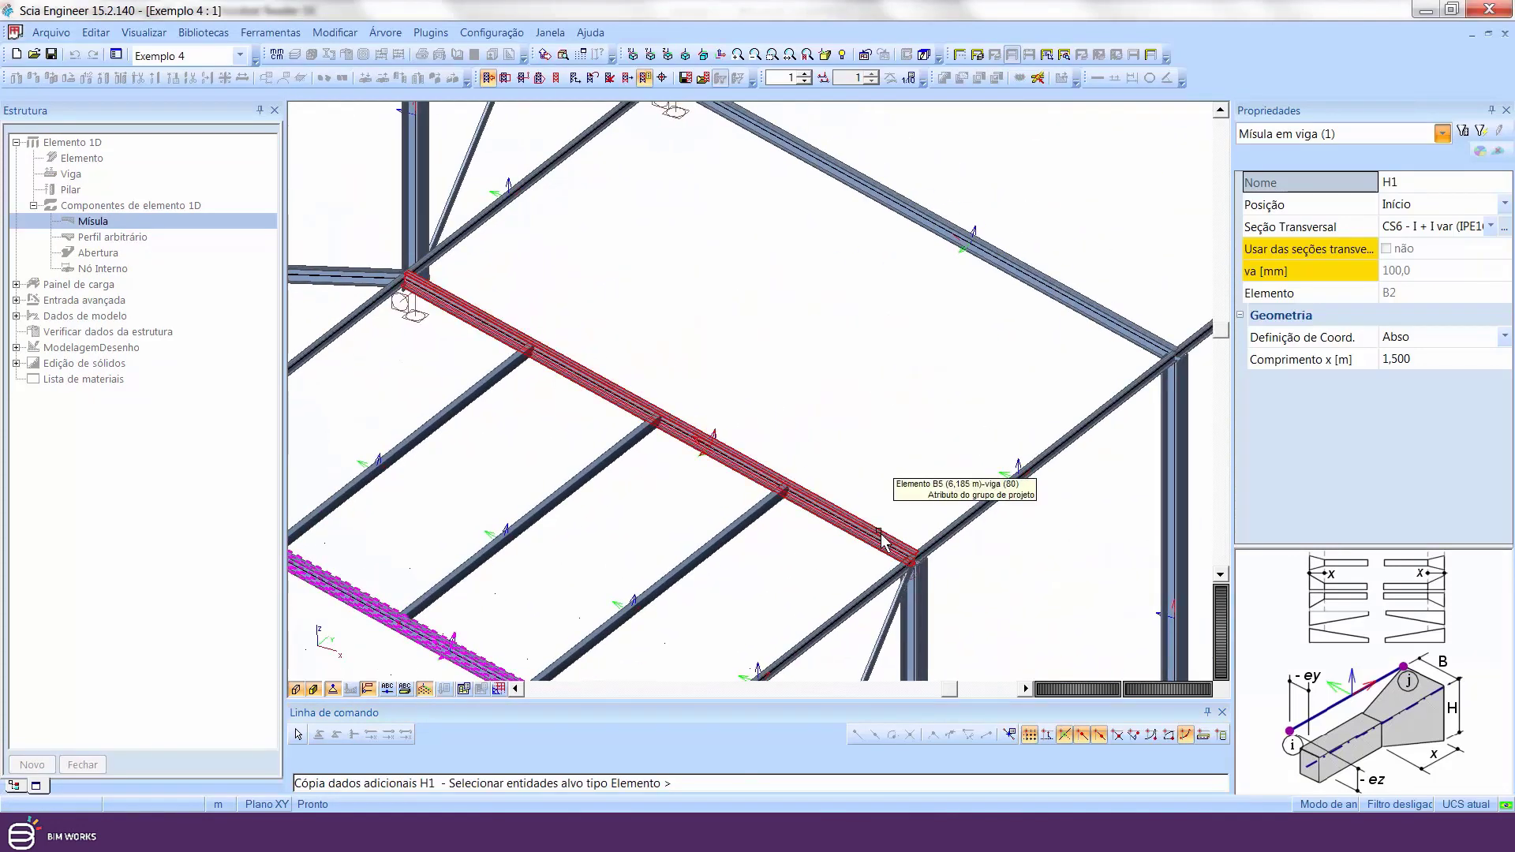
pyautogui.click(881, 534)
# - Copy the haunch to the opposite-slope rafters of the third, fourth and fifth frames as well, and end the copy
pyautogui.moveTo(1067, 368); pyautogui.dragTo(702, 544, button='middle')
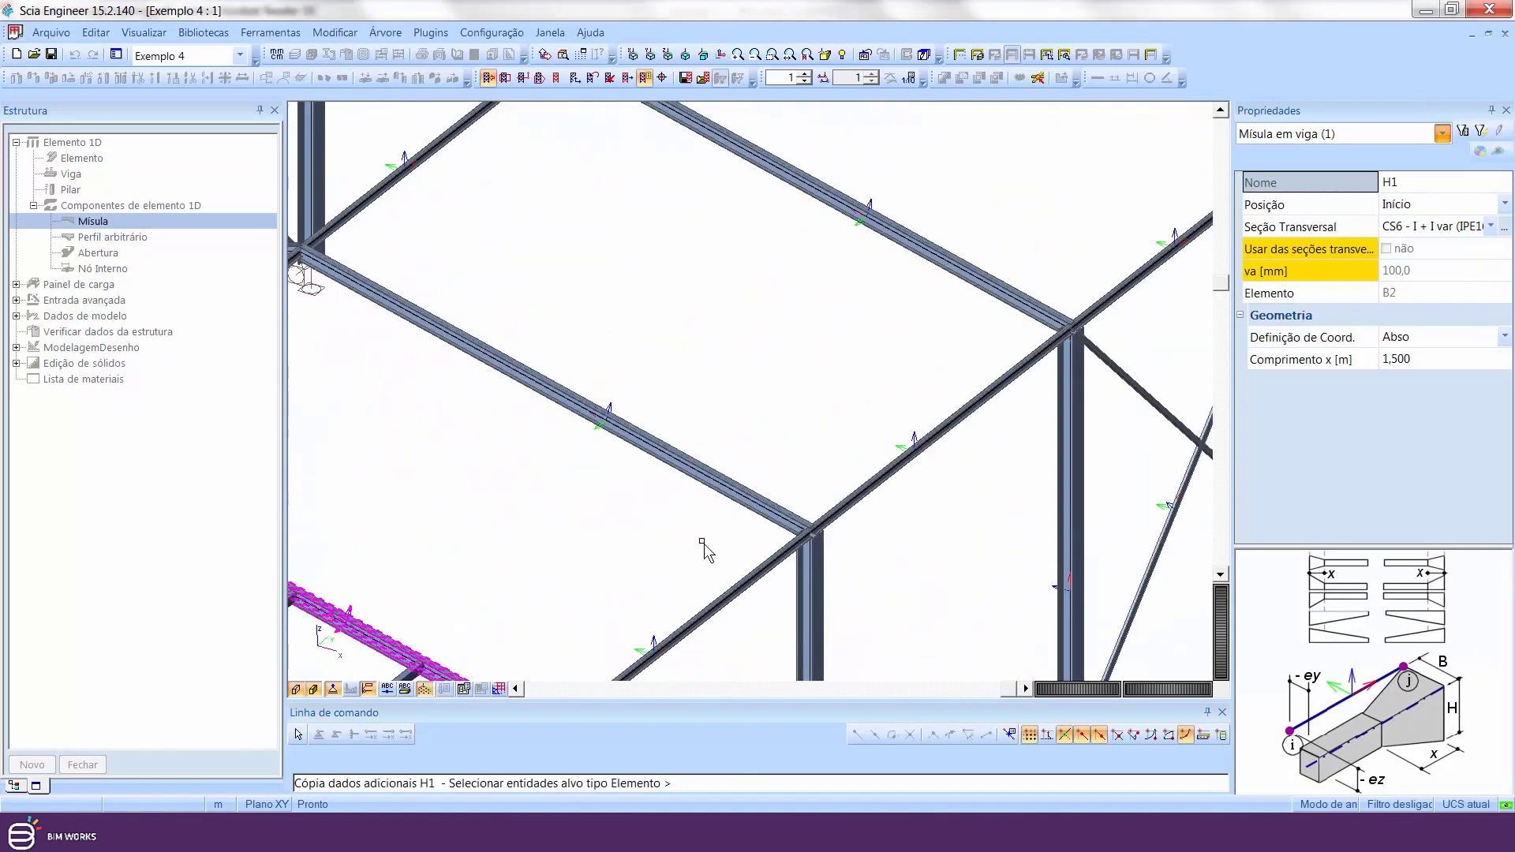
pyautogui.click(764, 496)
pyautogui.moveTo(830, 460); pyautogui.dragTo(672, 598, button='middle')
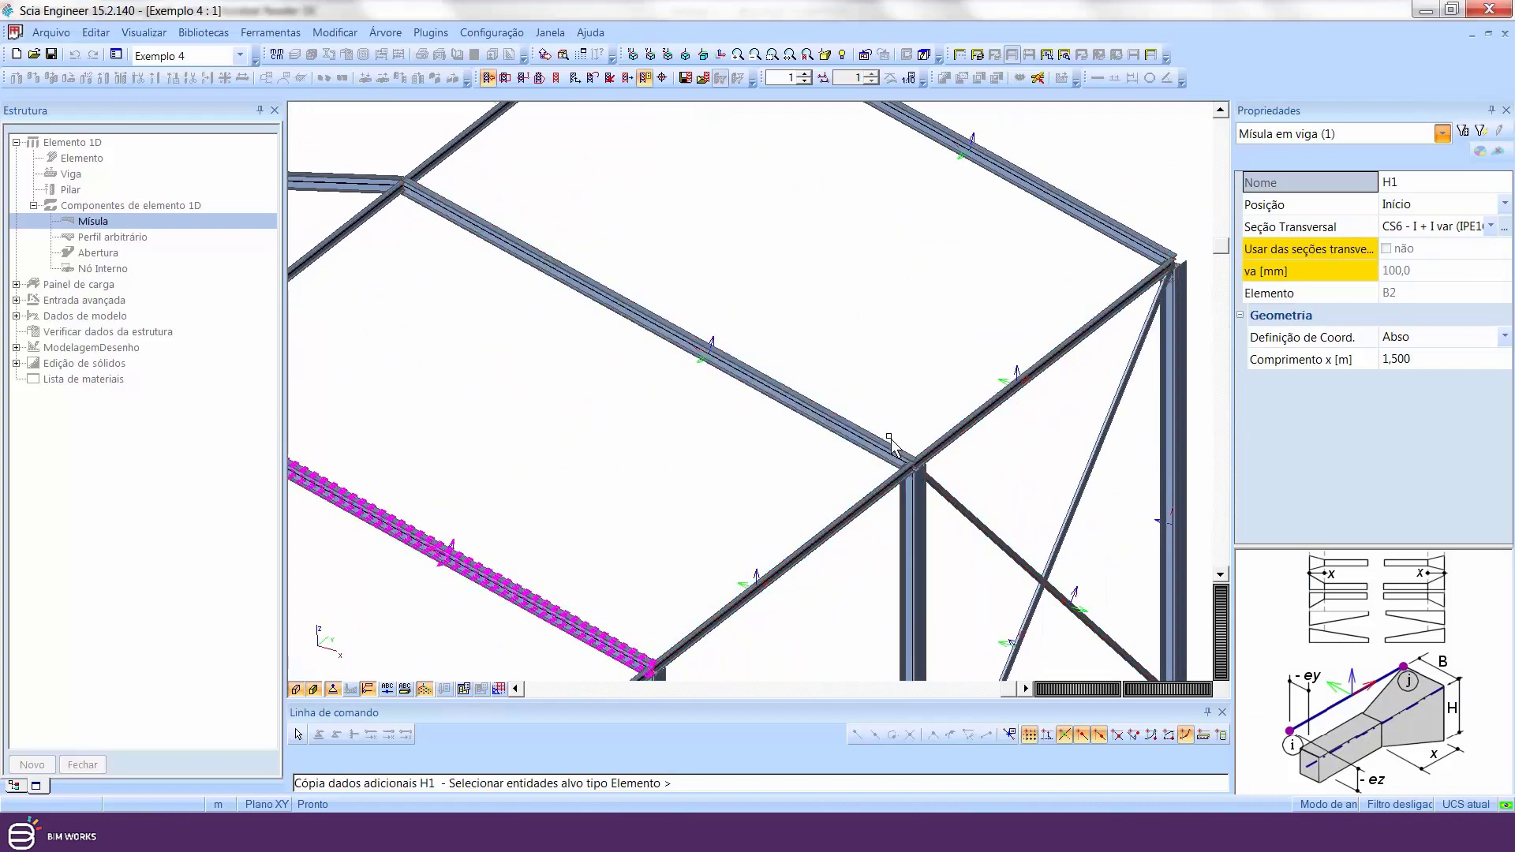
pyautogui.click(892, 438)
pyautogui.moveTo(913, 395); pyautogui.dragTo(1093, 324, button='middle')
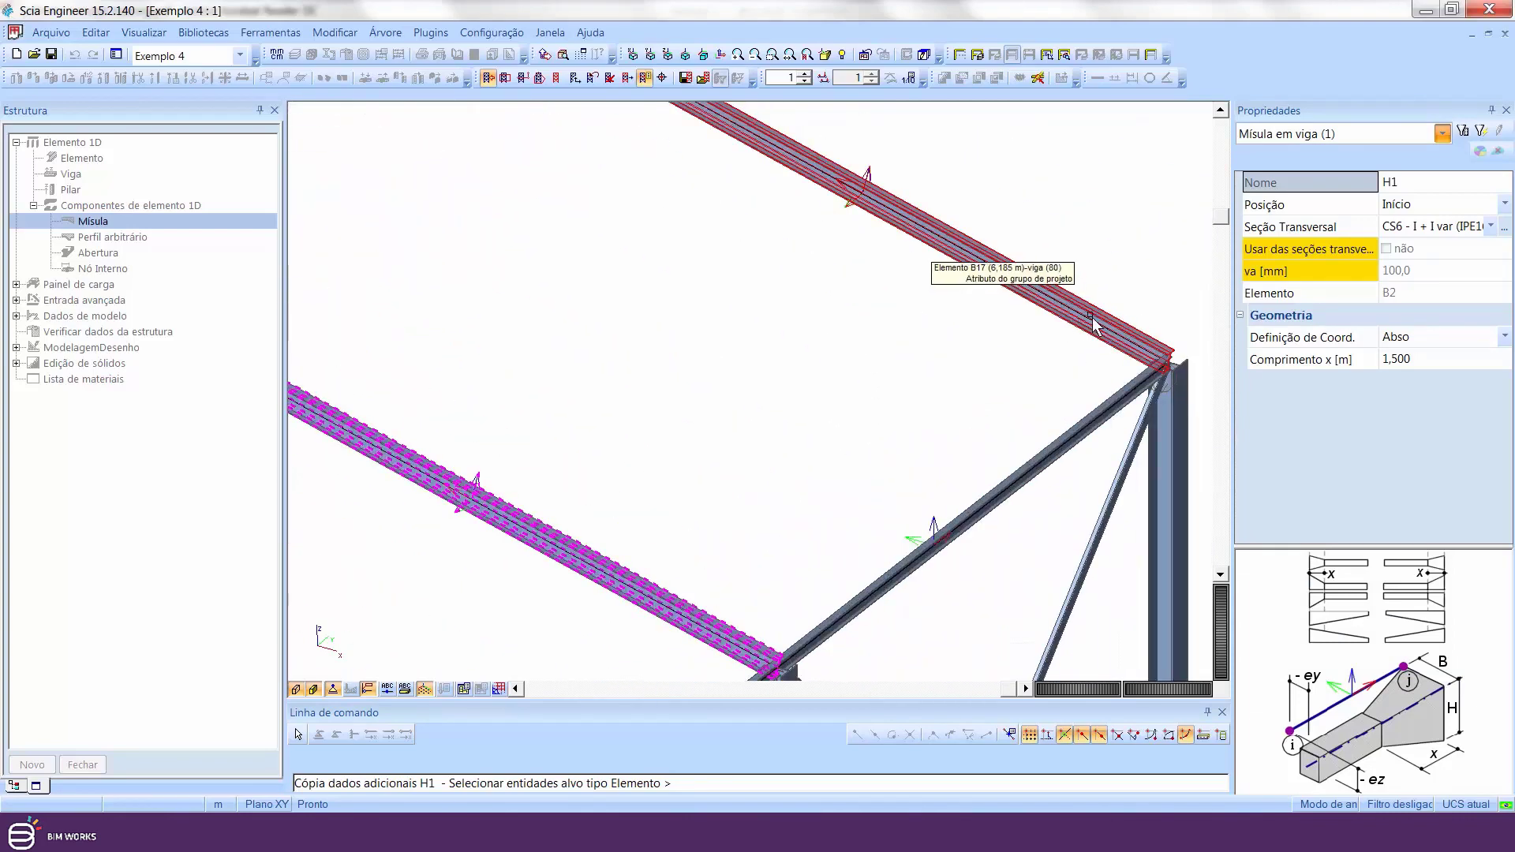
pyautogui.click(1093, 323)
pyautogui.press('Escape')
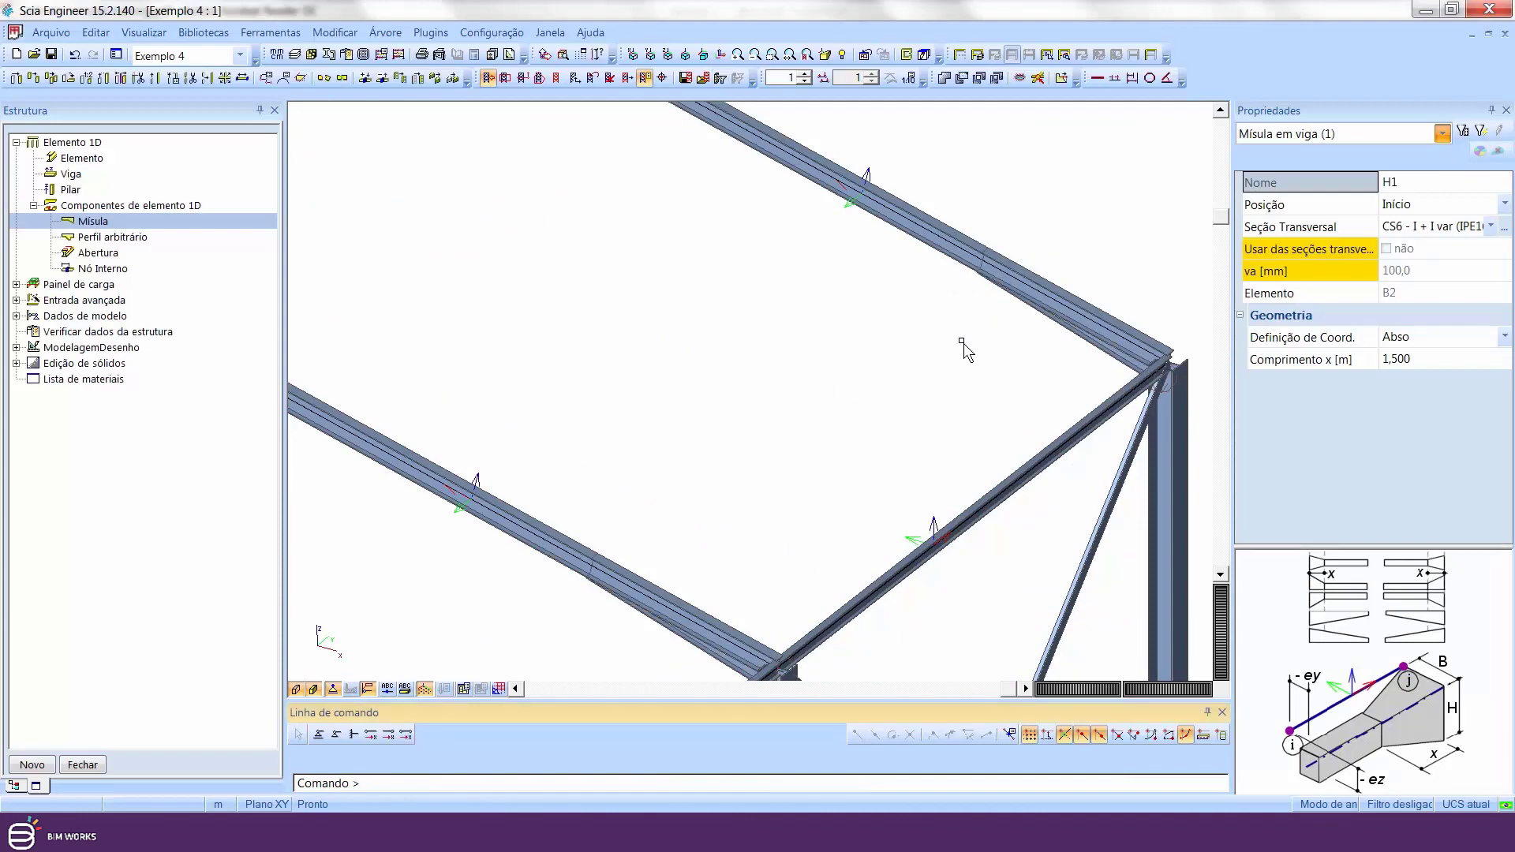
# - Clear the selection and examine the haunches at the frames' eaves on both roof slopes
pyautogui.scroll(-2, 912, 372)
pyautogui.moveTo(721, 637); pyautogui.dragTo(1024, 339, button='middle')
pyautogui.scroll(-1, 1024, 343)
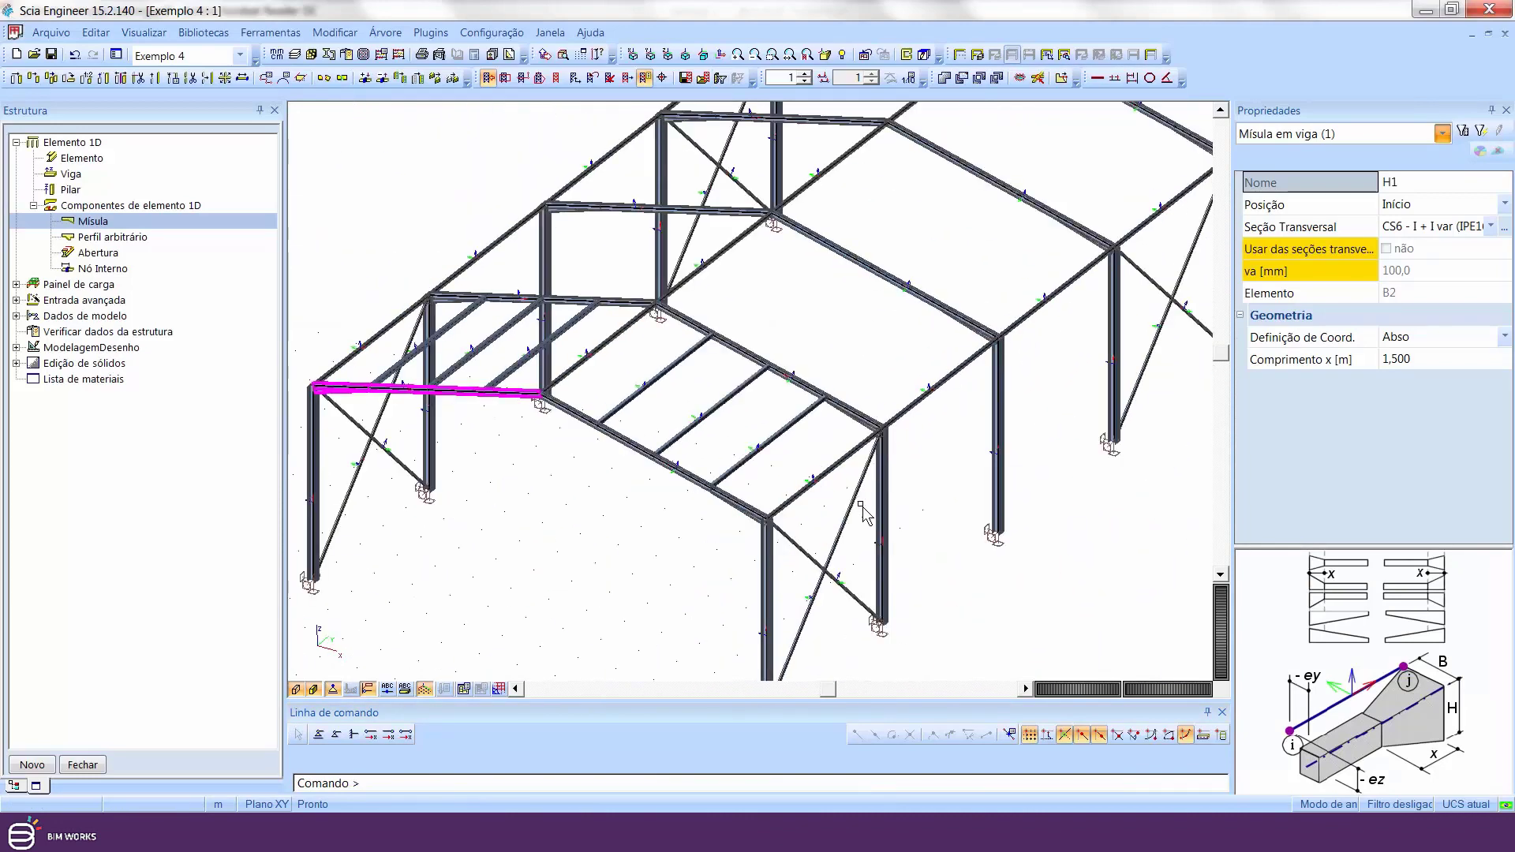
pyautogui.scroll(-2, 862, 512)
pyautogui.press('Escape')
pyautogui.scroll(3, 439, 315)
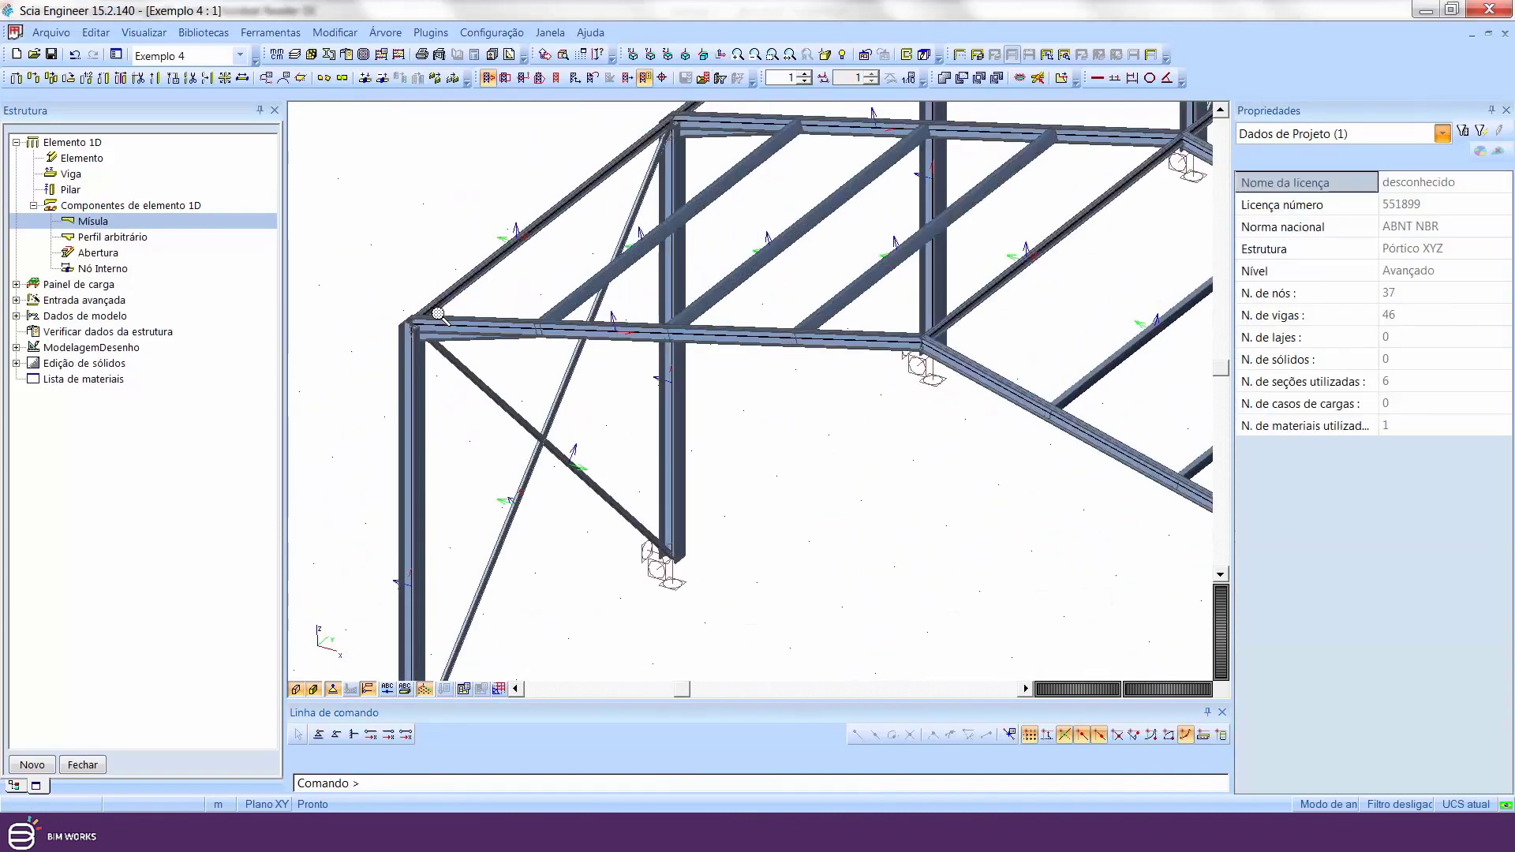
pyautogui.scroll(3, 439, 315)
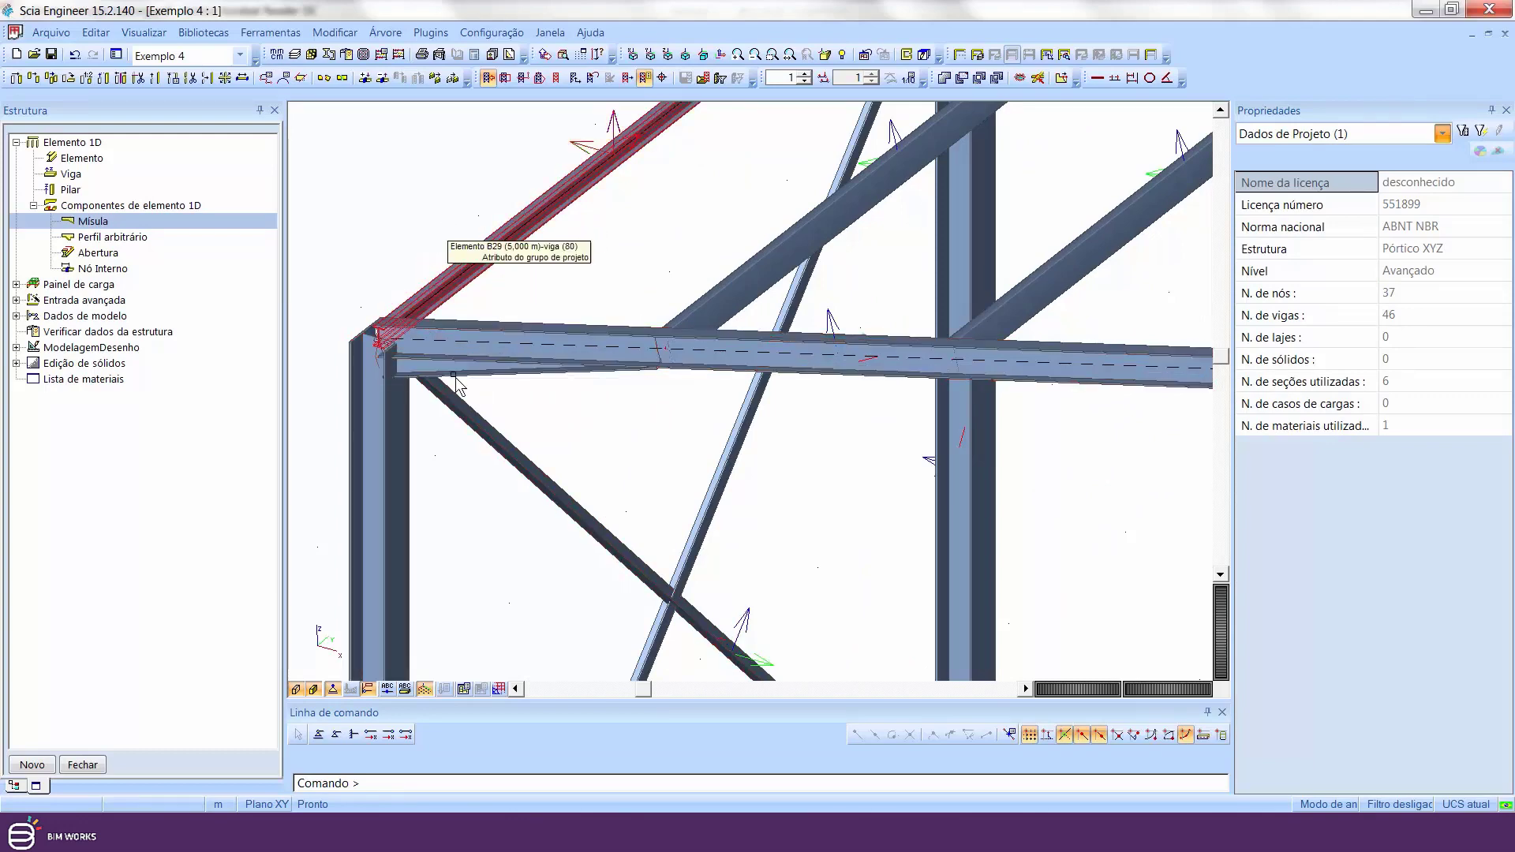
pyautogui.scroll(-3, 719, 371)
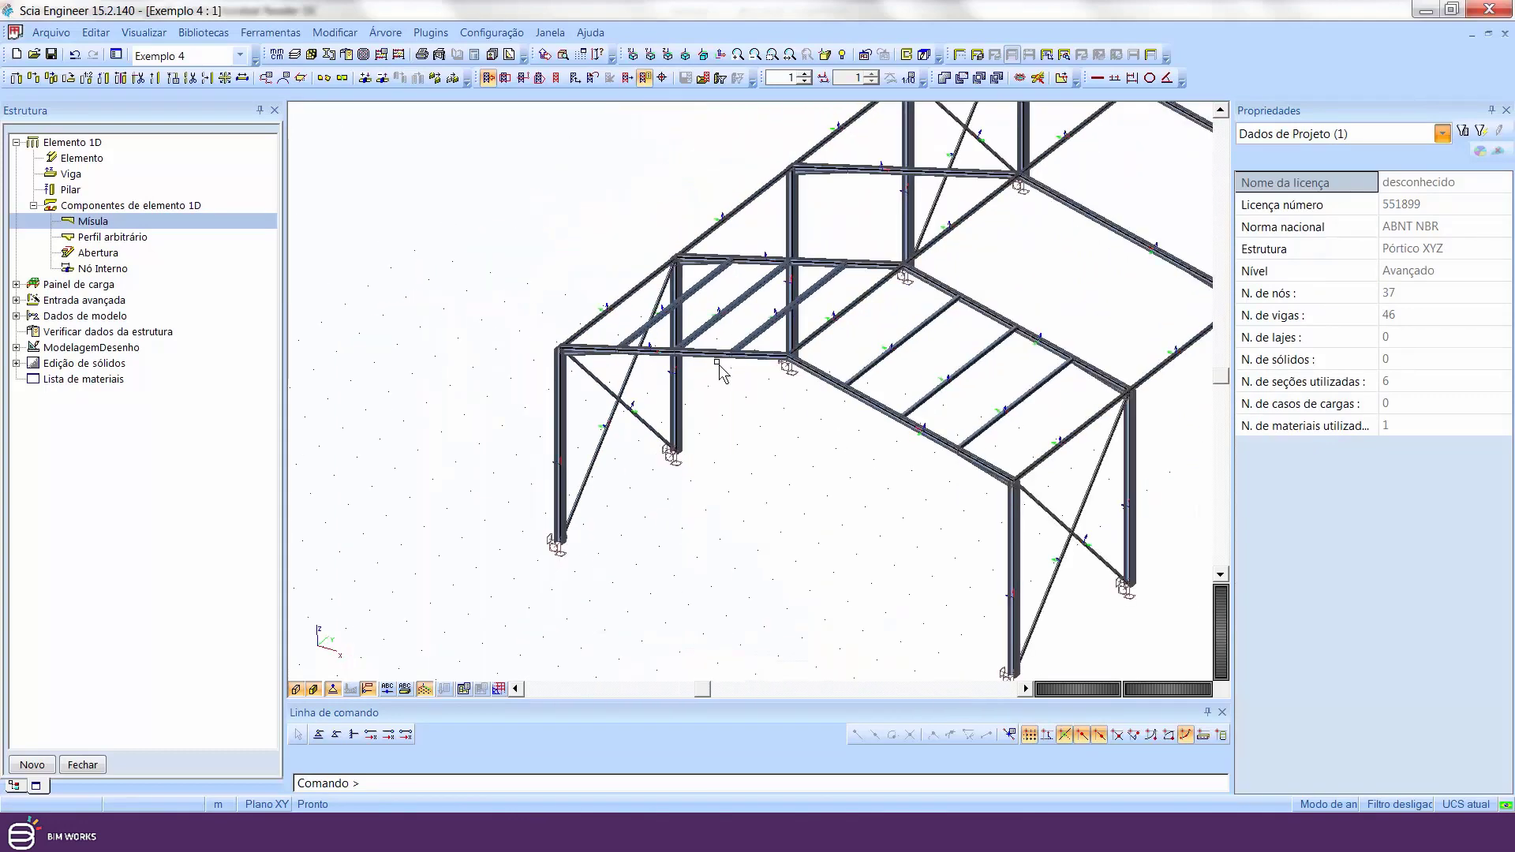
pyautogui.moveTo(719, 365); pyautogui.dragTo(577, 406, button='middle')
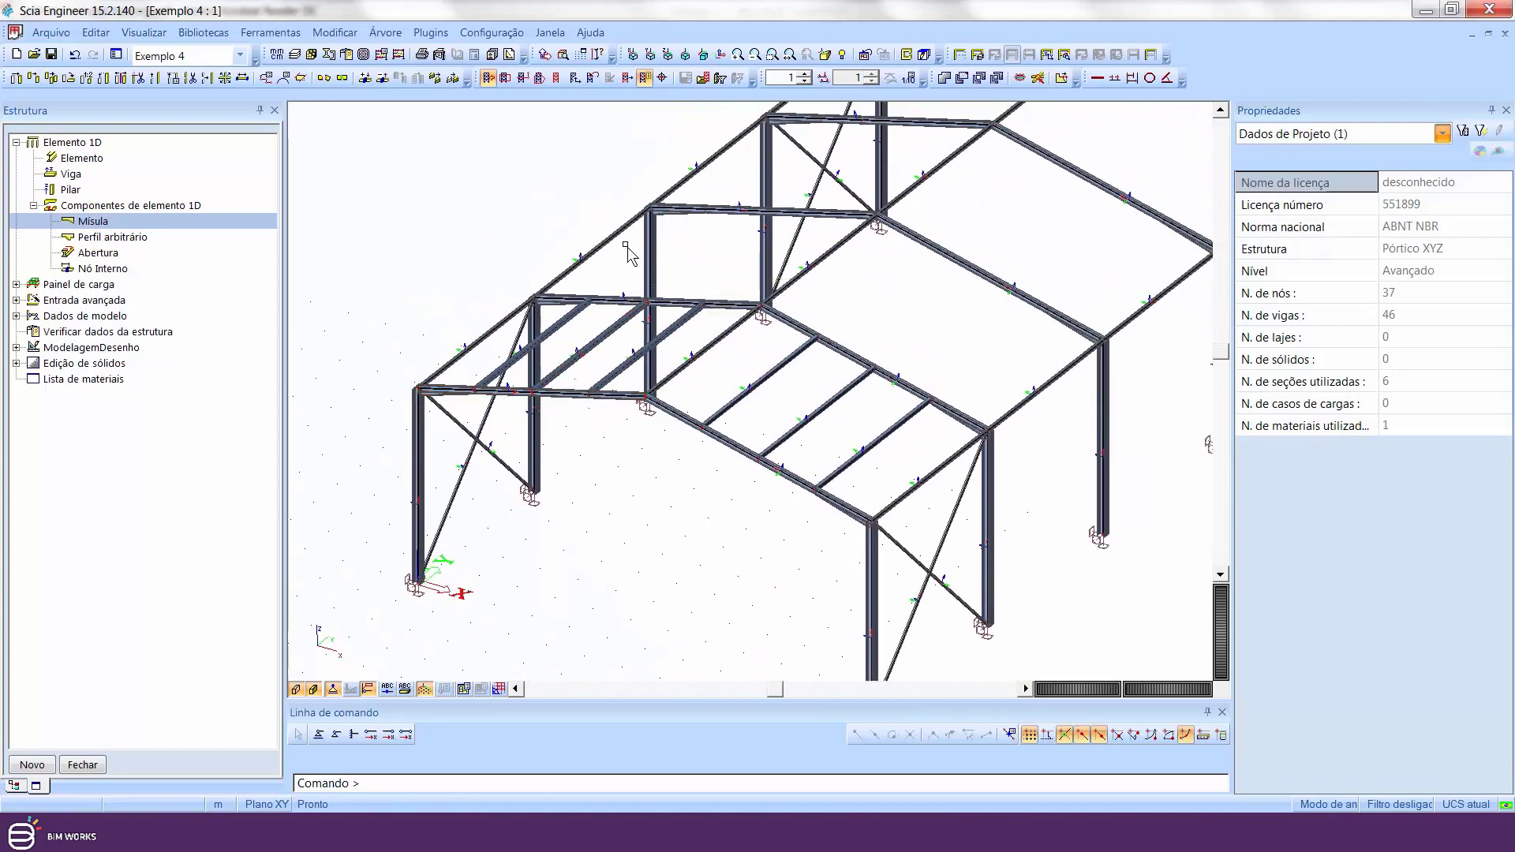
# - Switch the model to wireframe display and connect the nodes of the whole structure to its elements
pyautogui.click(297, 690)
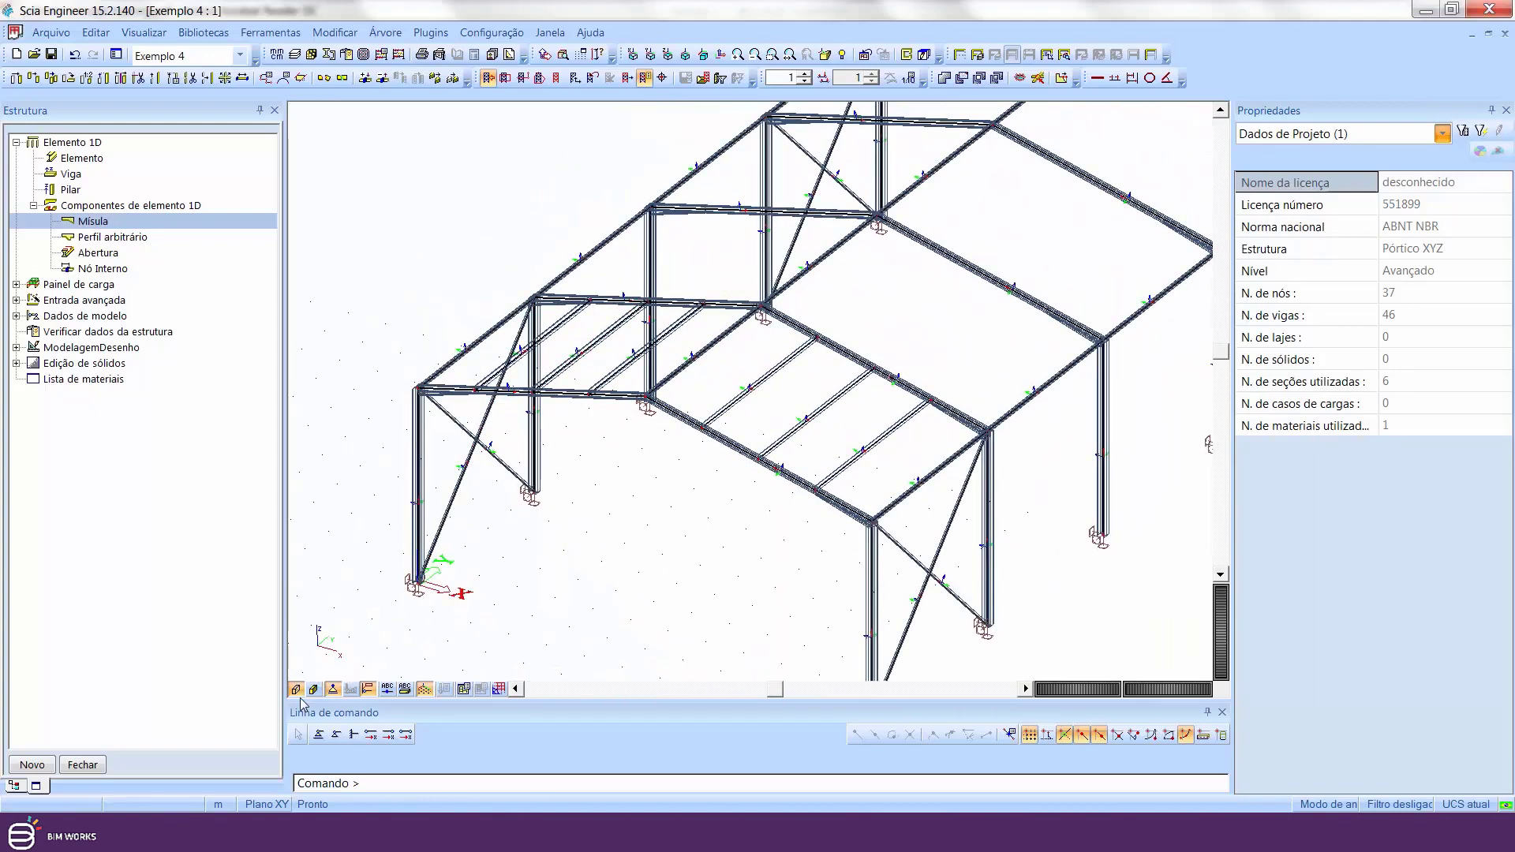
pyautogui.click(298, 690)
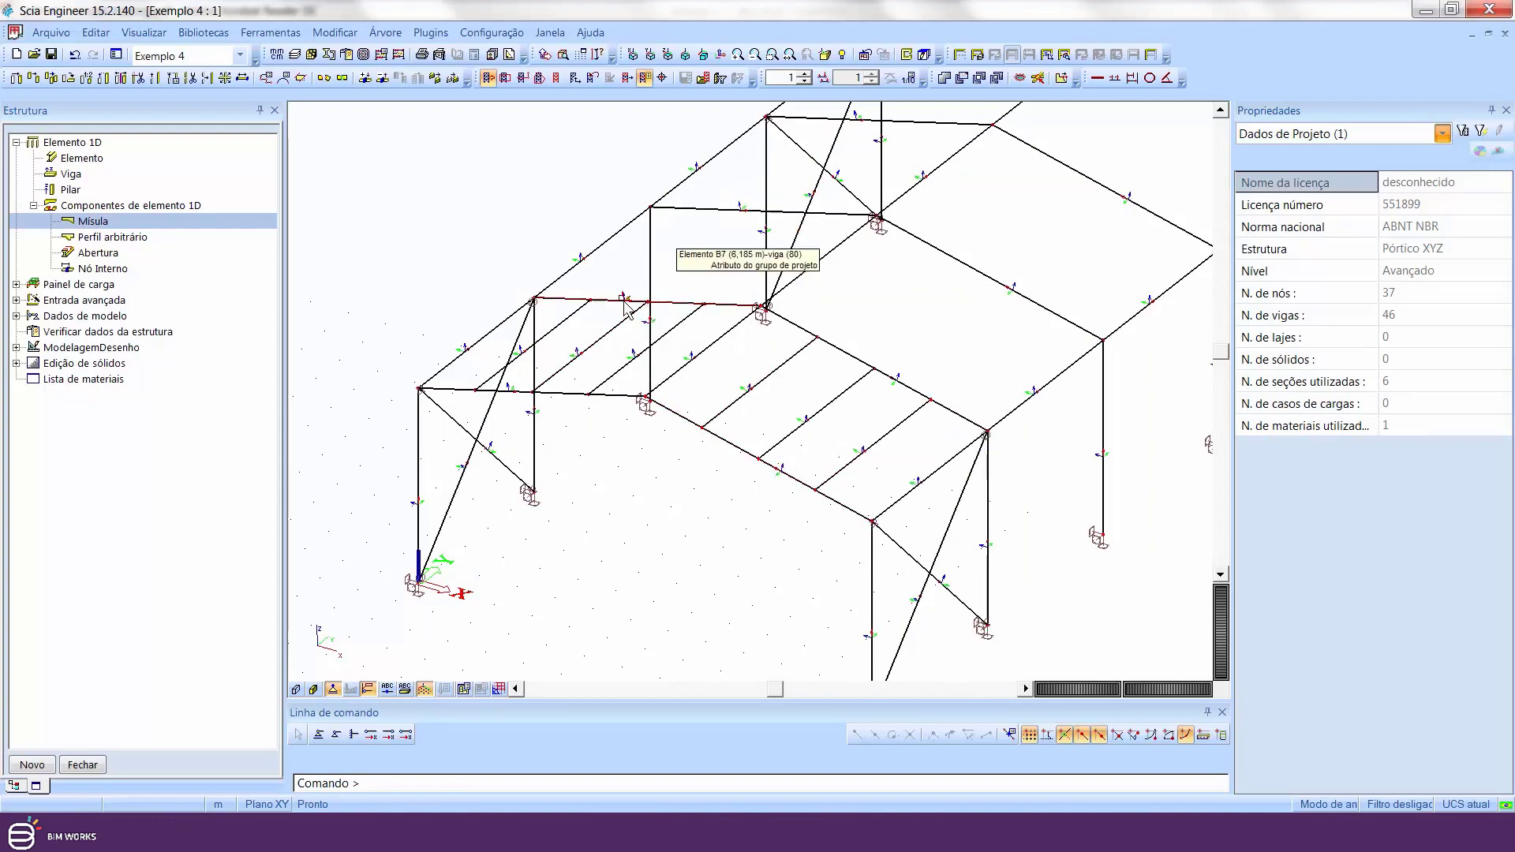
pyautogui.click(365, 78)
pyautogui.click(719, 490)
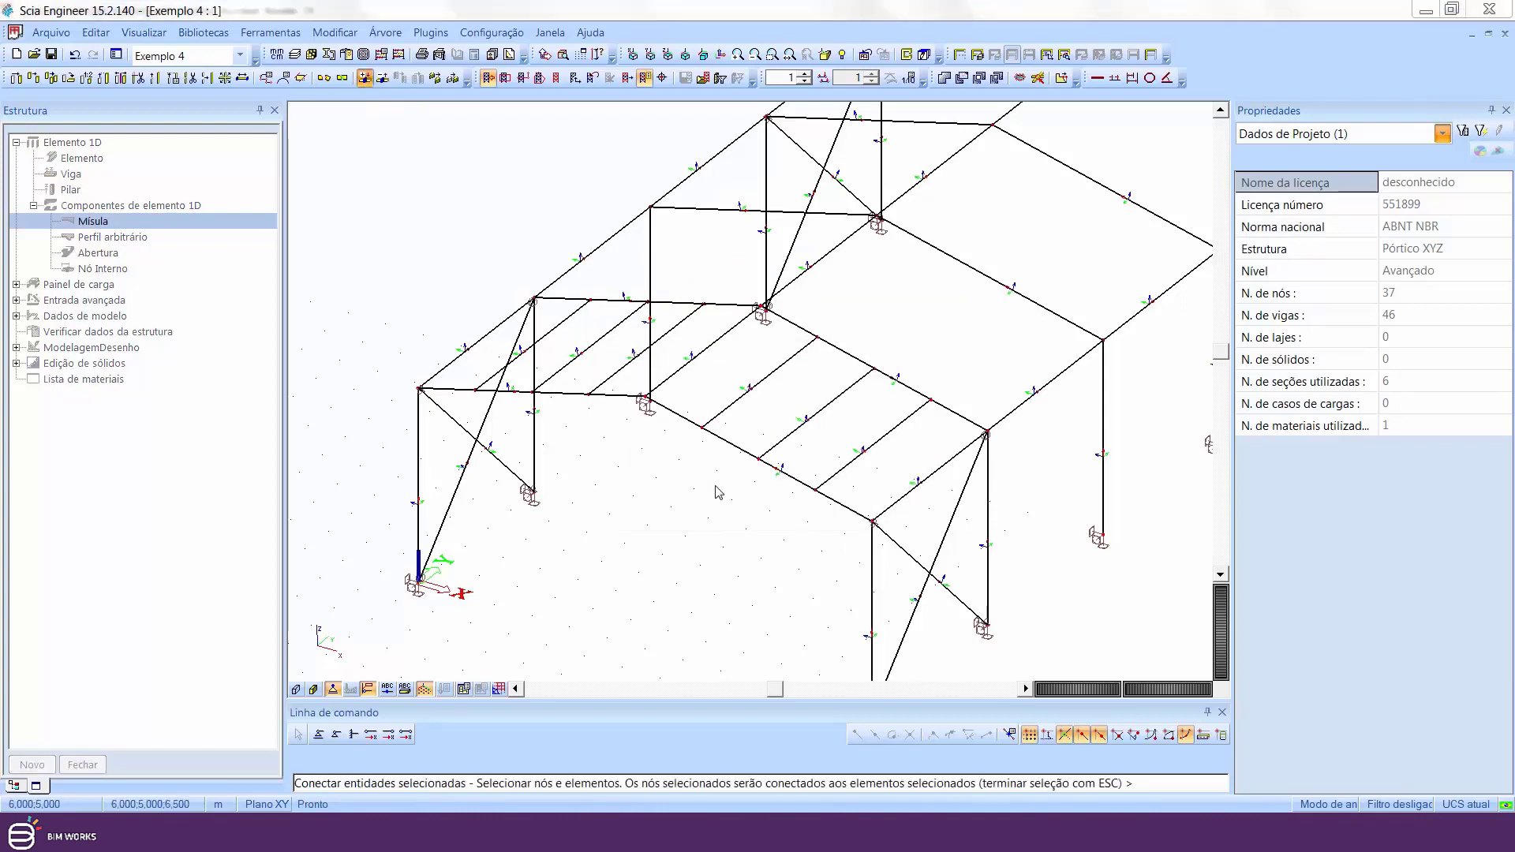
pyautogui.click(982, 602)
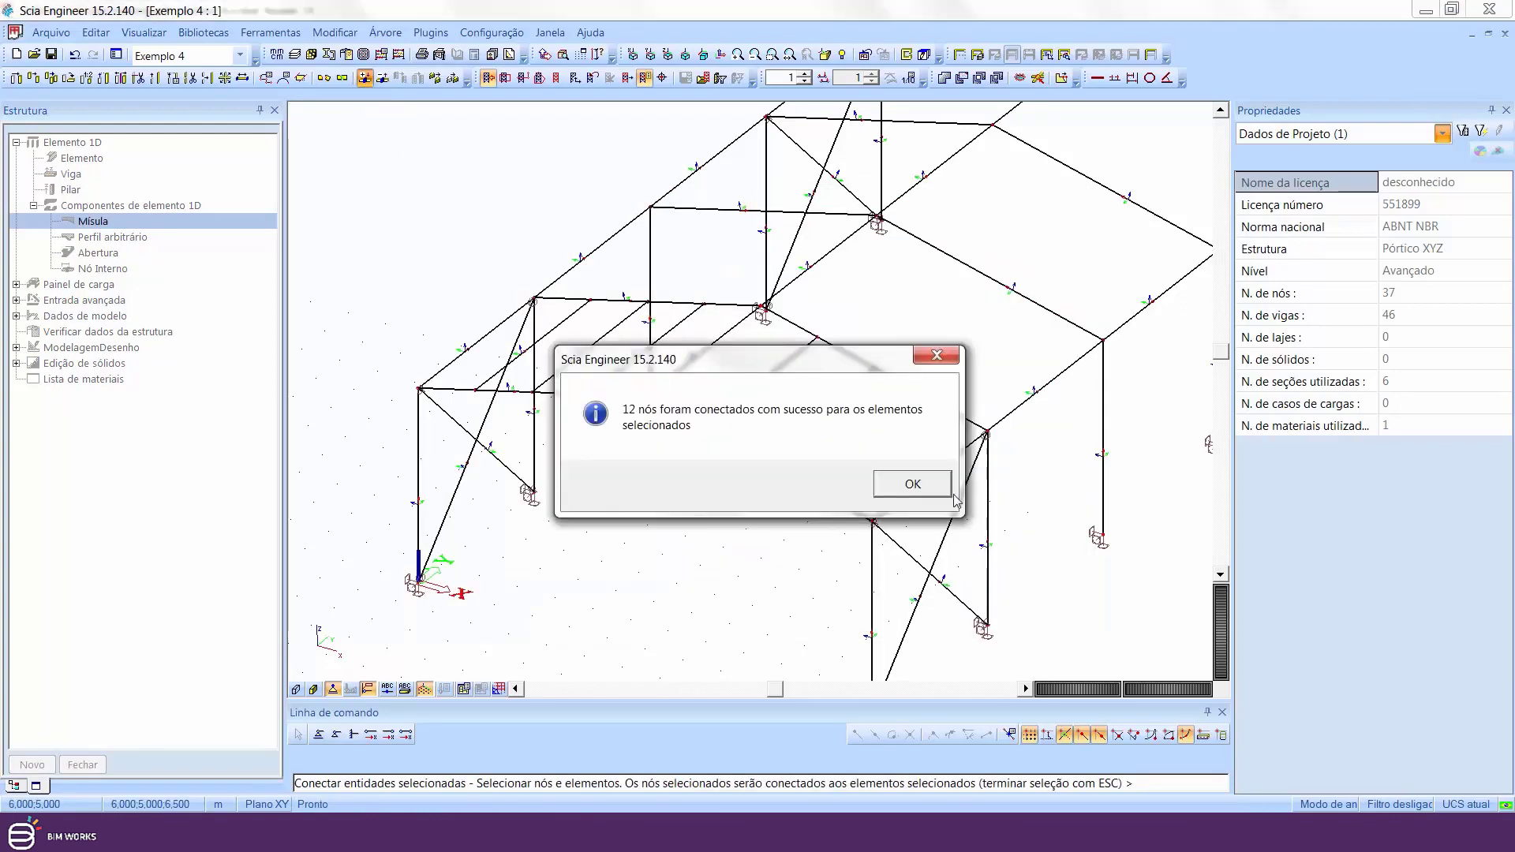
pyautogui.click(899, 483)
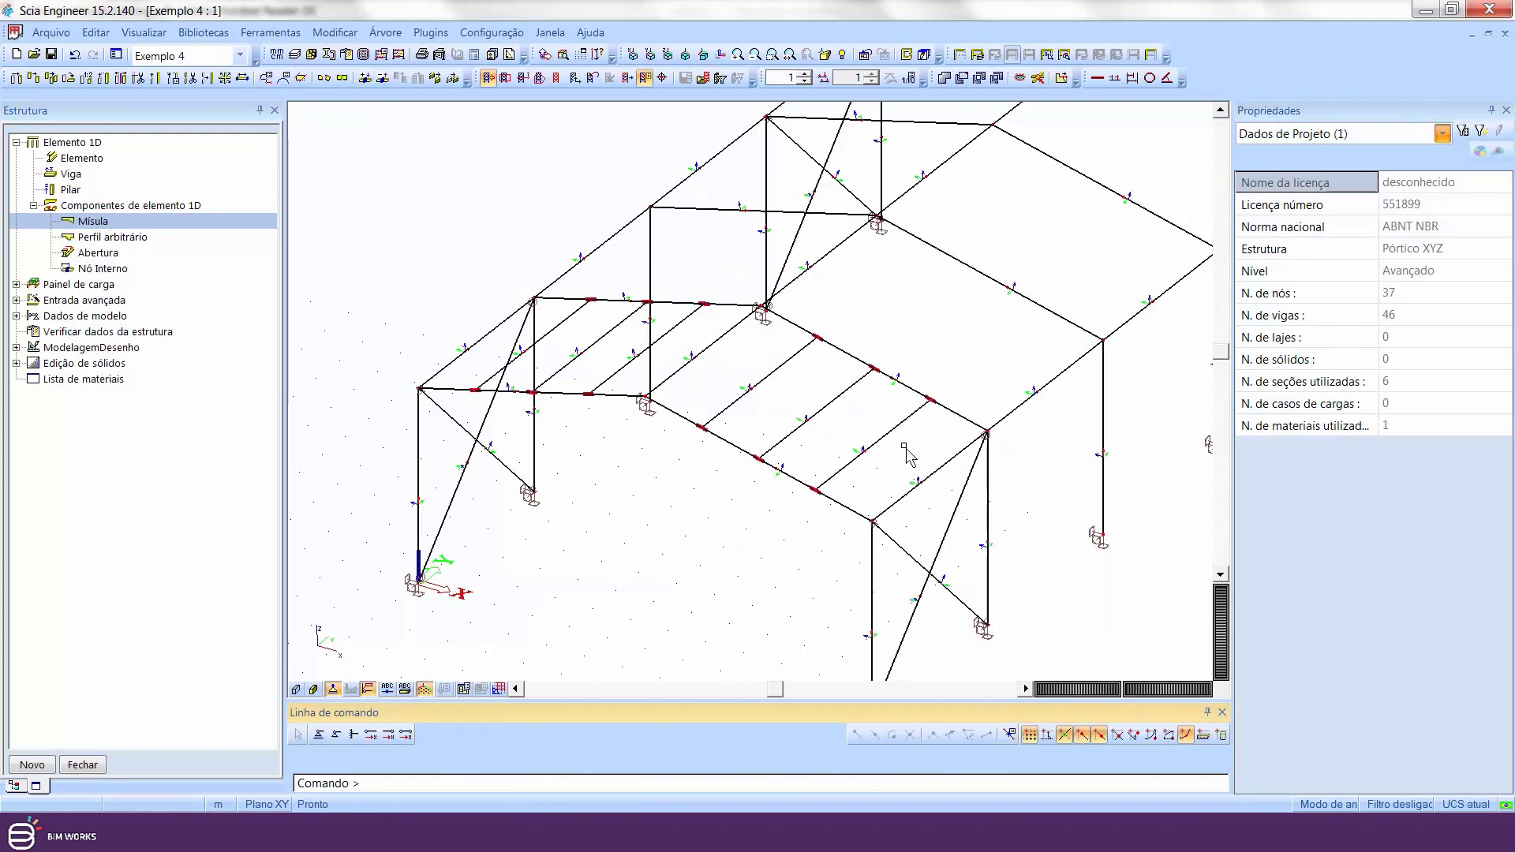
# - Run the structure data check with the default checks, close its result and bring the whole frame into view
pyautogui.click(347, 54)
pyautogui.click(905, 700)
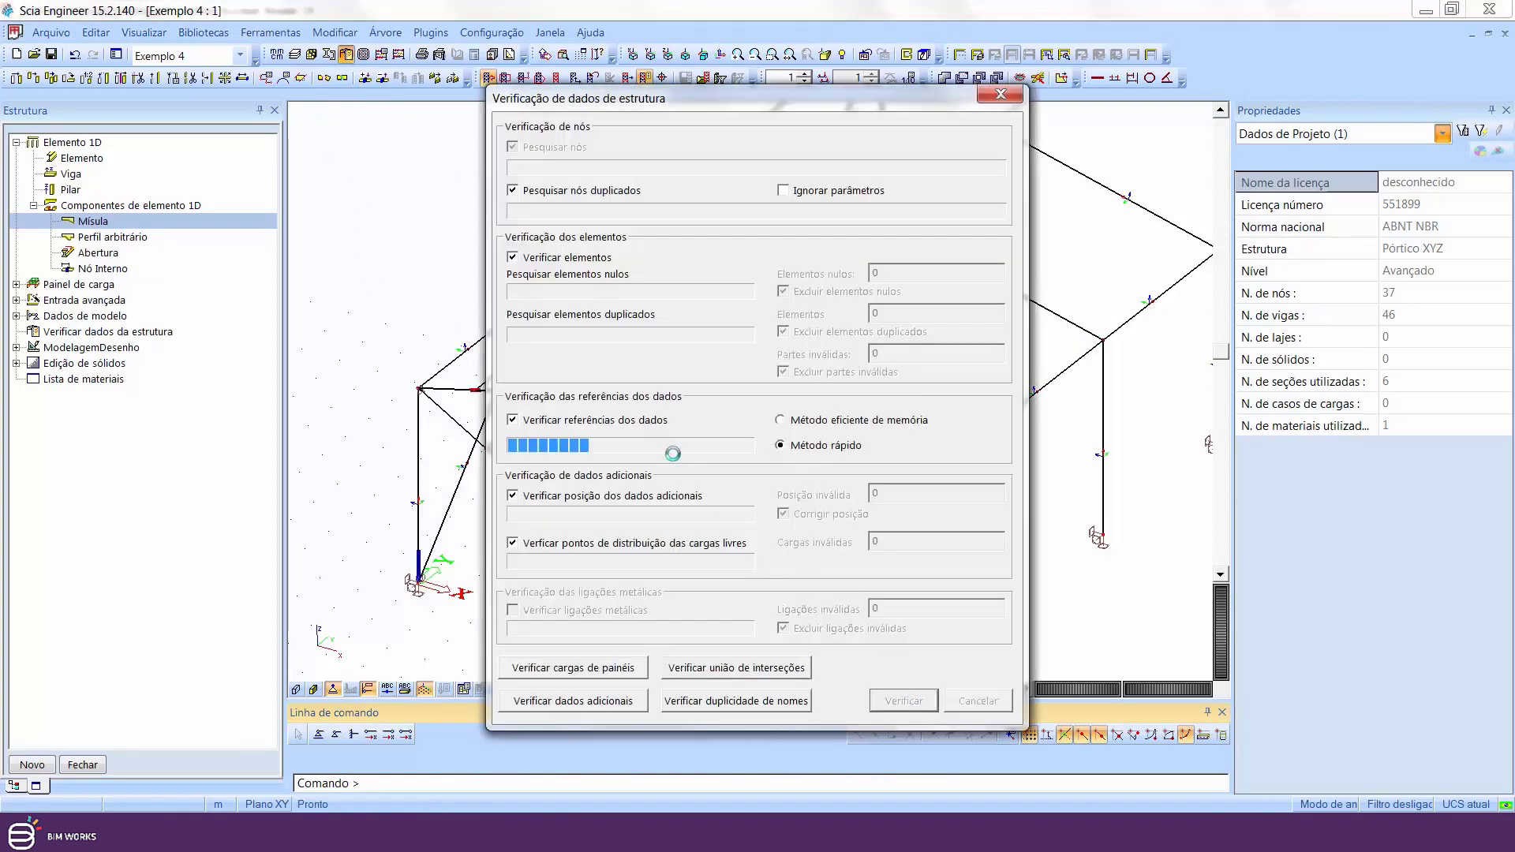
pyautogui.click(822, 475)
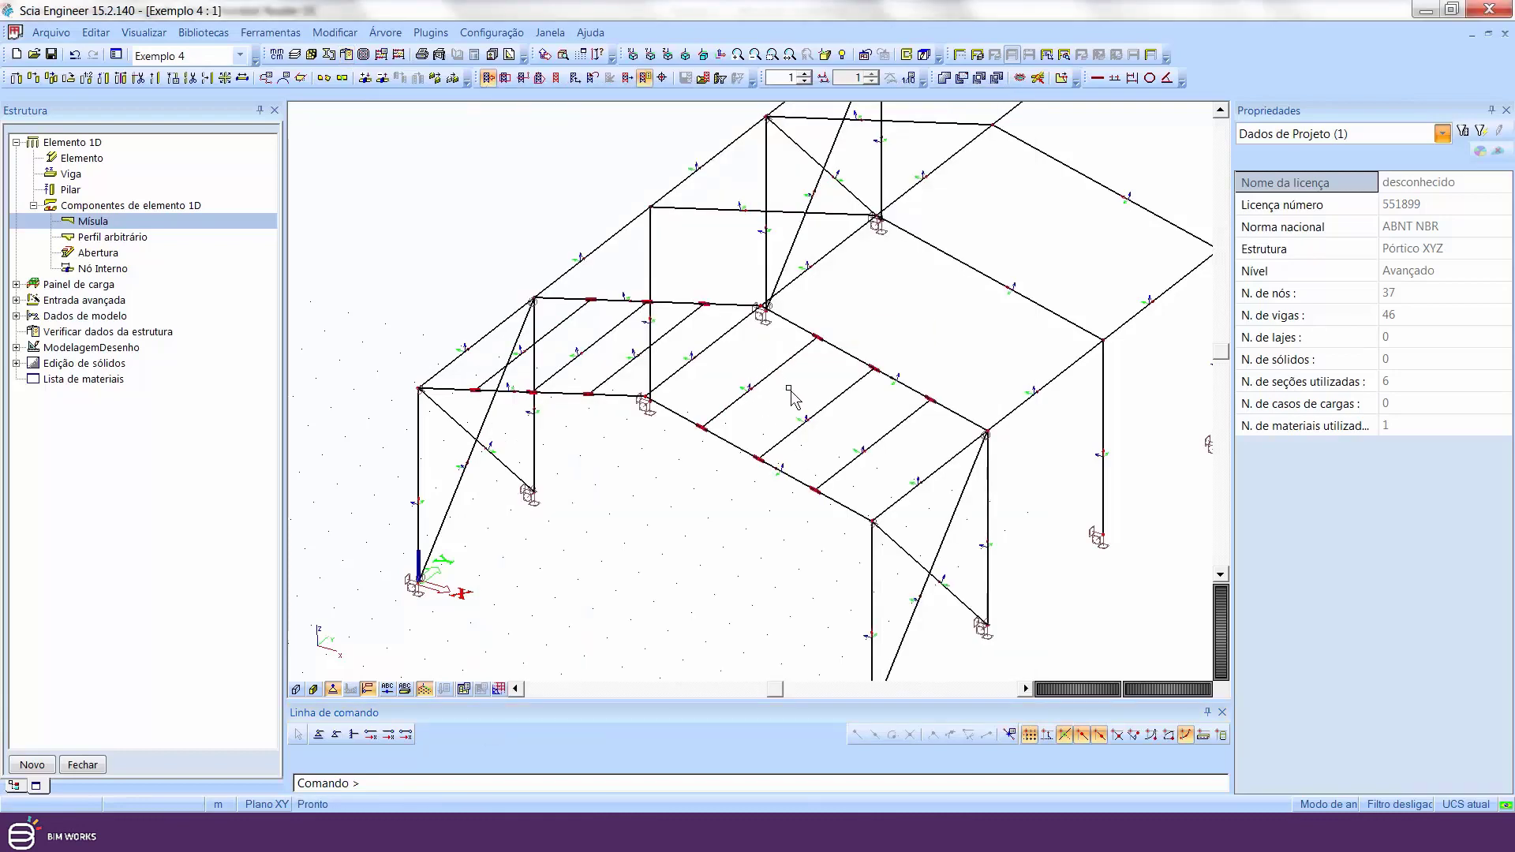
pyautogui.moveTo(785, 399); pyautogui.dragTo(732, 448, button='middle')
pyautogui.scroll(-1, 695, 436)
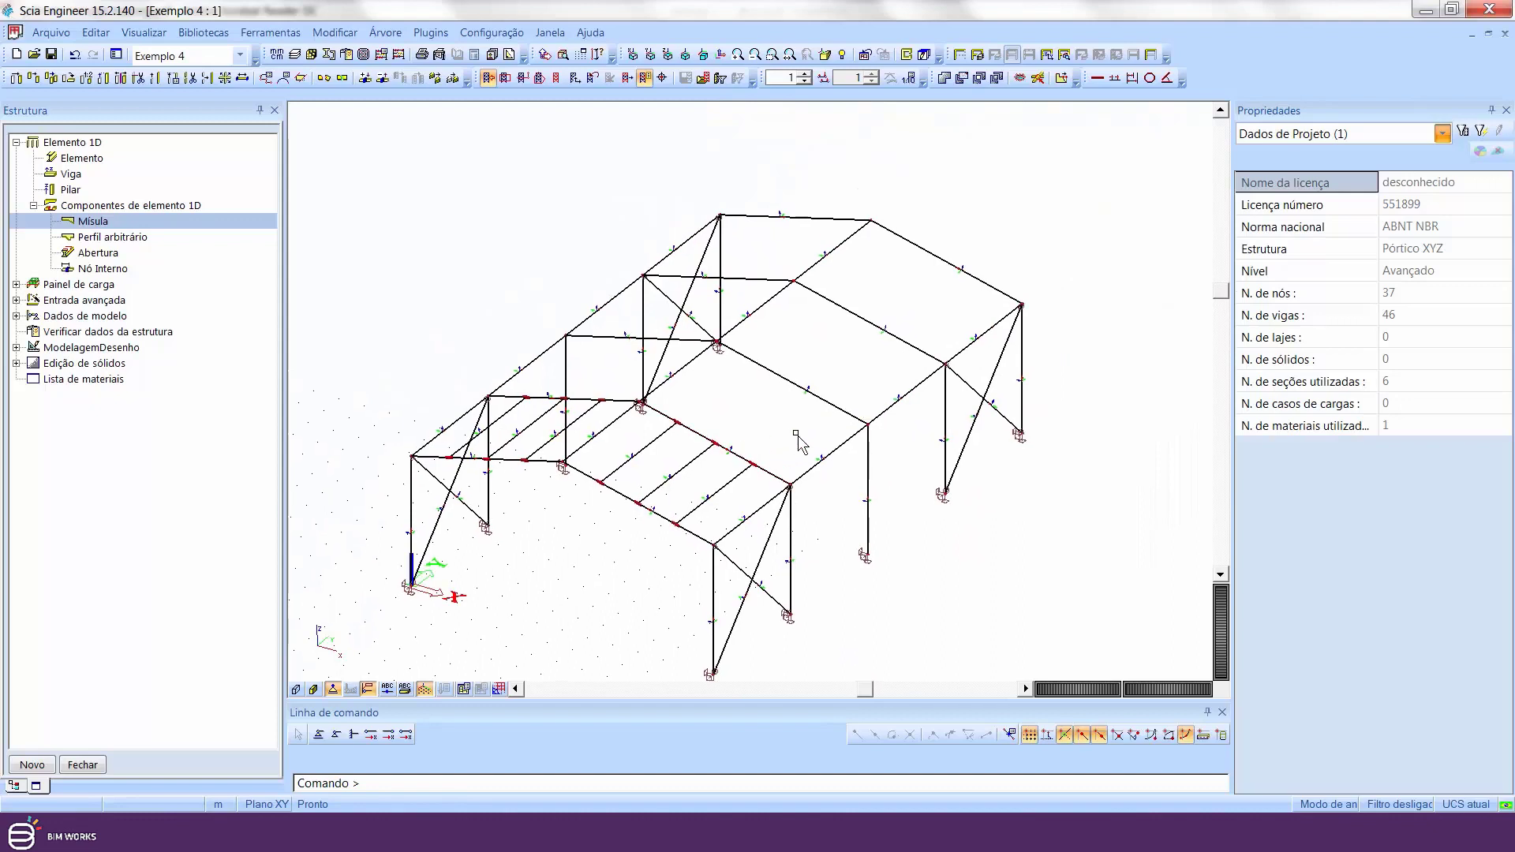